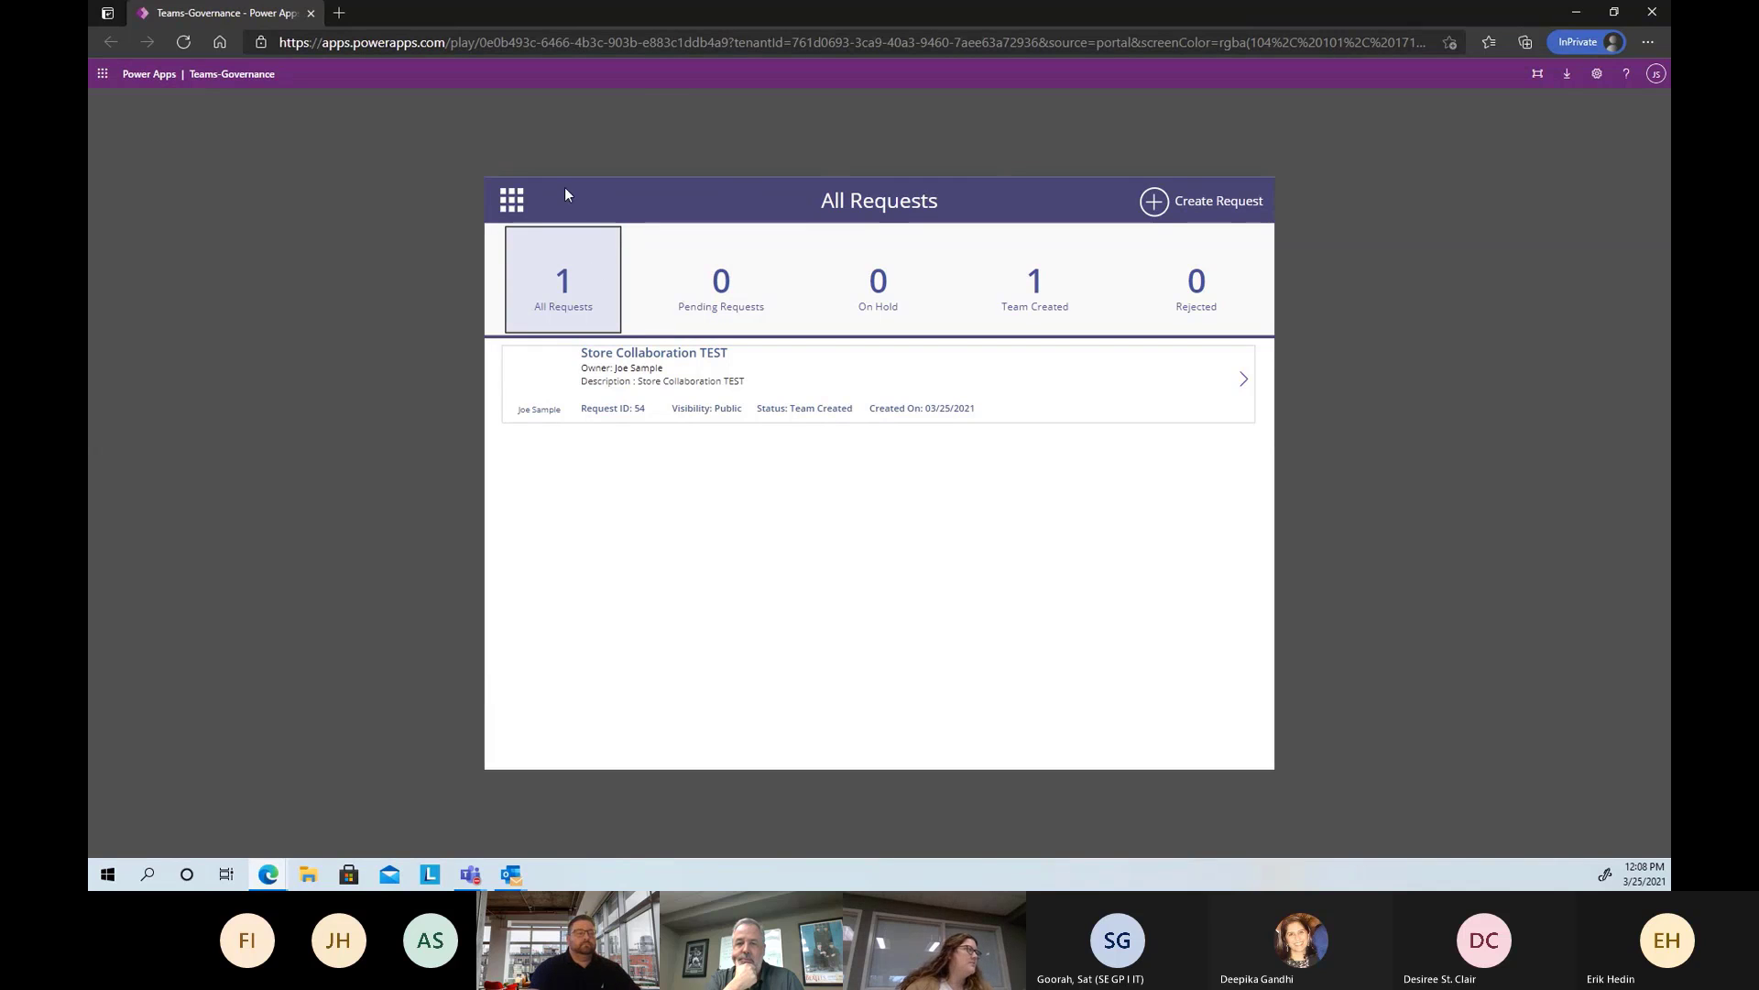
Start a new team request and assign the intended person as its owner
{"action": "left_click", "coordinate": [1156, 203]}
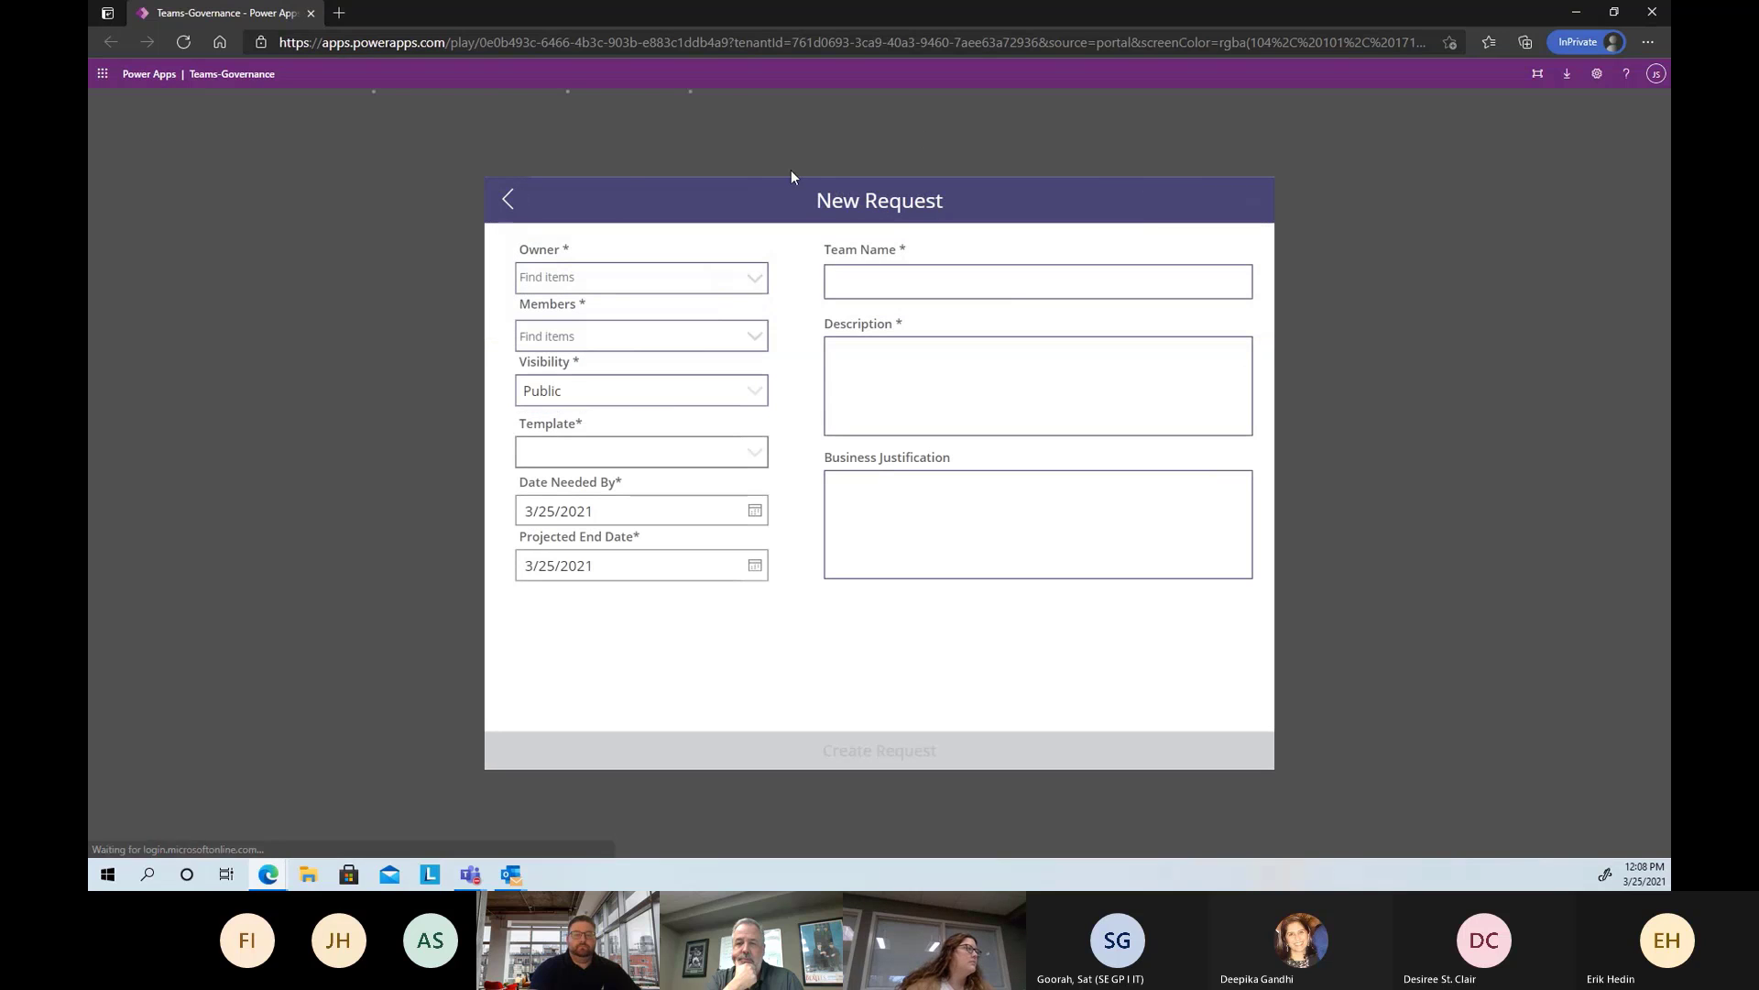
{"action": "left_click", "coordinate": [760, 277]}
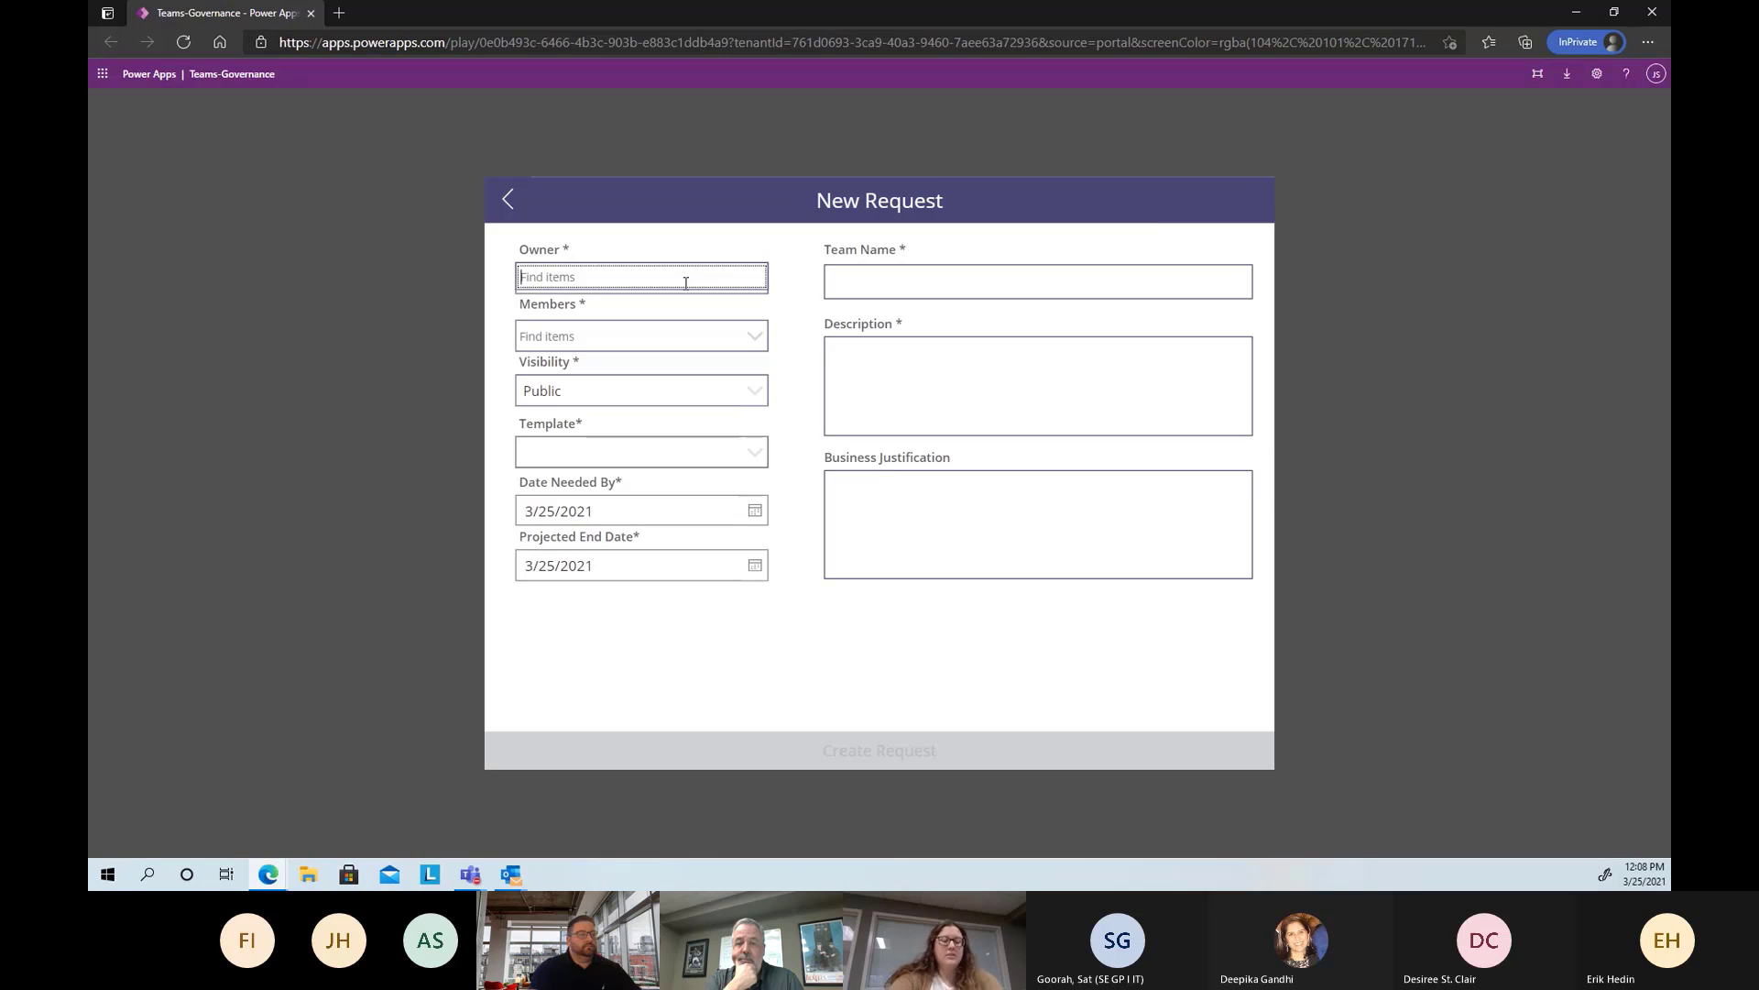
{"action": "type", "text": "eryn"}
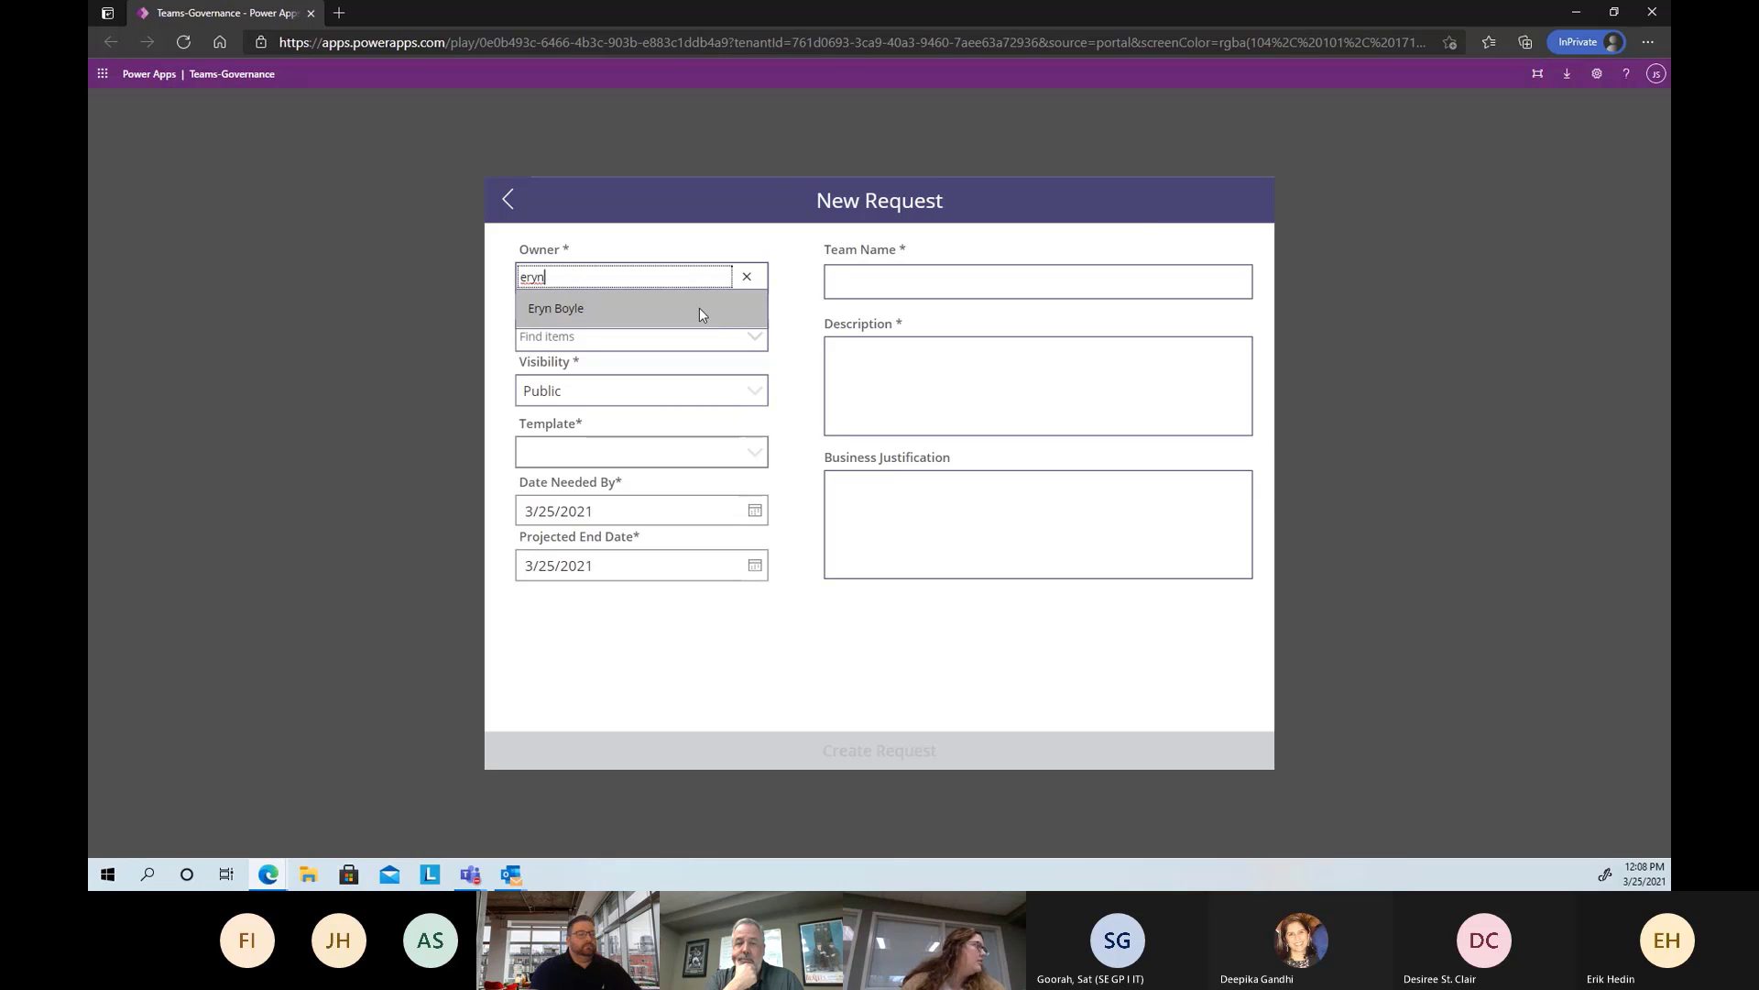
{"action": "left_click", "coordinate": [698, 306]}
Add the first team member to the request and clear the member search text
{"action": "left_click", "coordinate": [677, 338]}
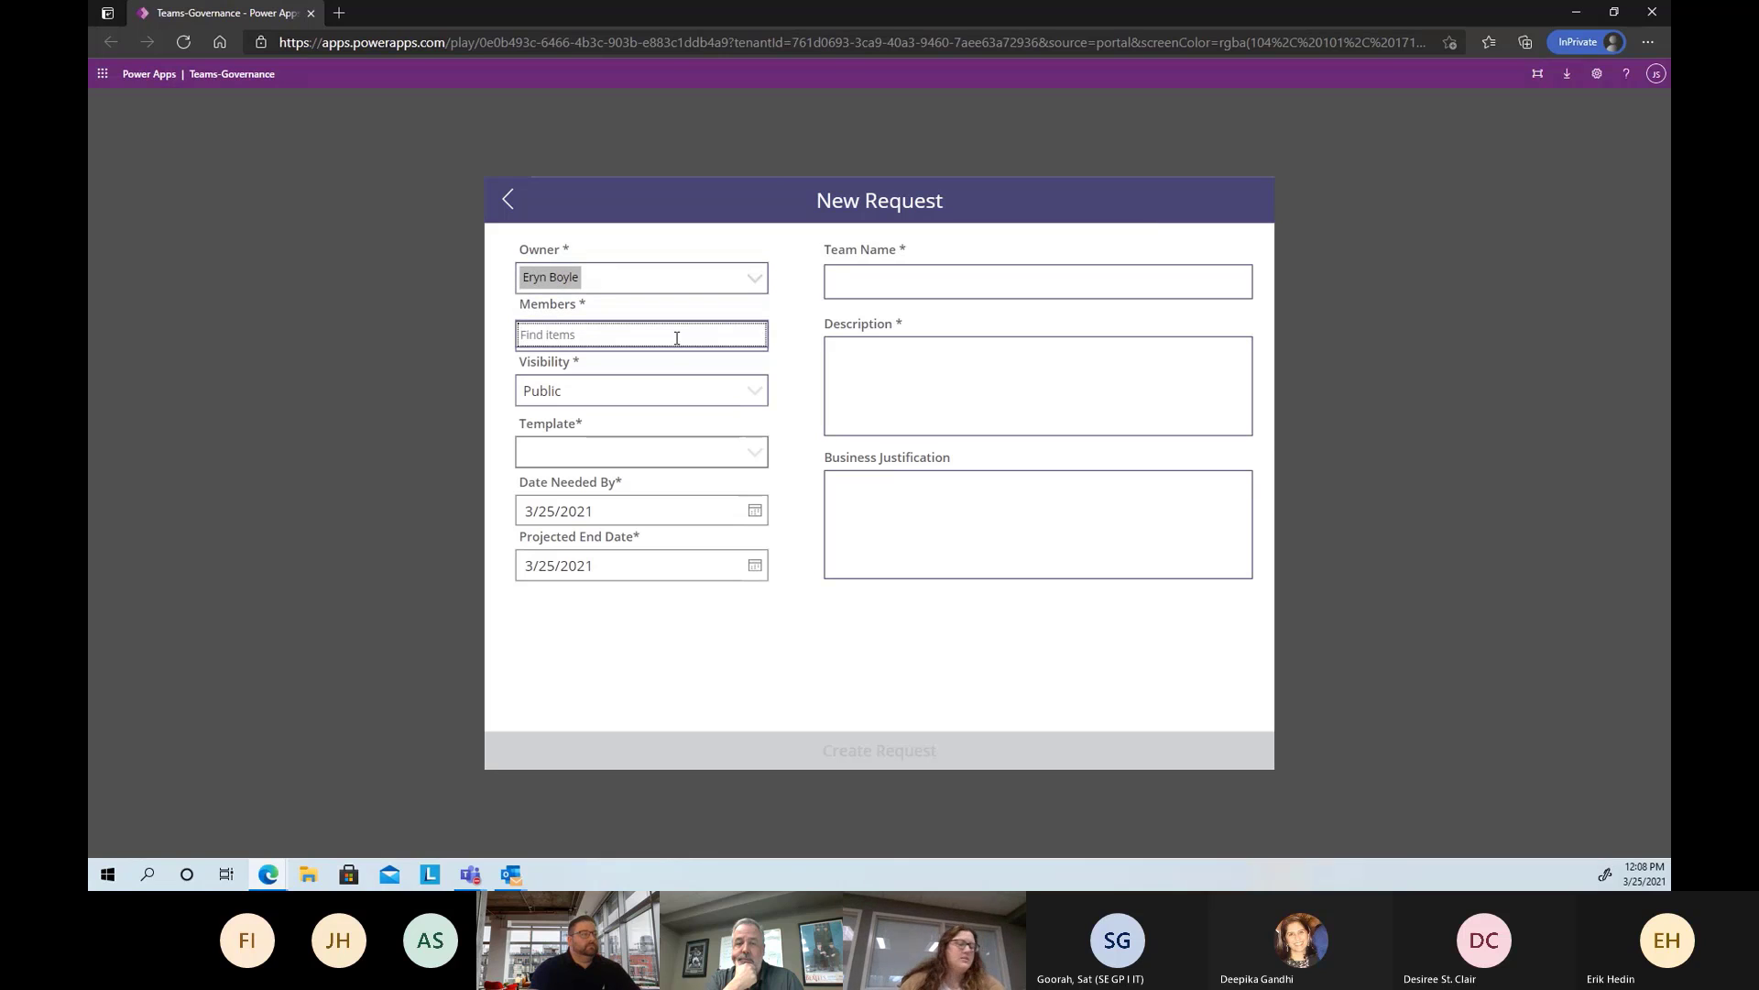
{"action": "type", "text": "deepik"}
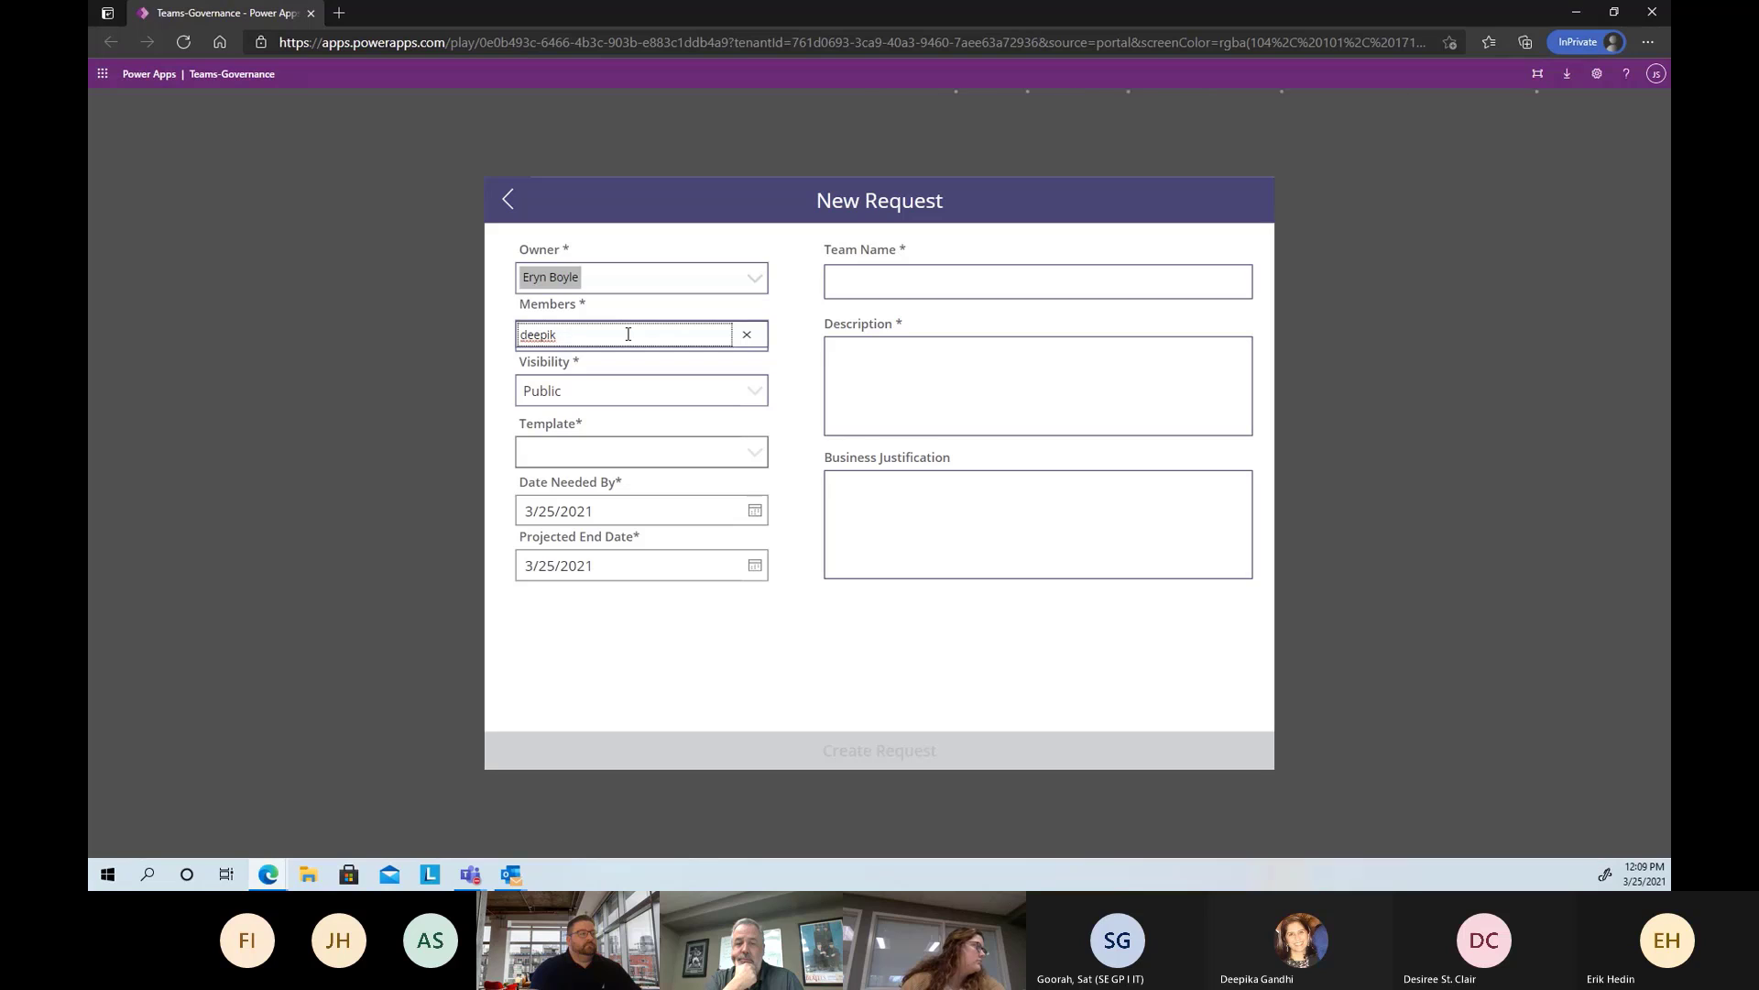
{"action": "type", "text": "a"}
{"action": "left_click", "coordinate": [640, 363]}
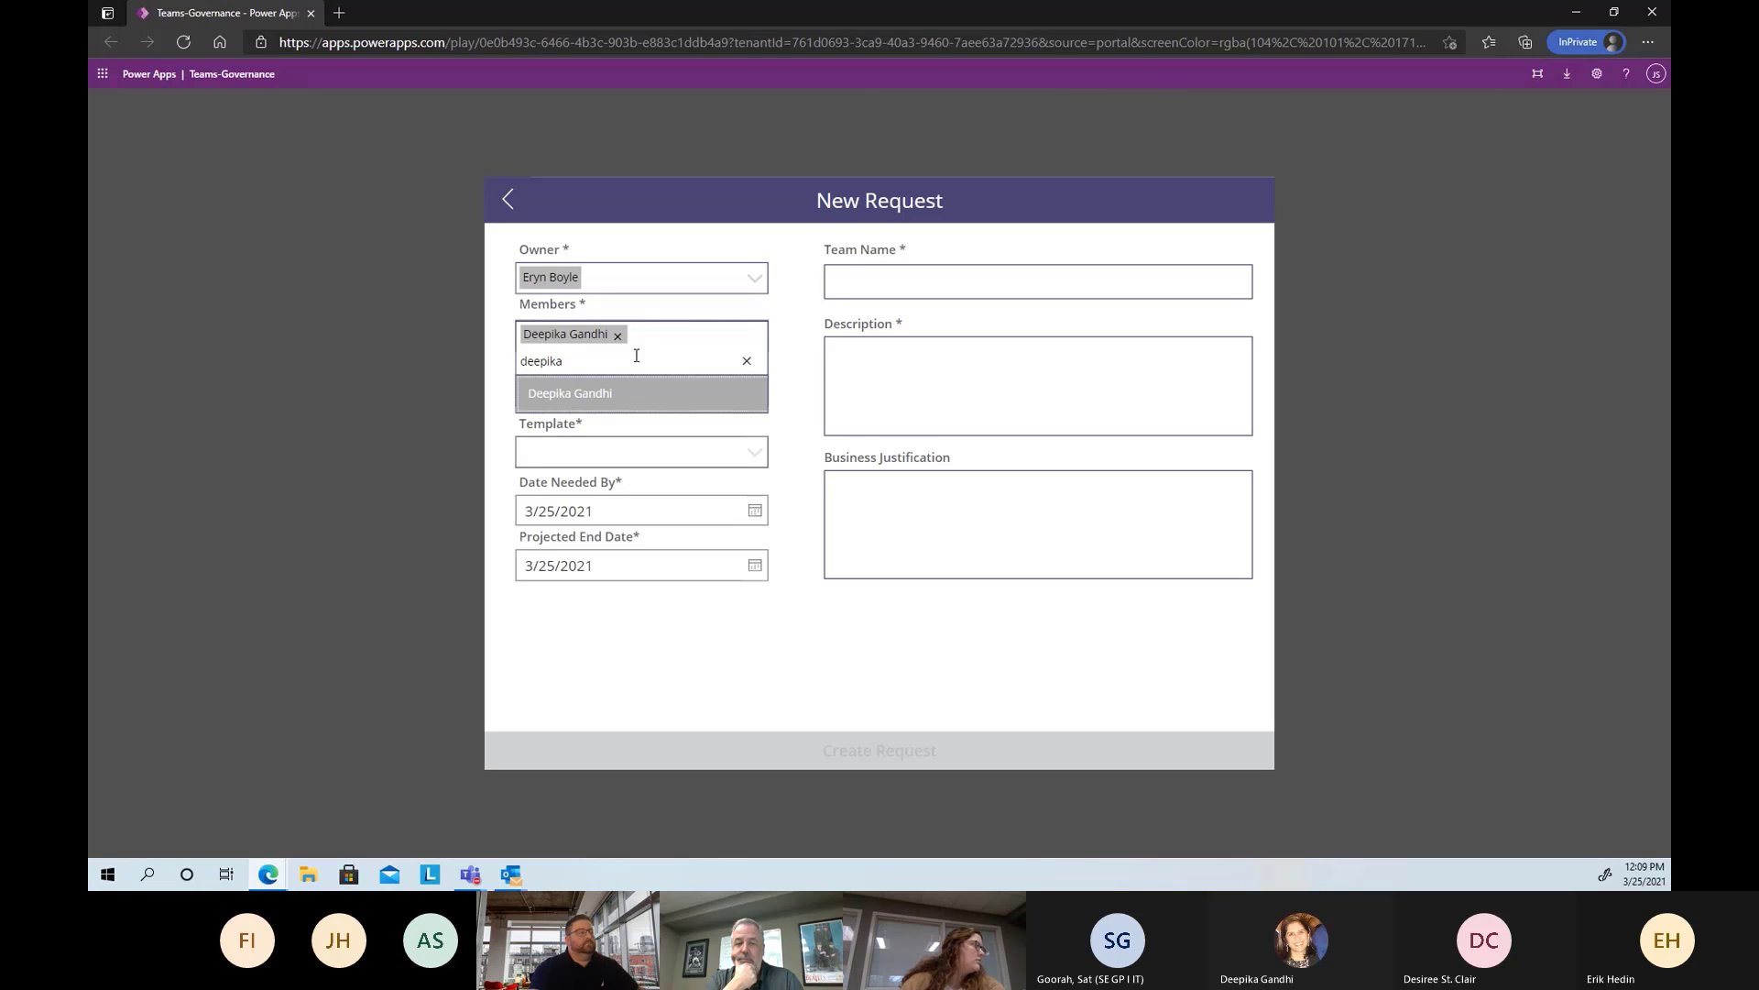
{"action": "left_click", "coordinate": [747, 361]}
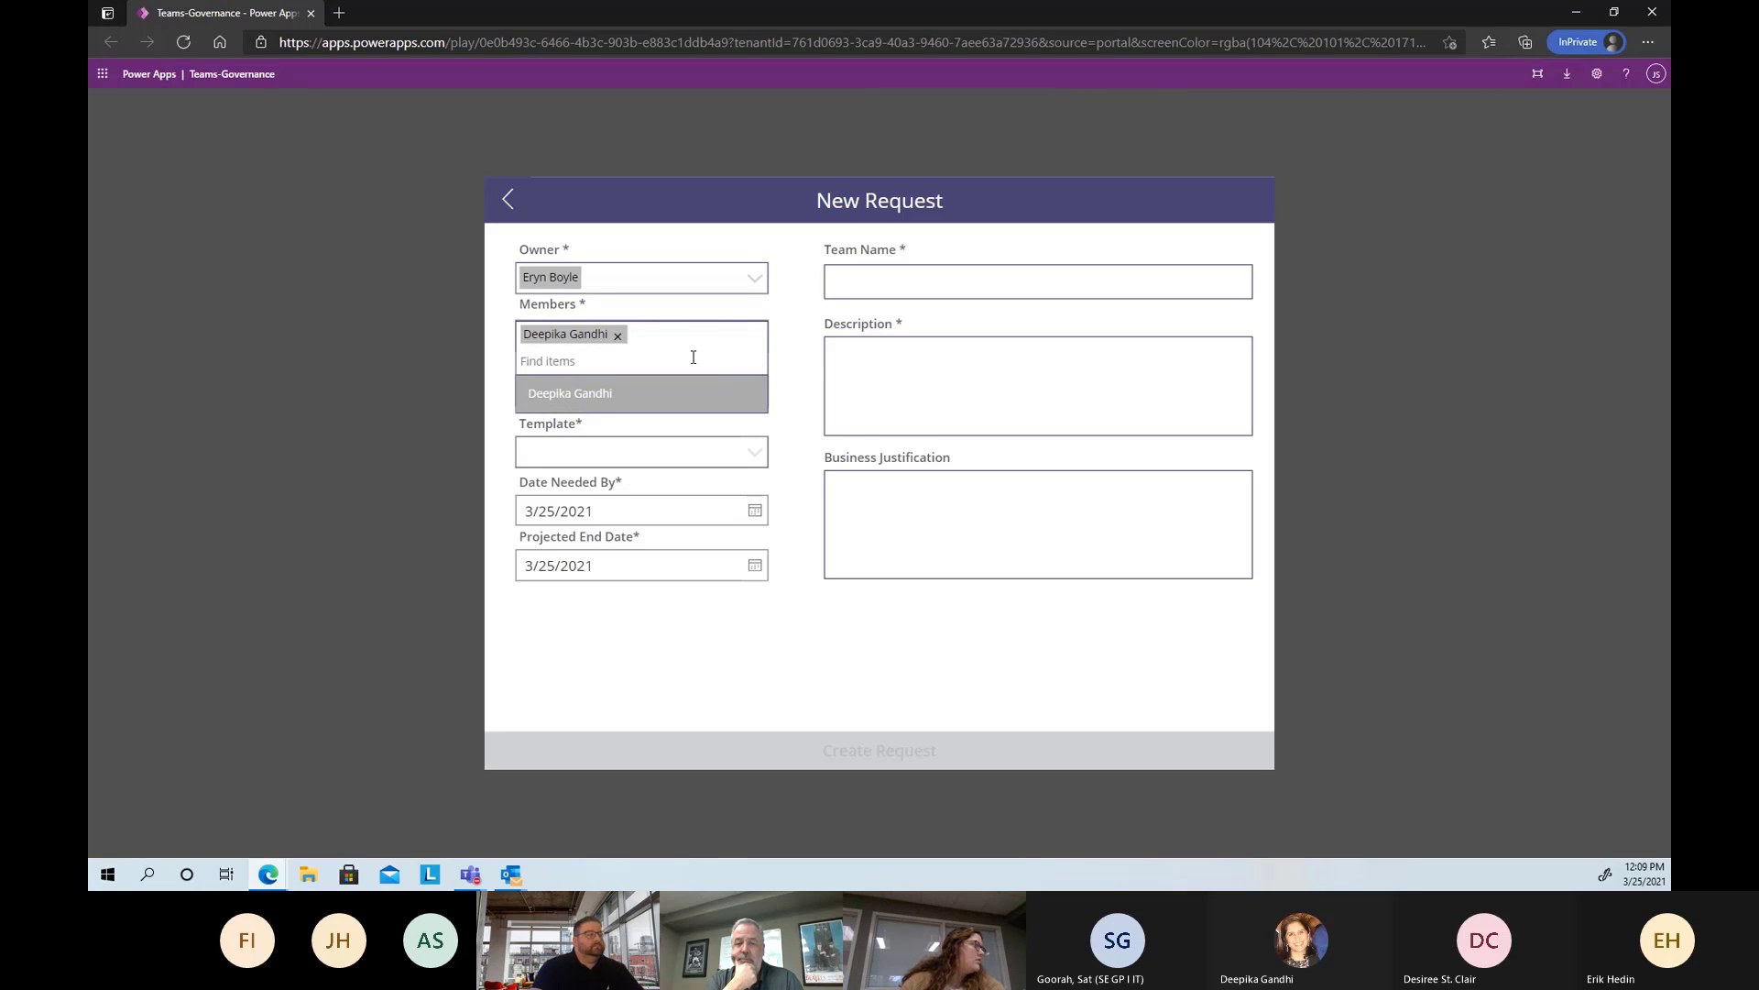
Add two more people to the request's members, searching for each by first name
{"action": "type", "text": "josh"}
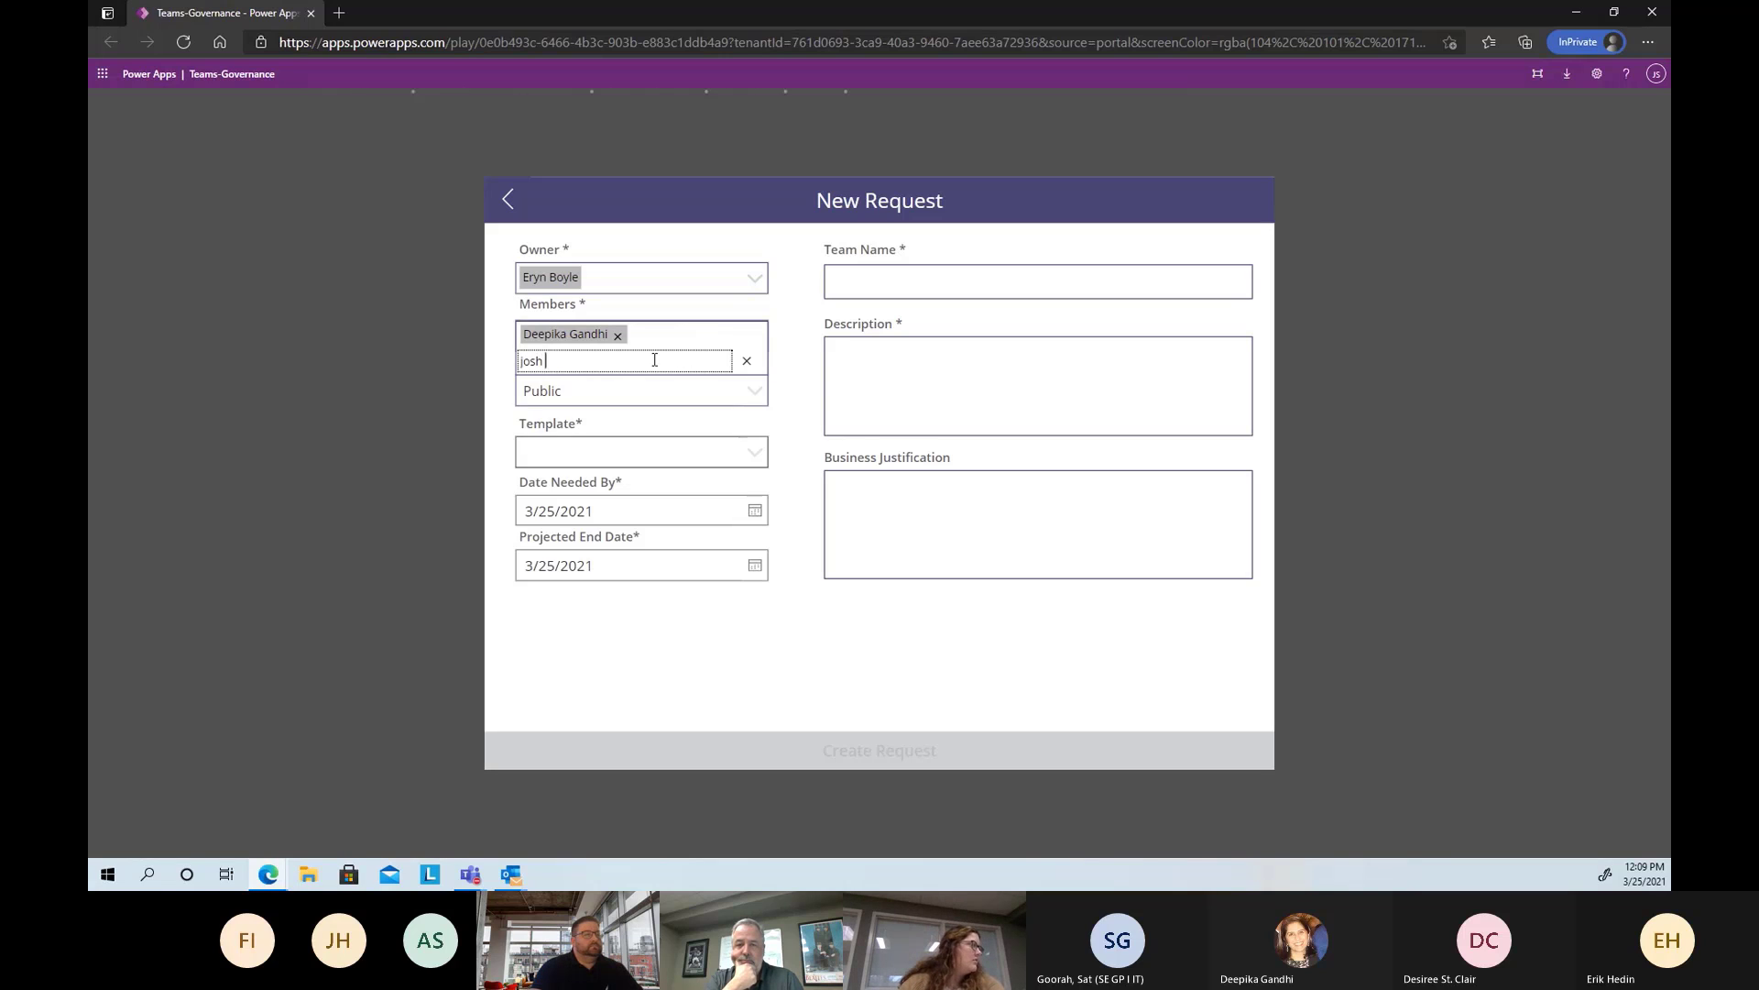
{"action": "left_click", "coordinate": [612, 394]}
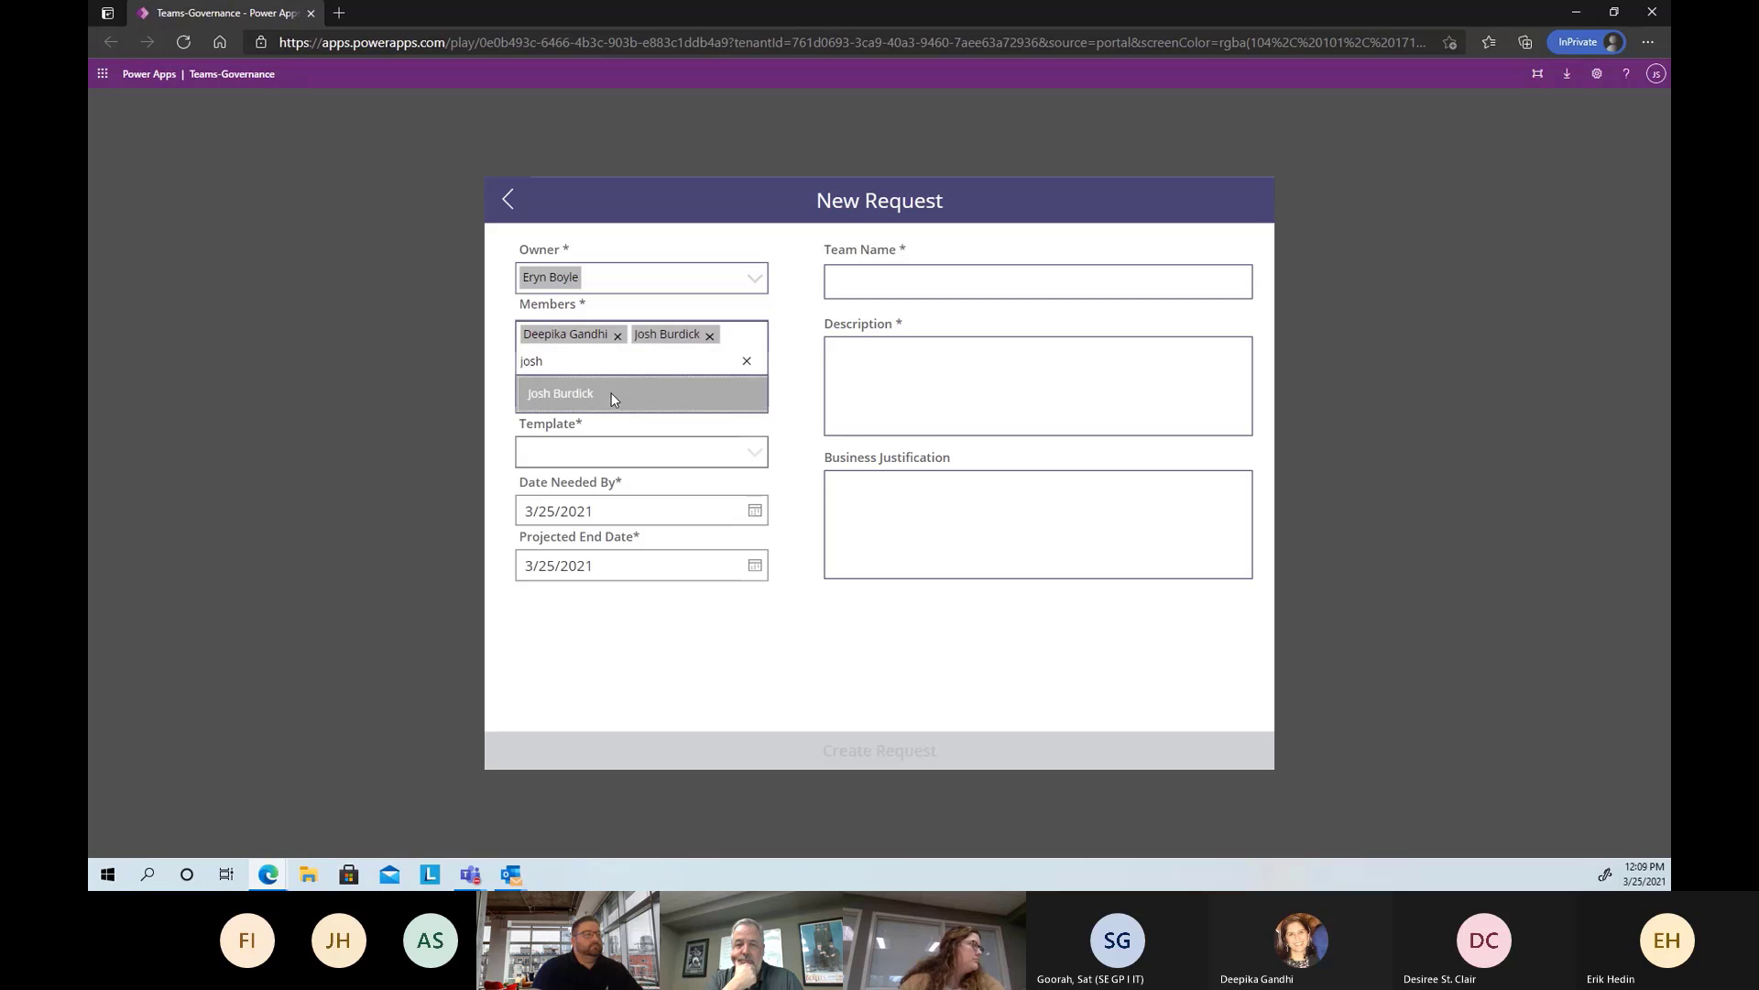
{"action": "left_click", "coordinate": [697, 362]}
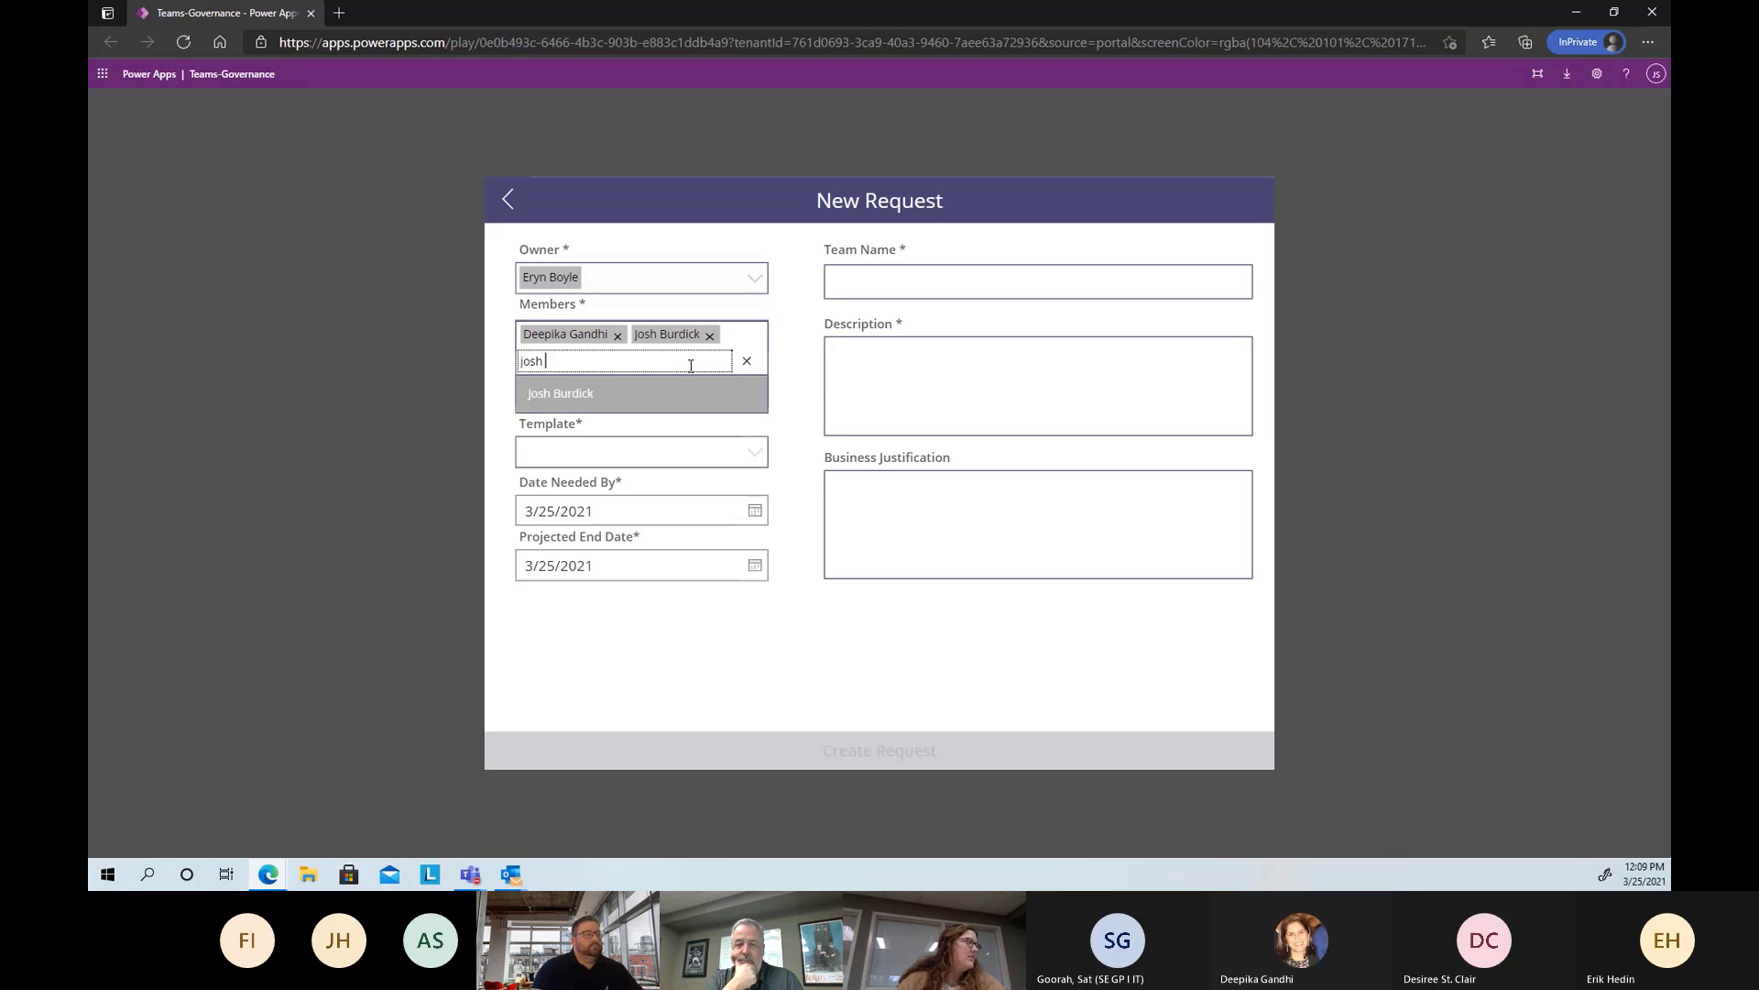
{"action": "key", "text": "BackSpace"}
{"action": "key", "text": "BackSpace"}
{"action": "key", "text": "BackSpace"}
{"action": "key", "text": "BackSpace"}
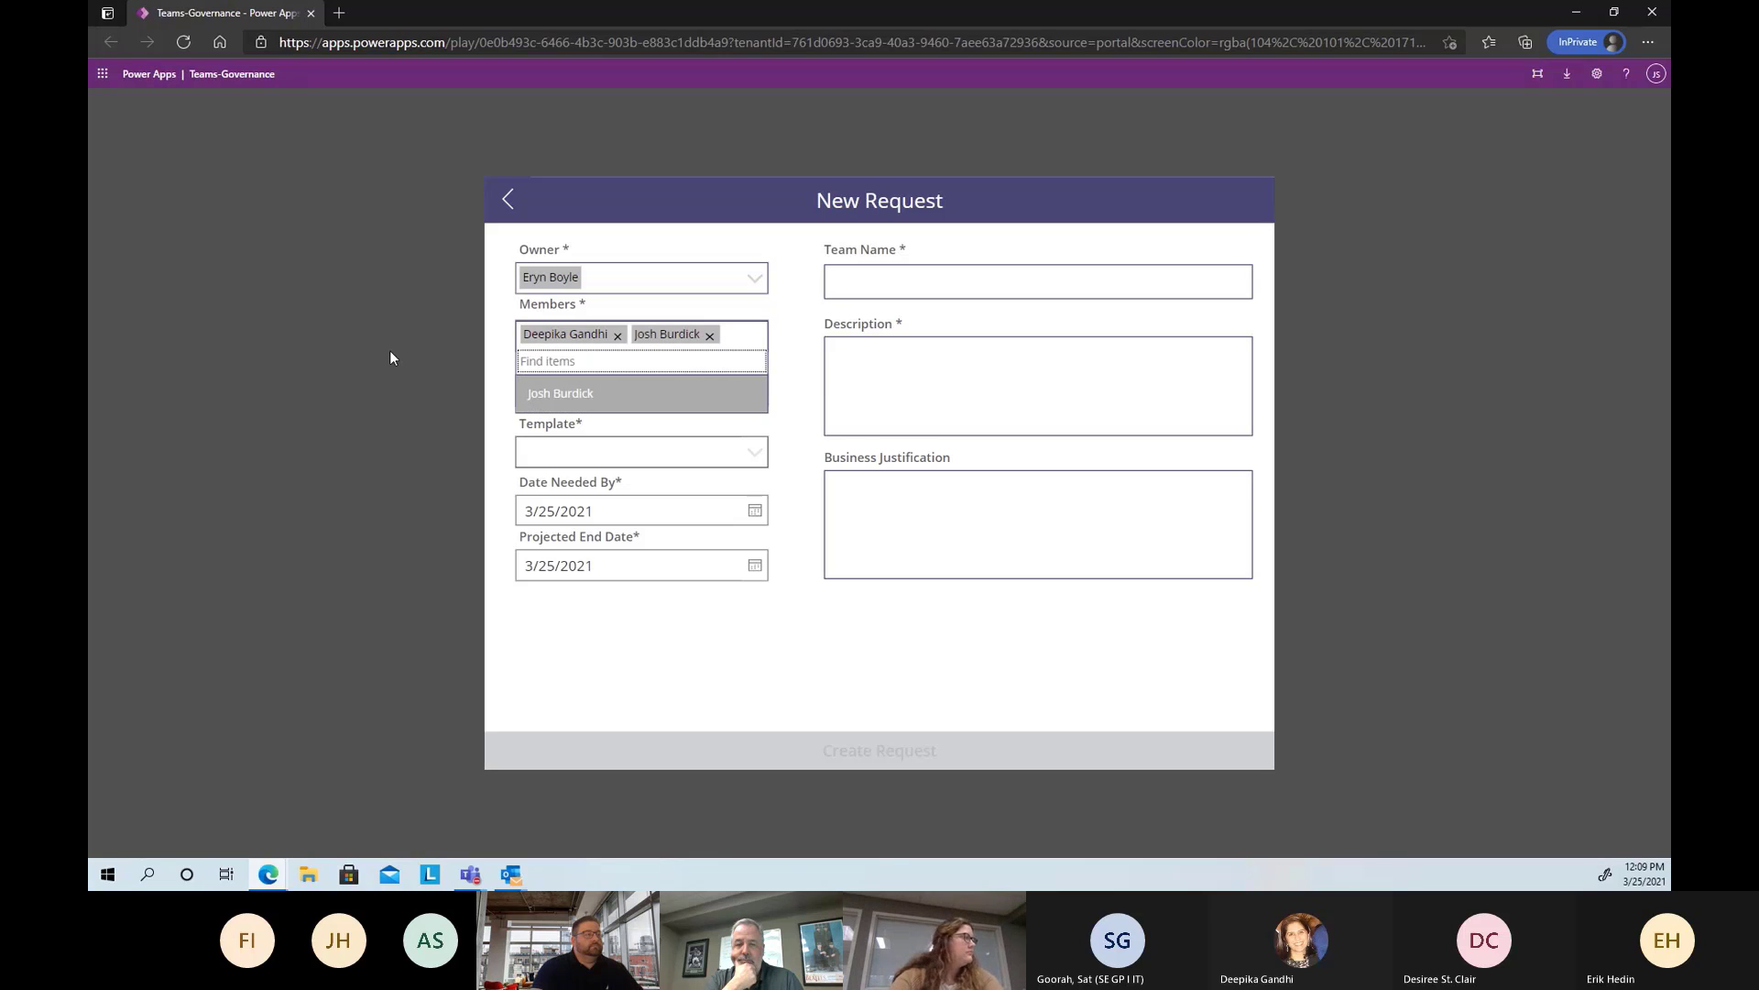
{"action": "type", "text": "neall"}
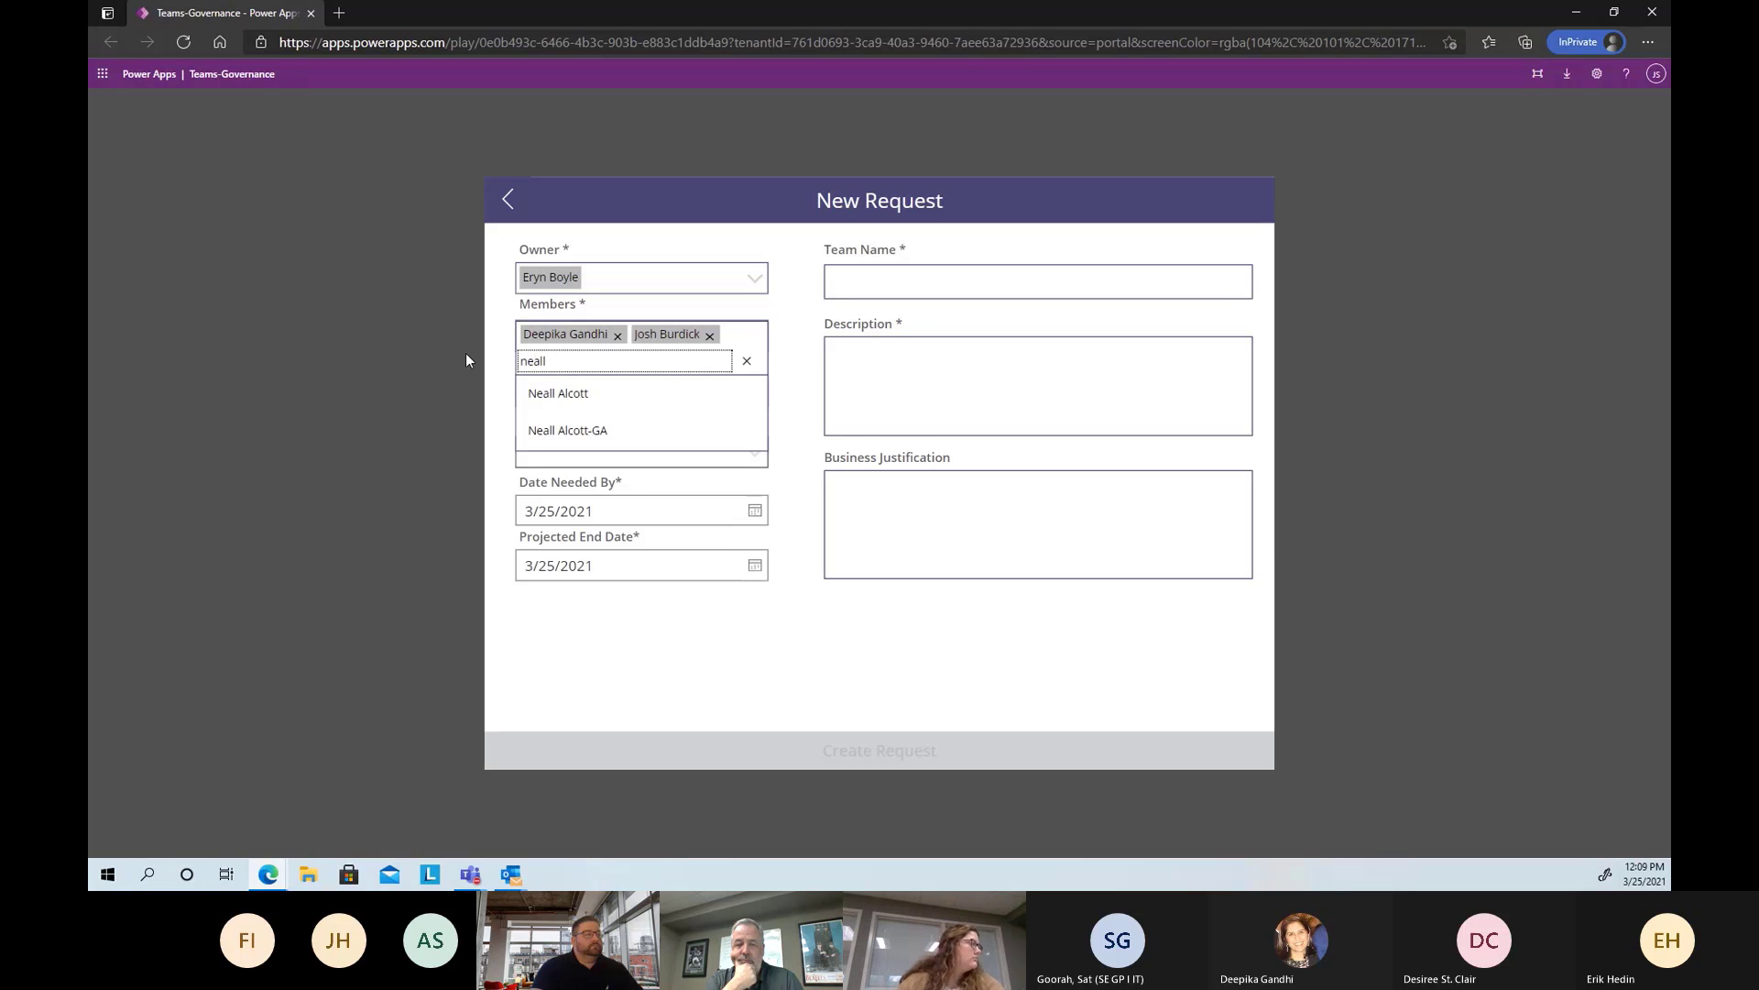
{"action": "left_click", "coordinate": [564, 398]}
{"action": "left_click", "coordinate": [789, 394]}
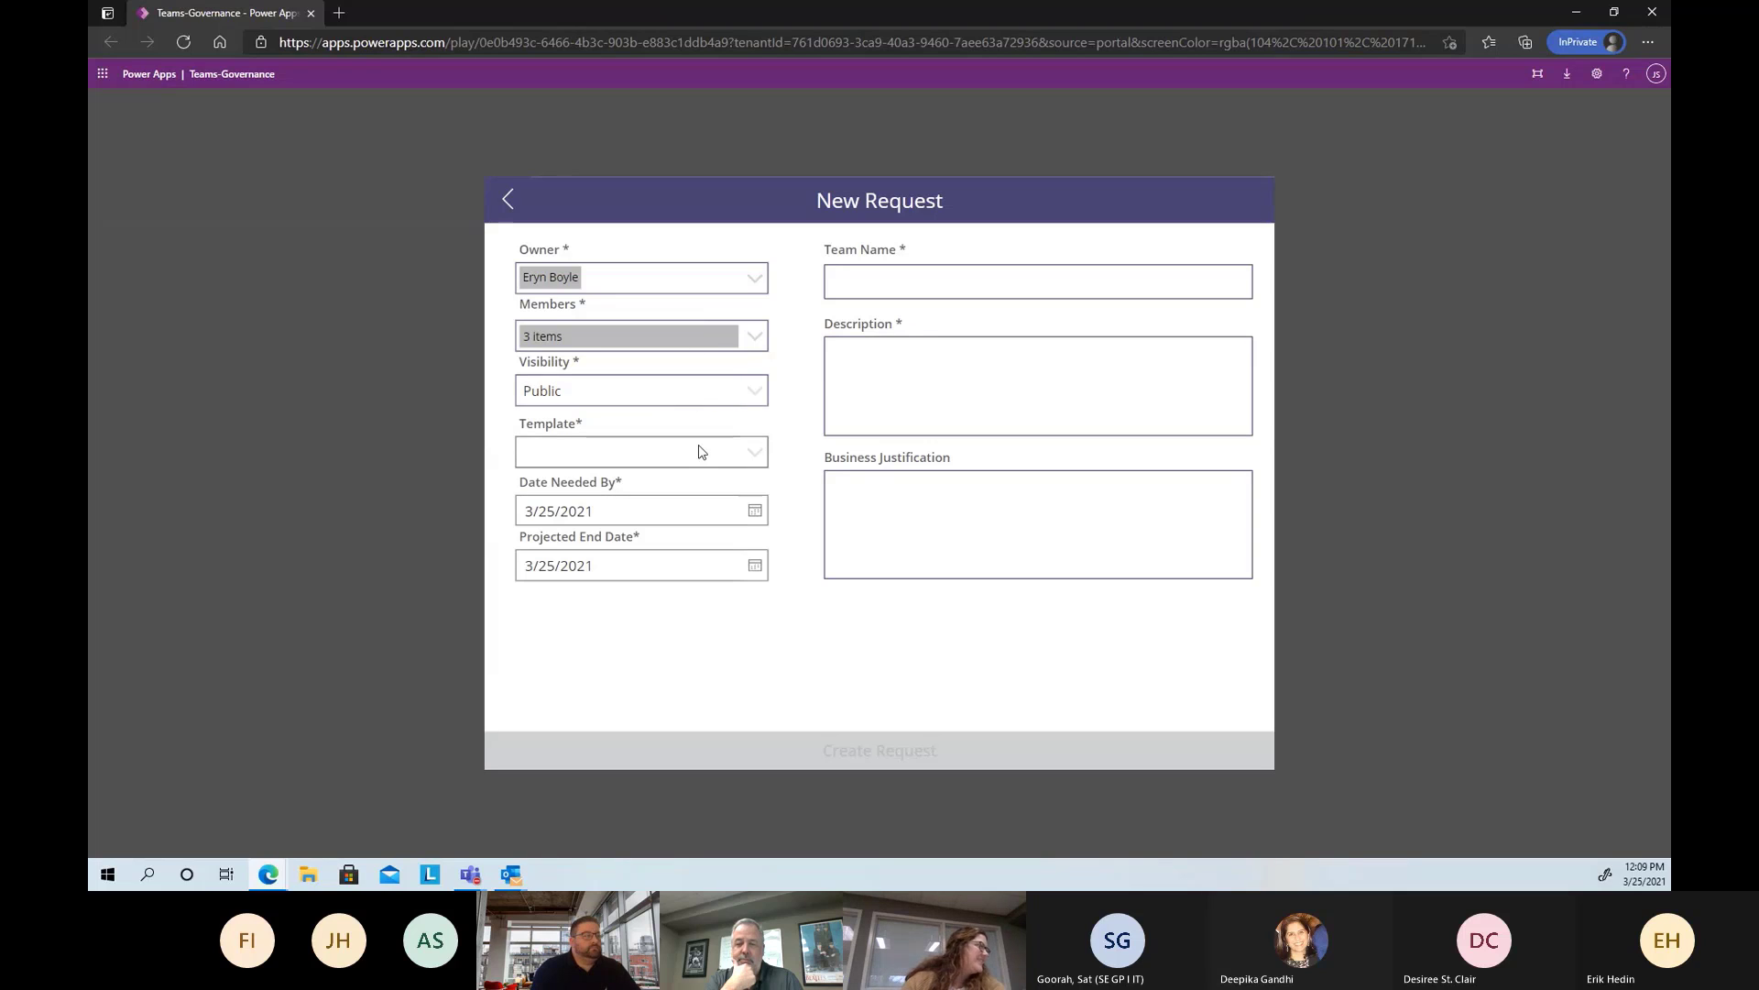
Keep the team's visibility as Public and choose the Retail Store template
{"action": "left_click", "coordinate": [706, 389]}
{"action": "left_click", "coordinate": [698, 418]}
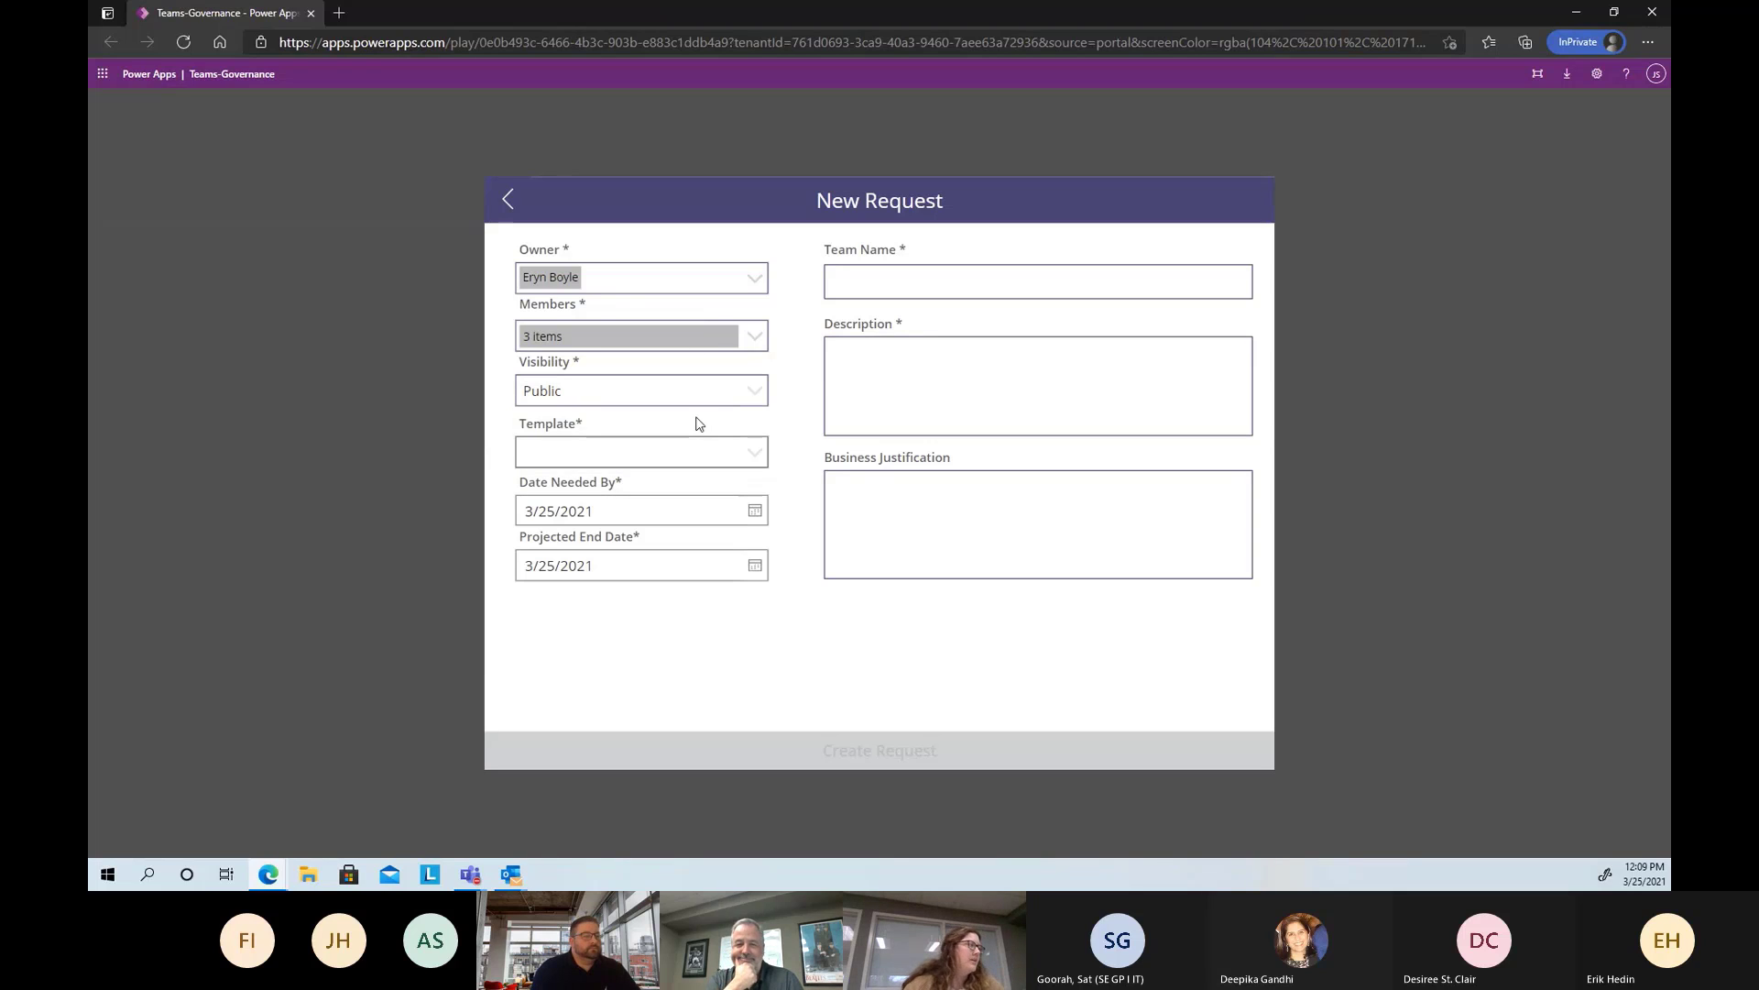
{"action": "left_click", "coordinate": [750, 456]}
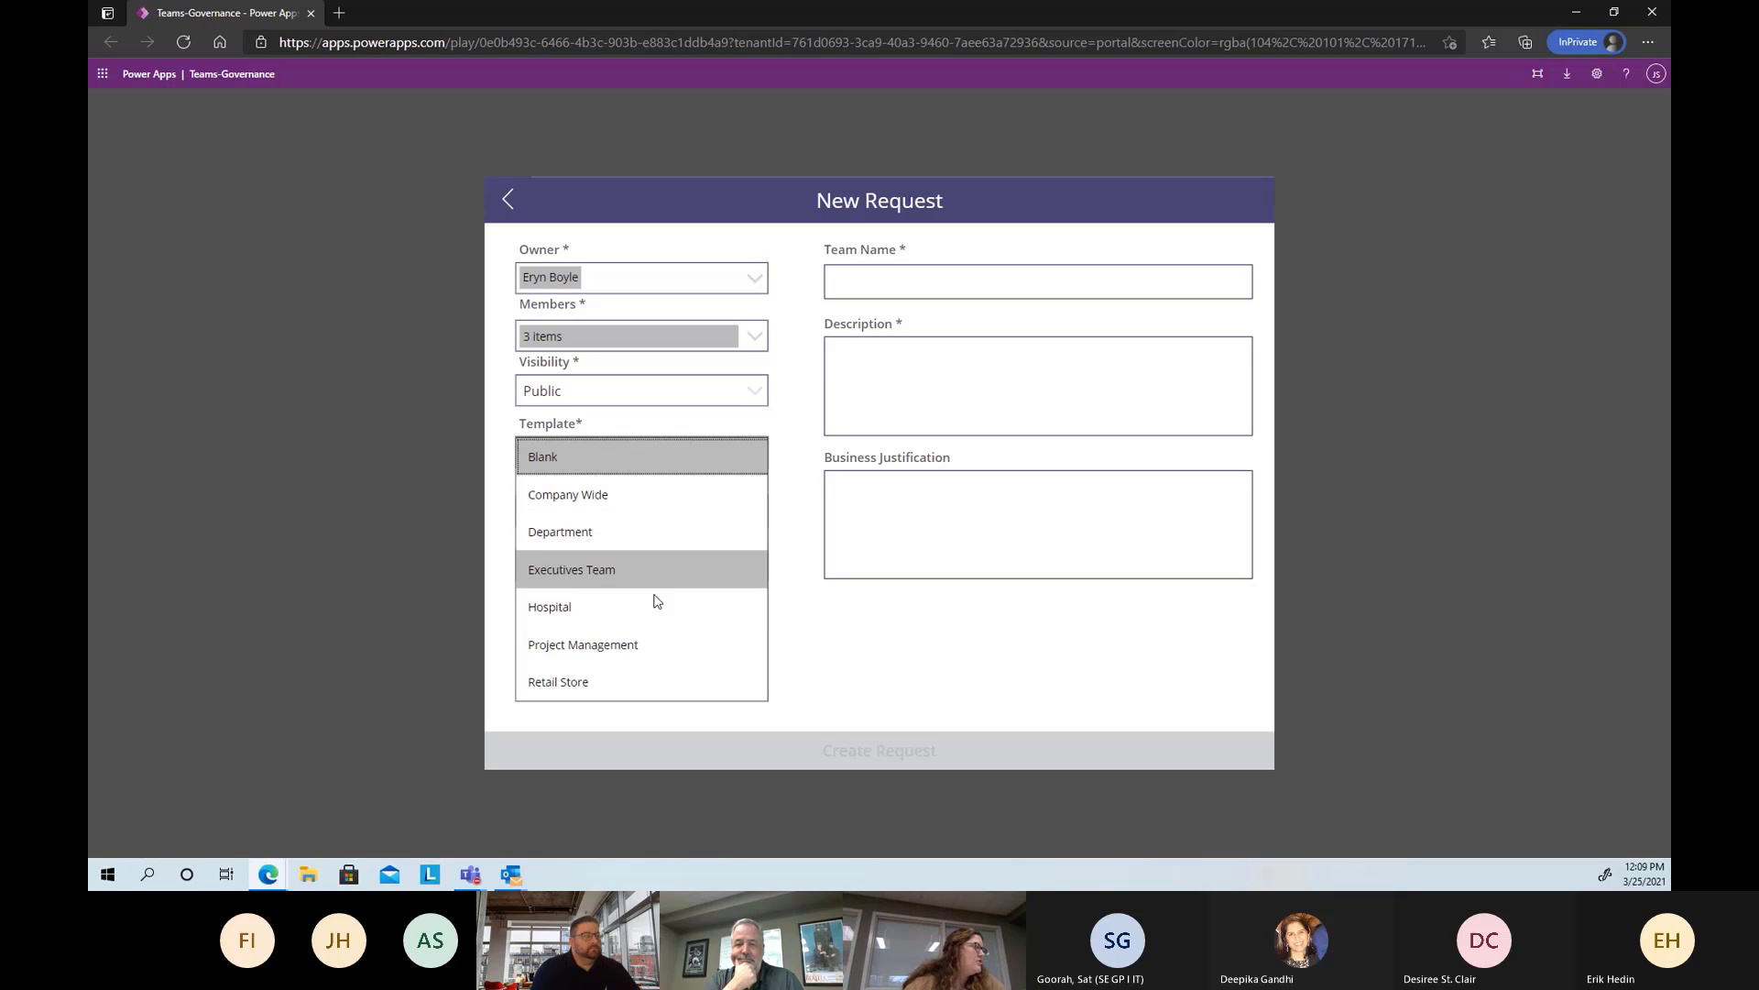
{"action": "left_click", "coordinate": [631, 685]}
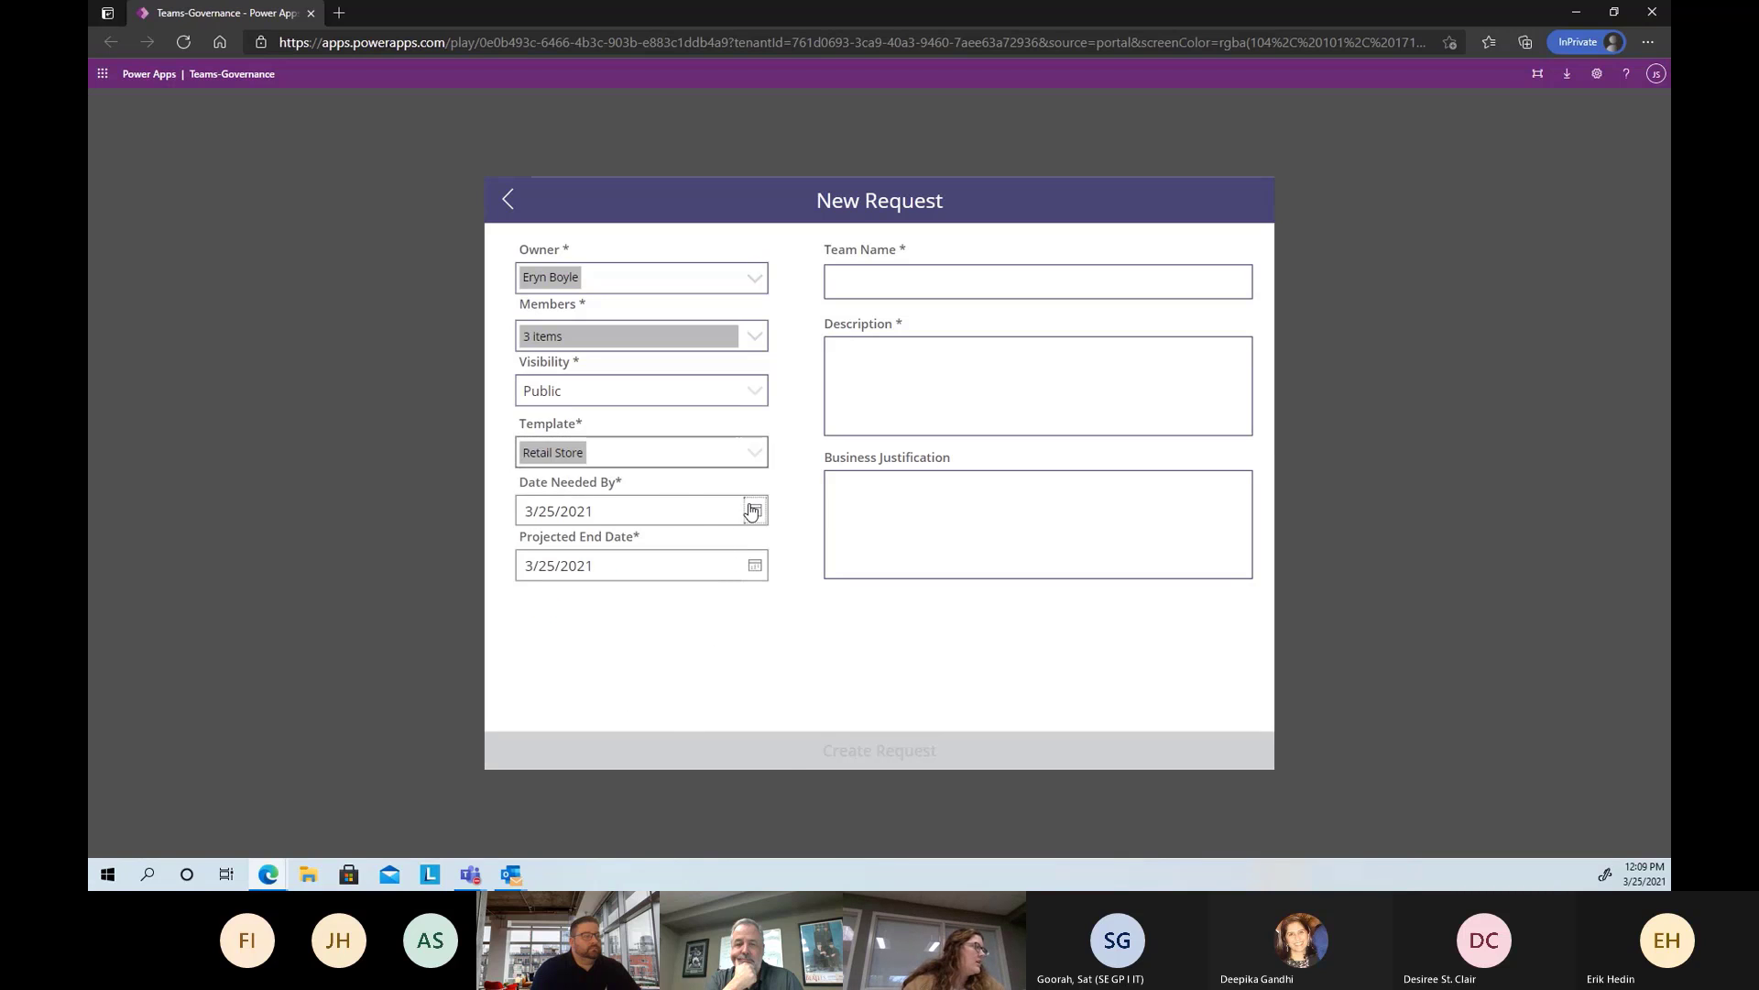
Set the date the team is needed by to 4/1/2021
{"action": "left_click", "coordinate": [754, 512]}
{"action": "left_click", "coordinate": [766, 480]}
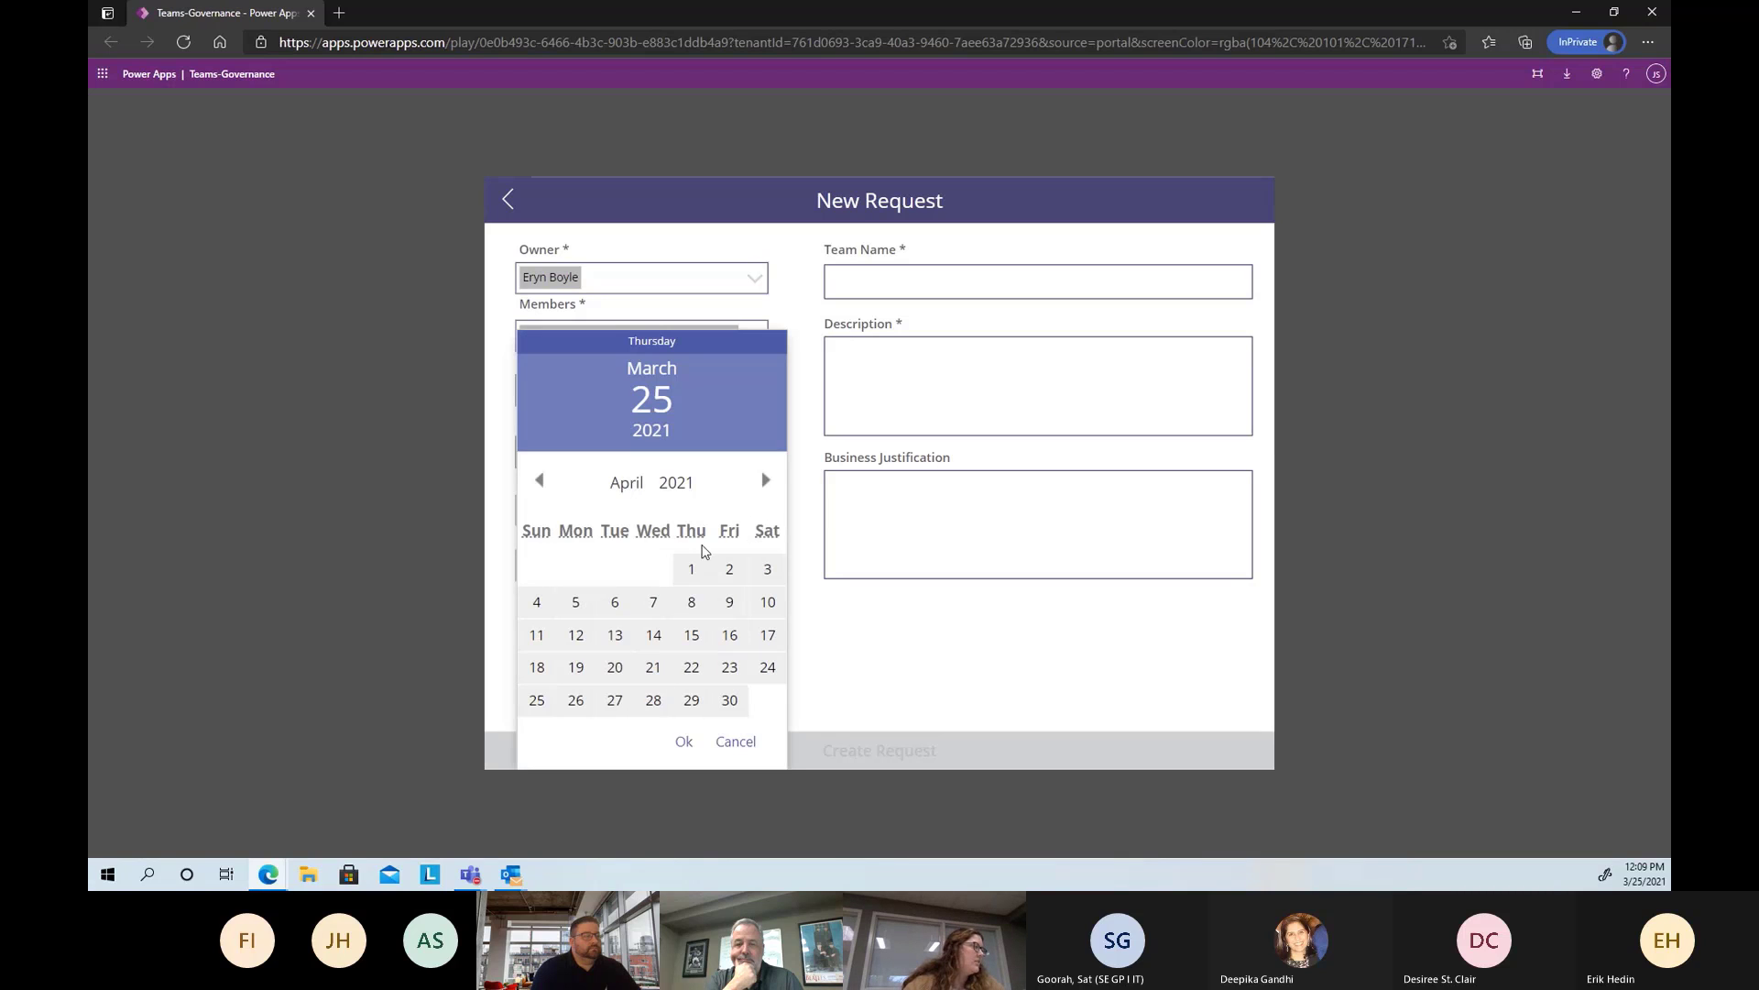
{"action": "left_click", "coordinate": [692, 571]}
{"action": "left_click", "coordinate": [687, 742]}
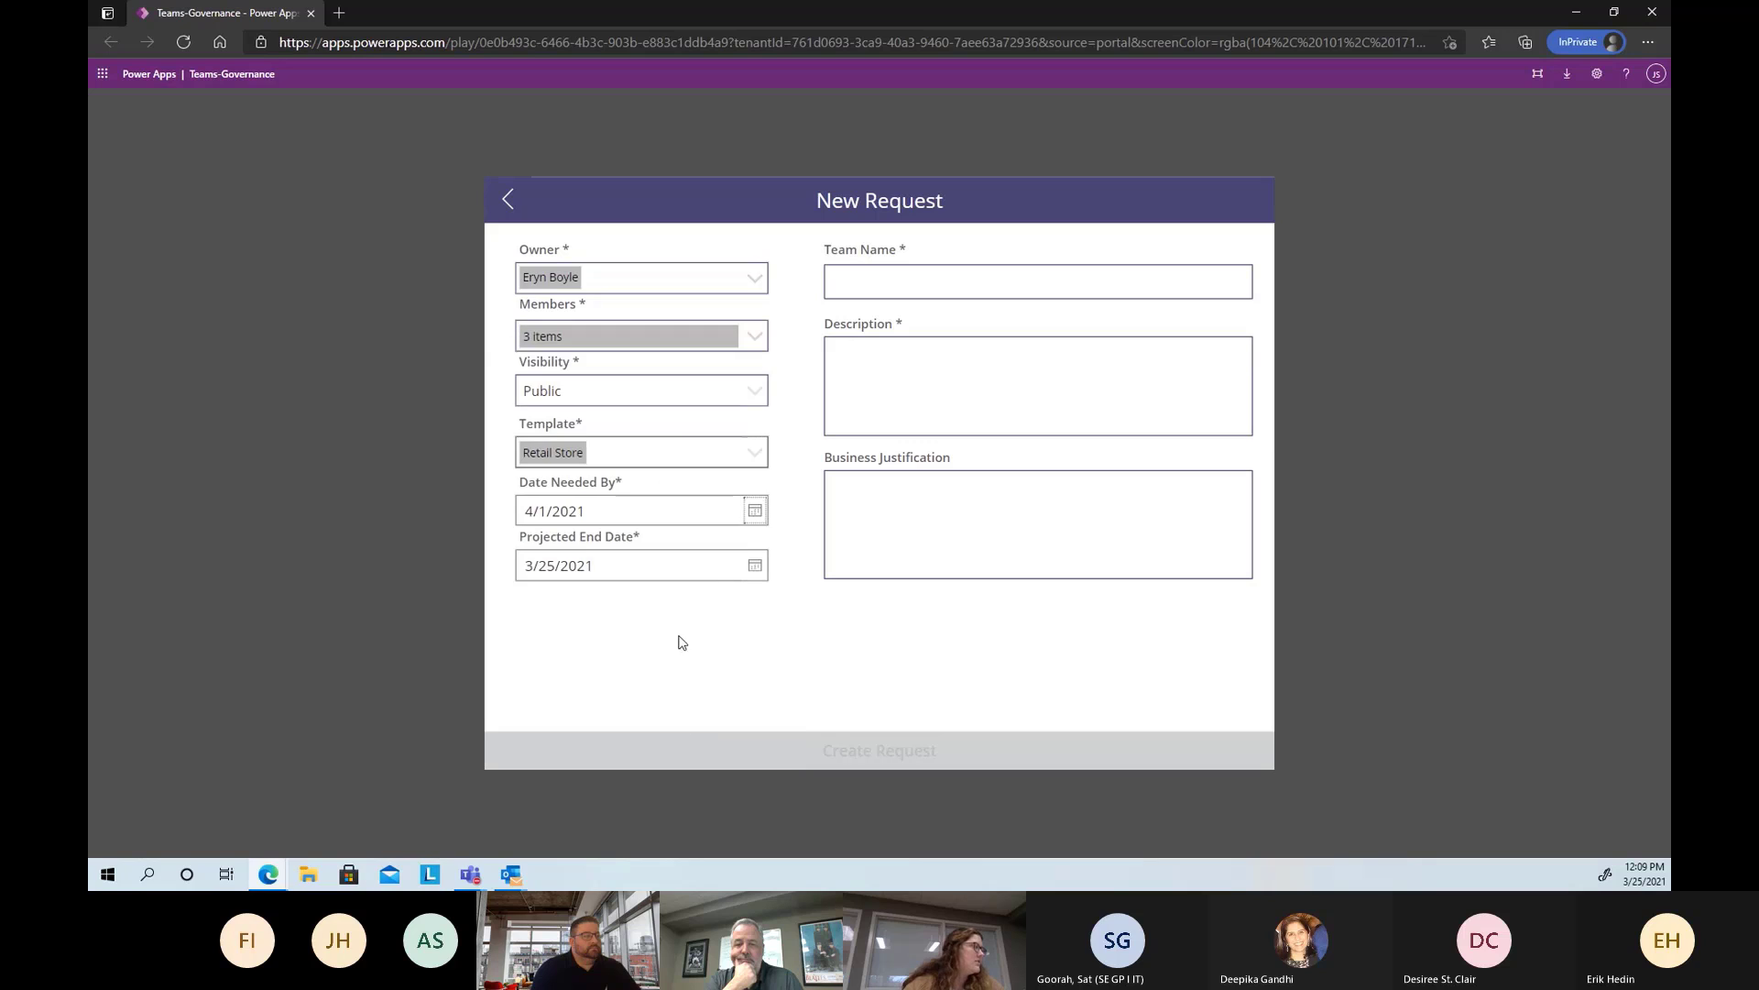
Set the projected end date of the team to 6/1/2021
{"action": "left_click", "coordinate": [754, 566]}
{"action": "left_click", "coordinate": [766, 480]}
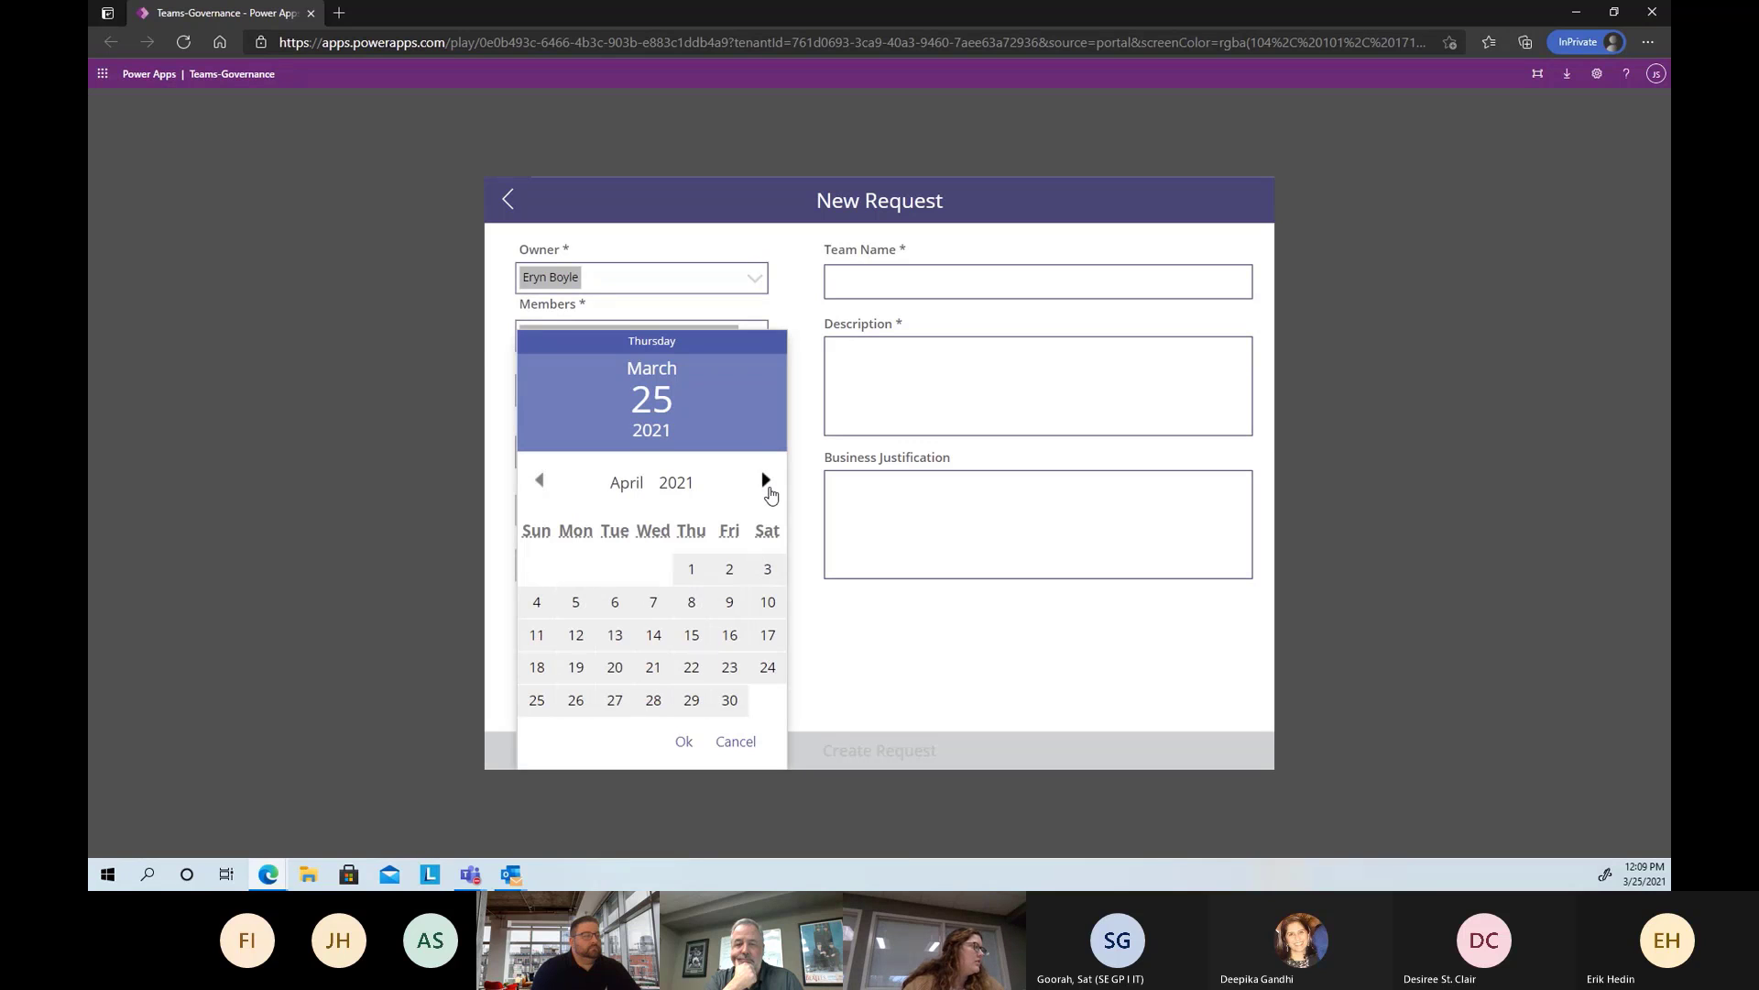
{"action": "left_click", "coordinate": [767, 485]}
{"action": "left_click", "coordinate": [767, 486]}
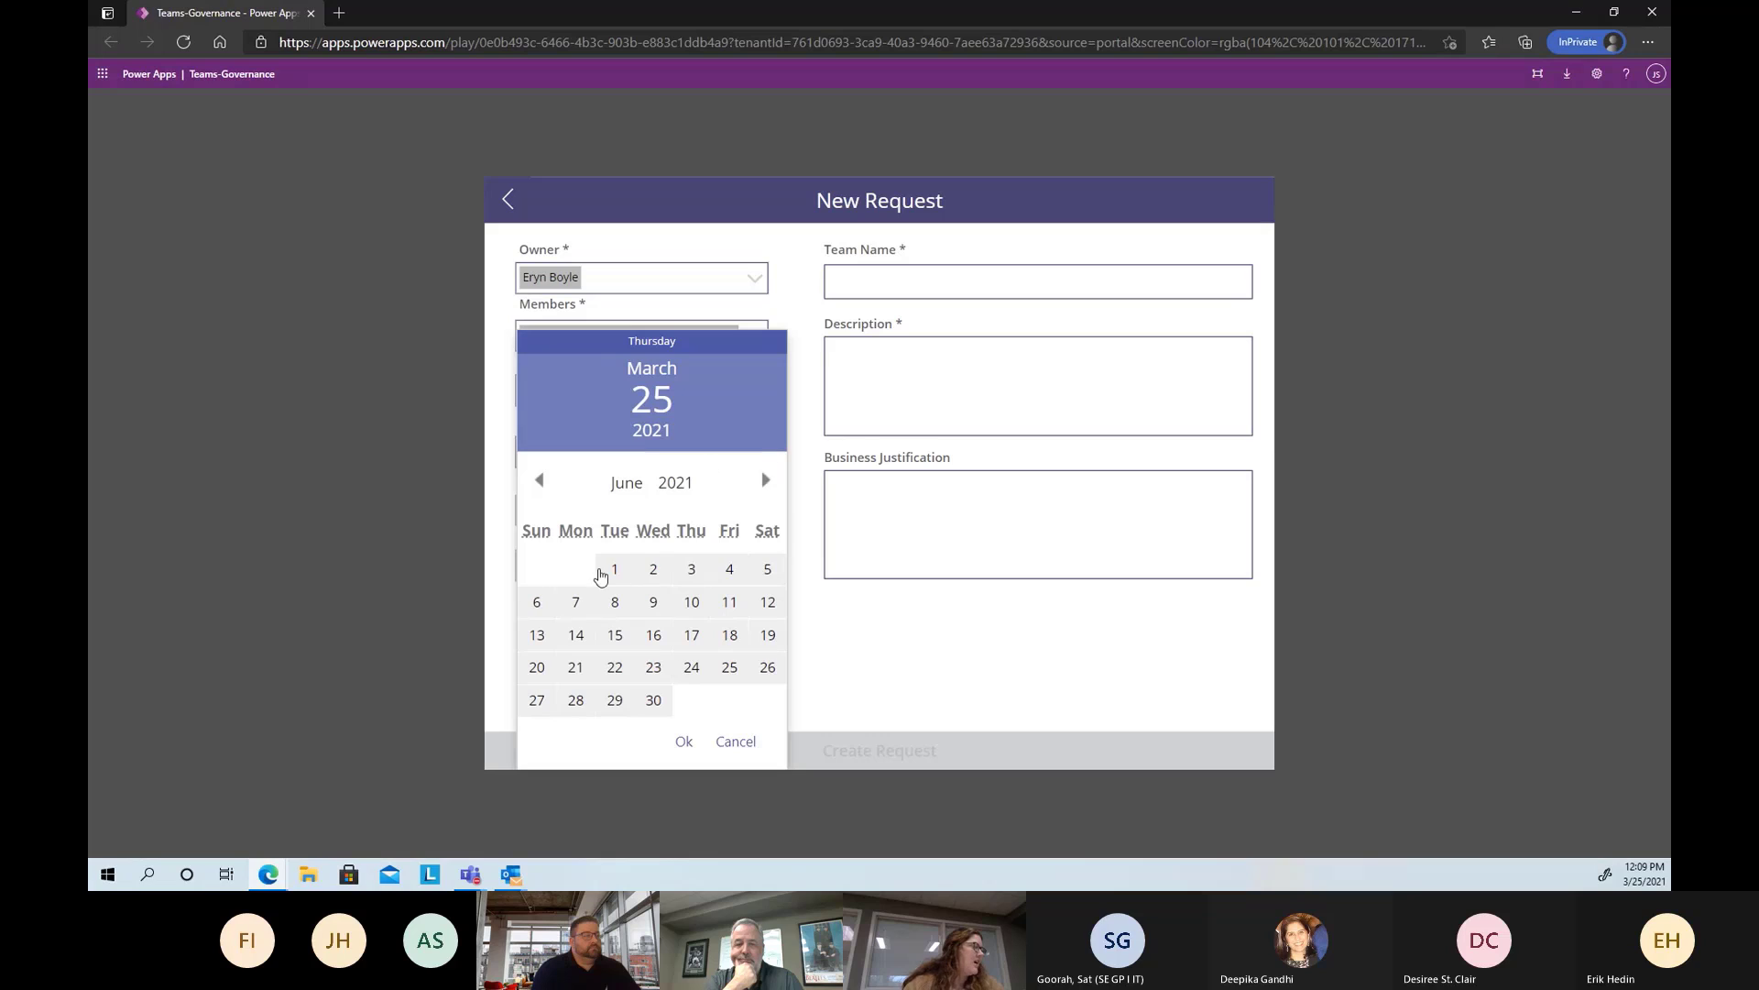
{"action": "left_click", "coordinate": [615, 569]}
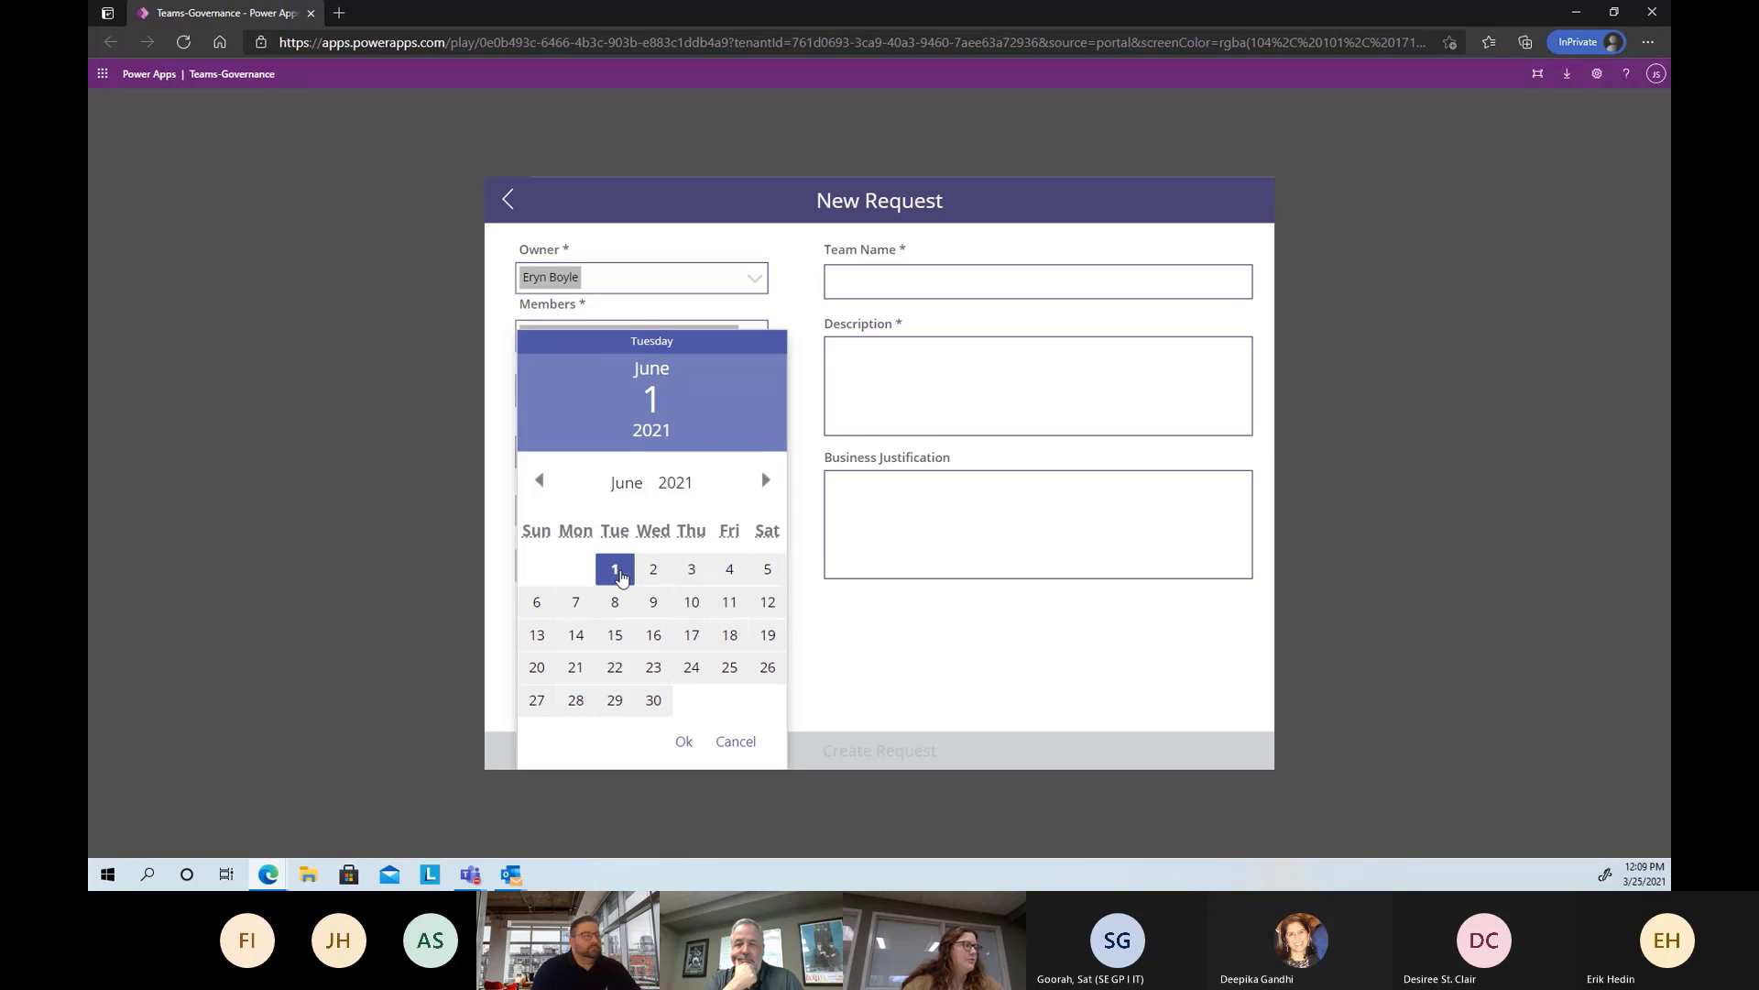
{"action": "left_click", "coordinate": [685, 742]}
Name the requested team "Retail Store A Initiatives"
{"action": "left_click", "coordinate": [906, 284]}
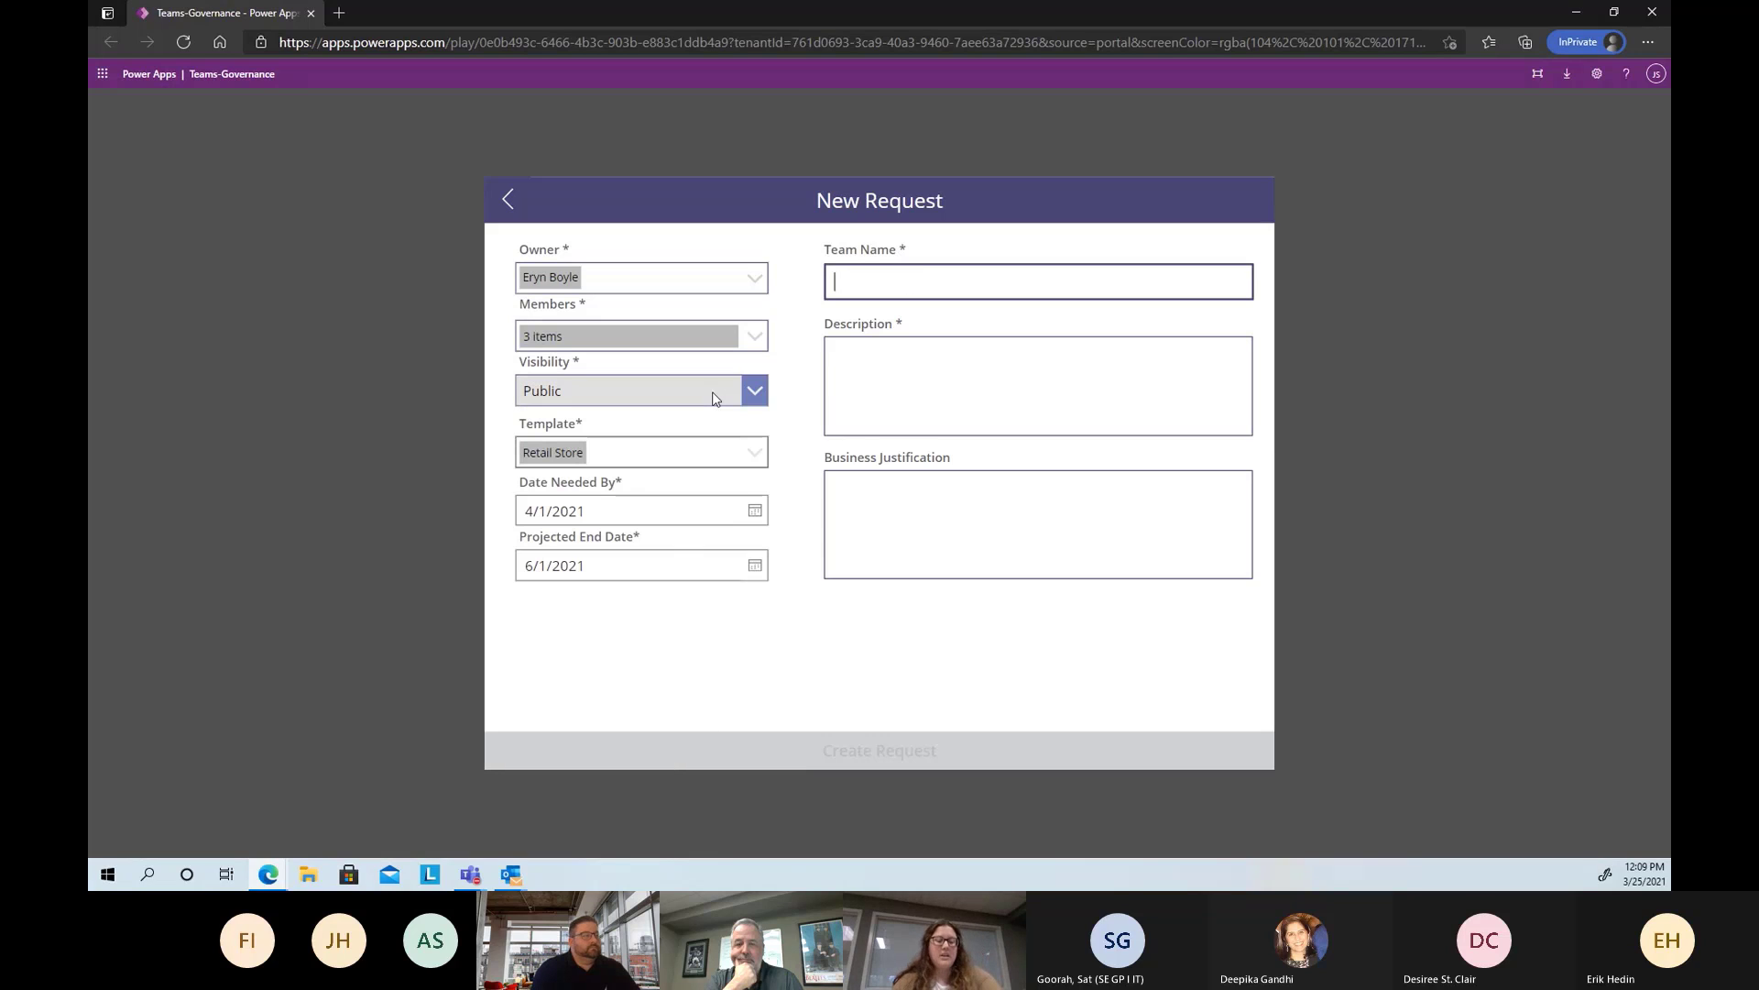
{"action": "type", "text": "Reti"}
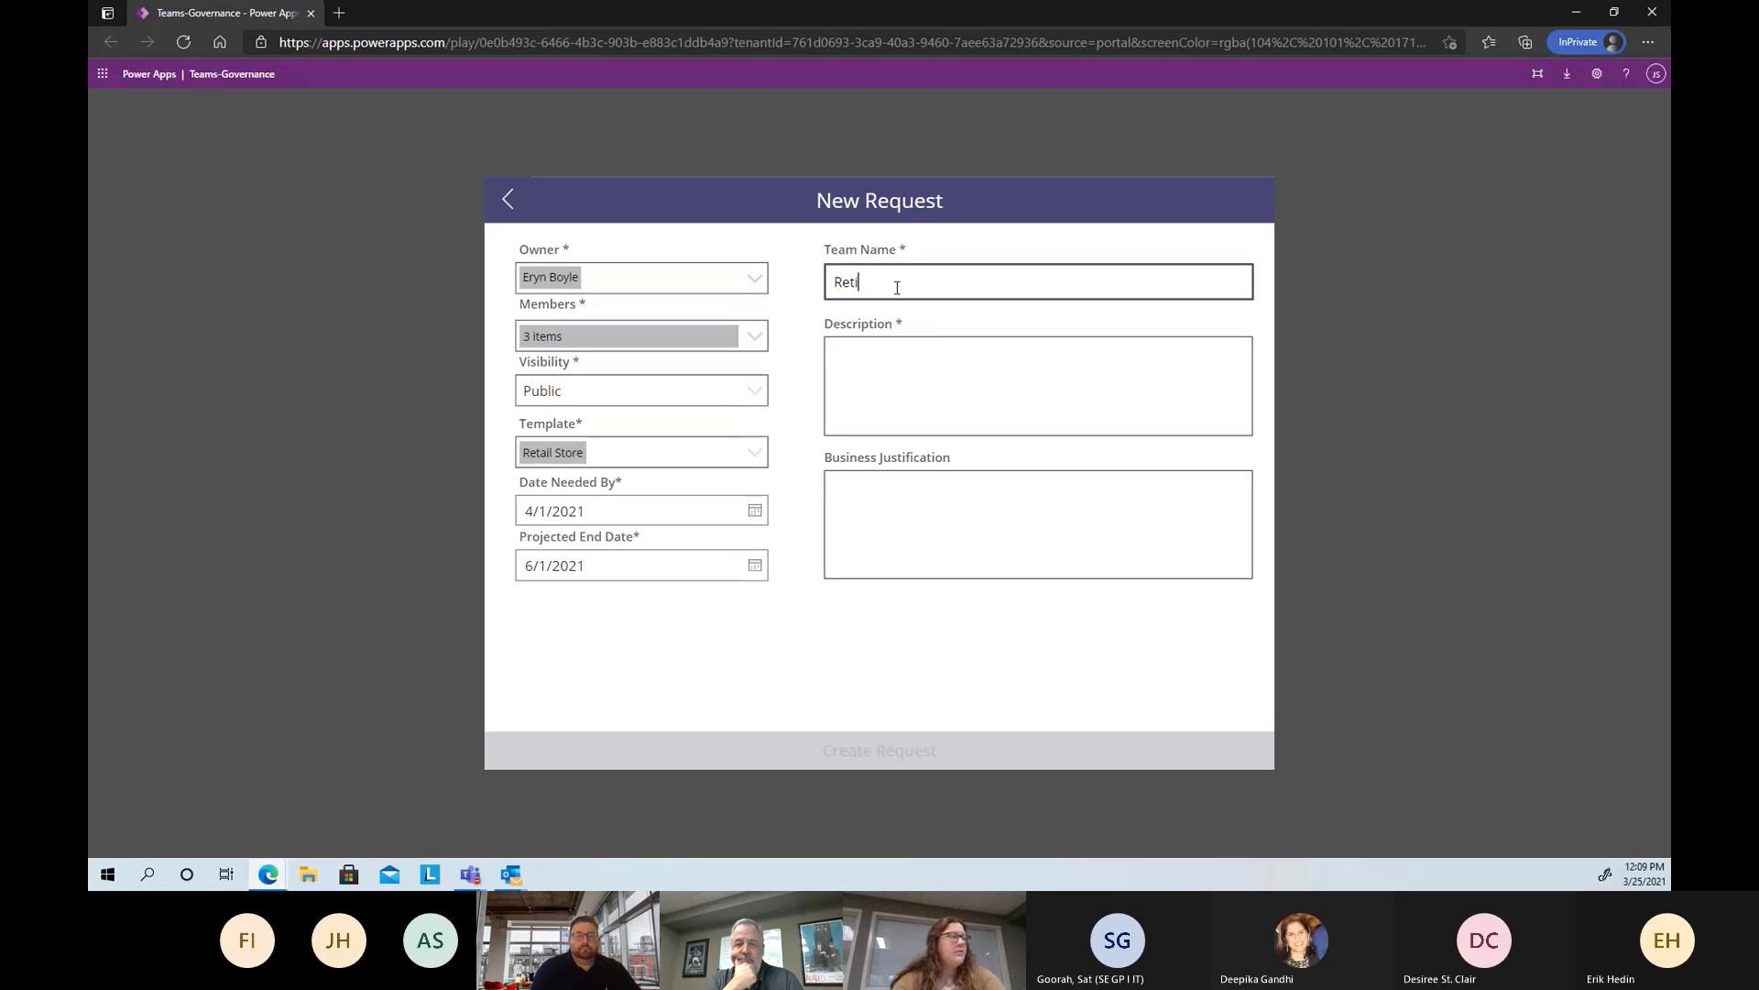
{"action": "key", "text": "BackSpace"}
{"action": "type", "text": "a"}
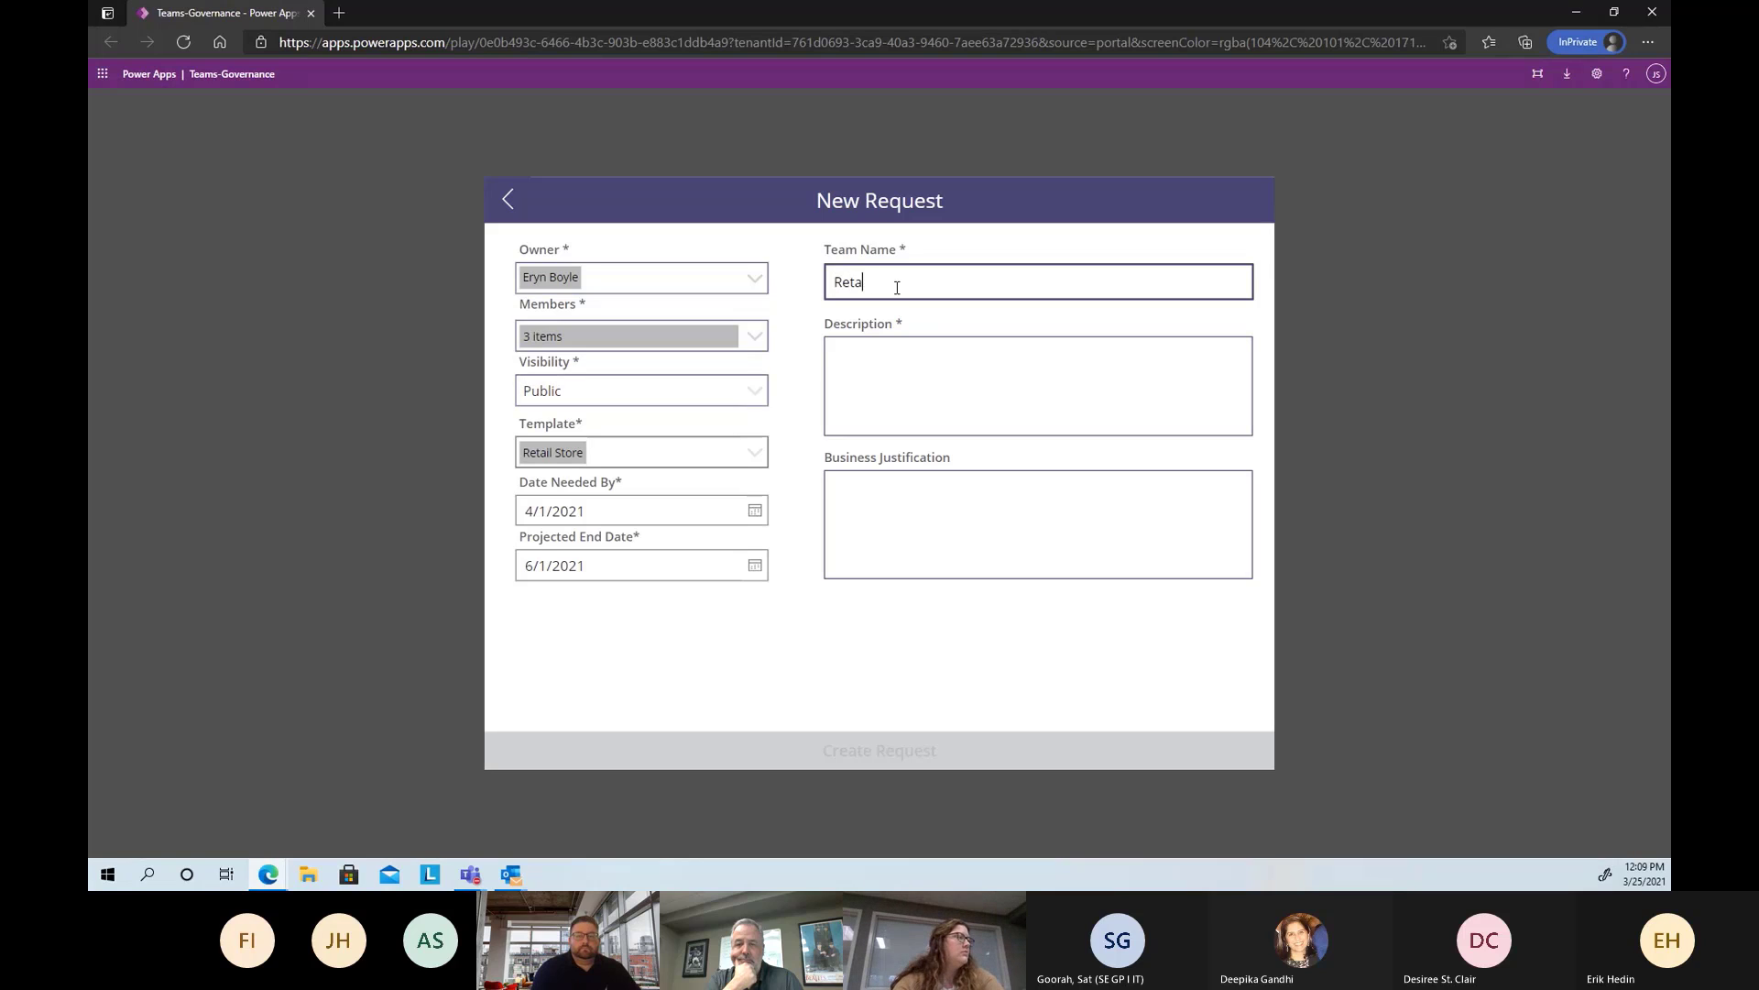
{"action": "type", "text": "l Store "}
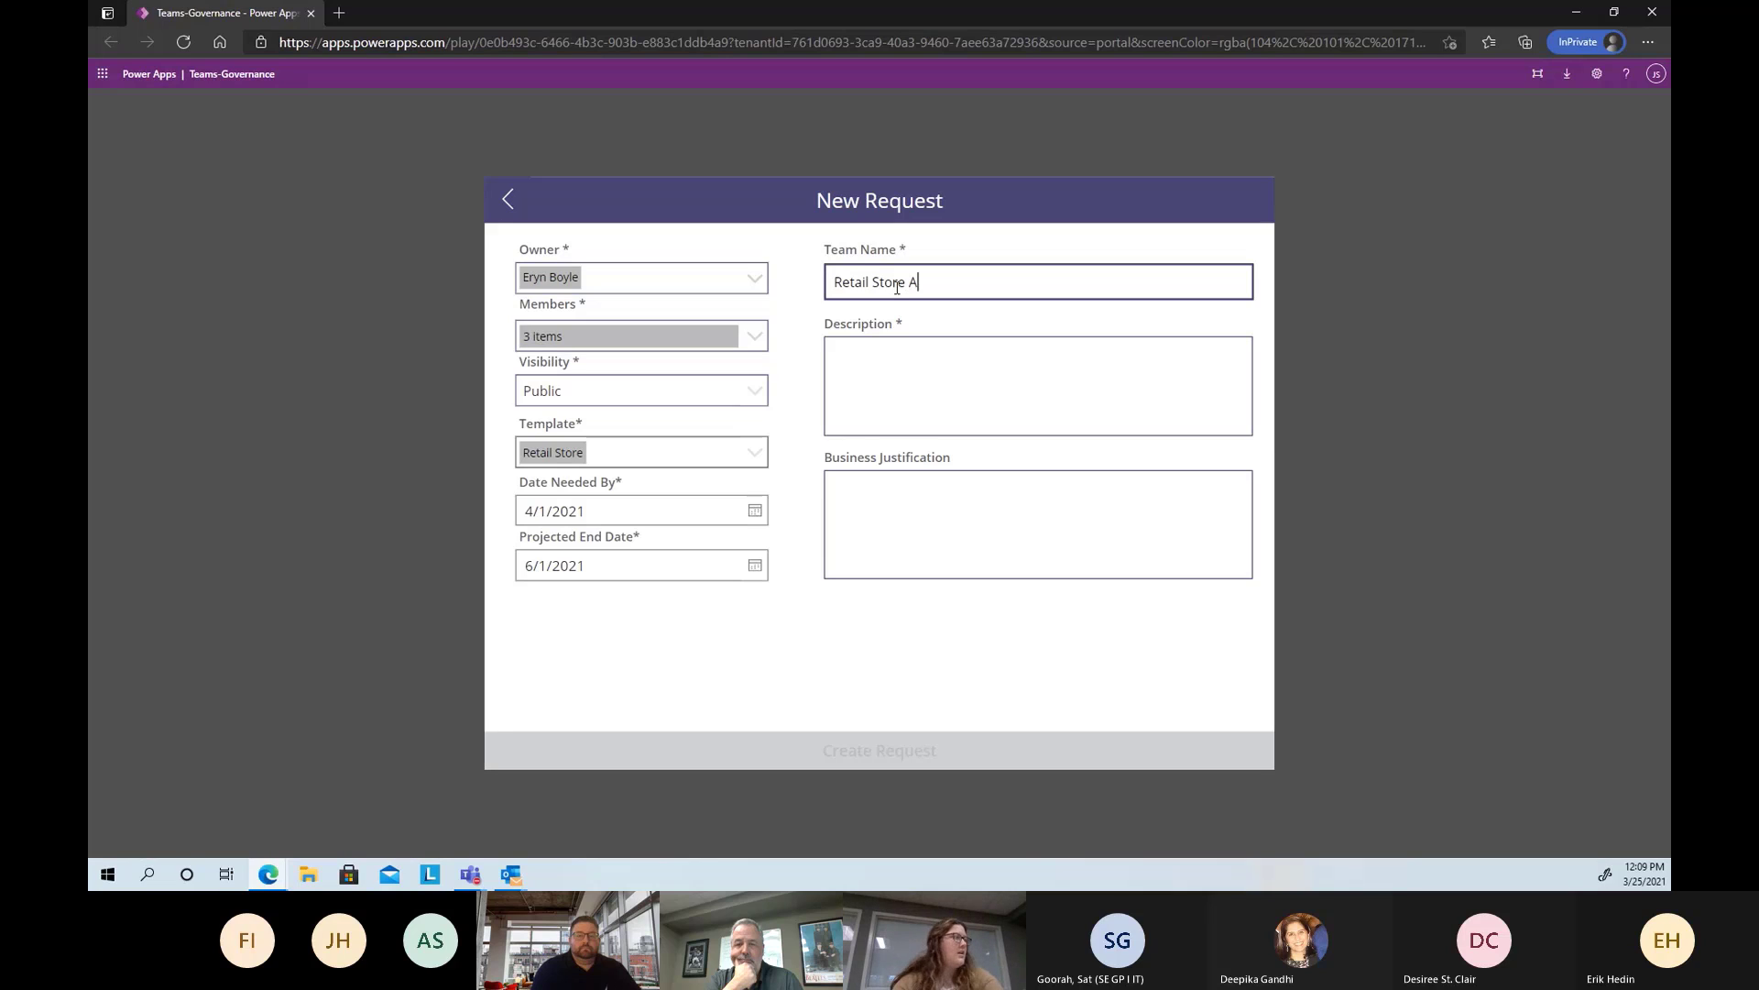
{"action": "type", "text": "A Initiatives"}
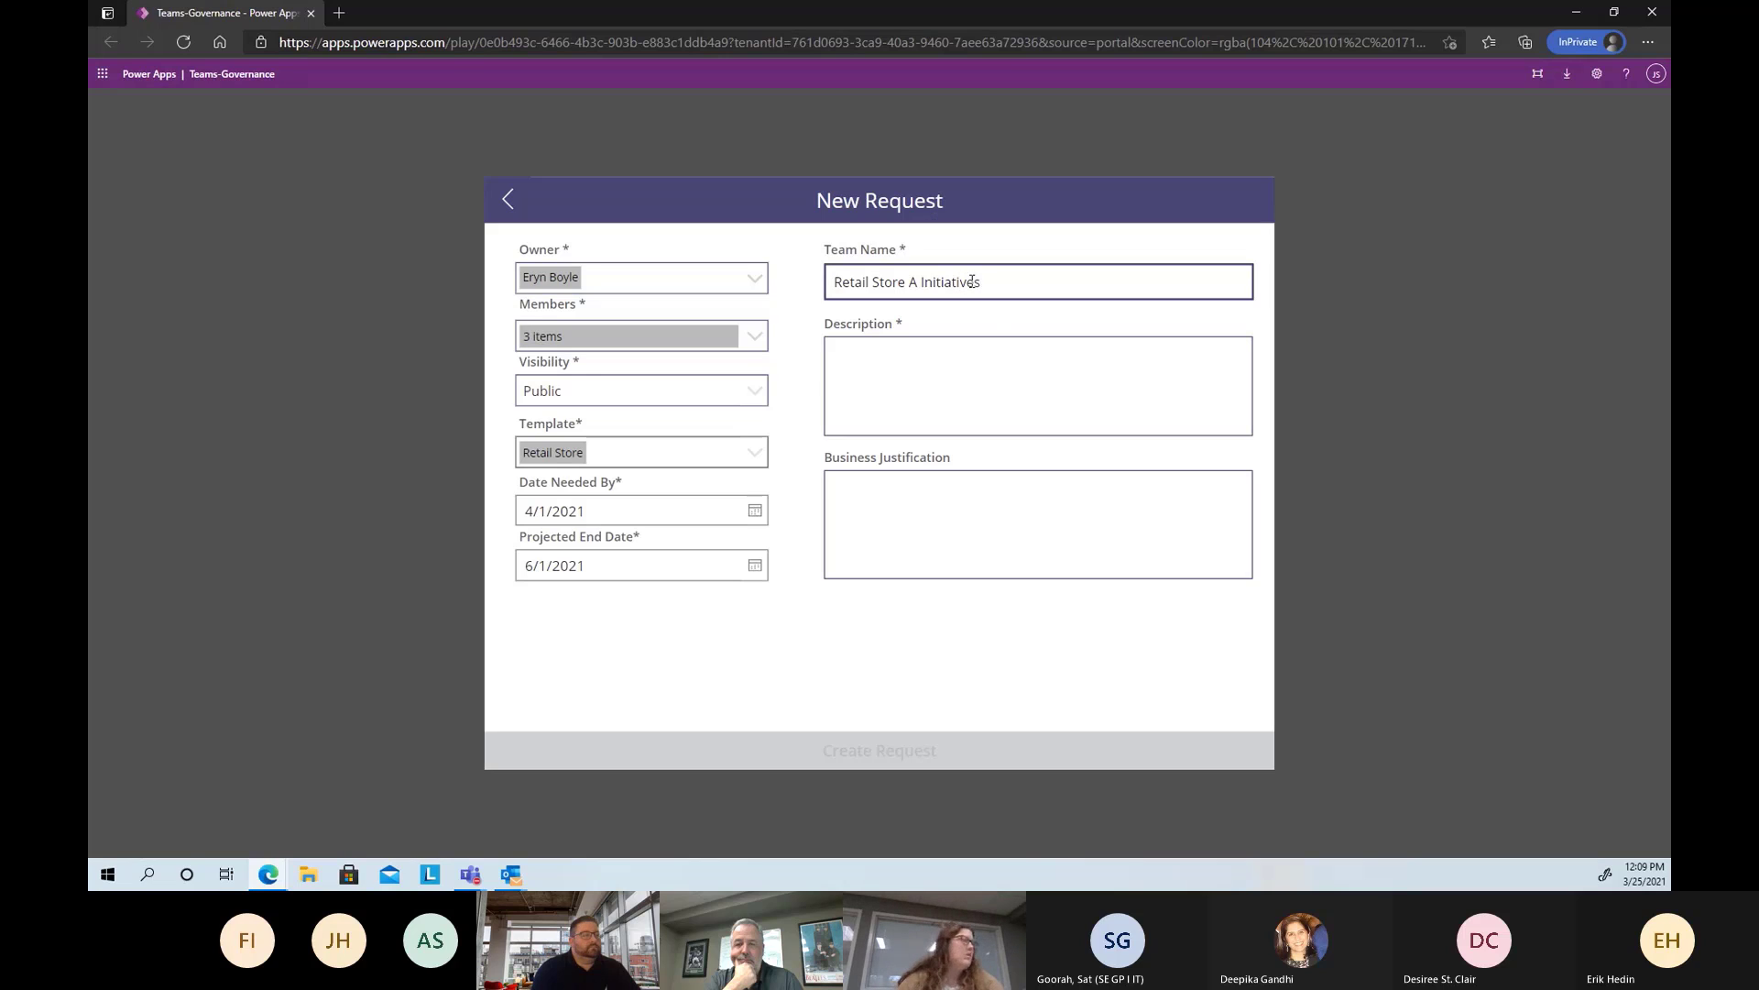
Copy the team name "Retail Store A Initiatives" into the description
{"action": "left_click_drag", "start_coordinate": [1009, 282], "coordinate": [834, 266]}
{"action": "key", "text": "ctrl+c"}
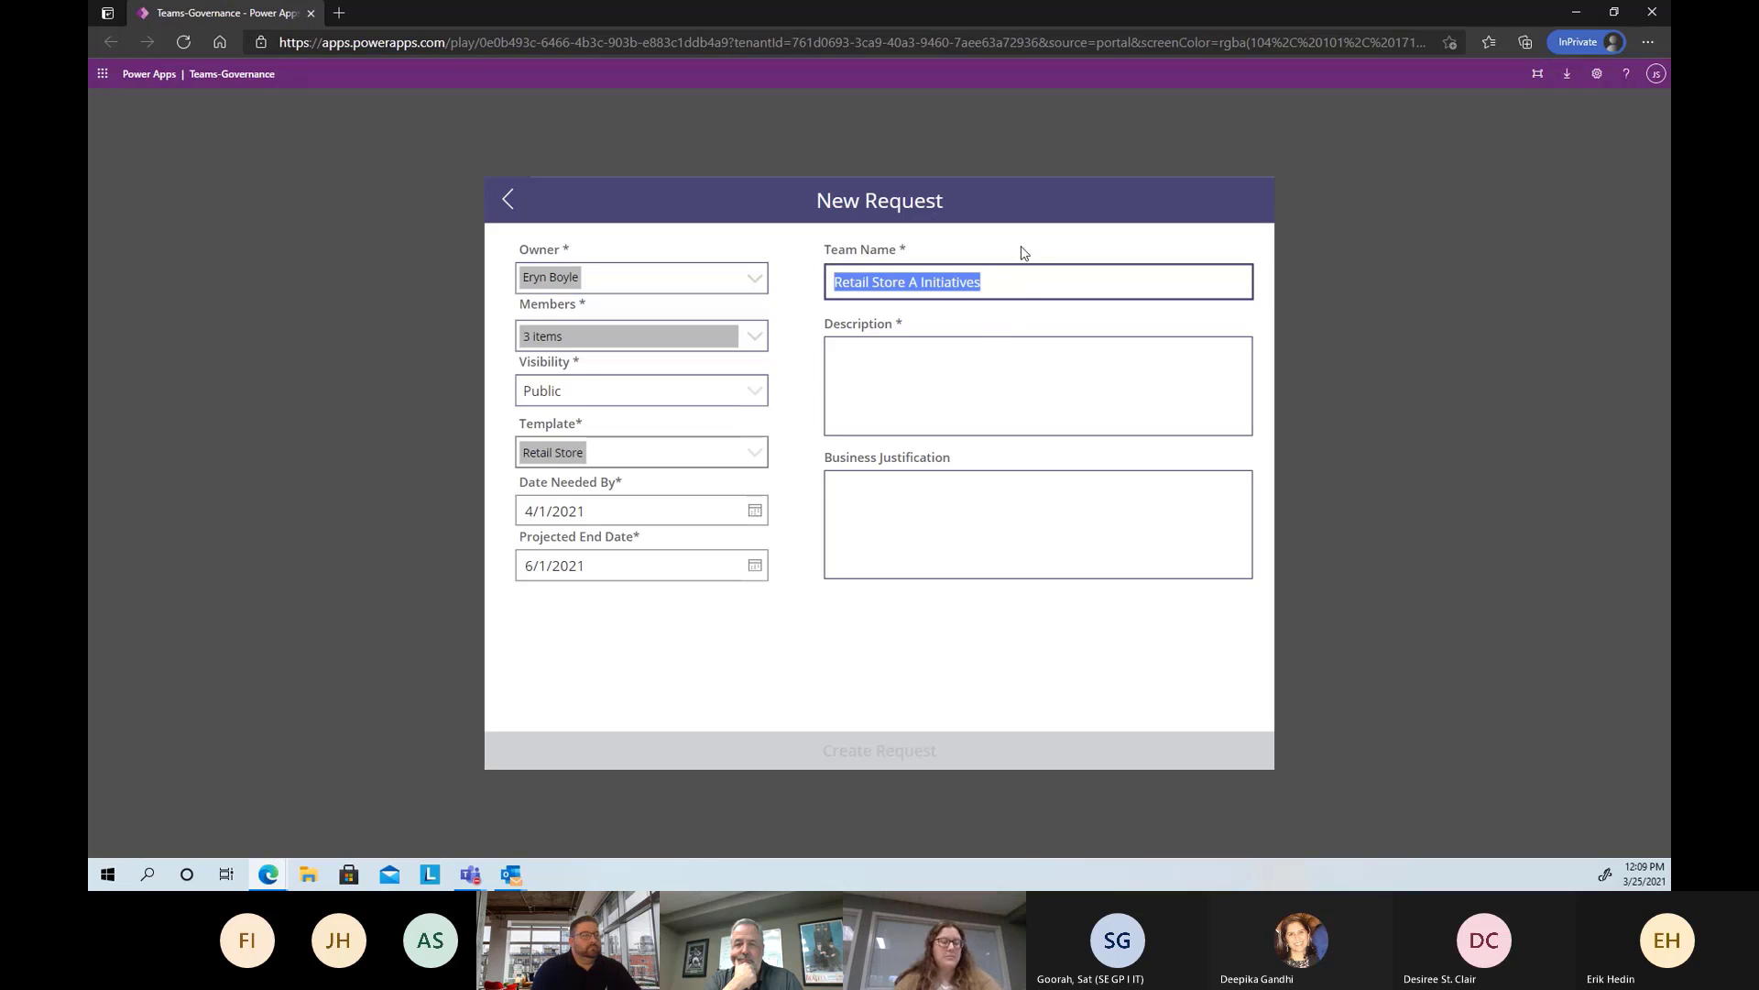
{"action": "left_click", "coordinate": [959, 366]}
{"action": "key", "text": "ctrl+v"}
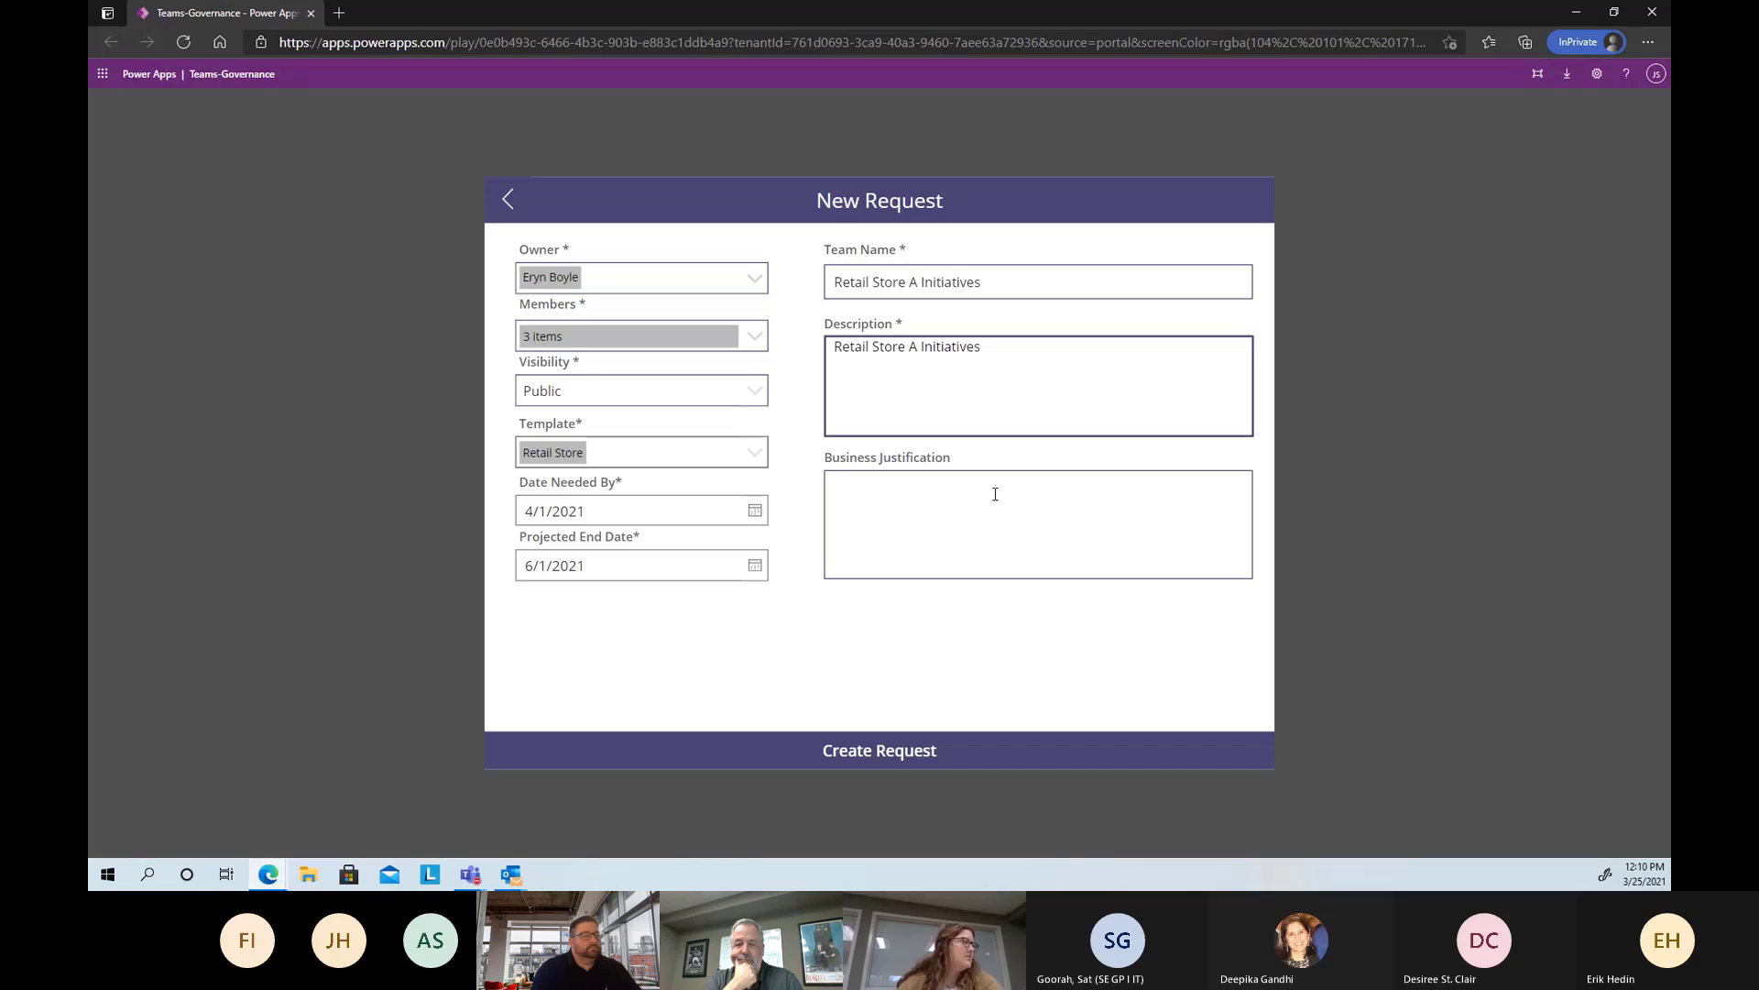
Enter "Collaborate on new initiatives" as the business justification
{"action": "left_click", "coordinate": [994, 495]}
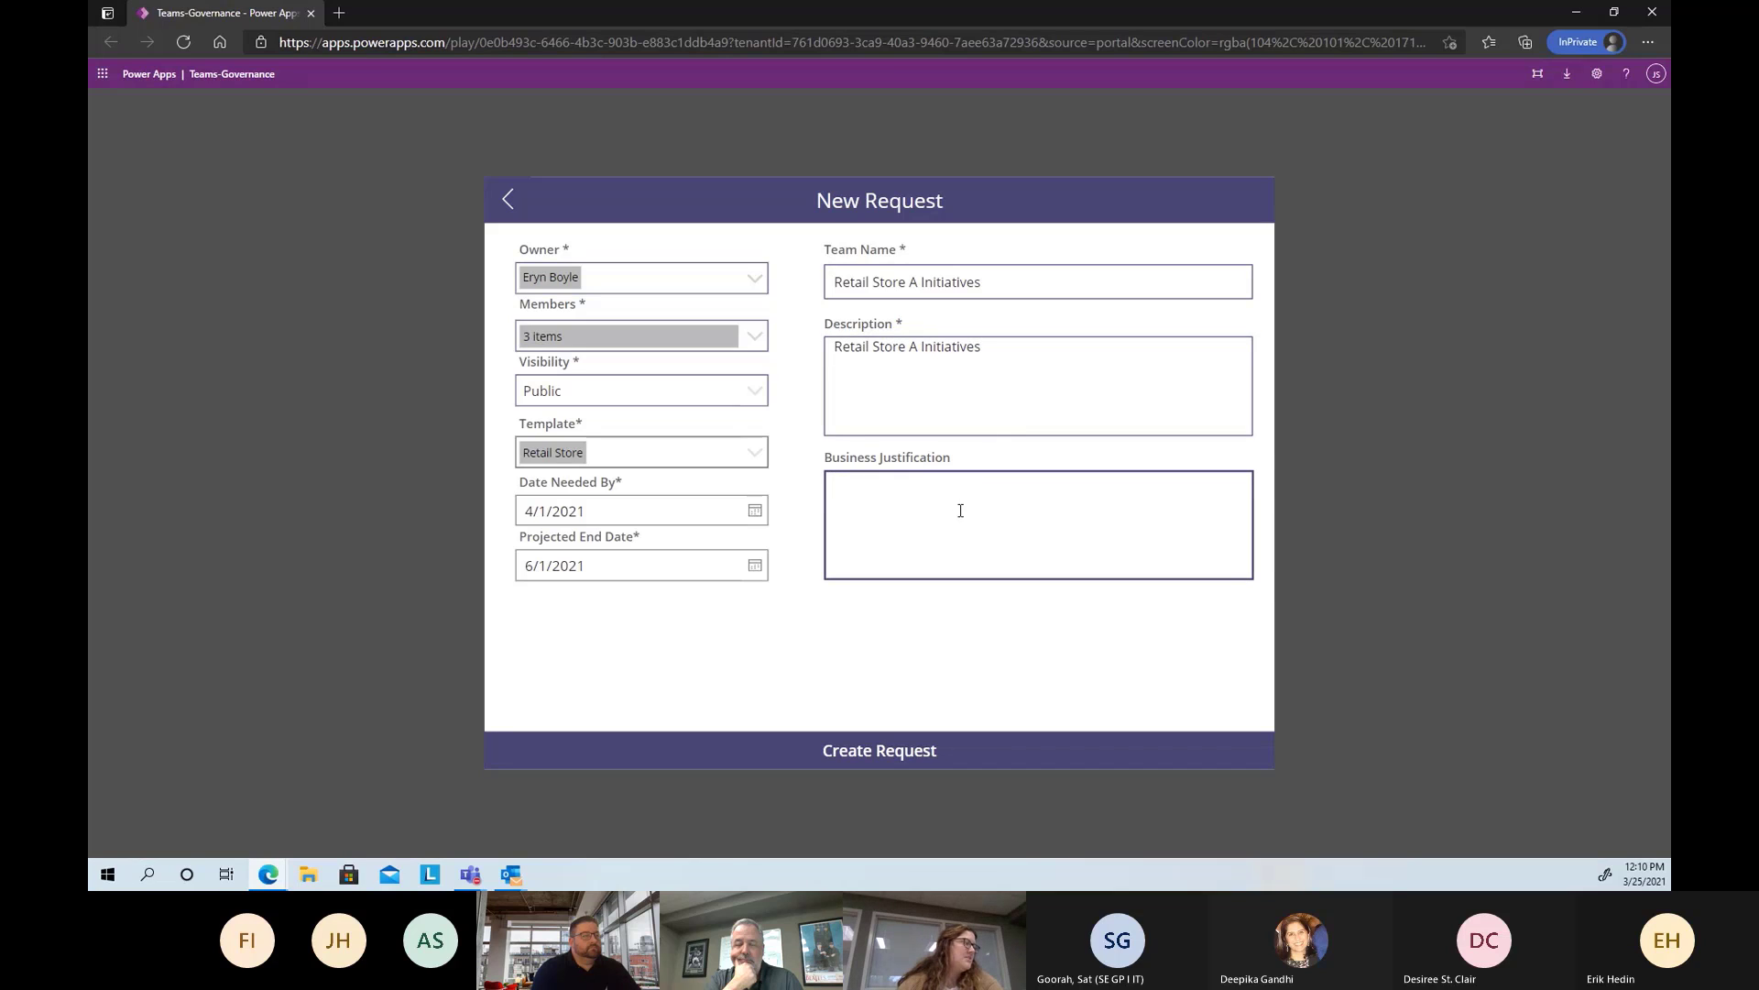
{"action": "type", "text": "Col"}
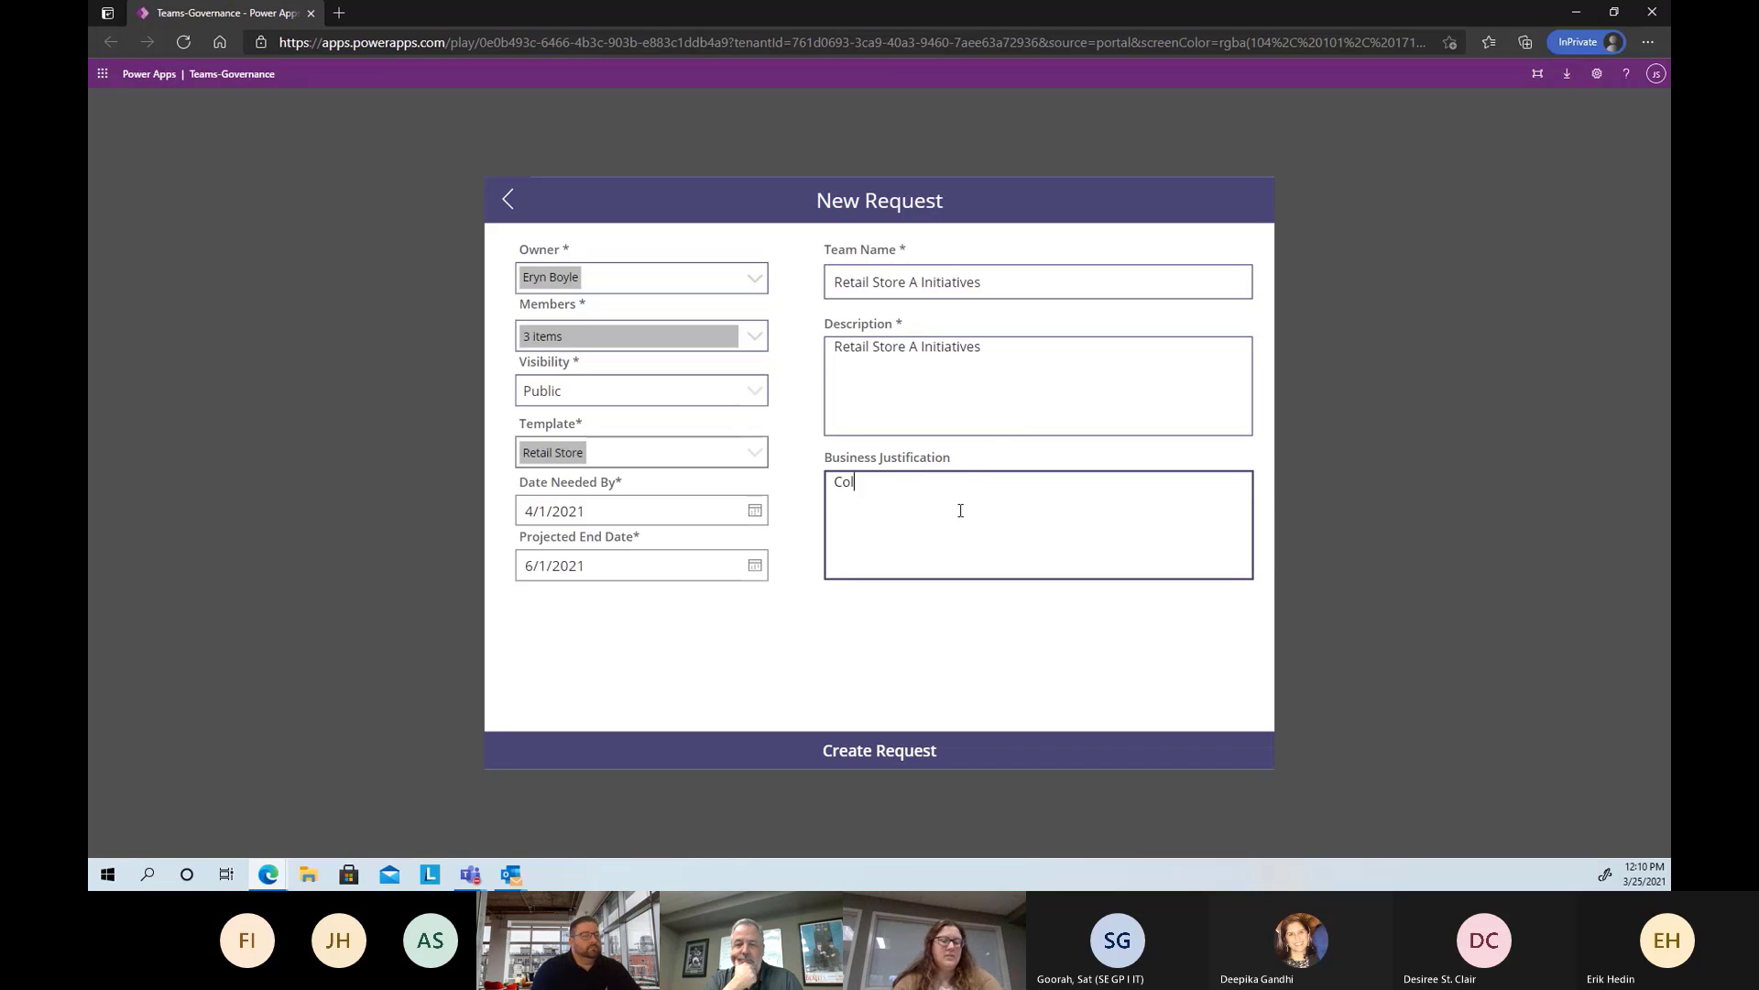
{"action": "type", "text": "laborate on ne"}
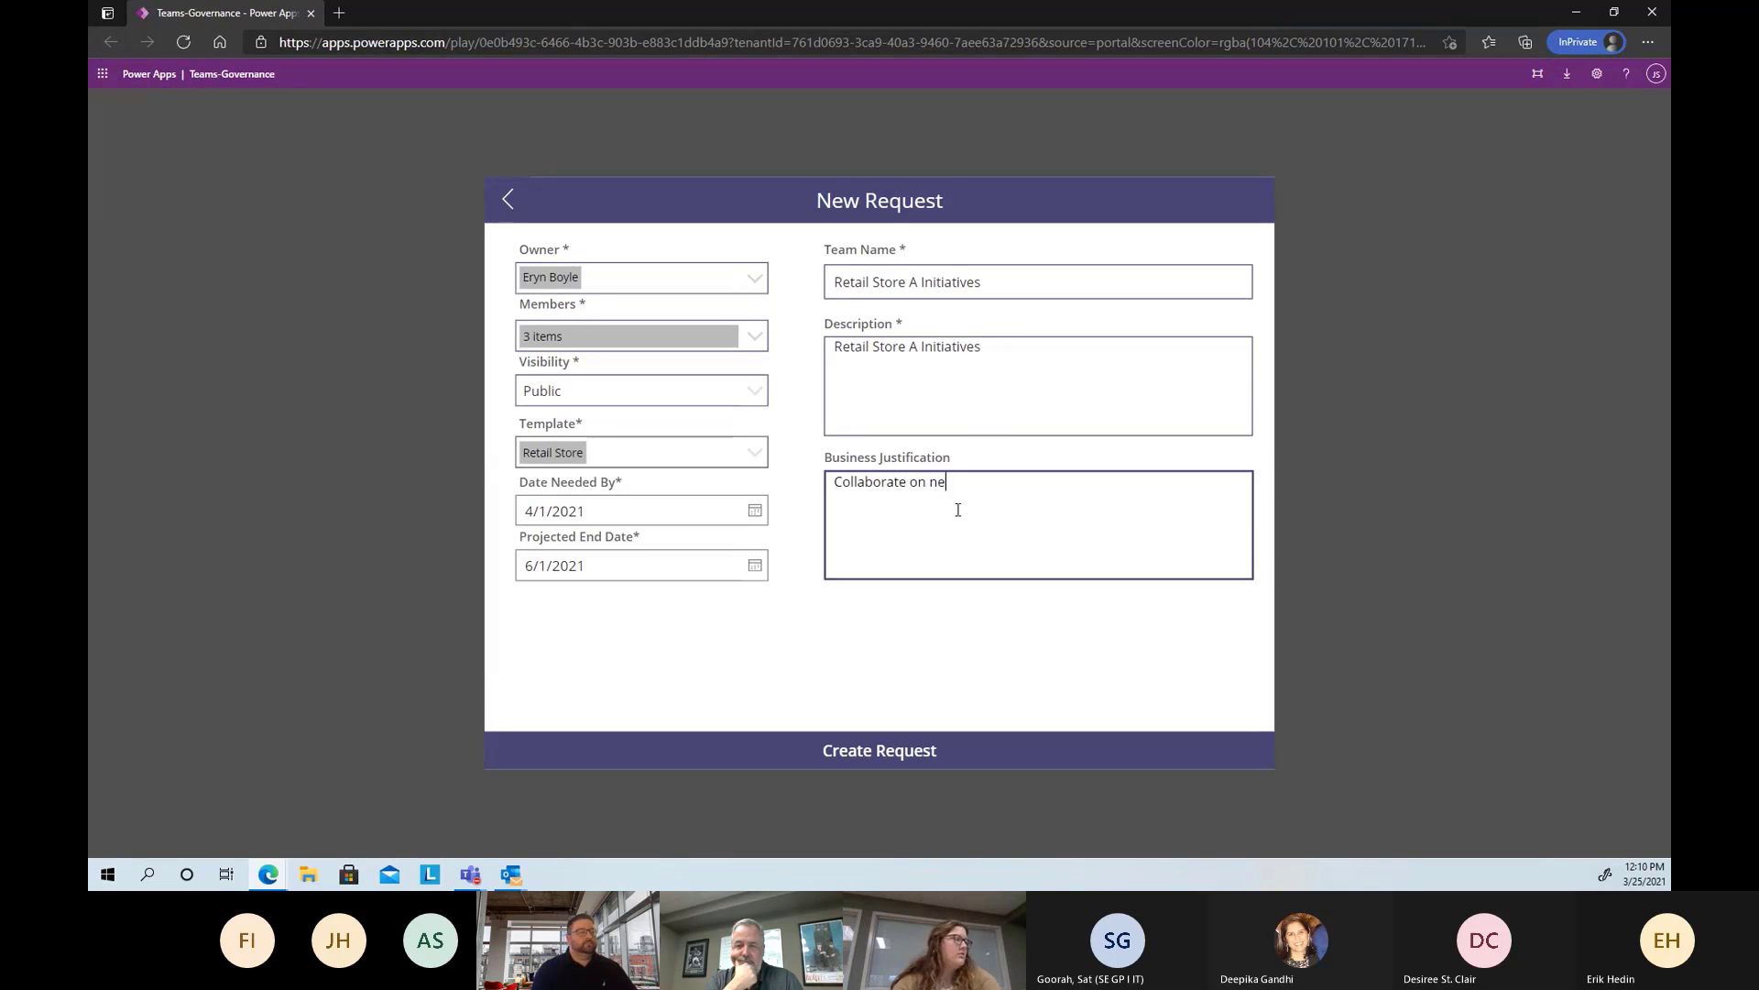
{"action": "type", "text": "w initiatives"}
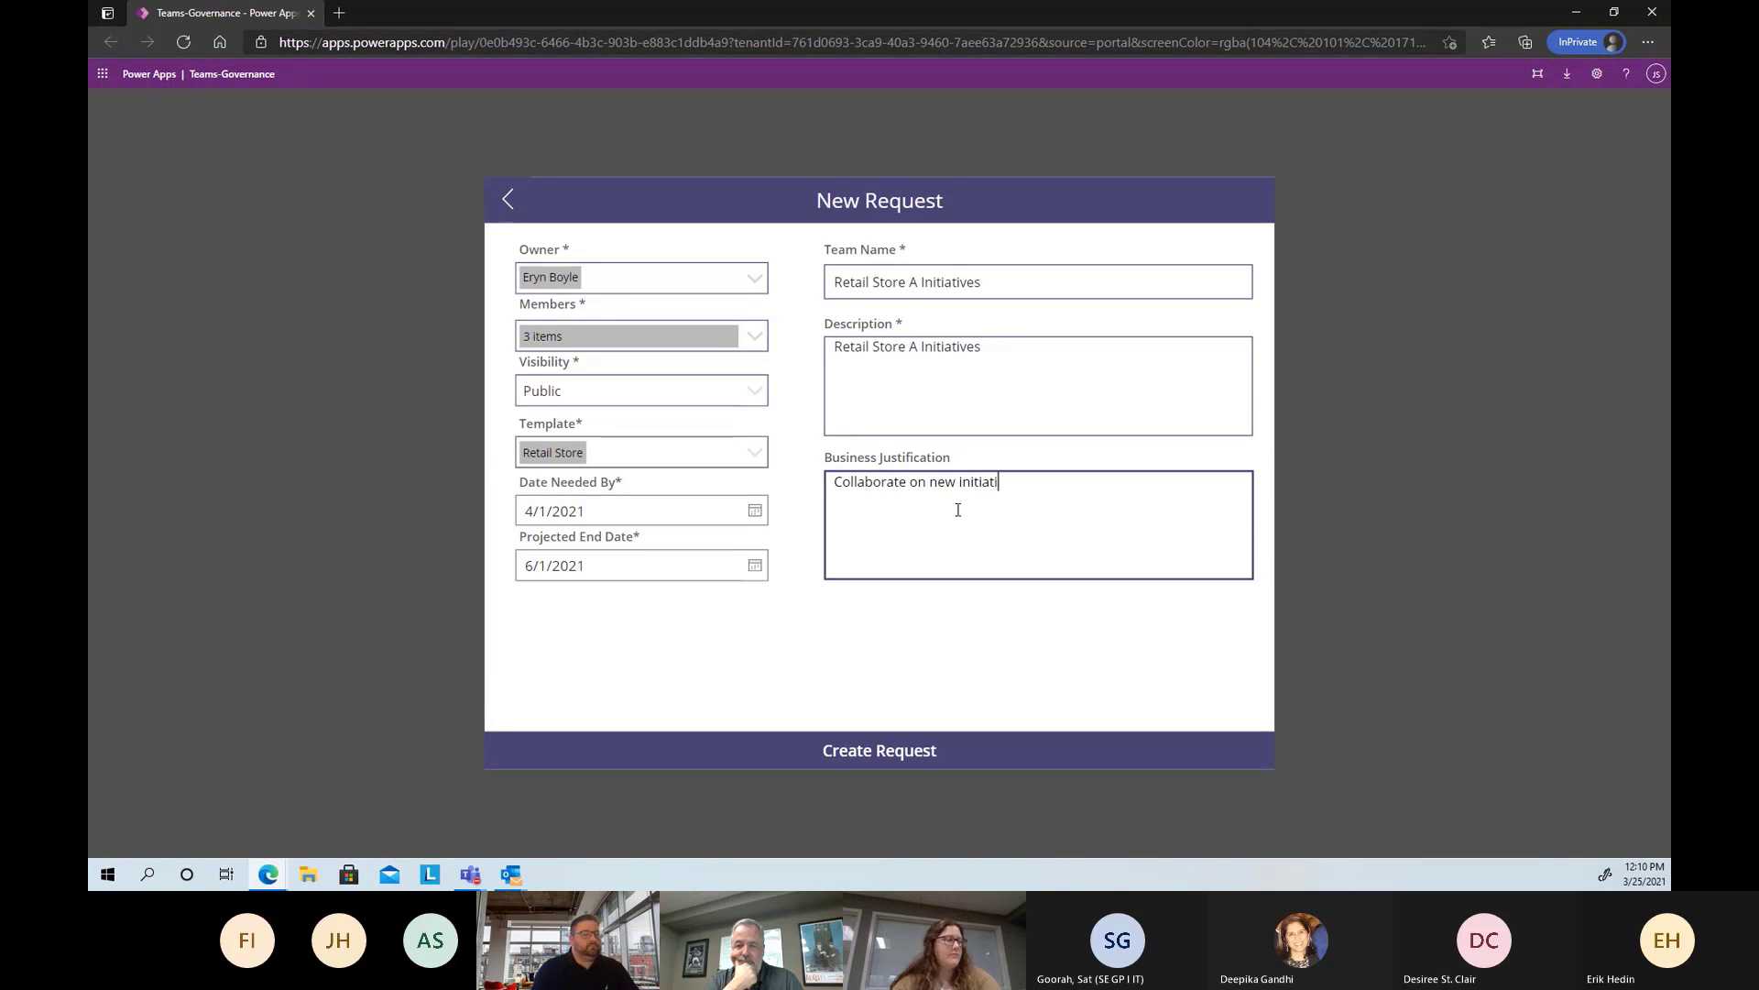
{"action": "left_click", "coordinate": [1003, 631]}
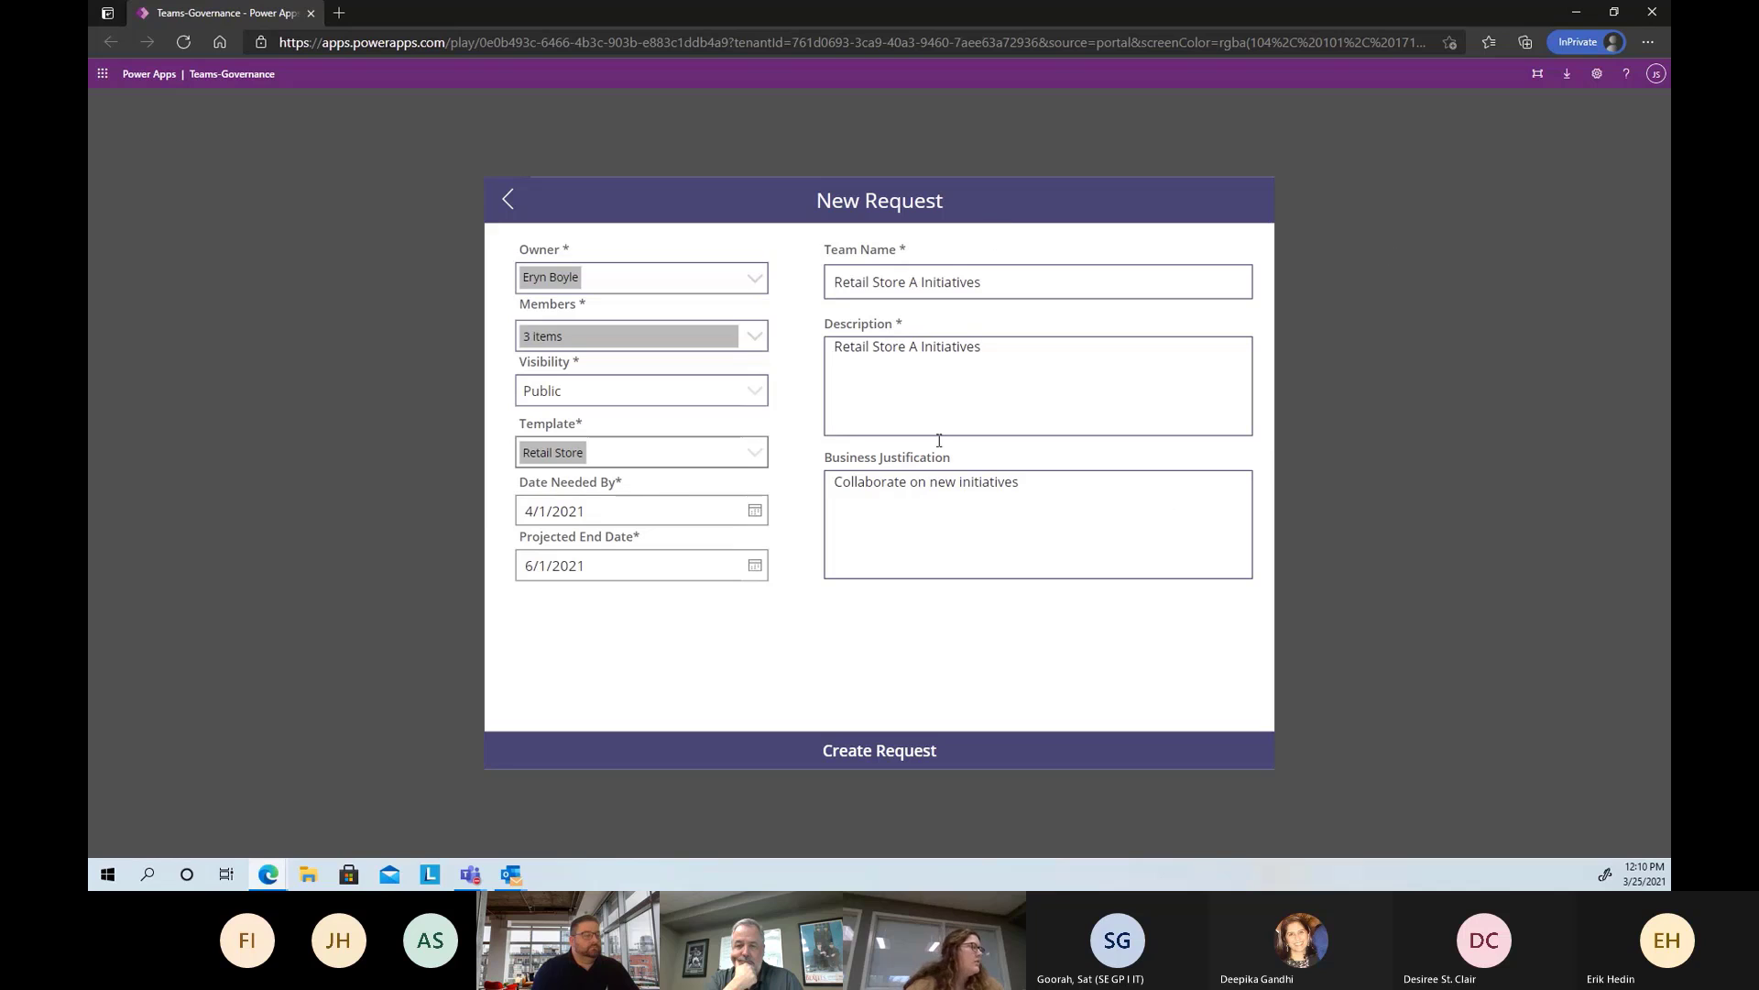
Submit the completed team request and show only the pending requests
{"action": "left_click", "coordinate": [931, 757]}
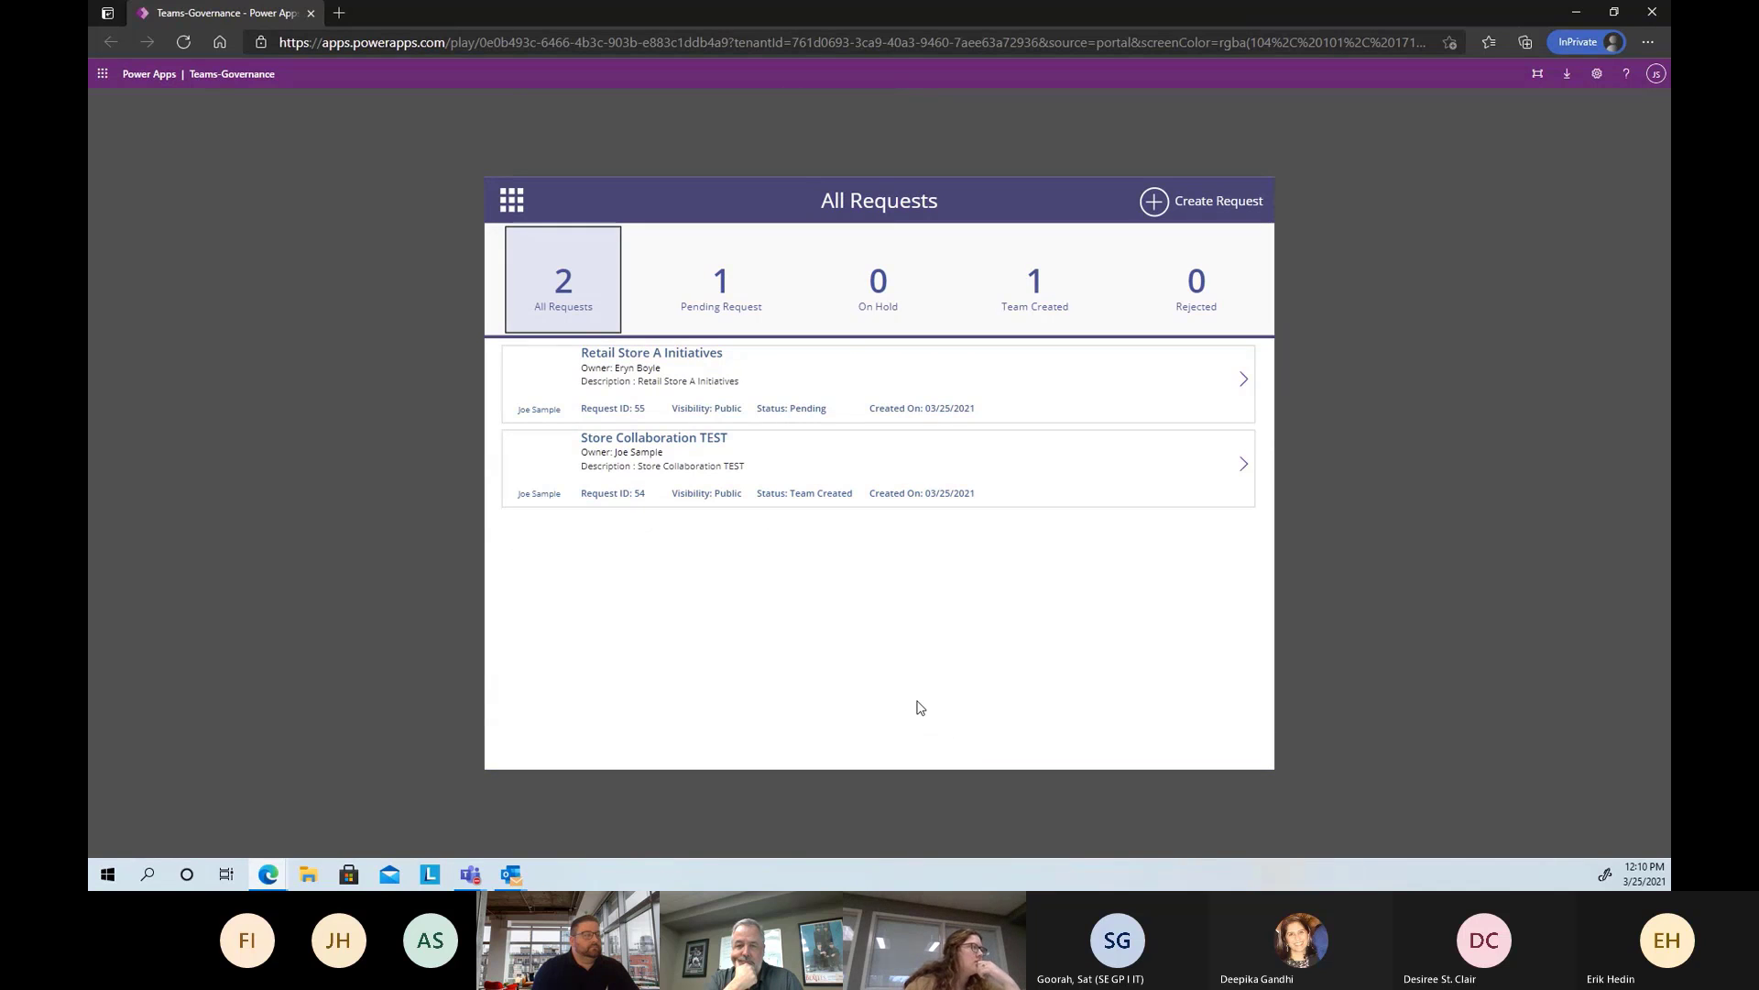
{"action": "left_click", "coordinate": [719, 288]}
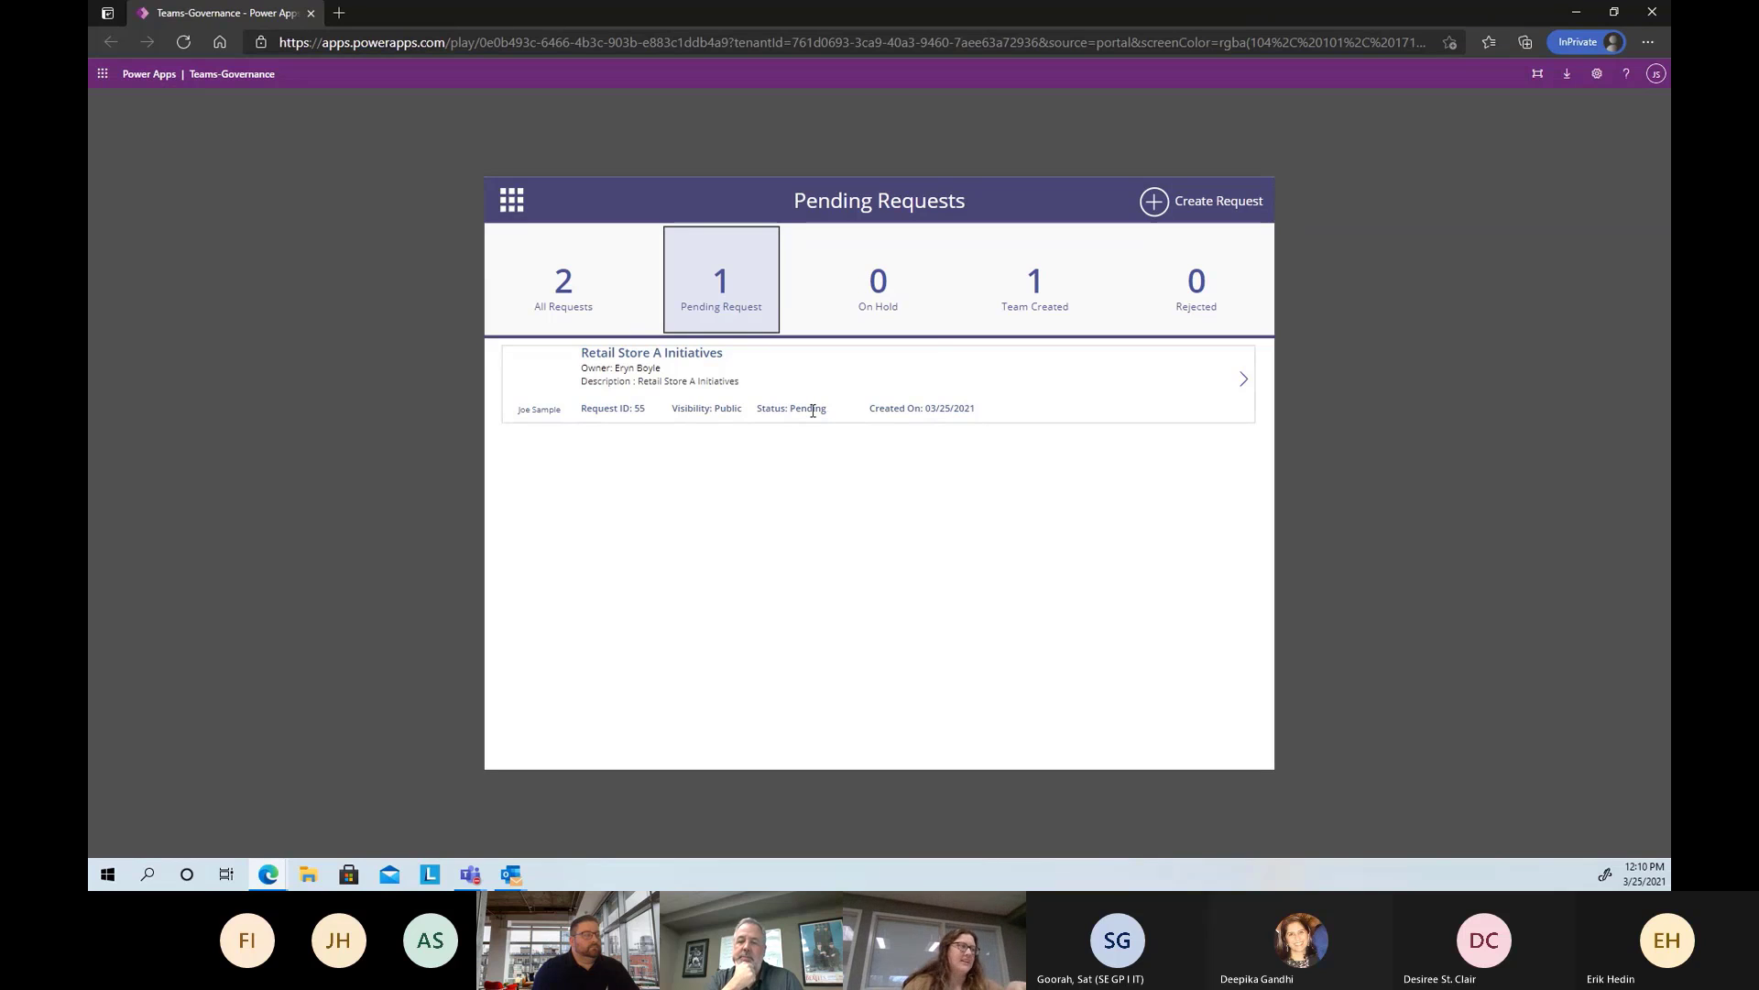
Switch to the administrator's Teams-Governance window, refresh the request list and approve the "Retail Store A Initiatives" request from its details
{"action": "left_click", "coordinate": [282, 875]}
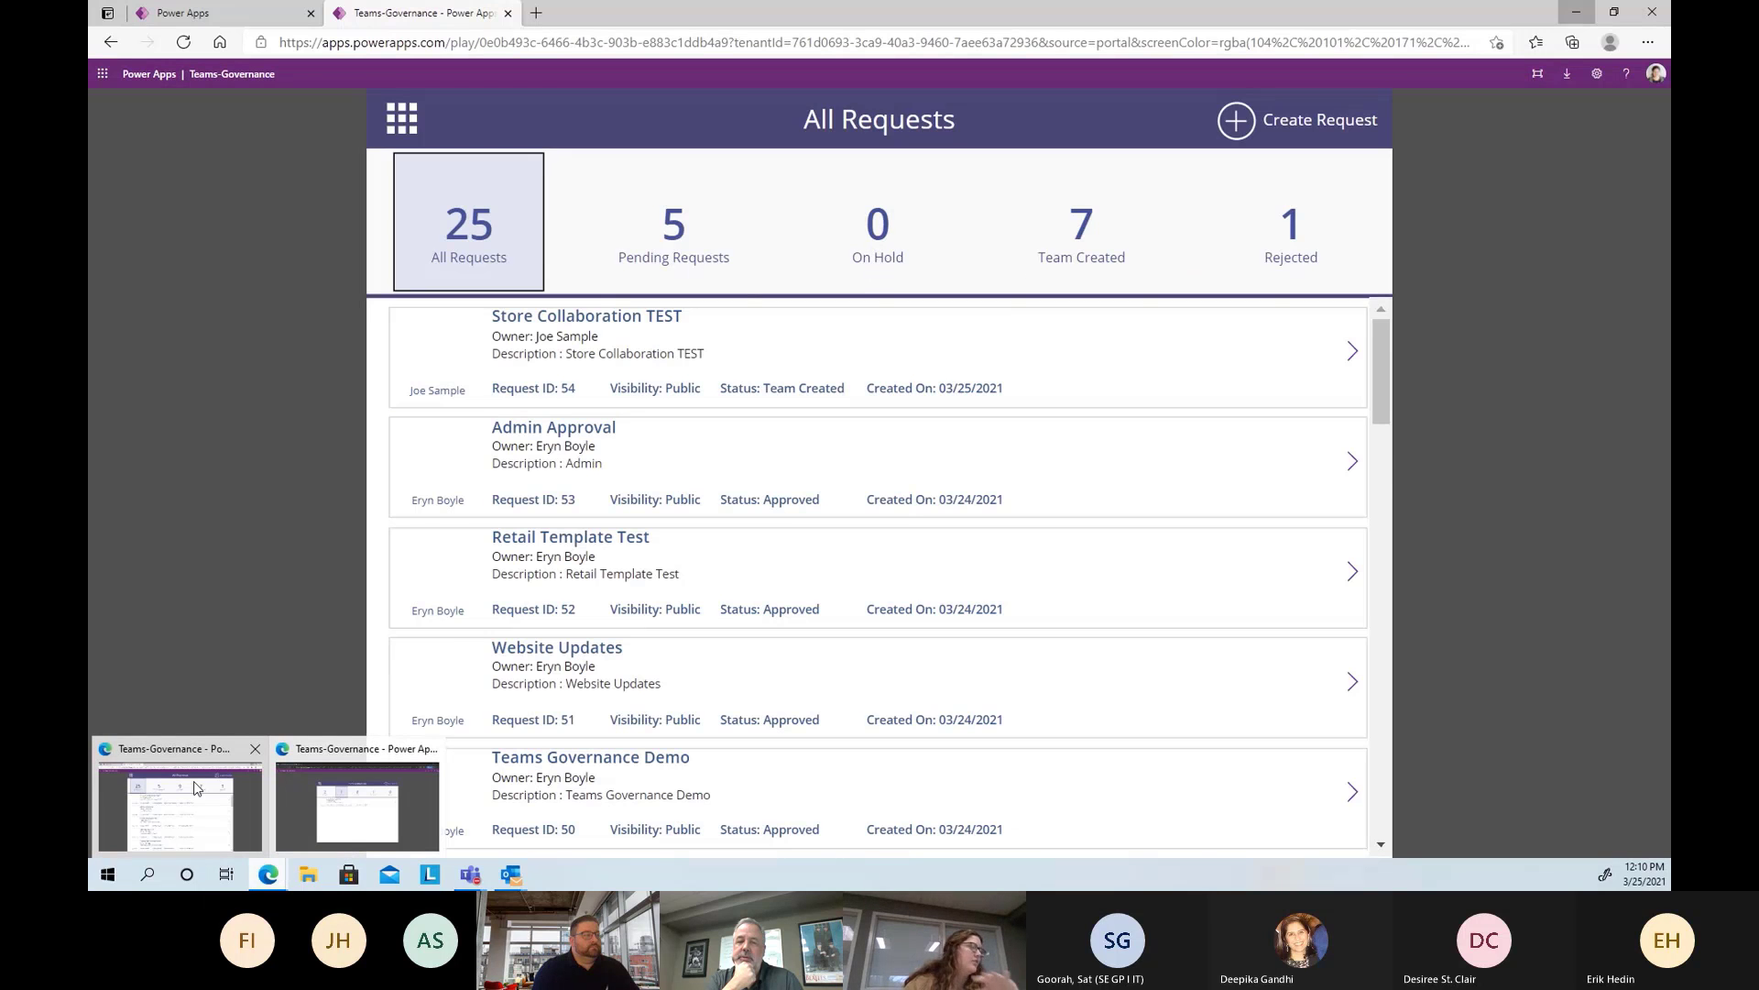
{"action": "left_click", "coordinate": [194, 789]}
{"action": "left_click", "coordinate": [187, 43]}
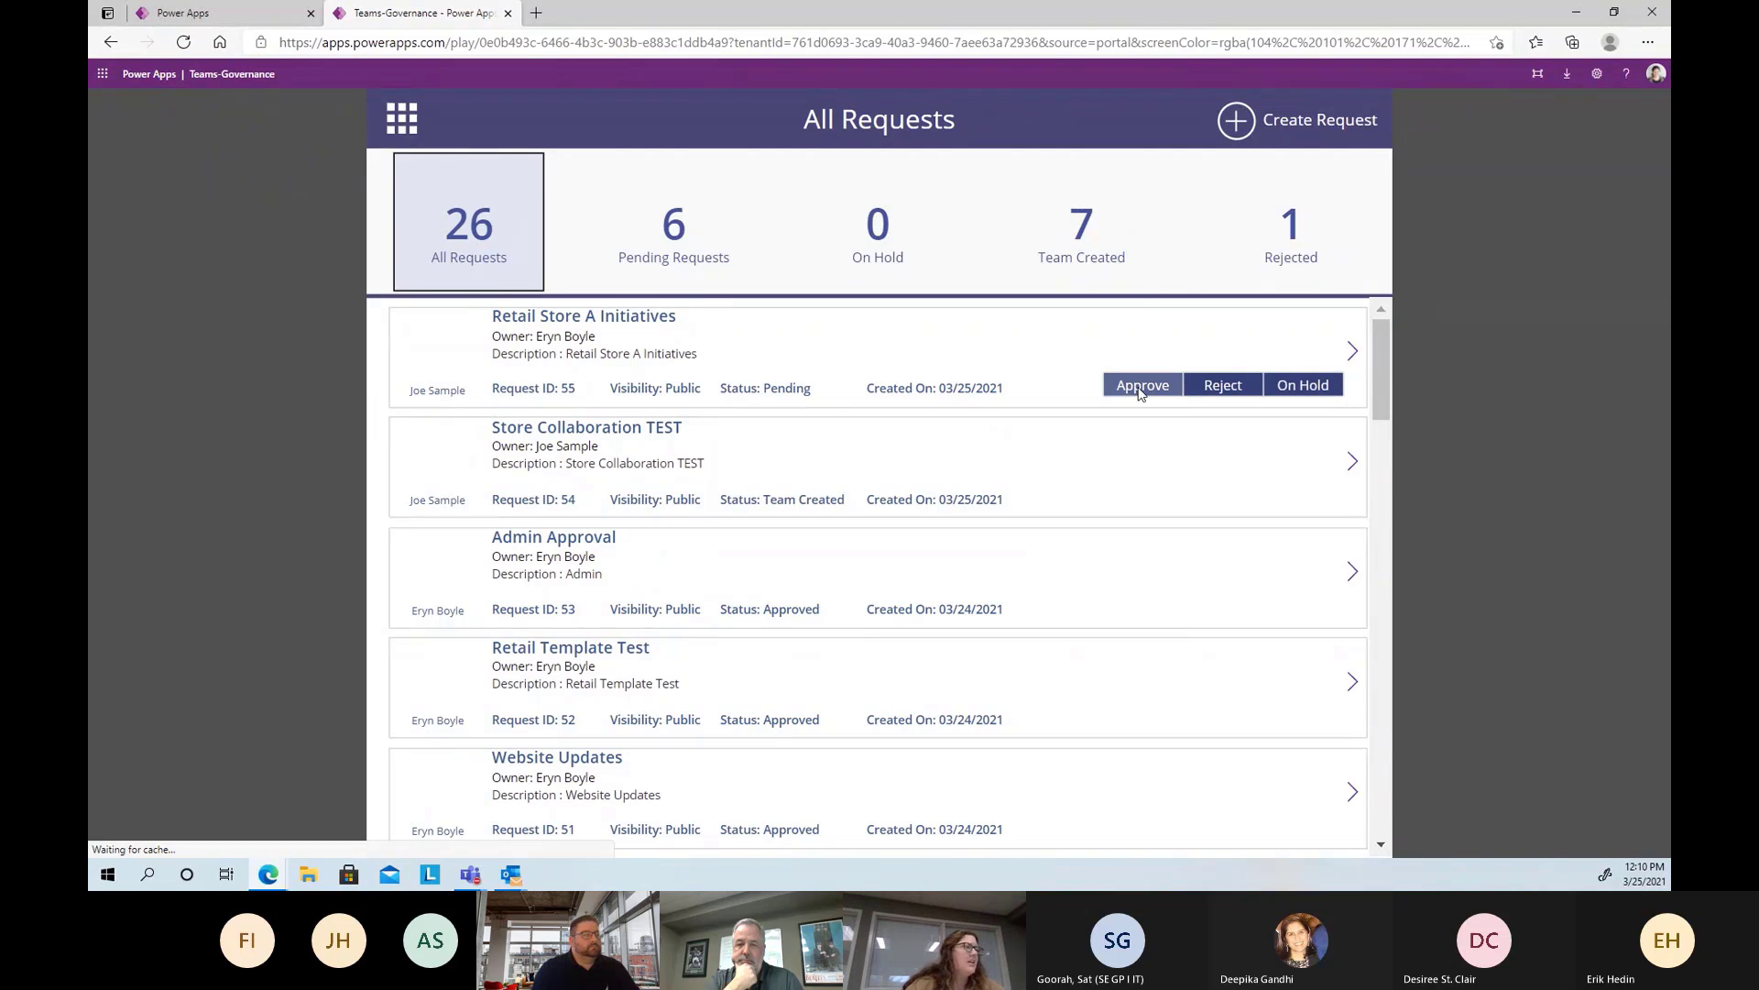
{"action": "left_click", "coordinate": [1350, 365]}
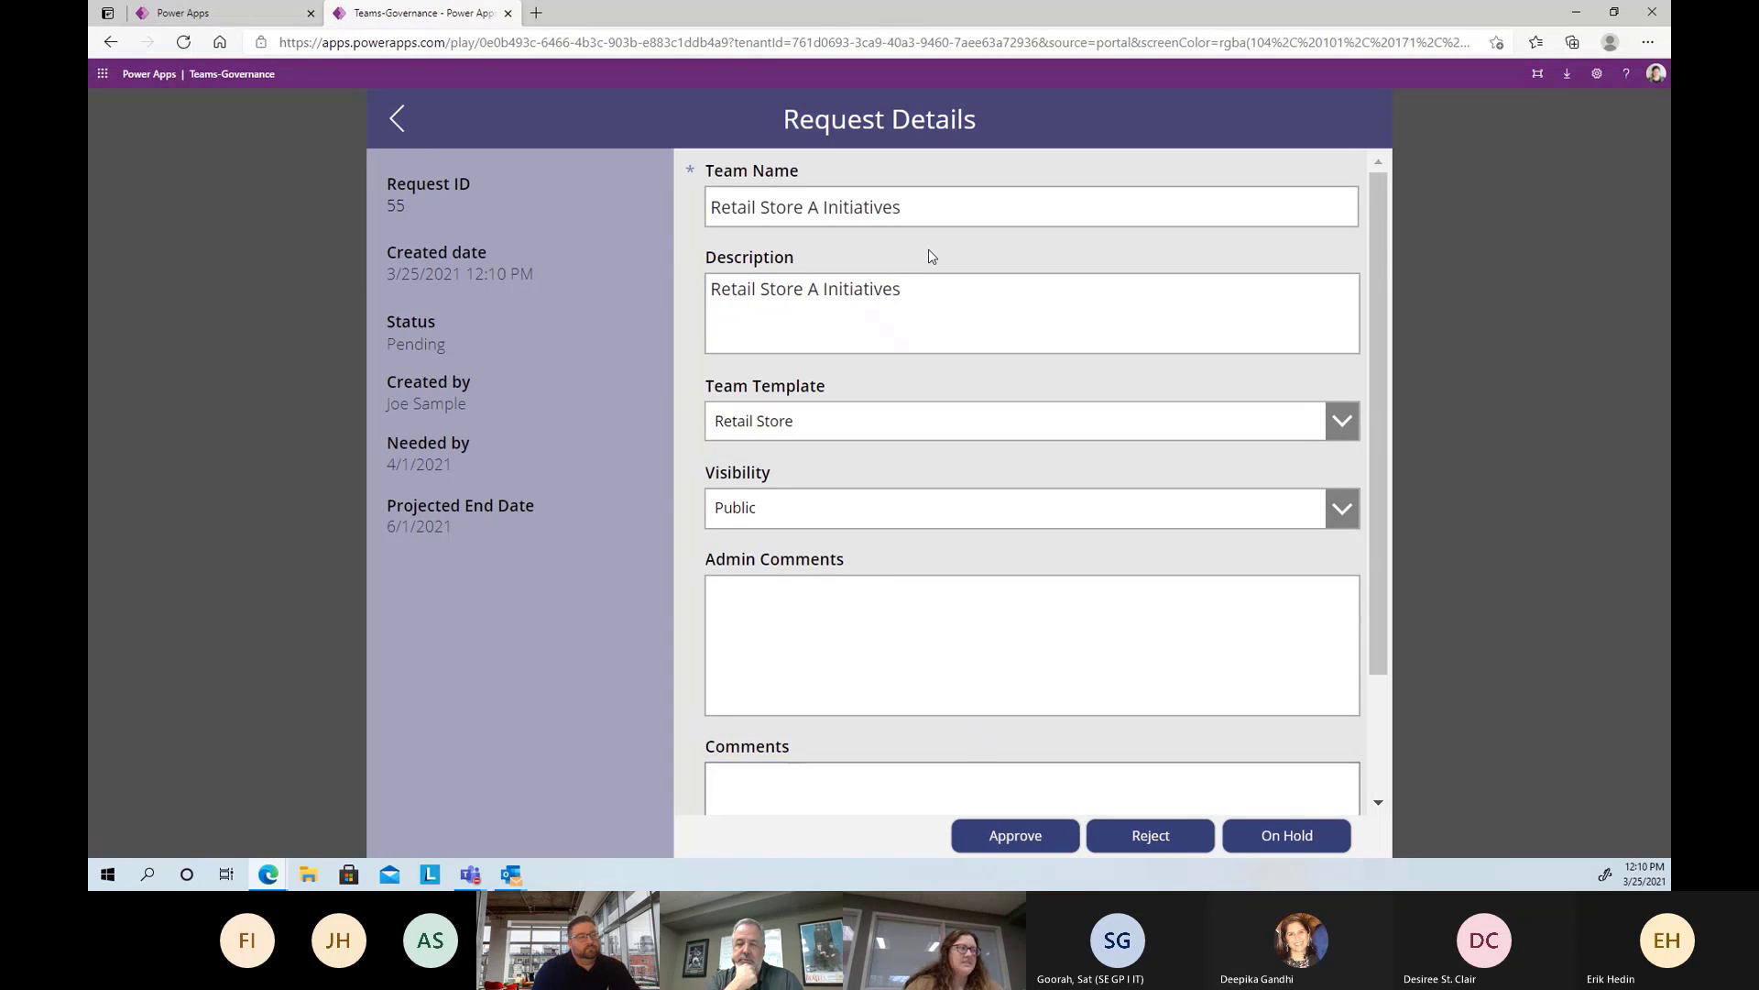
{"action": "left_click", "coordinate": [1026, 836]}
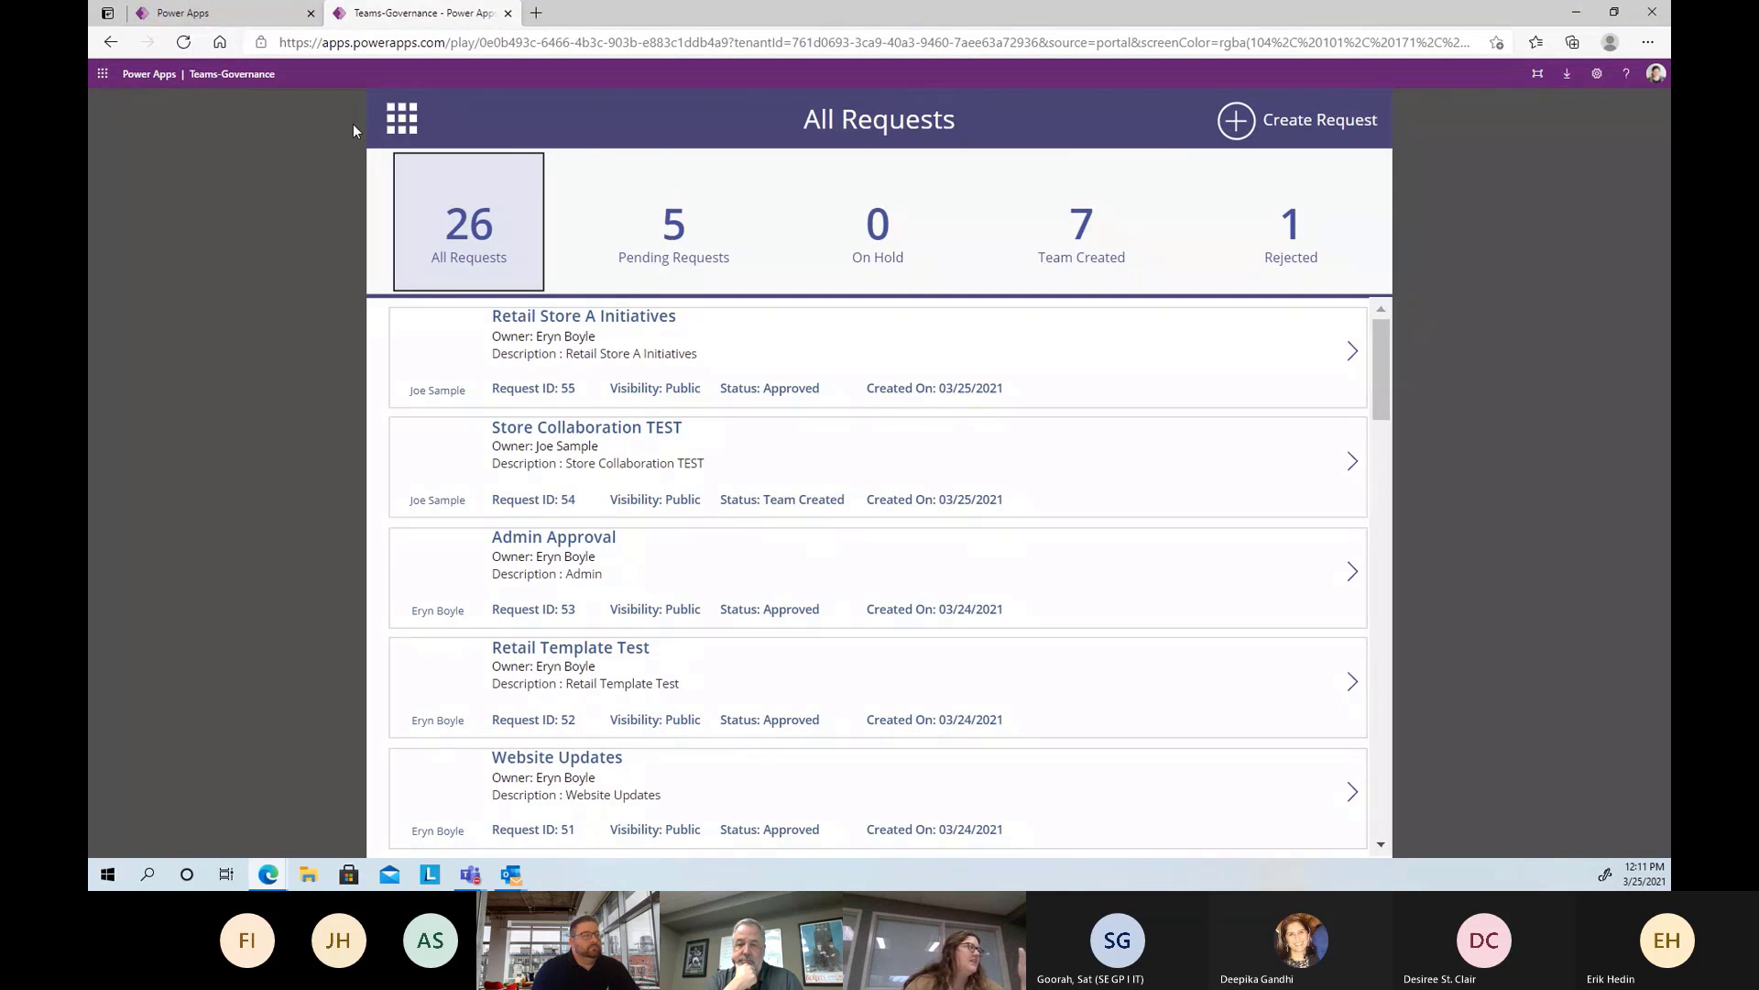
{"action": "left_click", "coordinate": [398, 120]}
{"action": "left_click", "coordinate": [432, 611]}
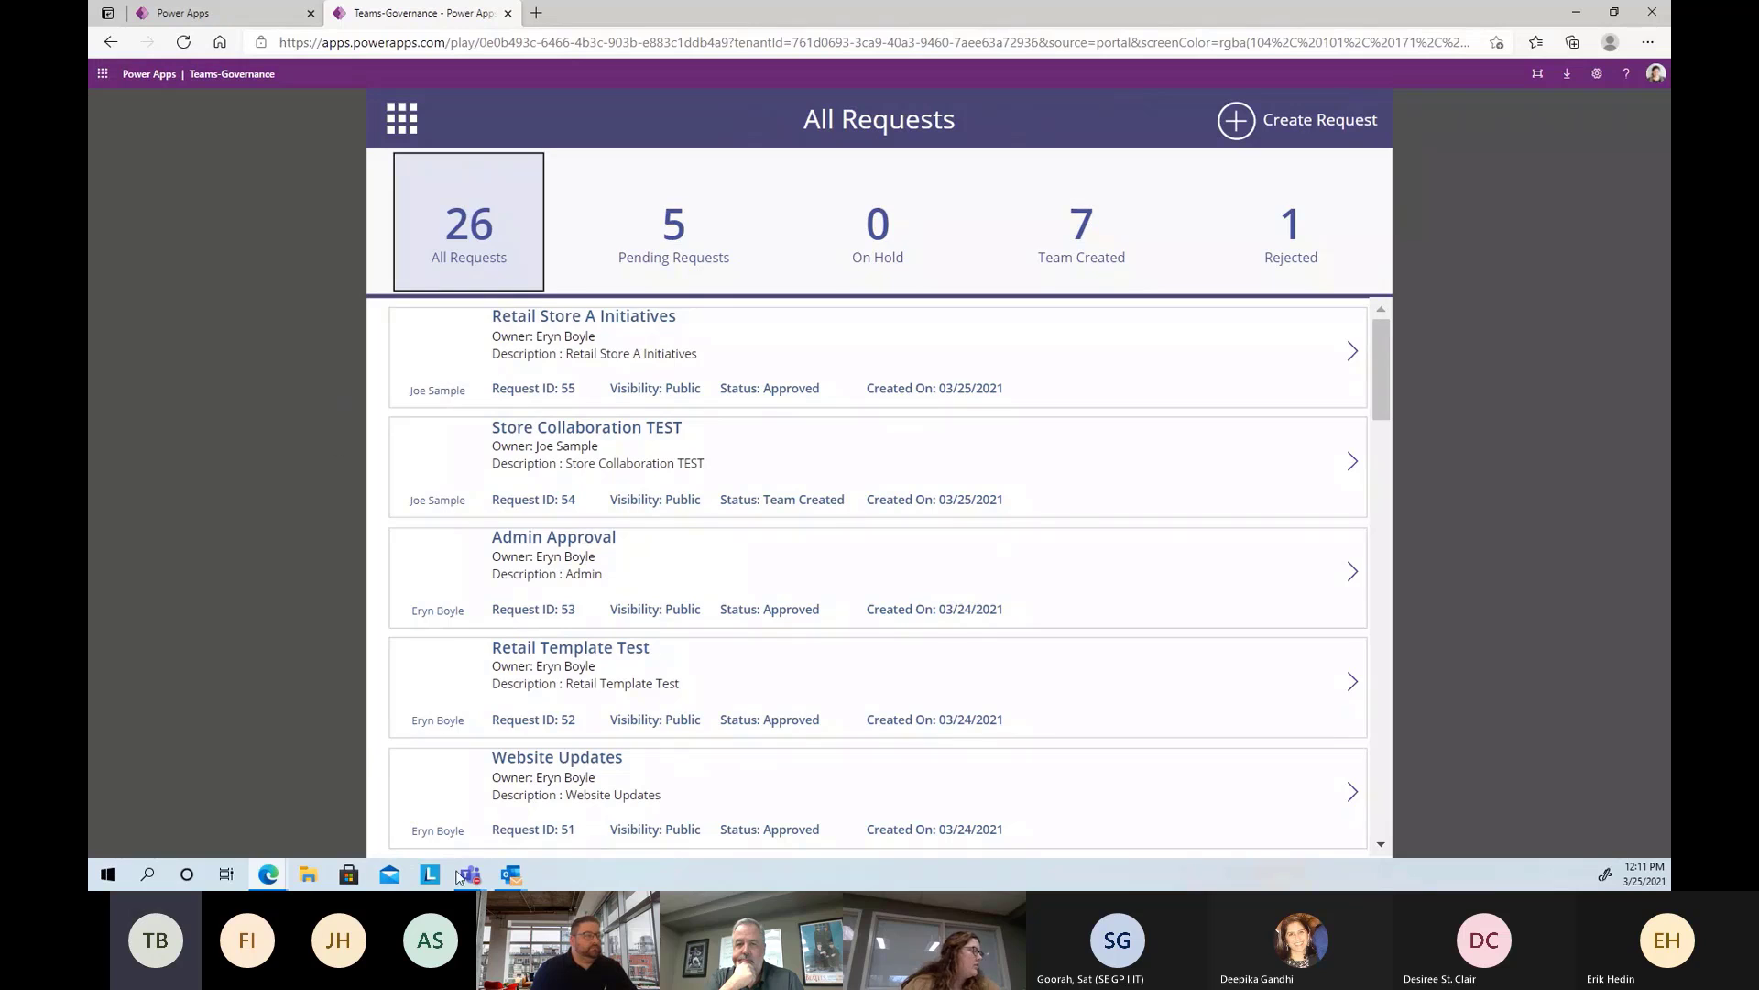
Switch to Microsoft Teams and open the Tasks board in the General channel of Retail Template Test
{"action": "left_click", "coordinate": [483, 880]}
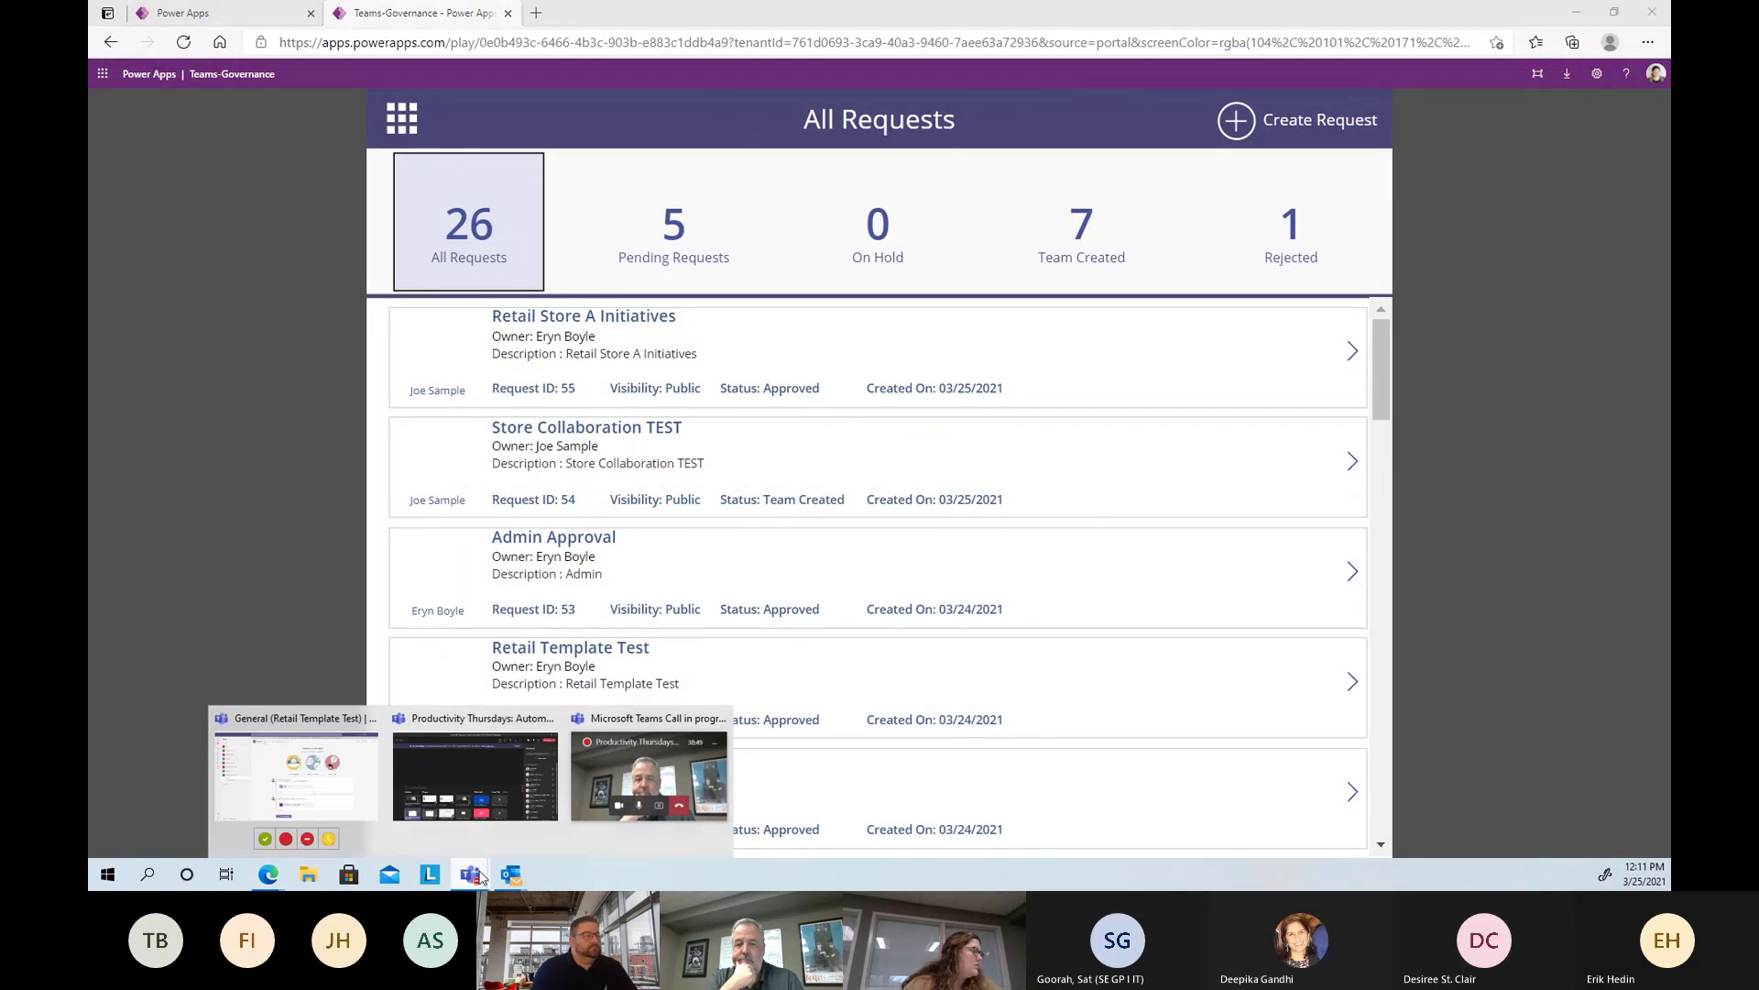
{"action": "left_click", "coordinate": [322, 768]}
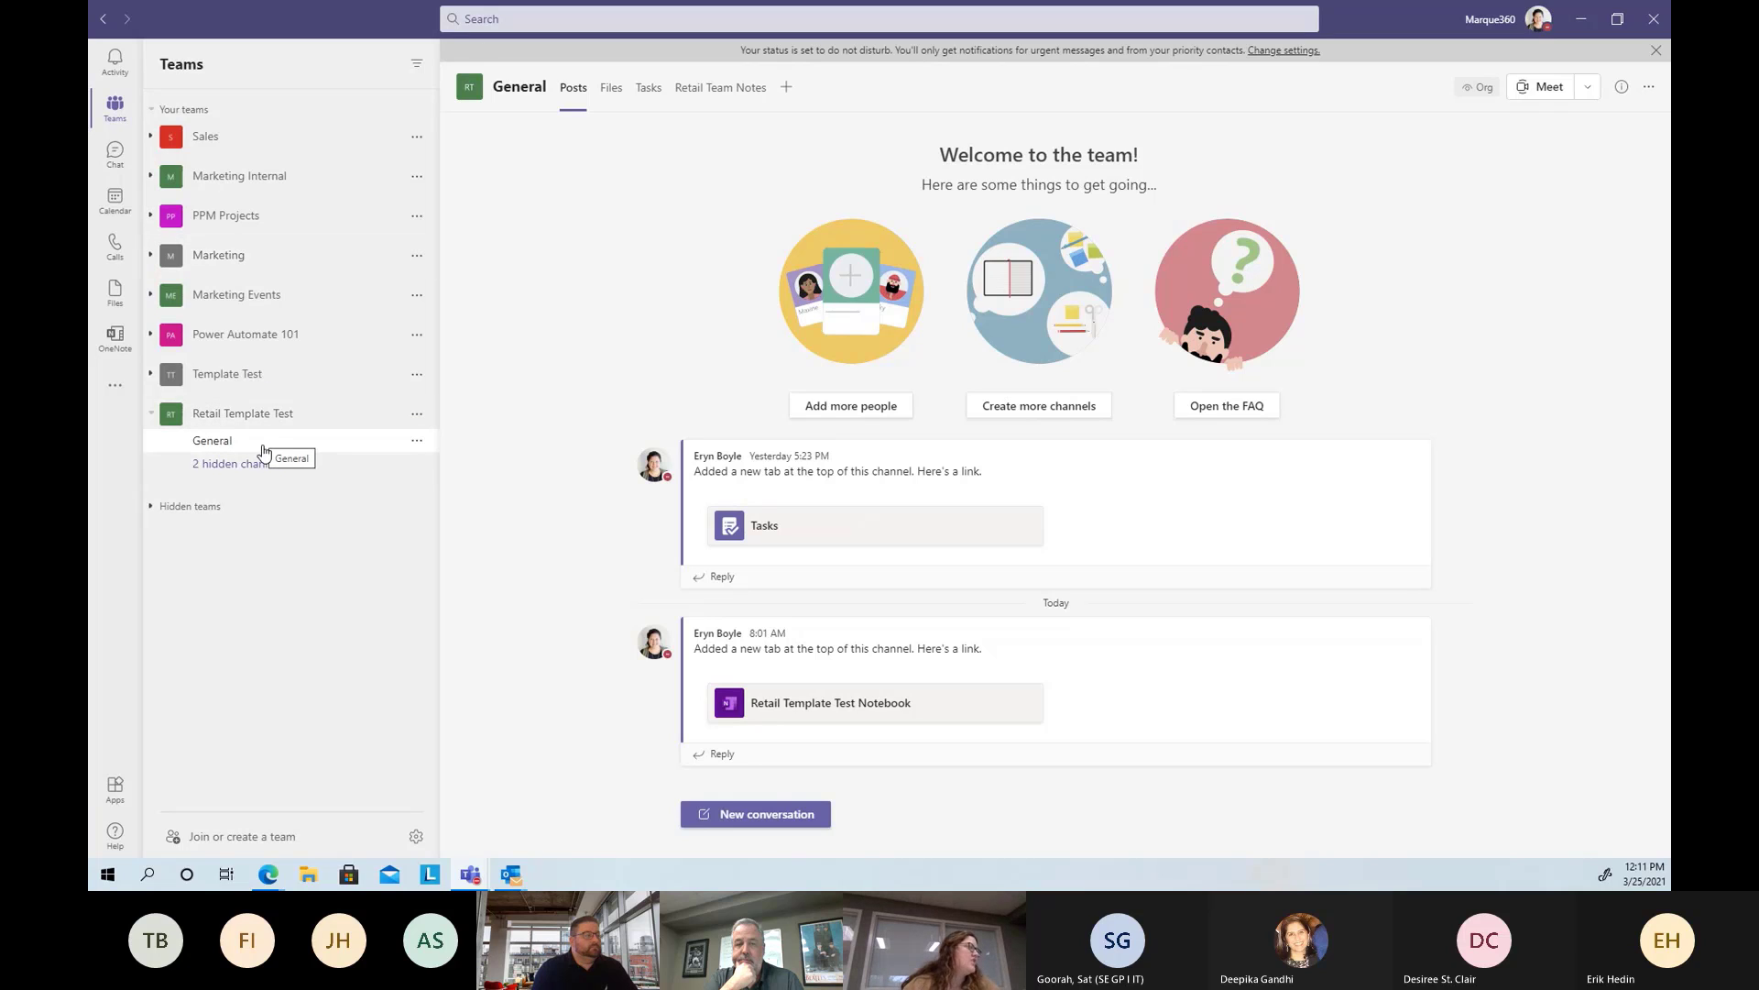
{"action": "left_click", "coordinate": [648, 92]}
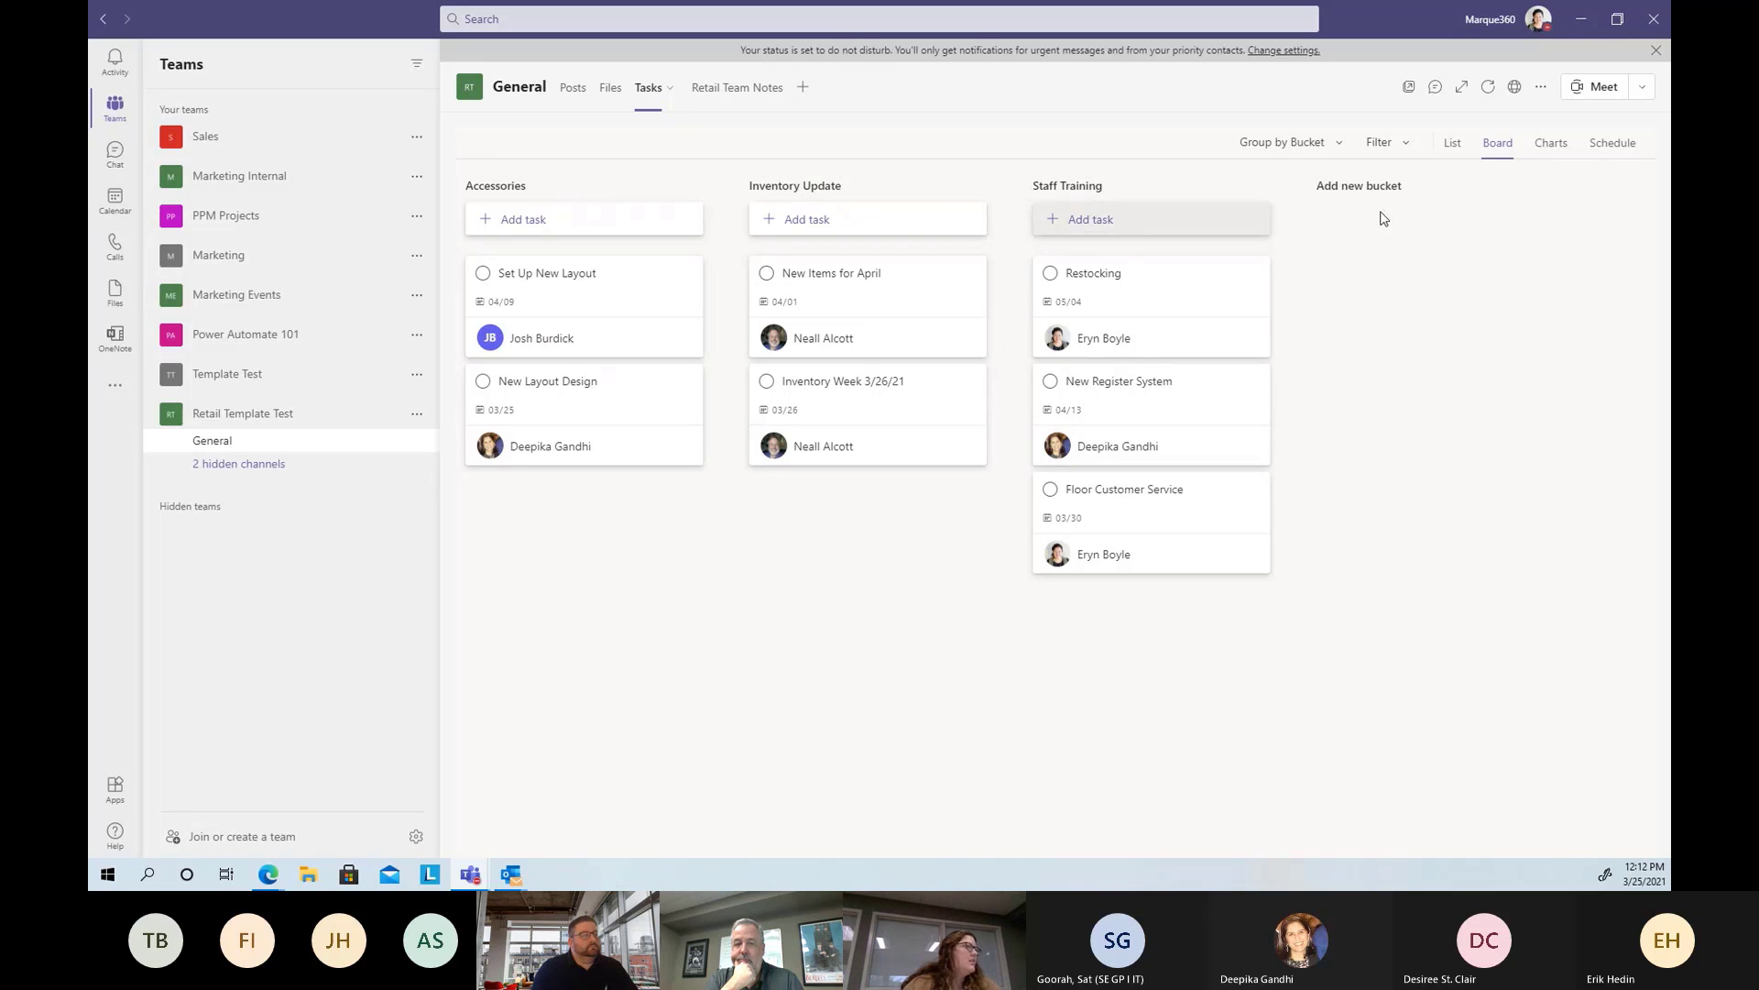
Start a new task named "New initiatives" in the Staff Training bucket
{"action": "left_click", "coordinate": [1132, 223]}
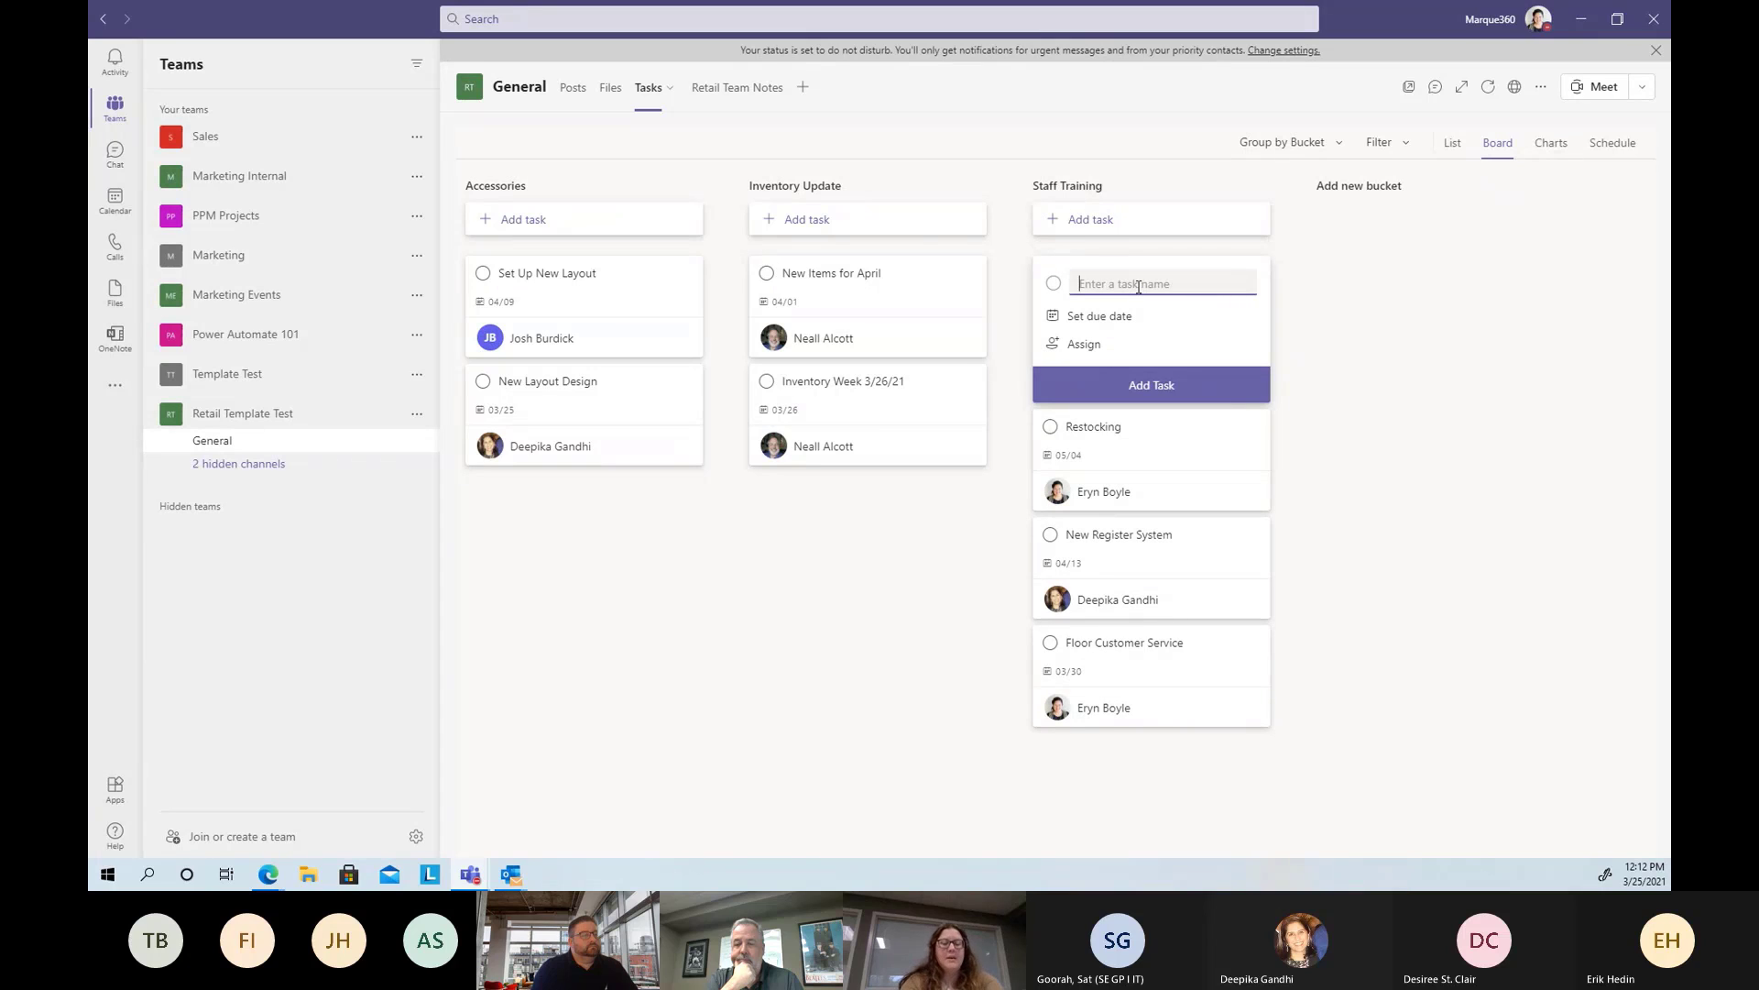
{"action": "type", "text": "deep"}
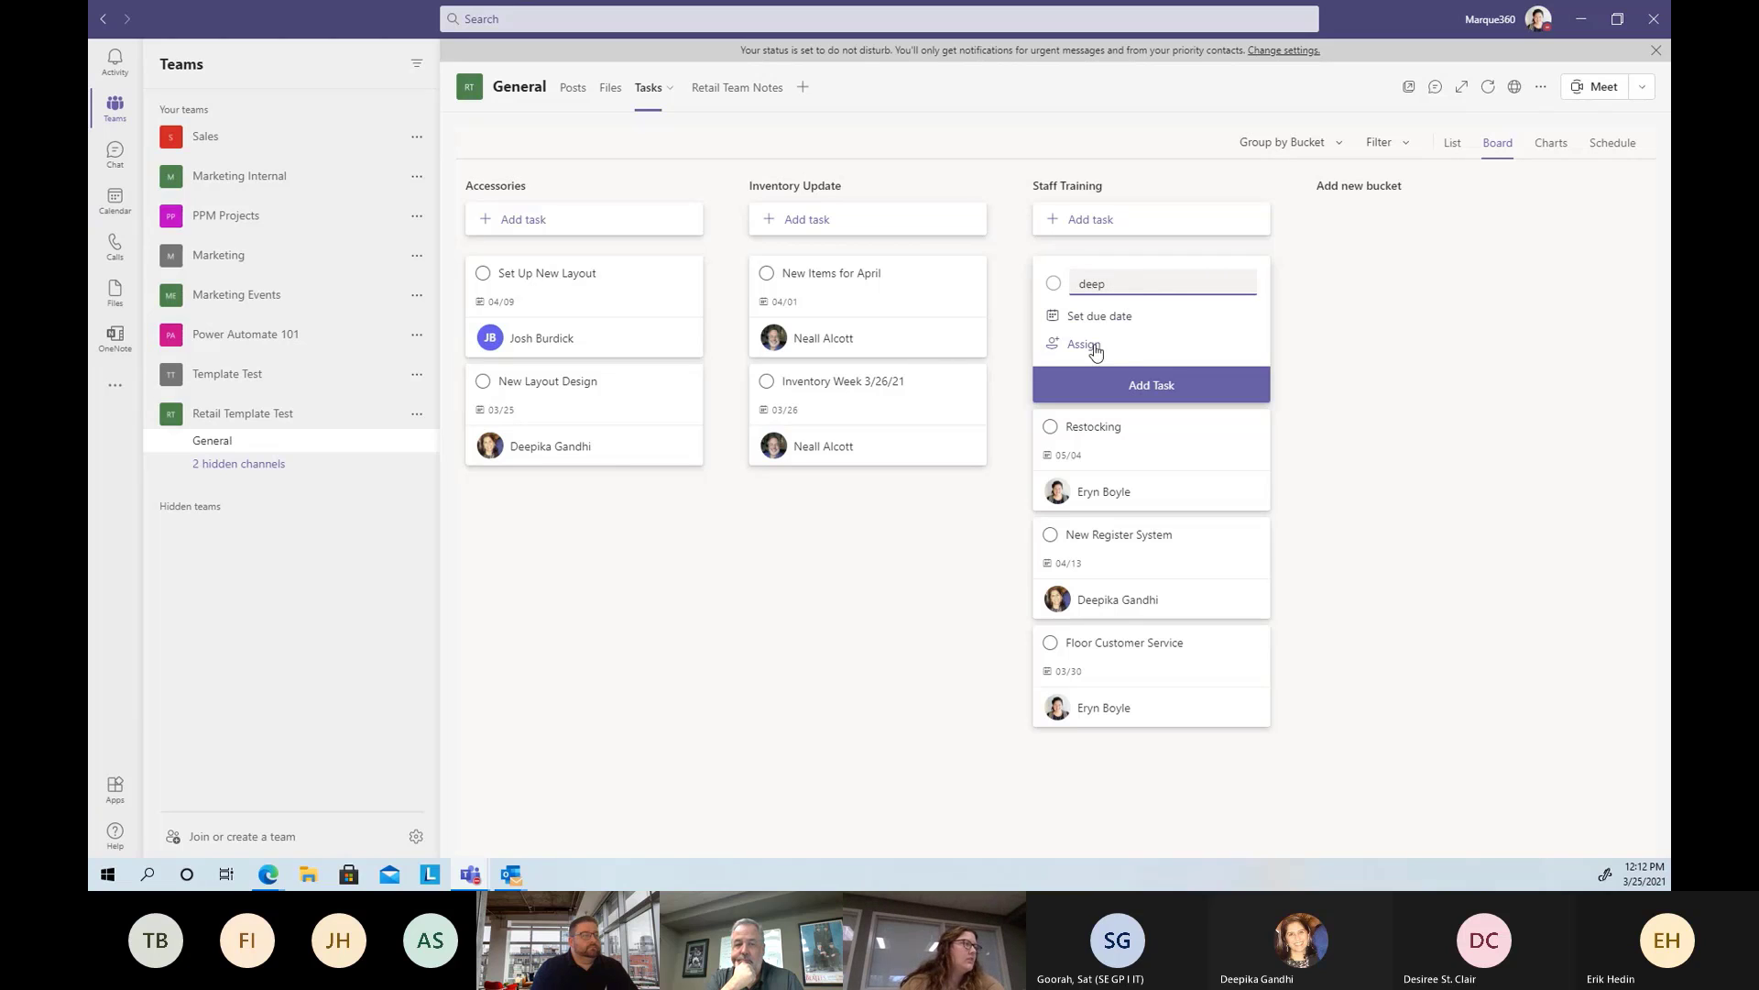
{"action": "double_click", "coordinate": [1139, 284]}
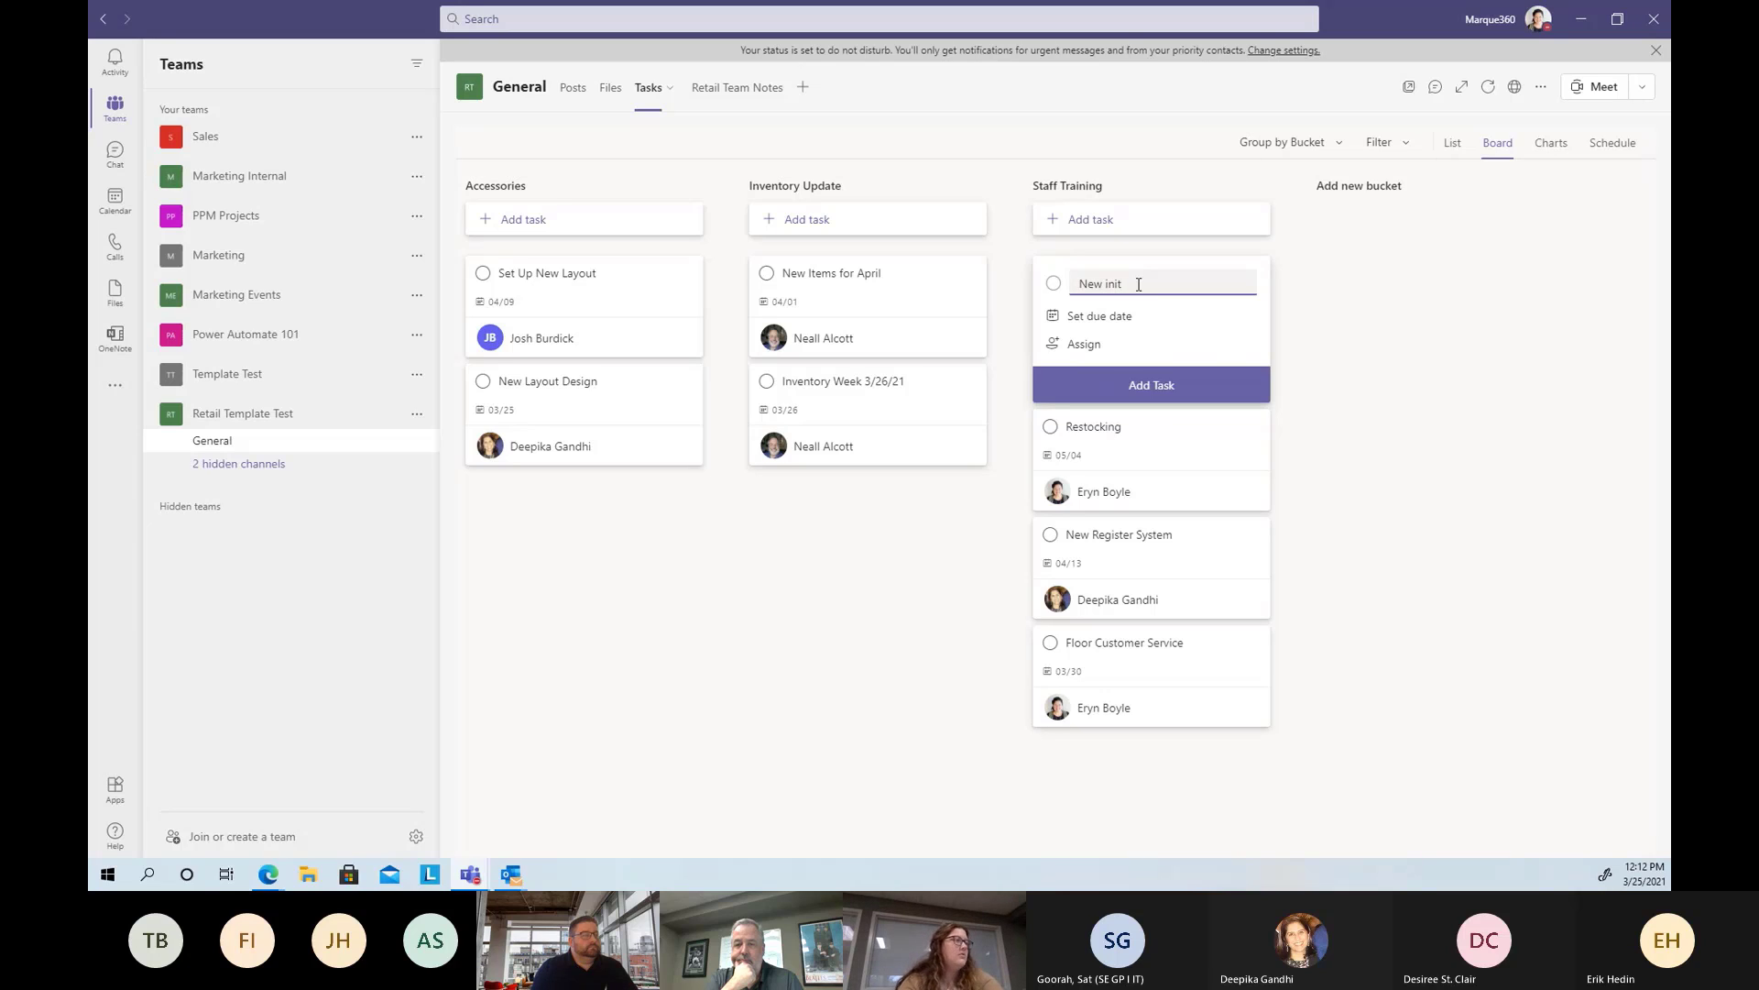
{"action": "type", "text": "initiatives"}
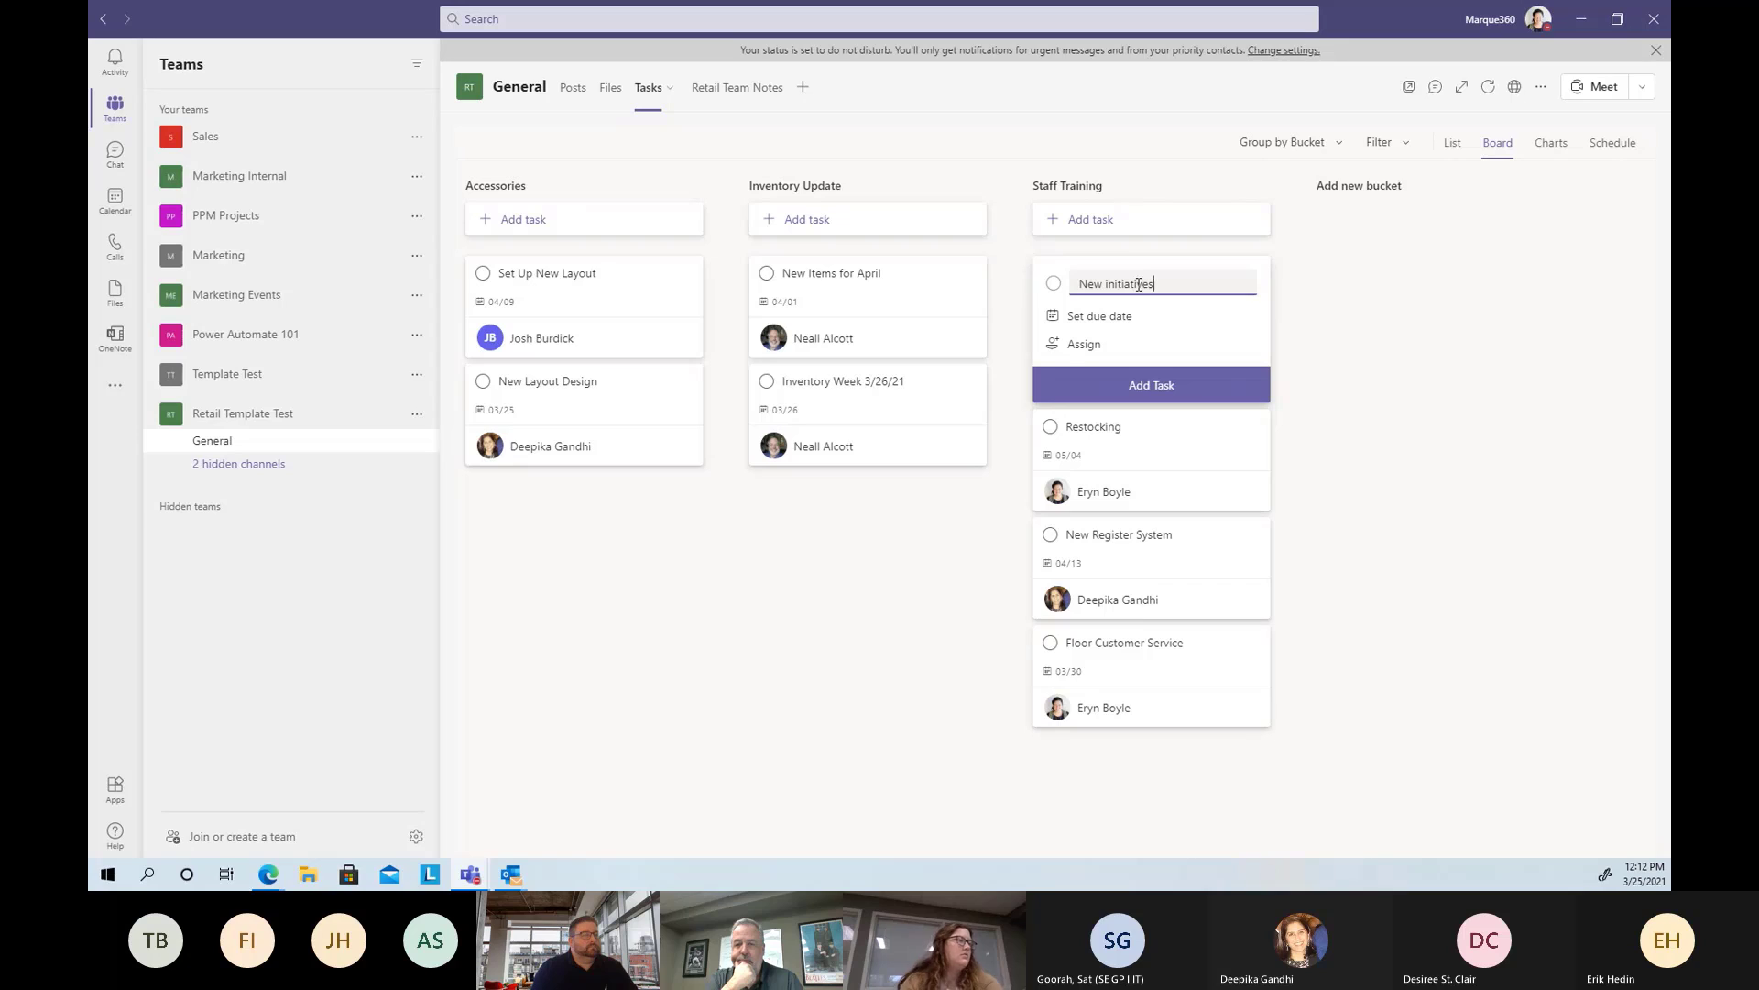
Set the due date of the "New initiatives" task to April 1, 2021
{"action": "left_click", "coordinate": [1101, 317]}
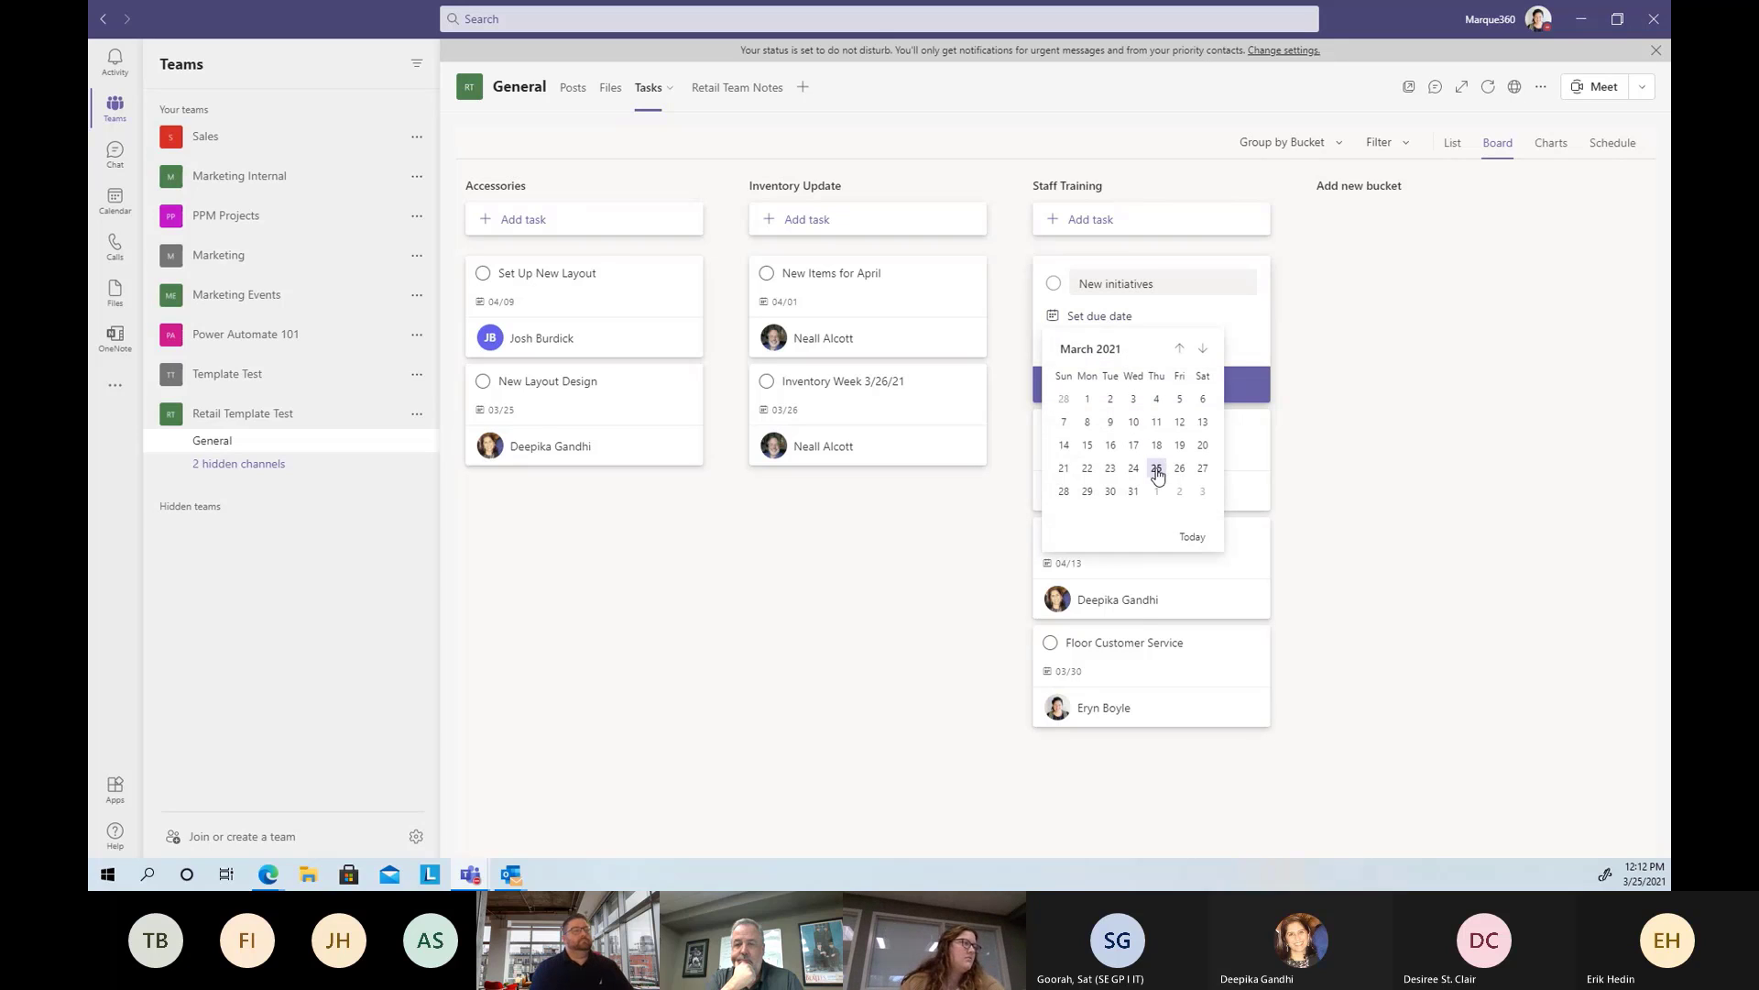
{"action": "left_click", "coordinate": [1180, 350]}
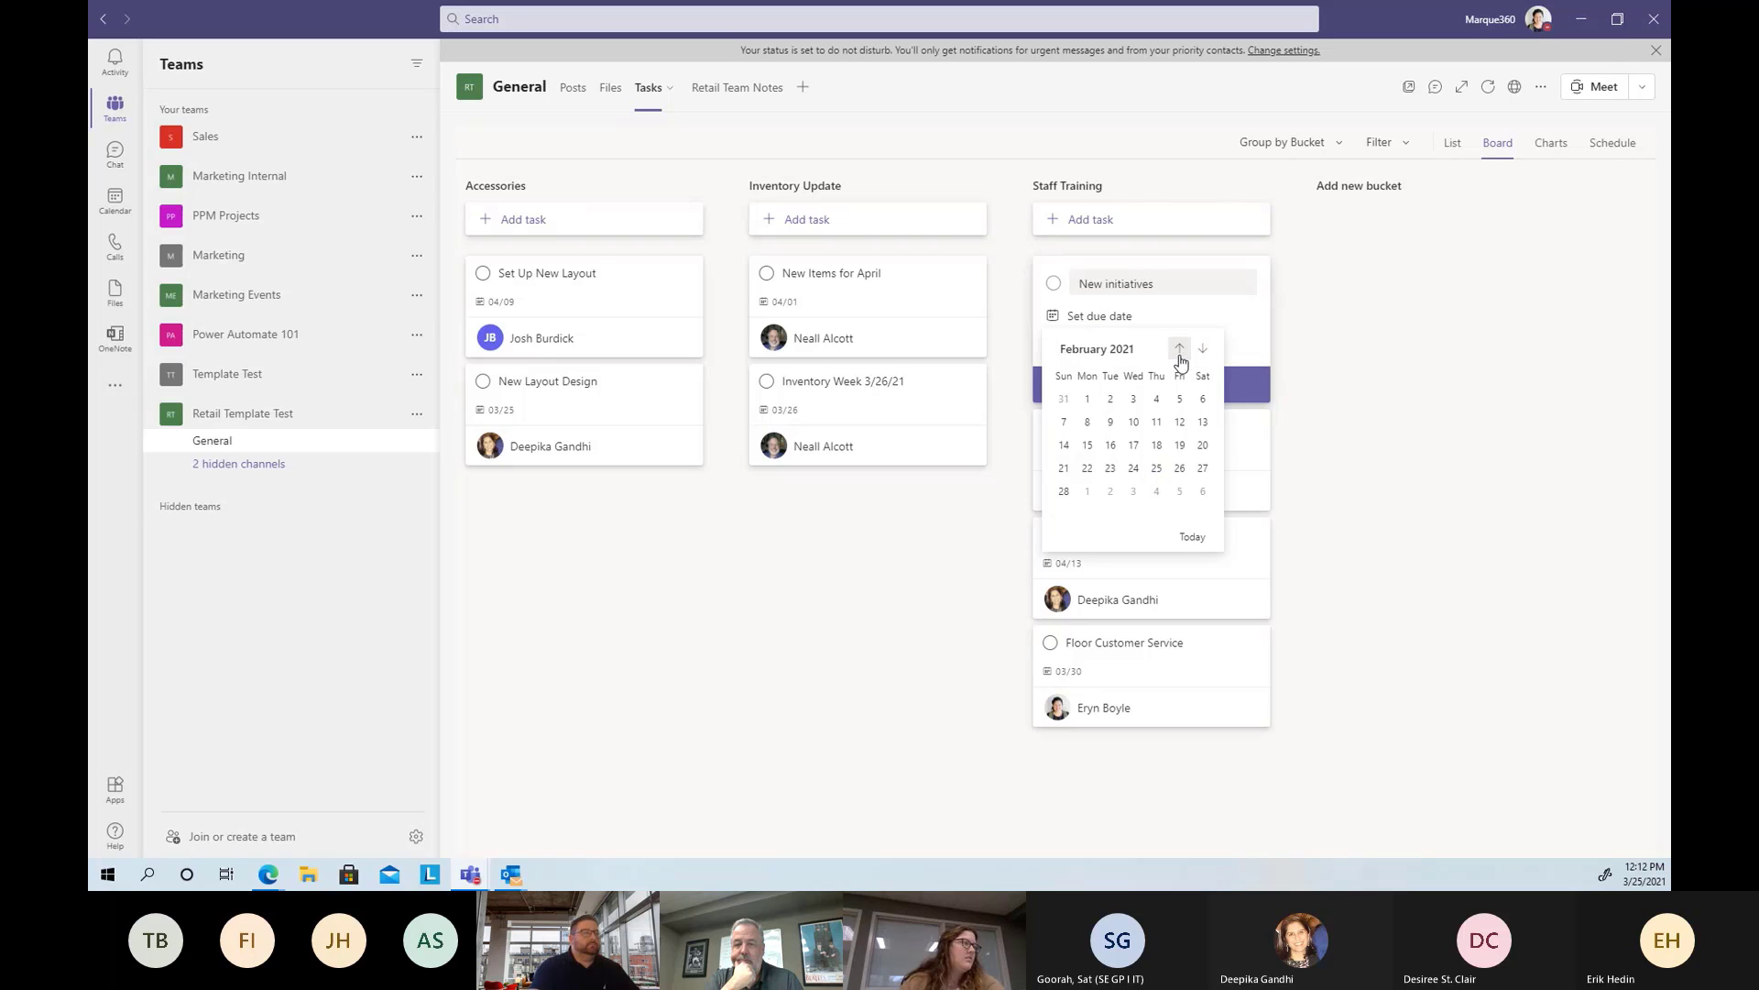
{"action": "left_click", "coordinate": [1202, 348]}
{"action": "left_click", "coordinate": [1203, 349]}
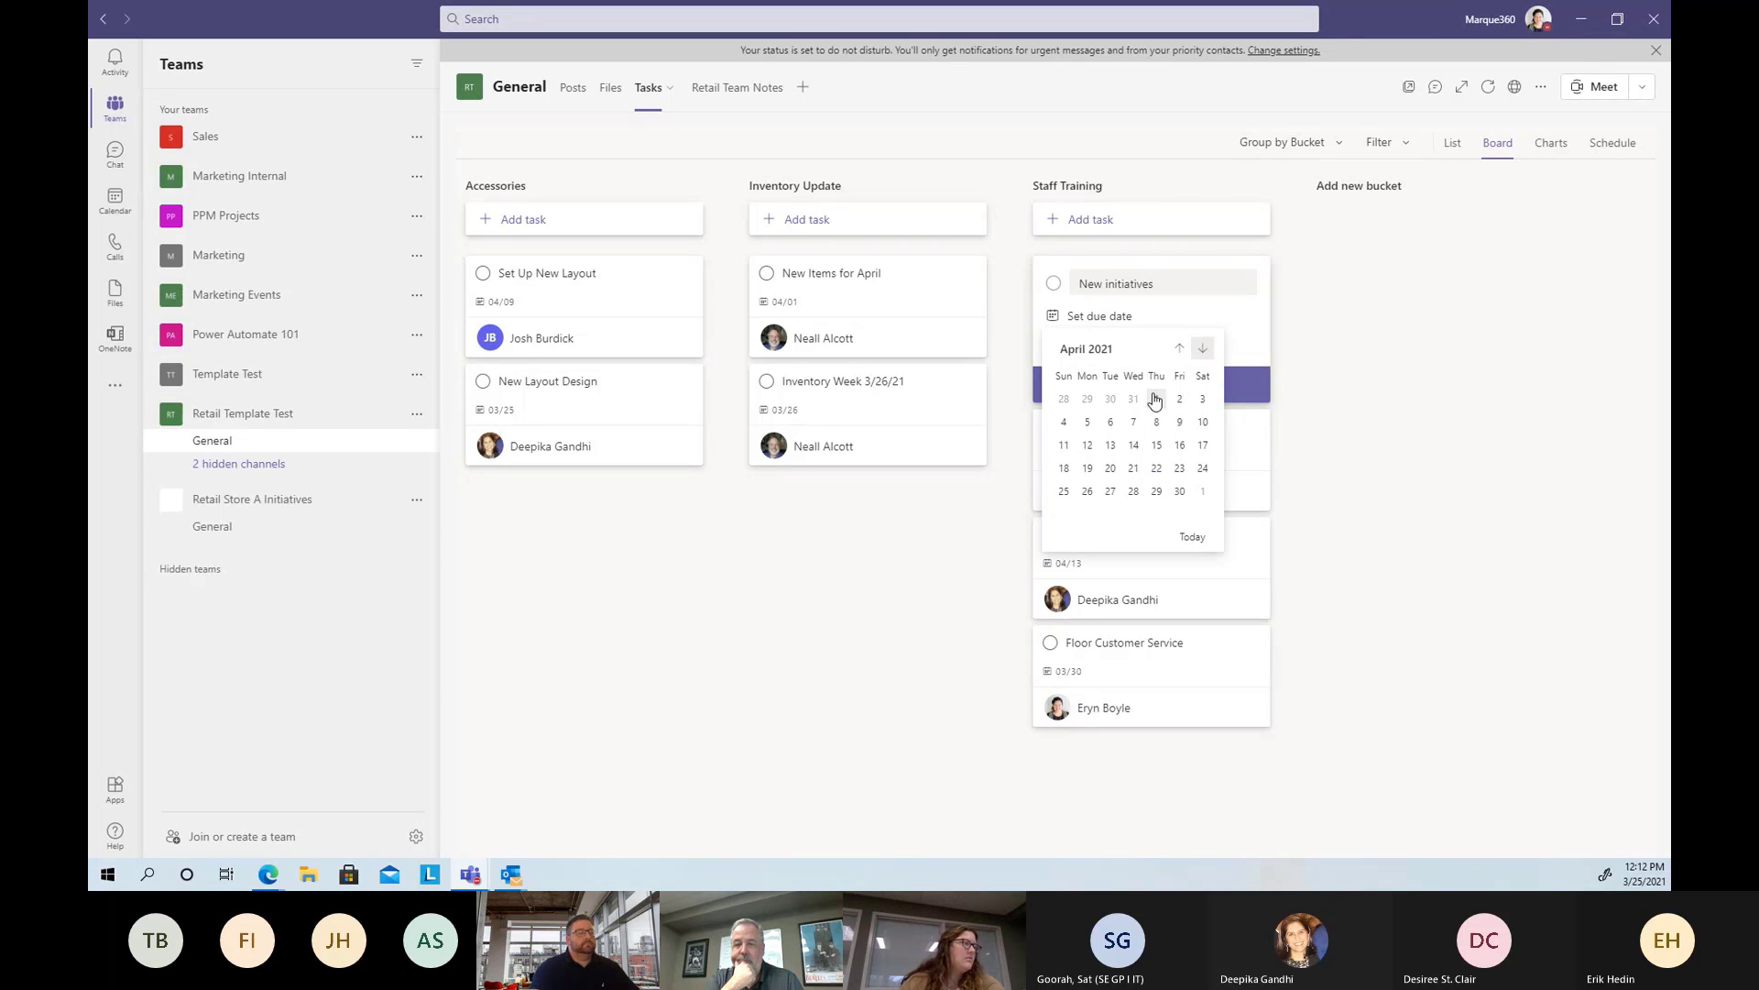
{"action": "left_click", "coordinate": [1157, 399]}
Assign the "New initiatives" task to the first suggested team member and add it to the Staff Training bucket
{"action": "left_click", "coordinate": [1128, 355]}
{"action": "left_click", "coordinate": [1114, 439]}
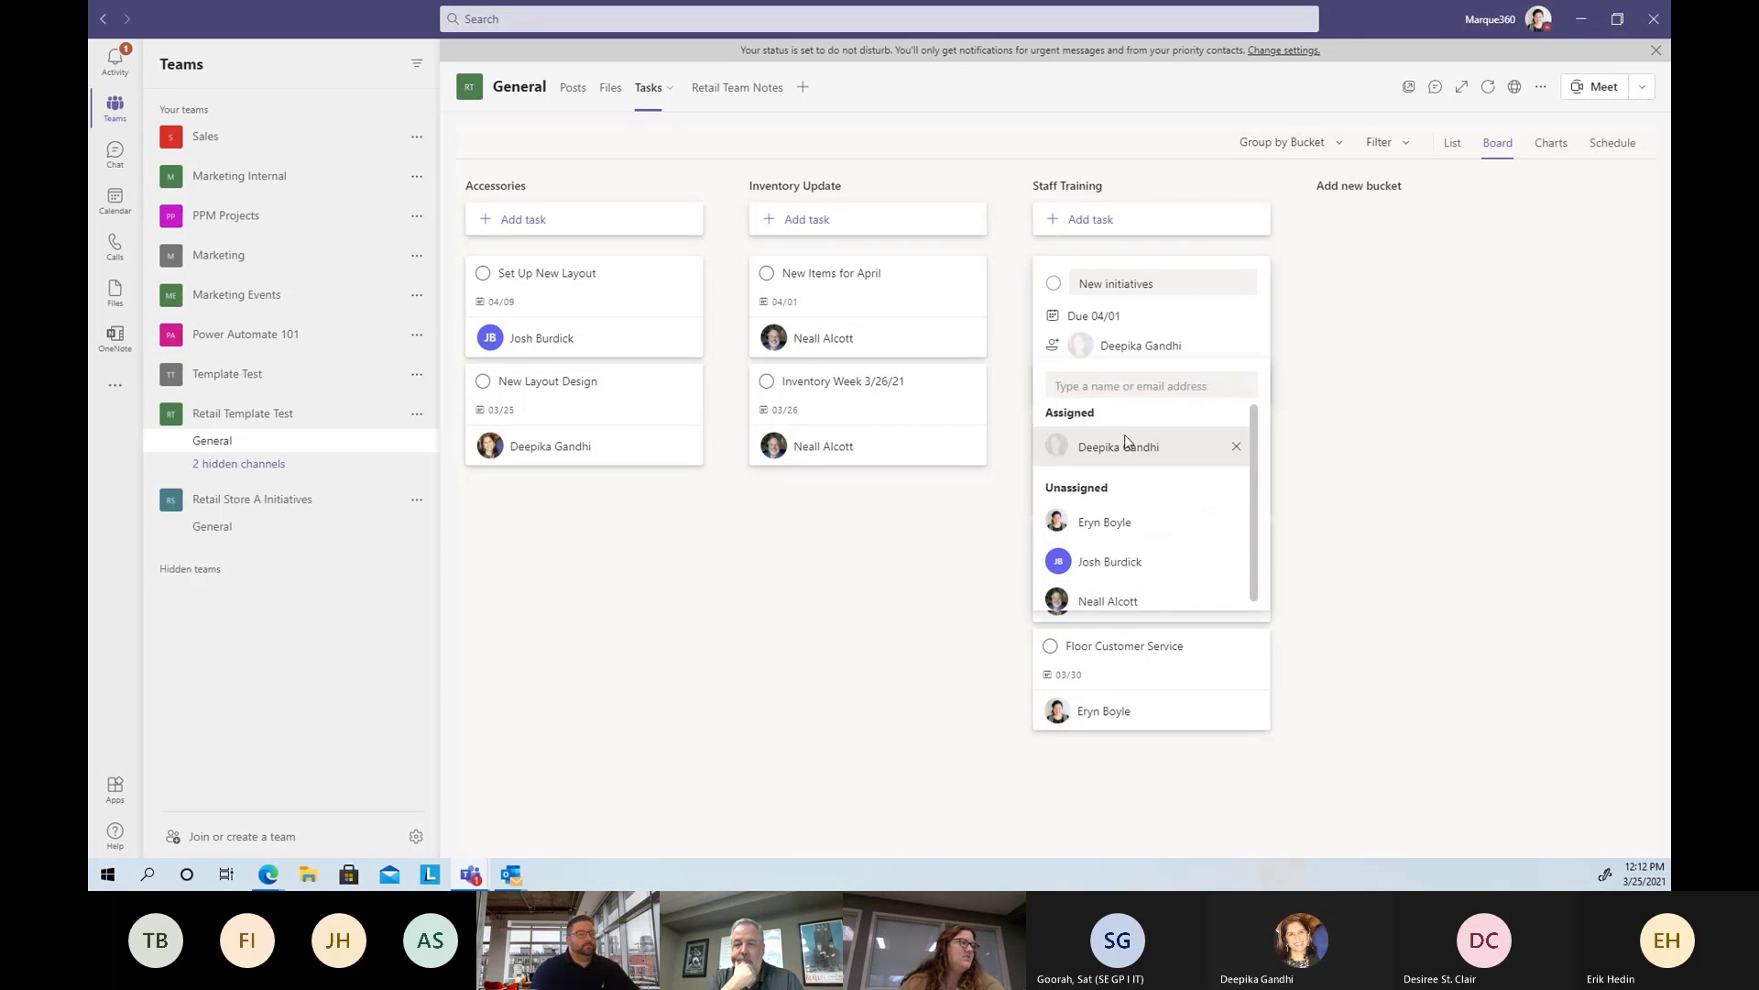
{"action": "left_click", "coordinate": [1054, 348]}
{"action": "left_click", "coordinate": [1116, 345]}
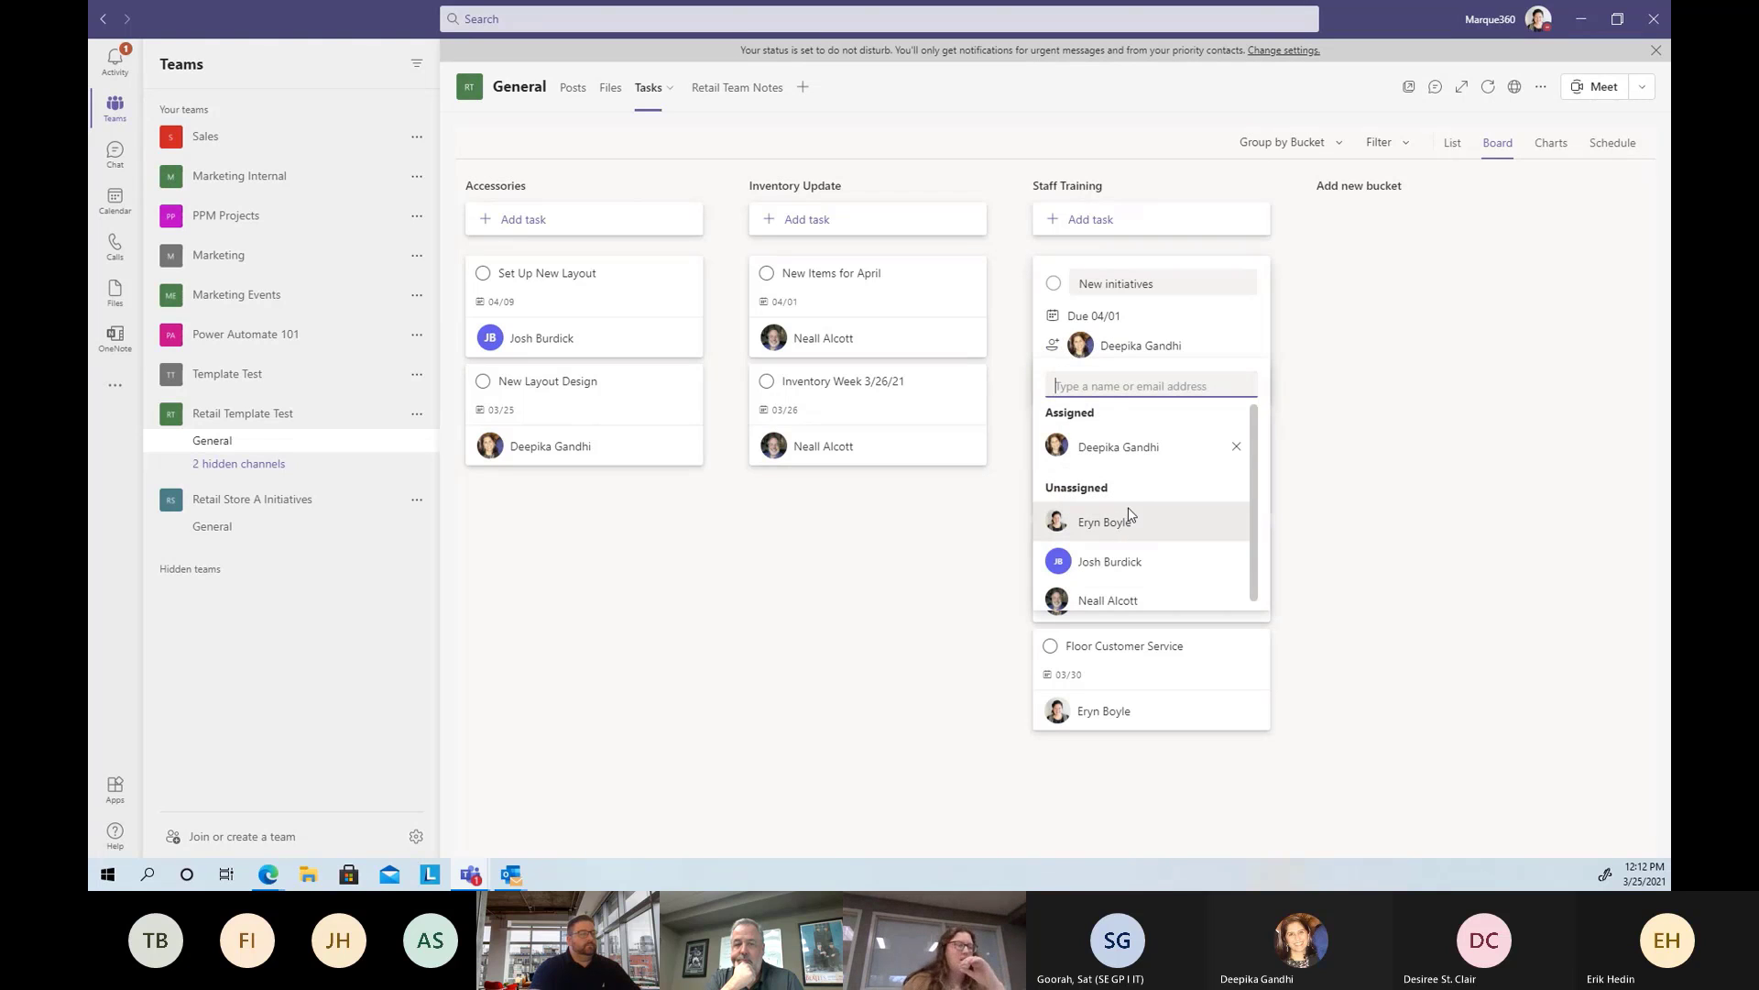
{"action": "scroll", "coordinate": [1176, 486], "scroll_direction": "down", "scroll_amount": 1}
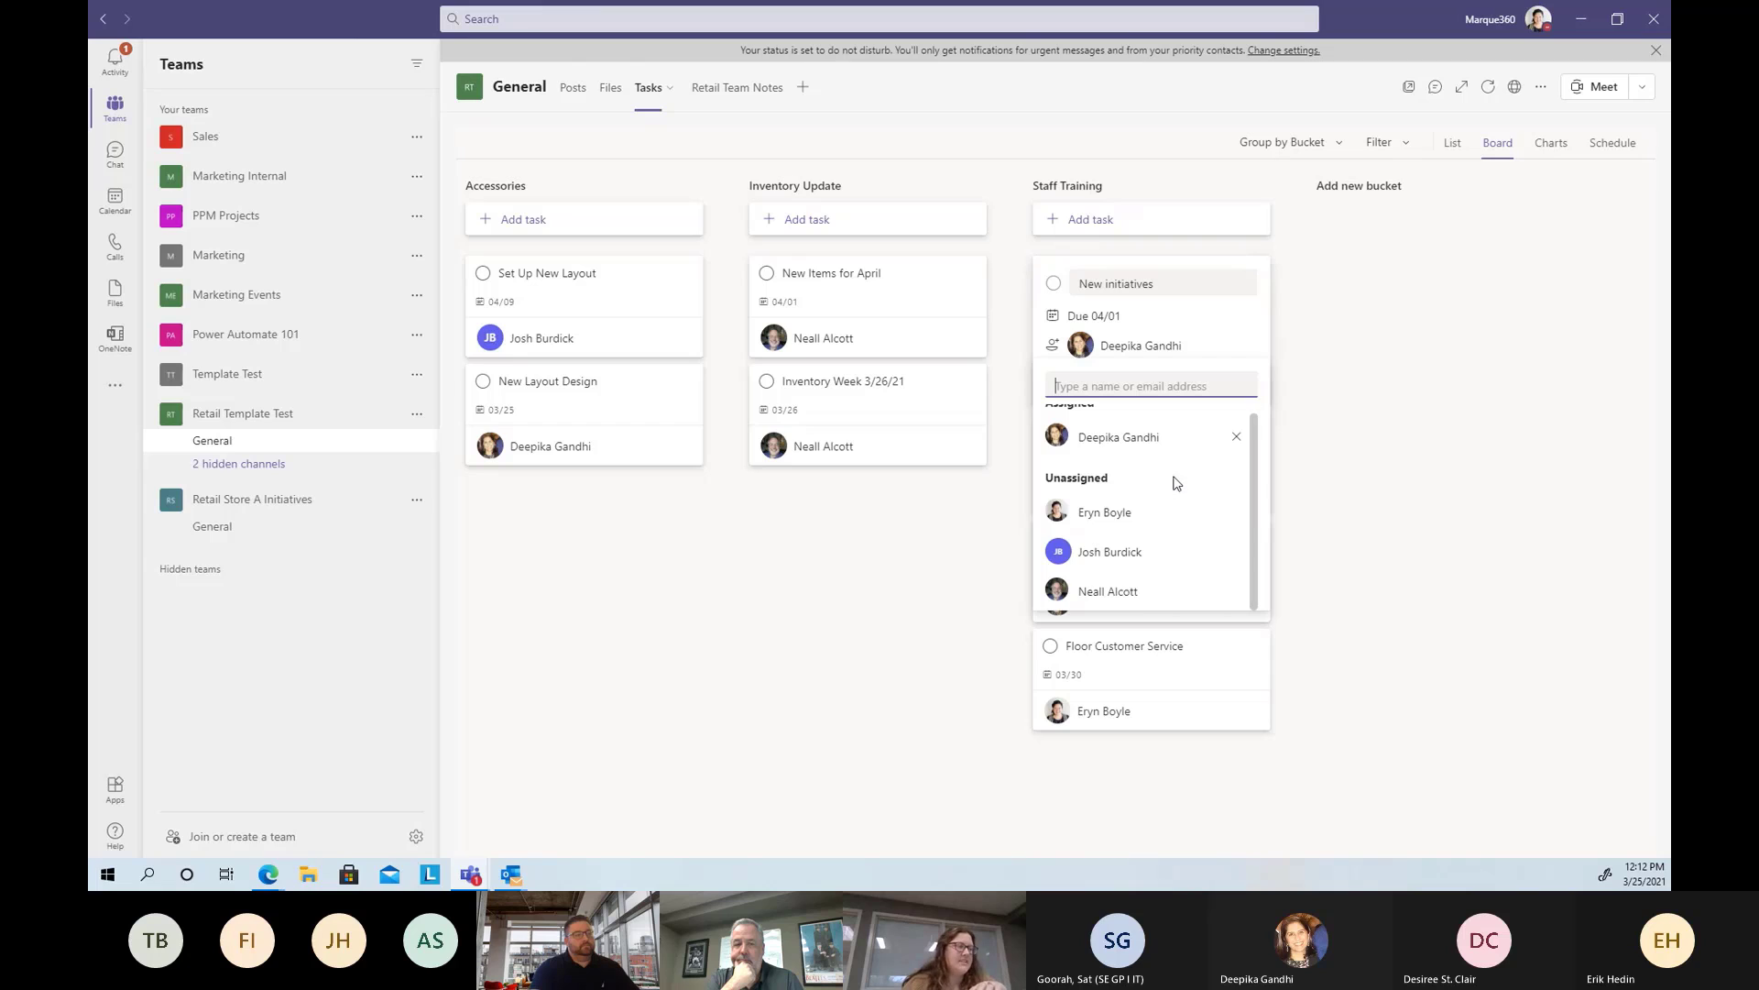
{"action": "left_click", "coordinate": [1234, 327]}
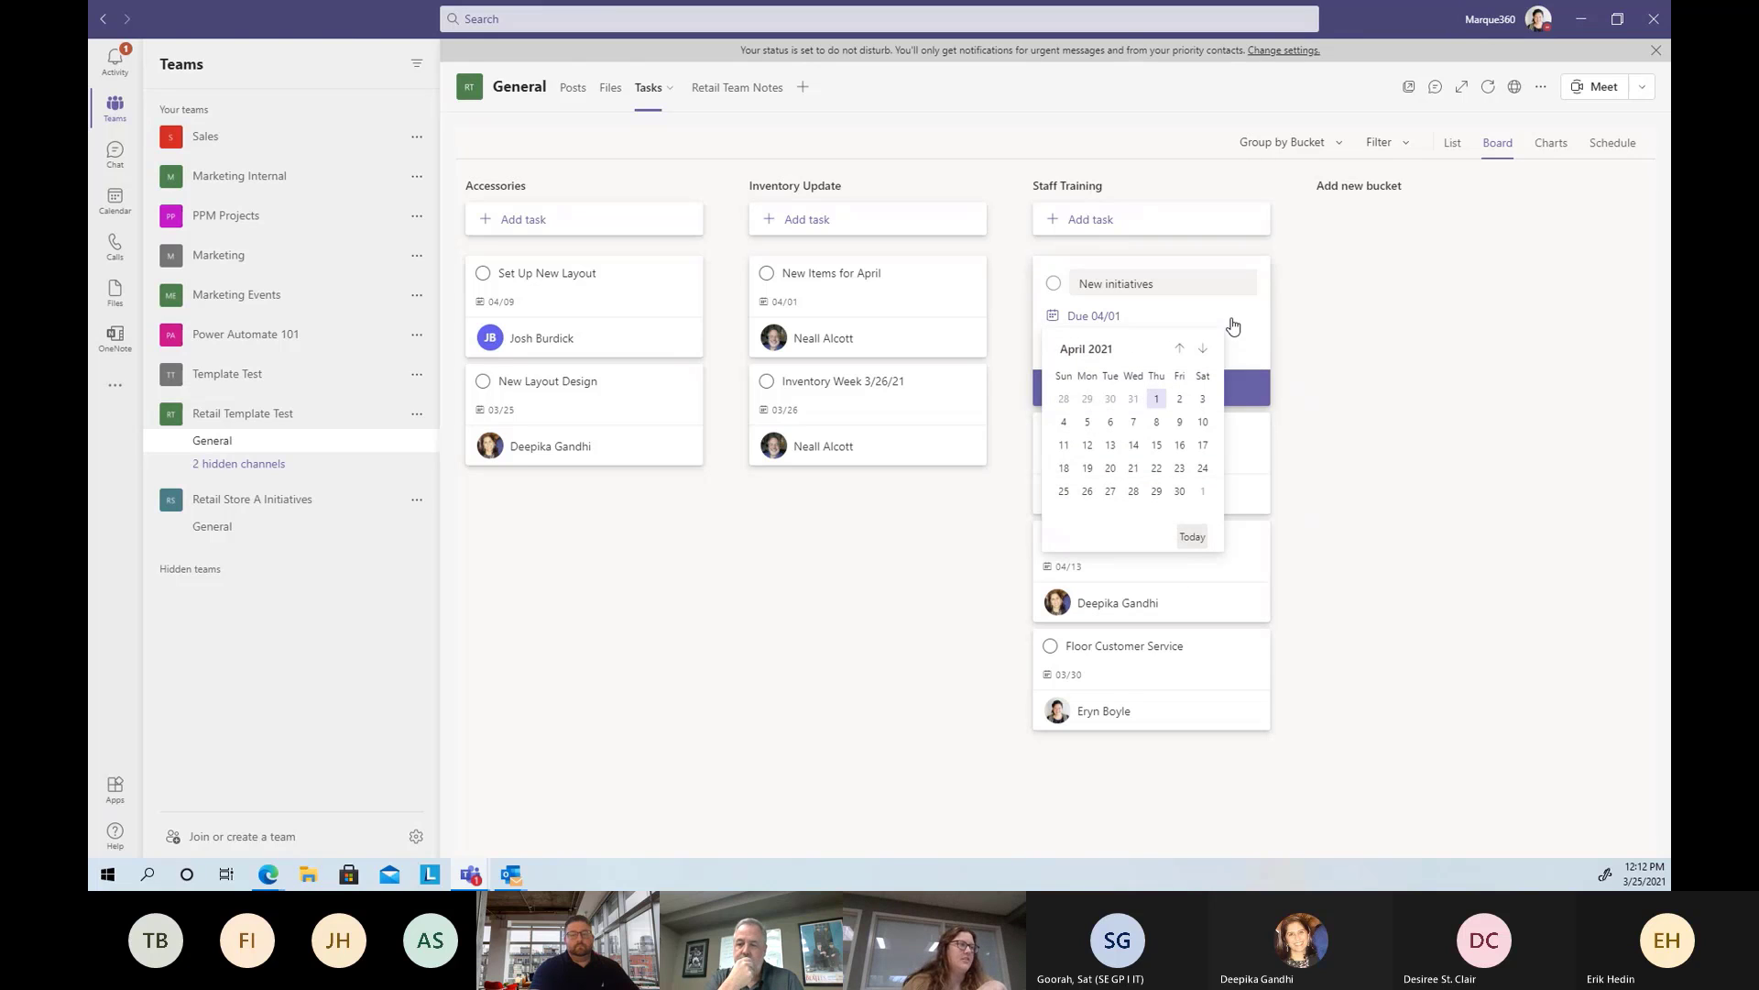
{"action": "left_click", "coordinate": [1256, 397]}
{"action": "left_click", "coordinate": [1035, 252]}
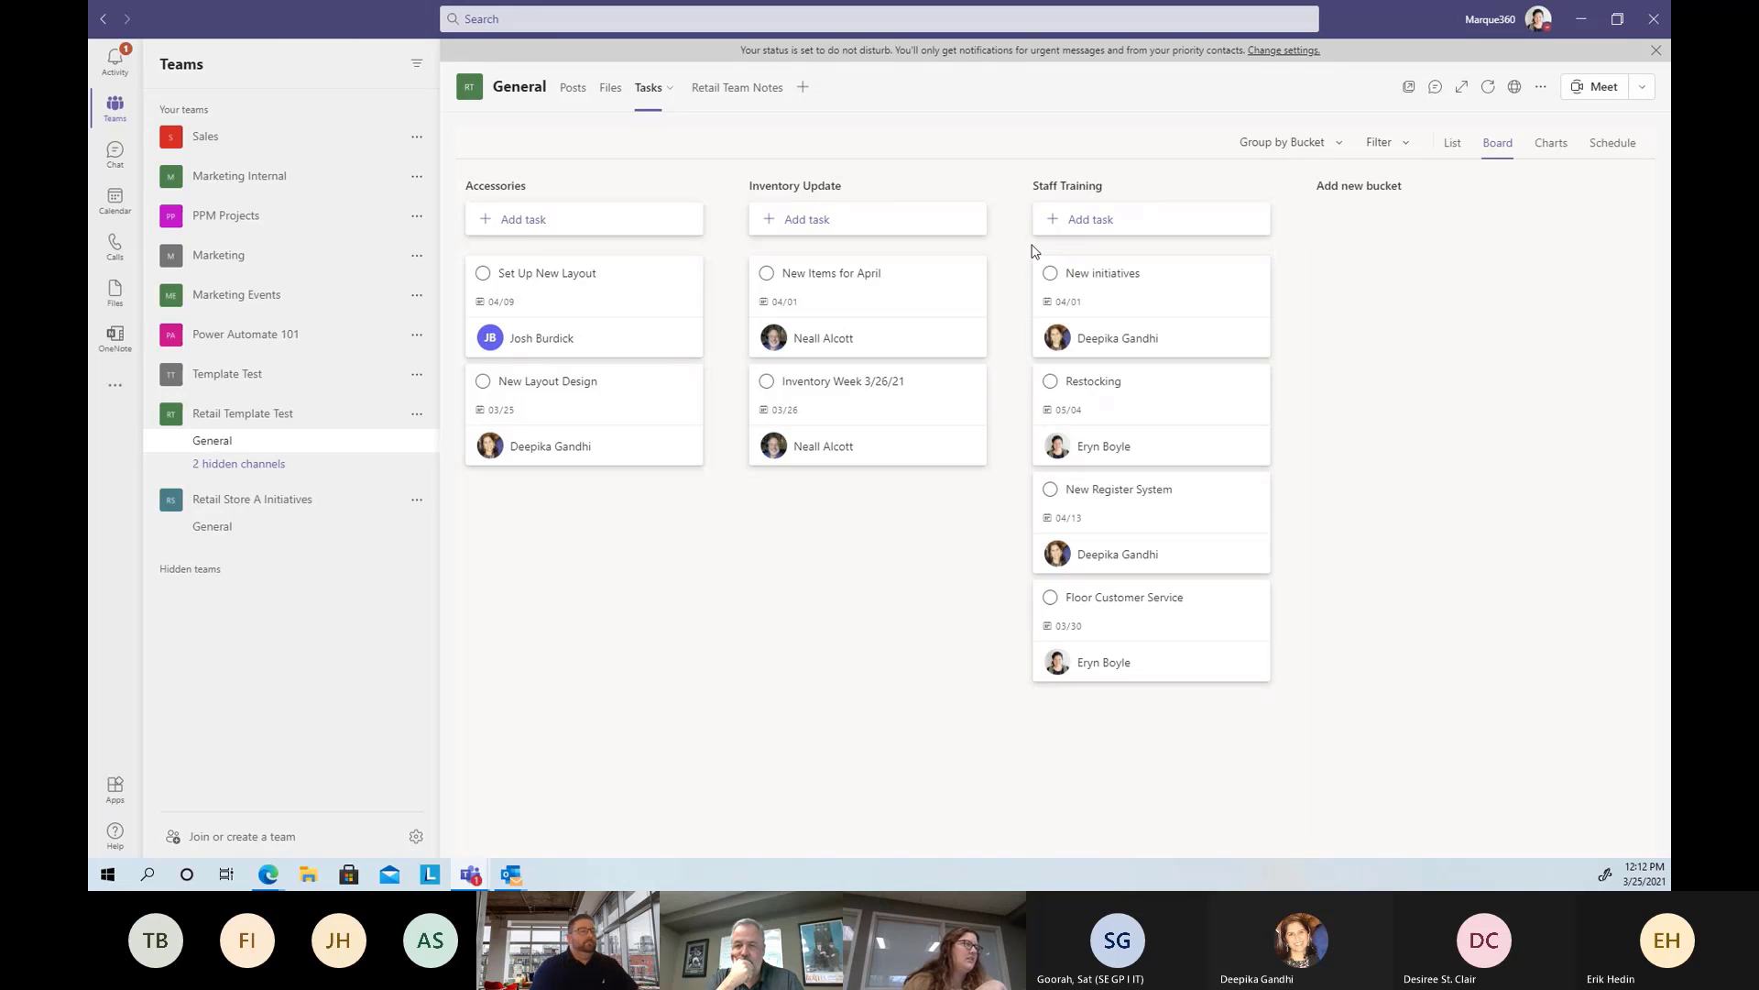
View the Retail Team Notes notebook and list the hidden channels of Retail Template Test
{"action": "left_click", "coordinate": [748, 88]}
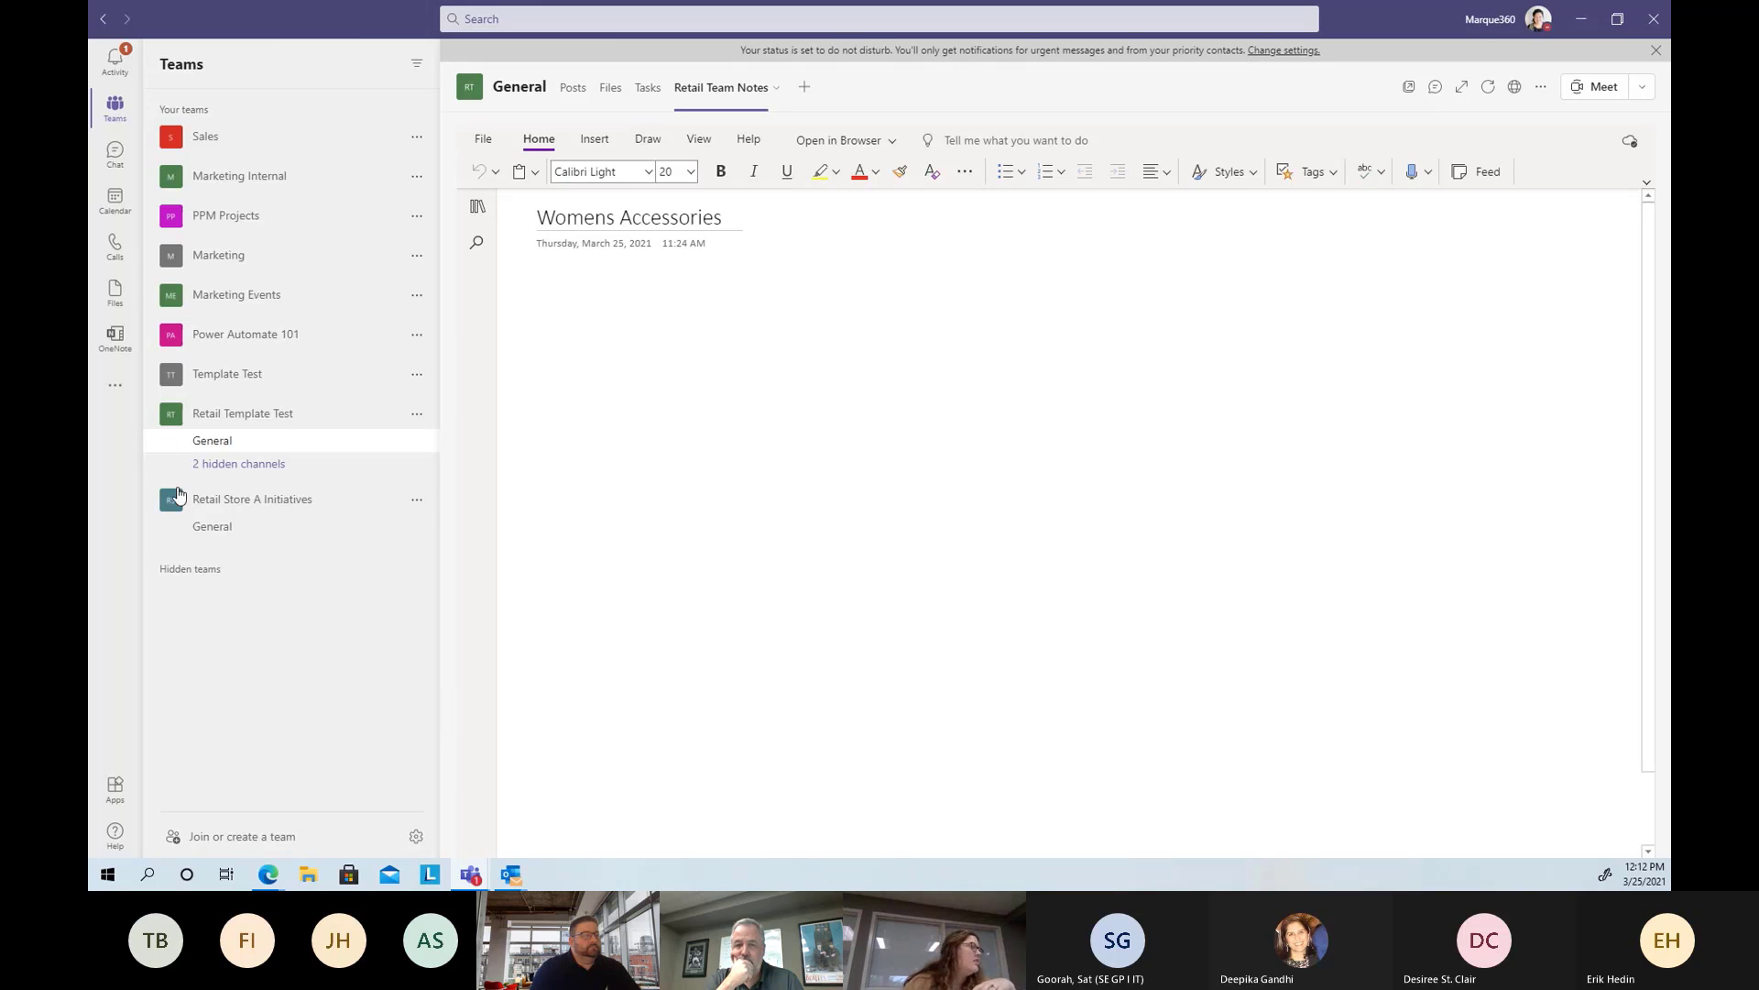
{"action": "left_click", "coordinate": [268, 472]}
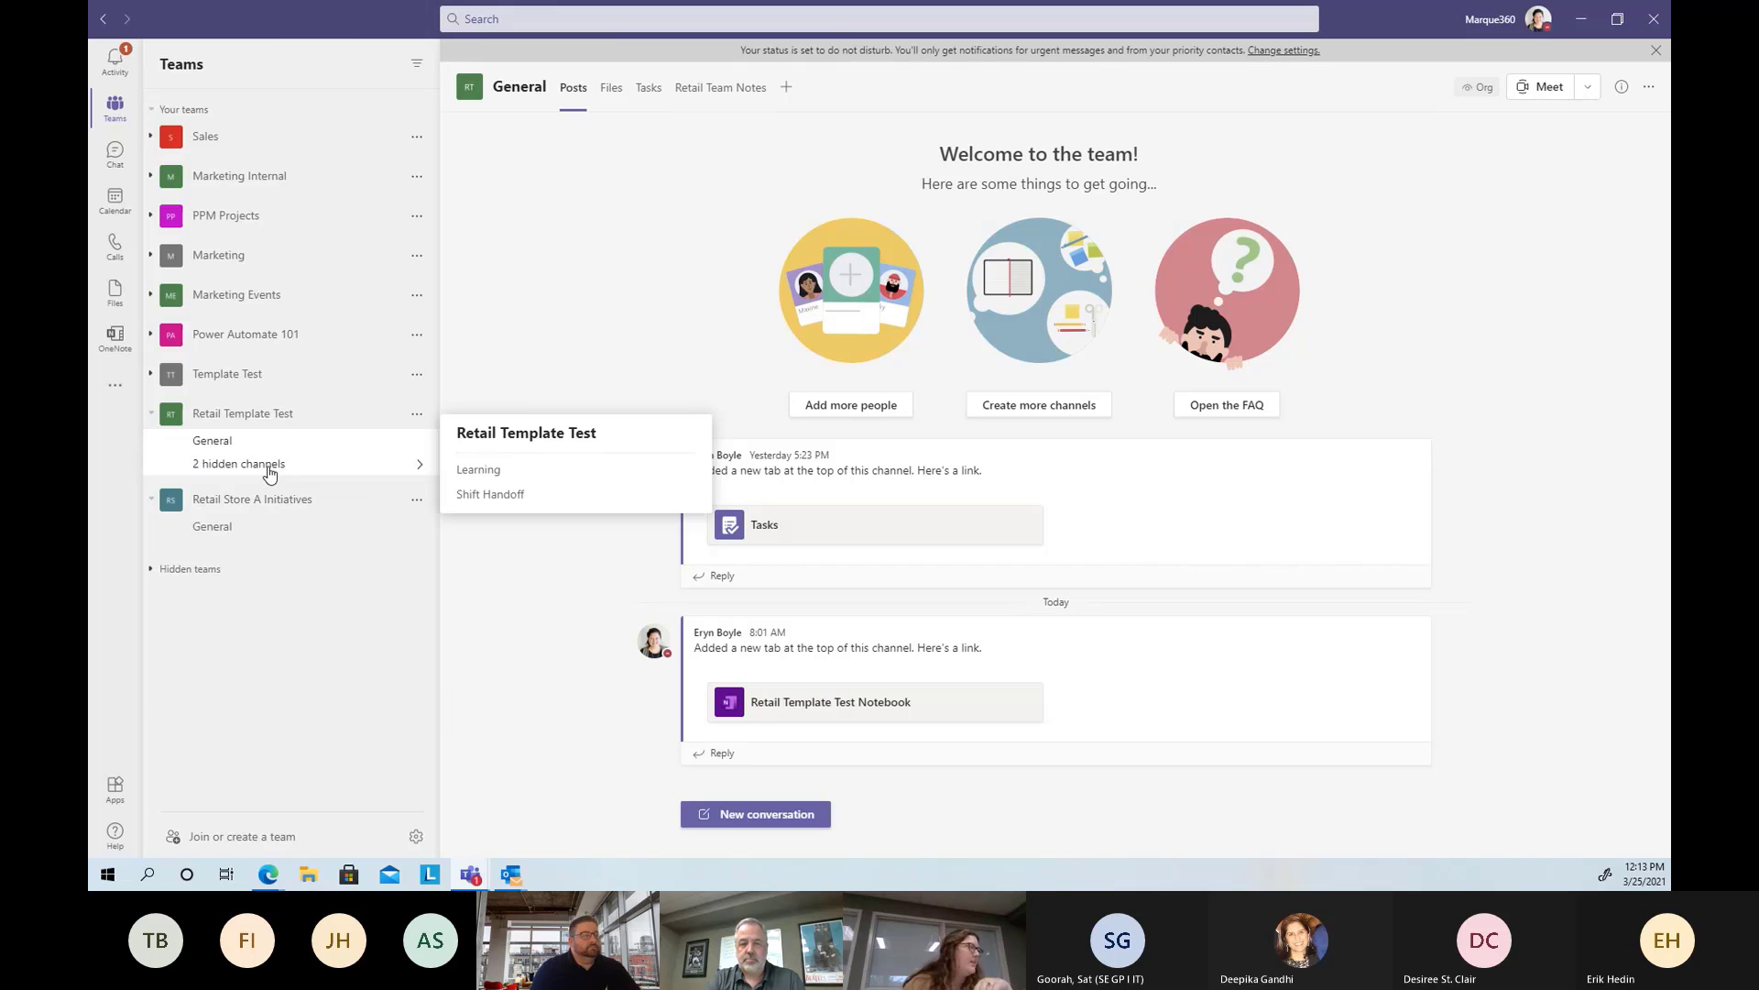
Expand the new Retail Store A Initiatives team and view its General channel
{"action": "left_click", "coordinate": [253, 504]}
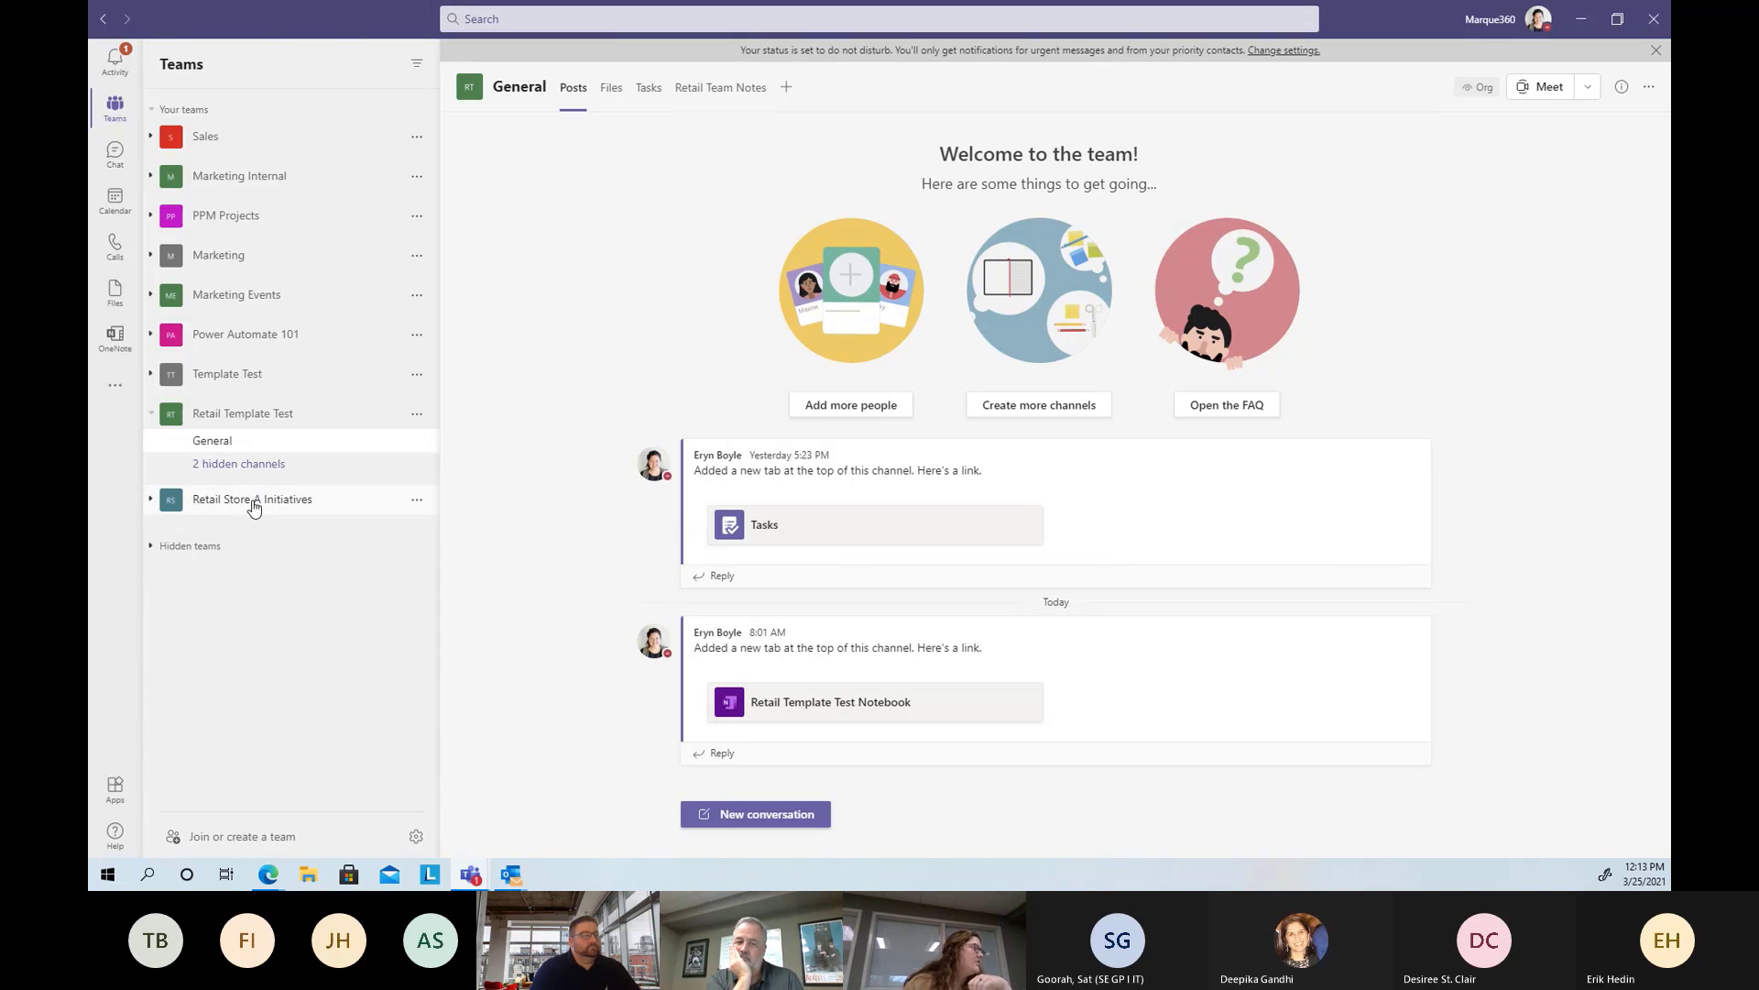
{"action": "left_click", "coordinate": [254, 507]}
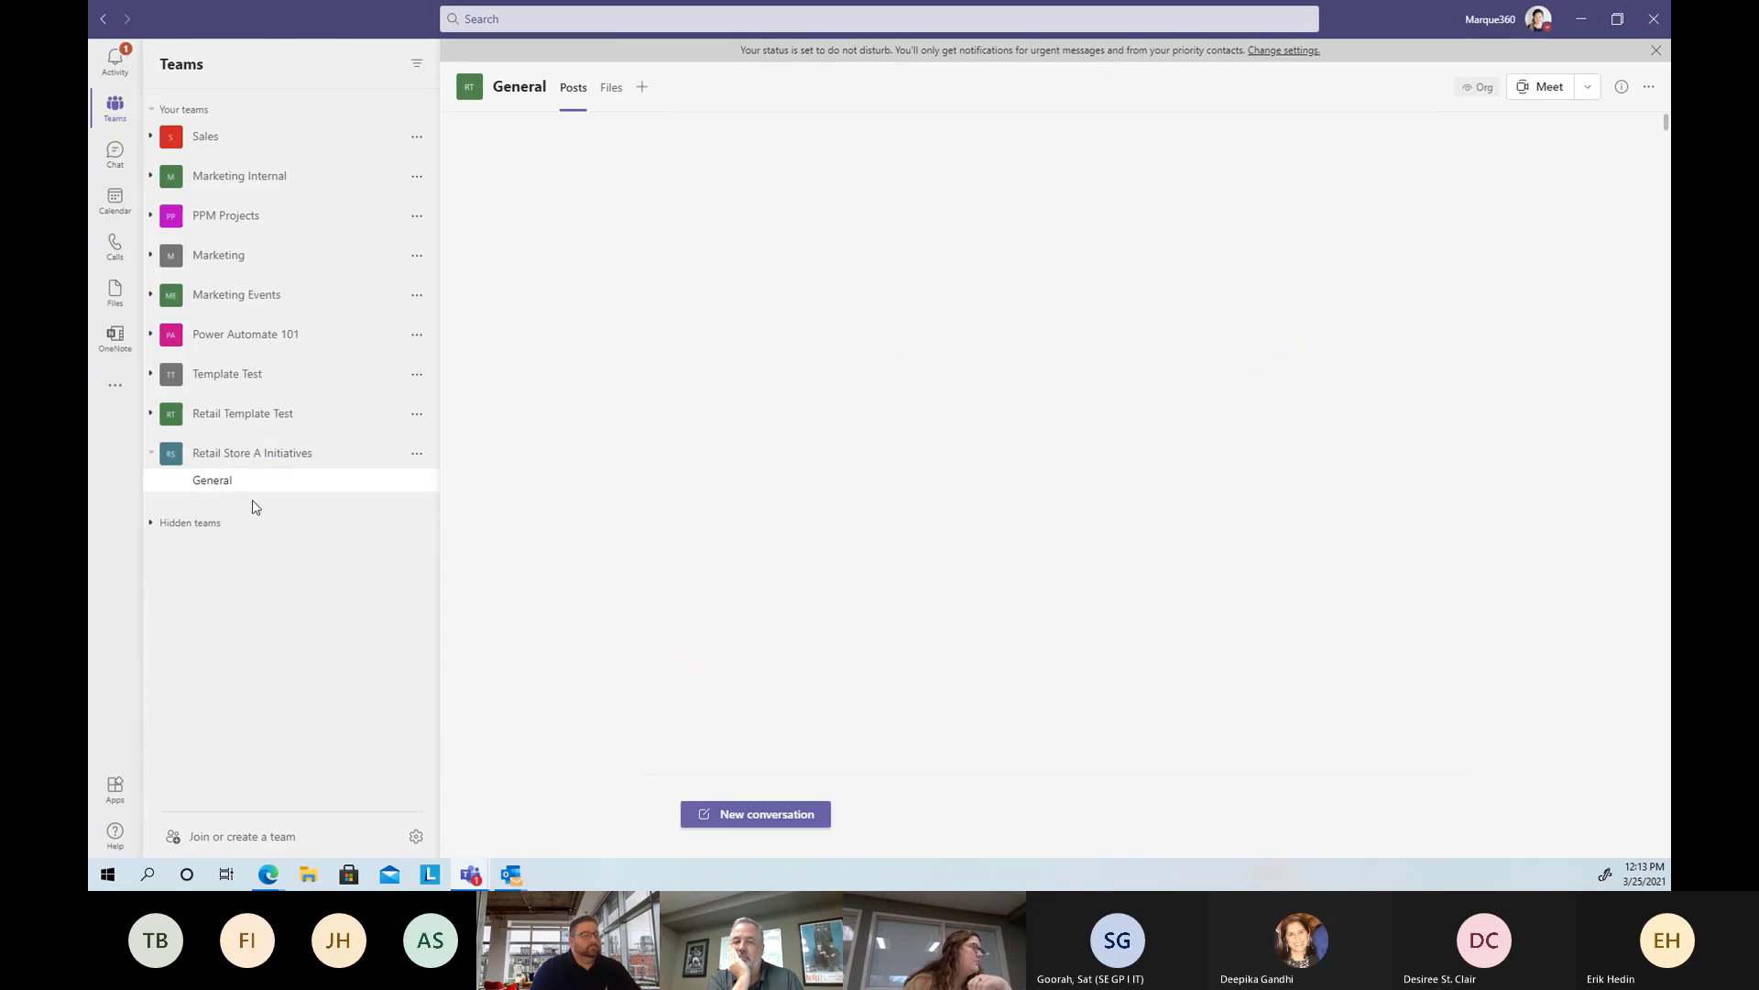
{"action": "left_click", "coordinate": [269, 462]}
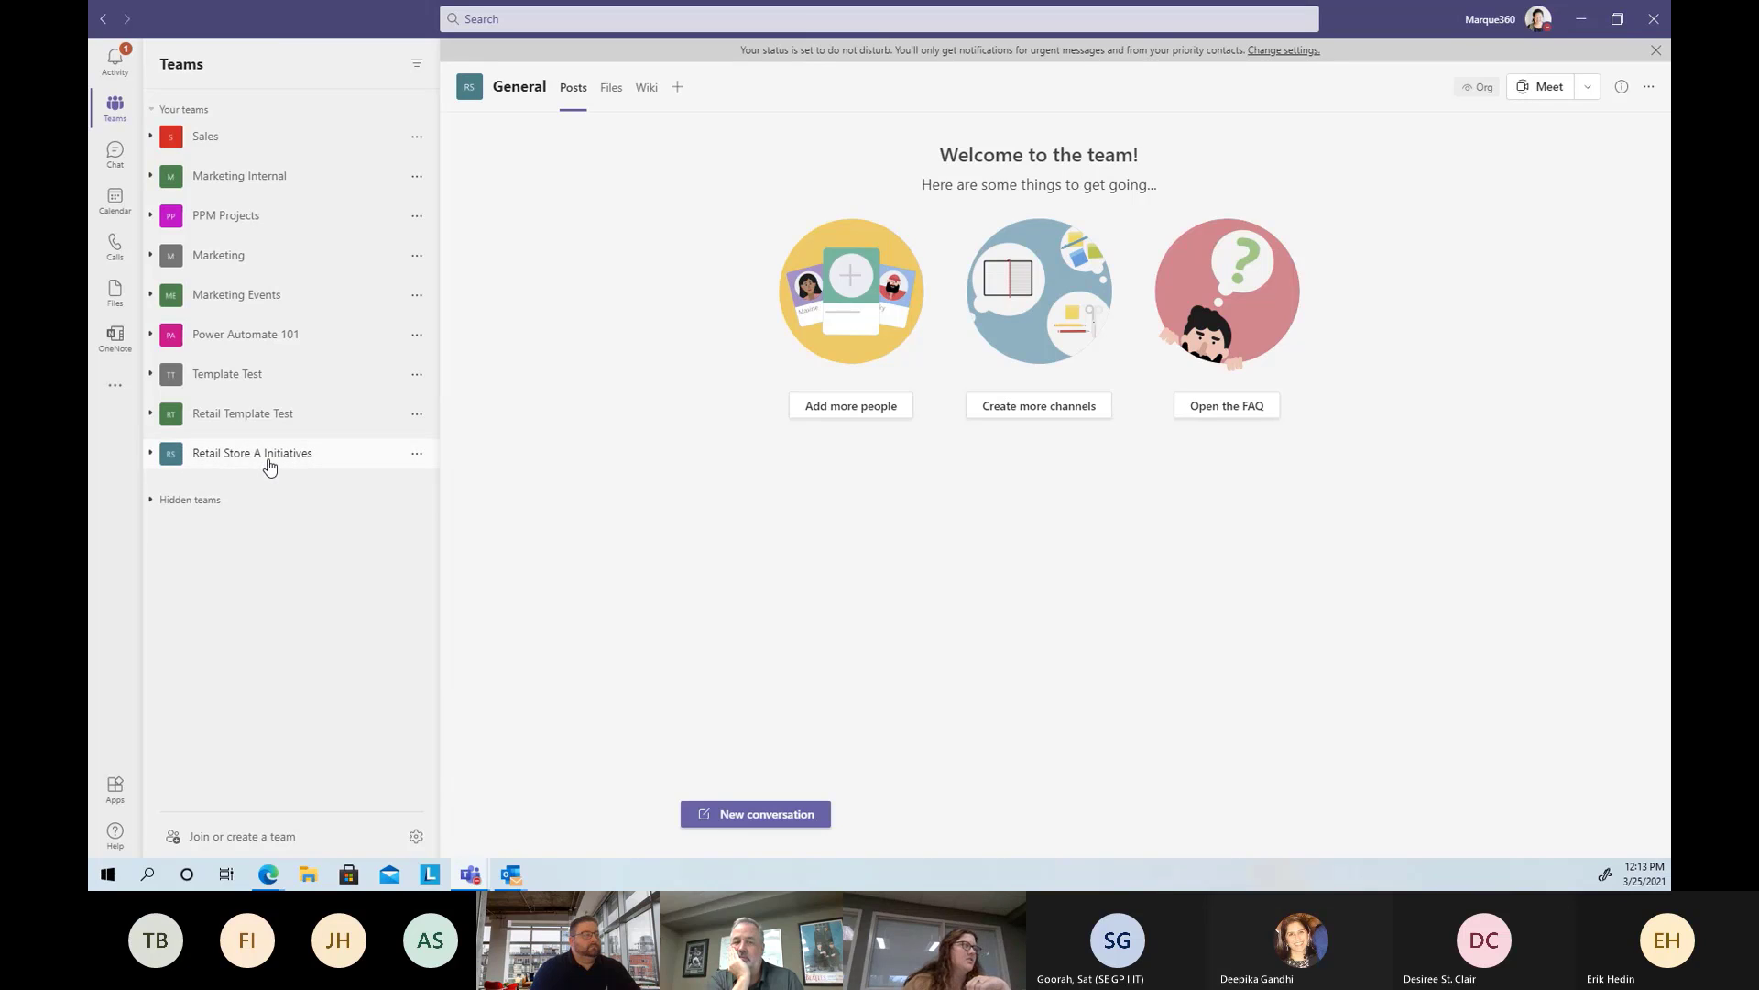
{"action": "left_click", "coordinate": [269, 466]}
Open the hidden Learning channel of Retail Template Test and examine its files and Training whiteboard
{"action": "left_click", "coordinate": [264, 420]}
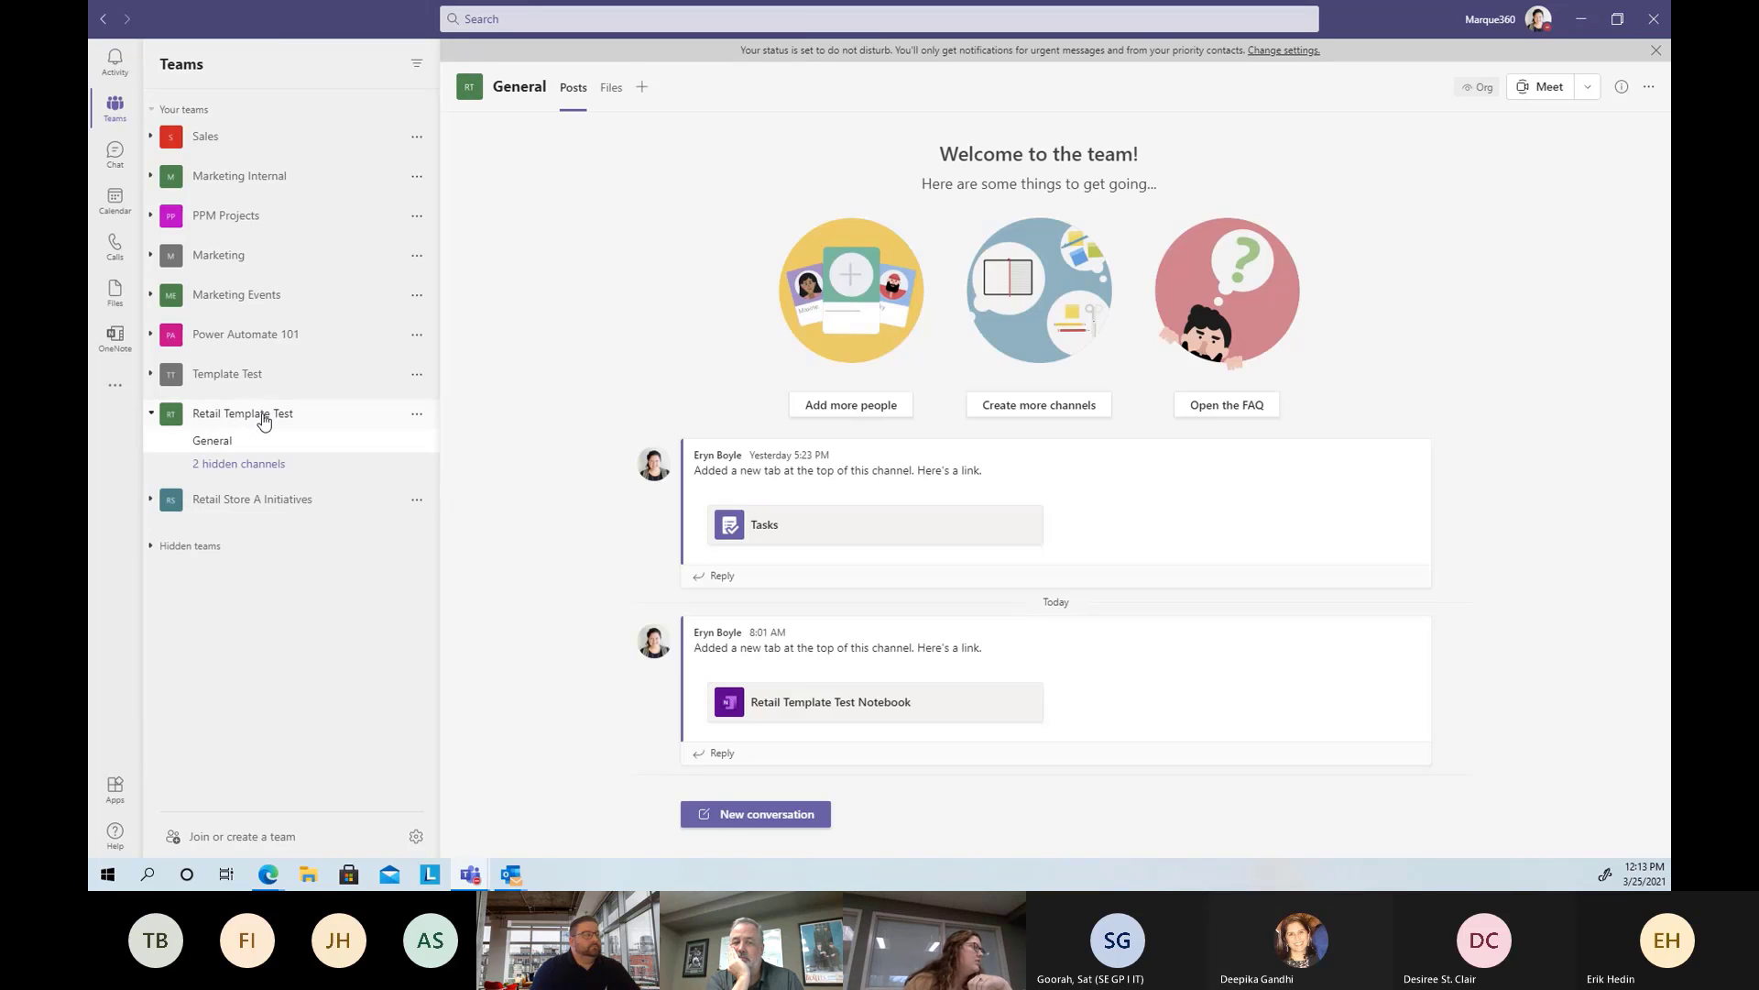
{"action": "left_click", "coordinate": [247, 465]}
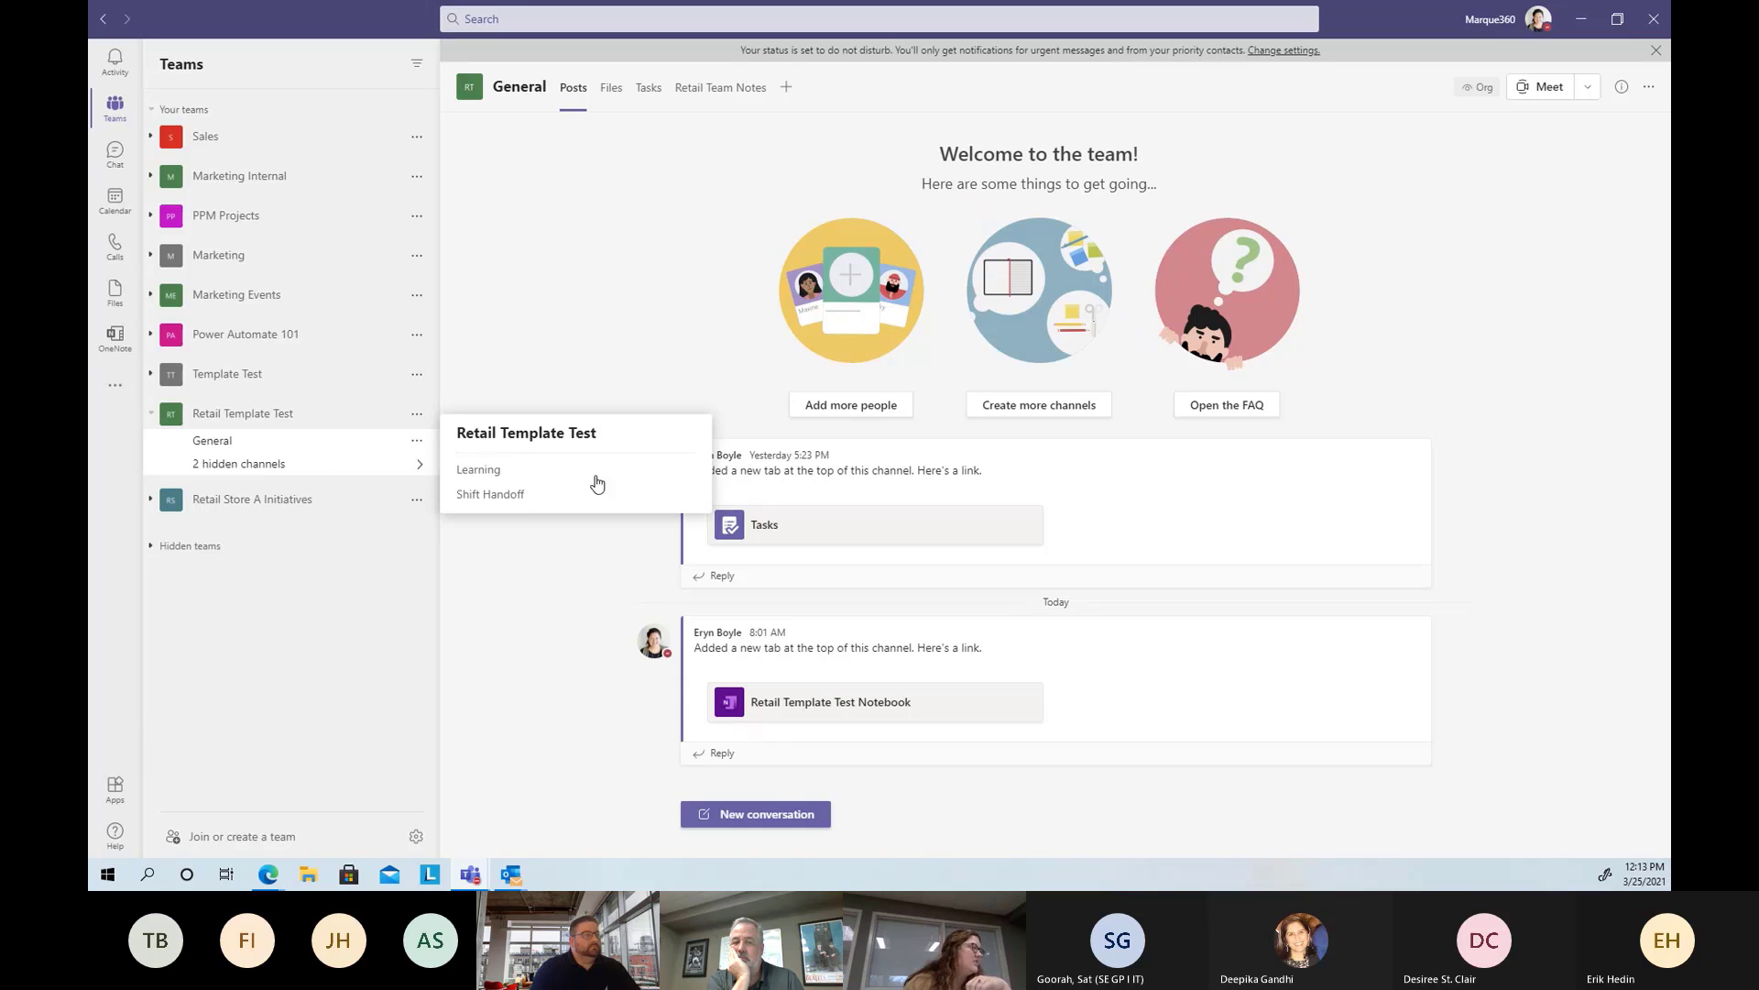
{"action": "left_click", "coordinate": [528, 472]}
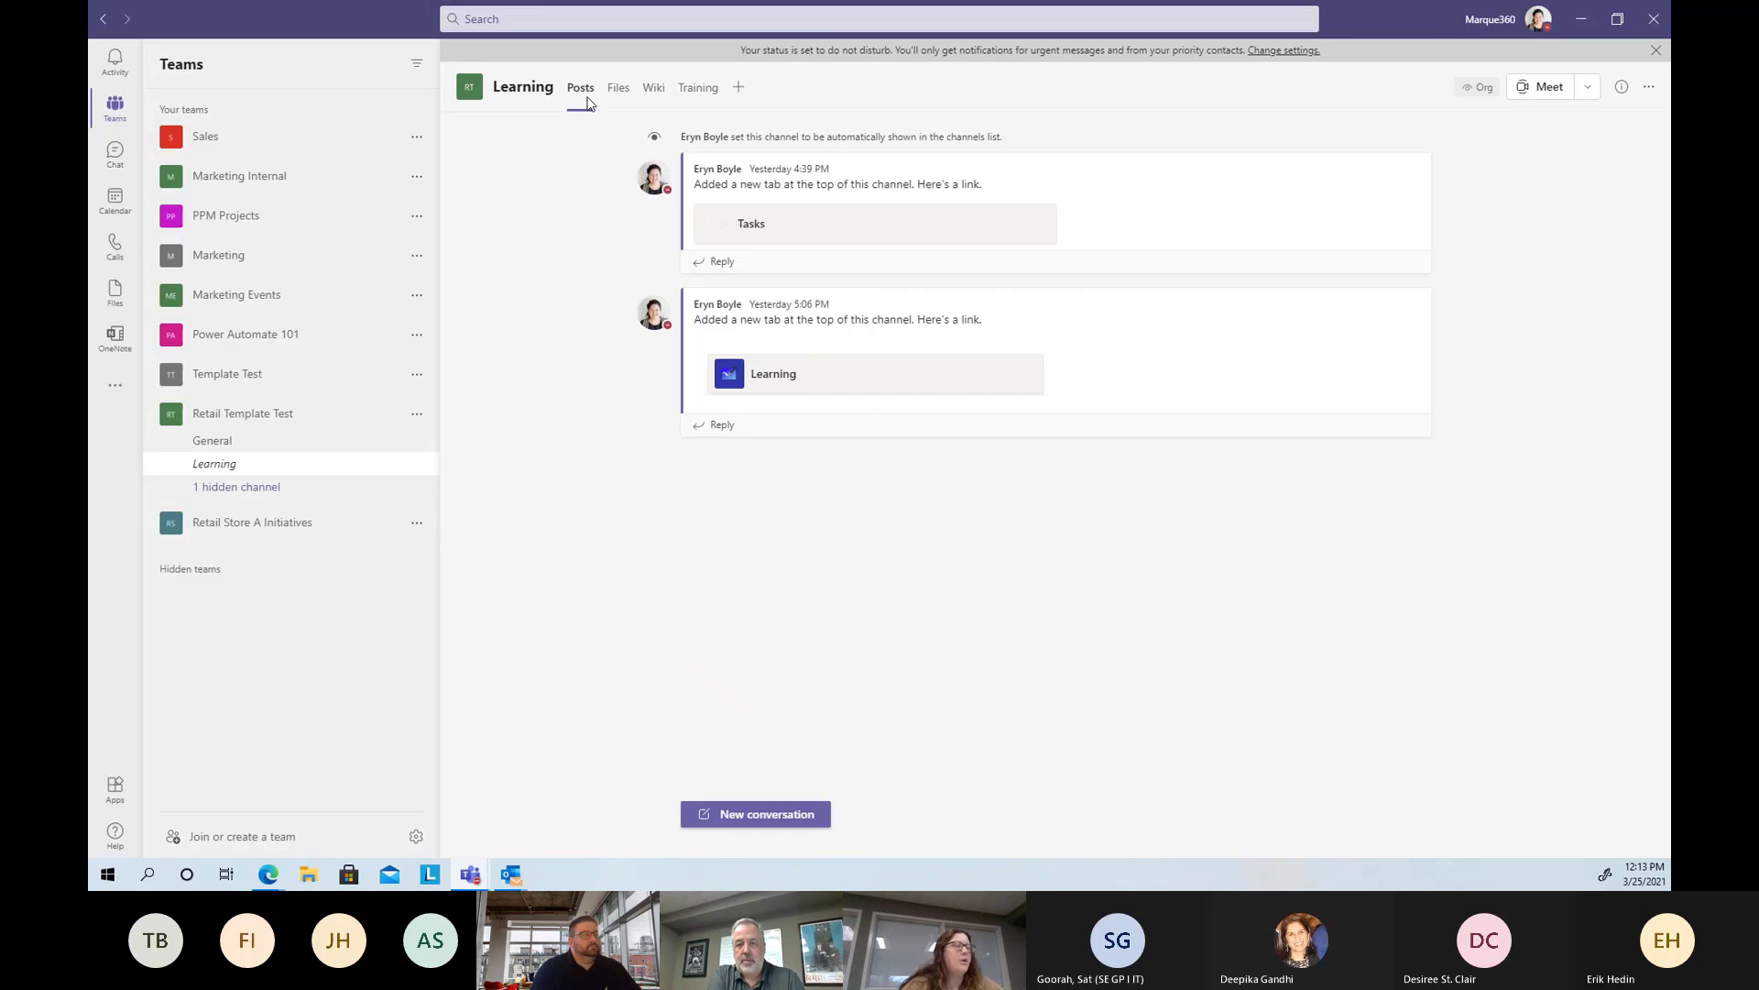
{"action": "left_click", "coordinate": [621, 90]}
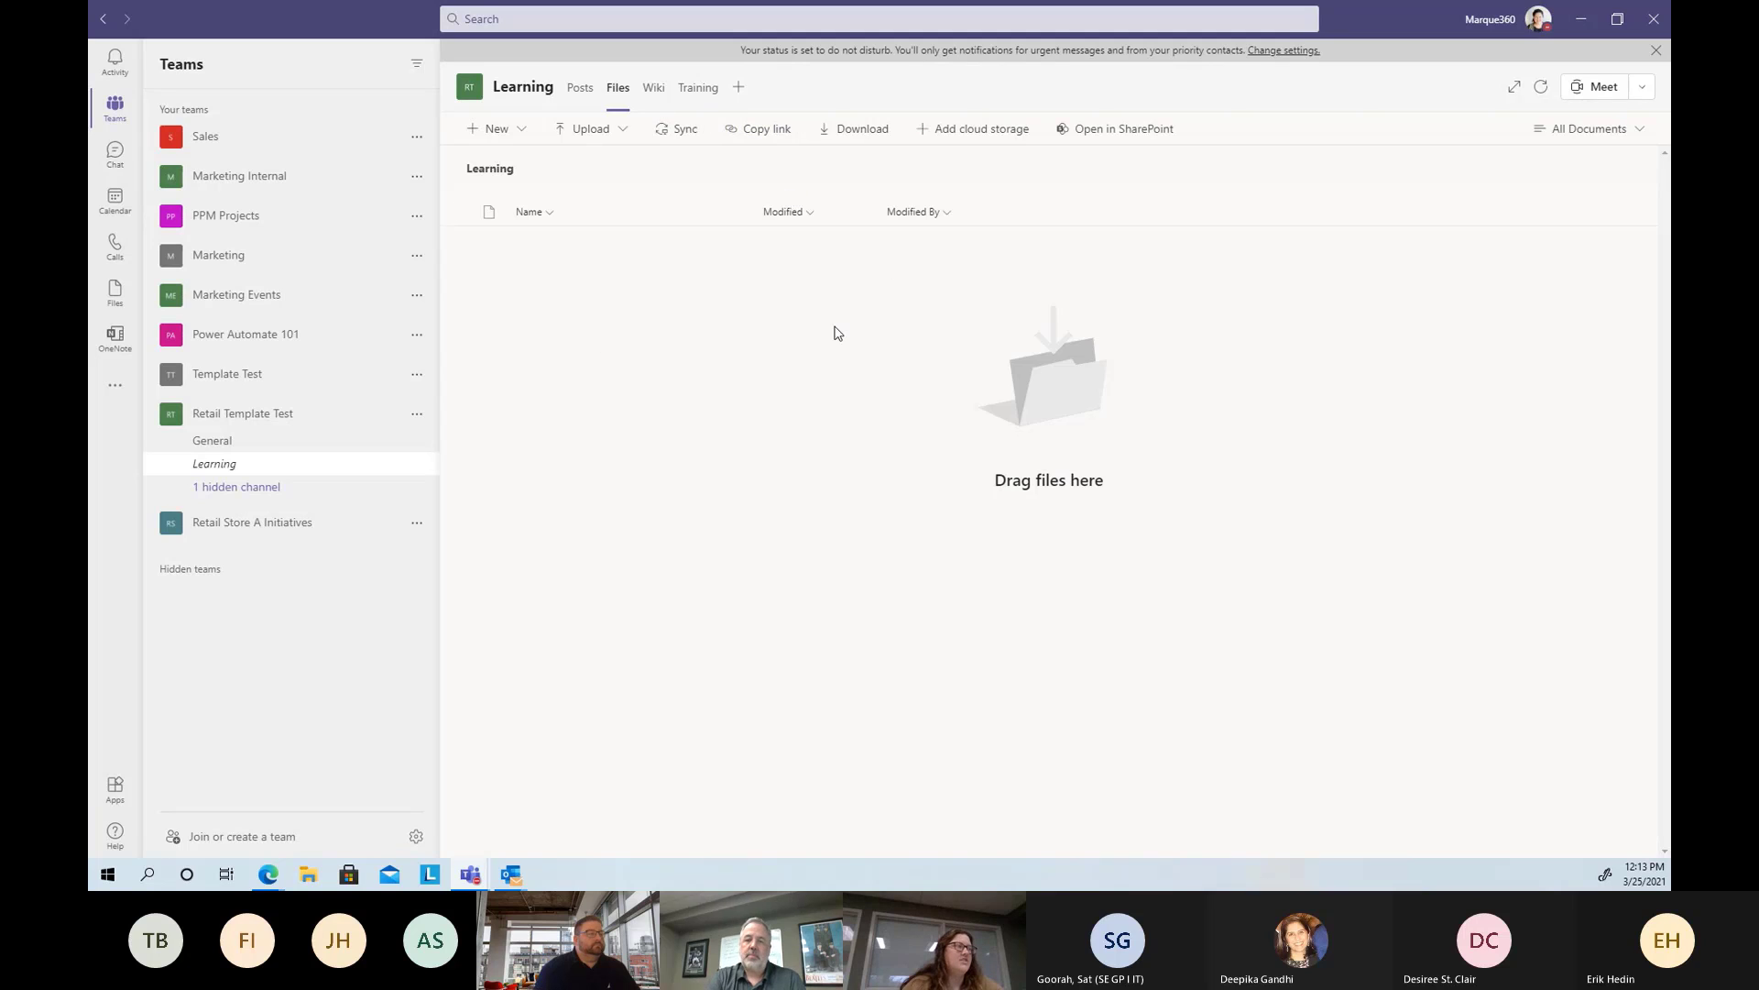
{"action": "left_click", "coordinate": [693, 90]}
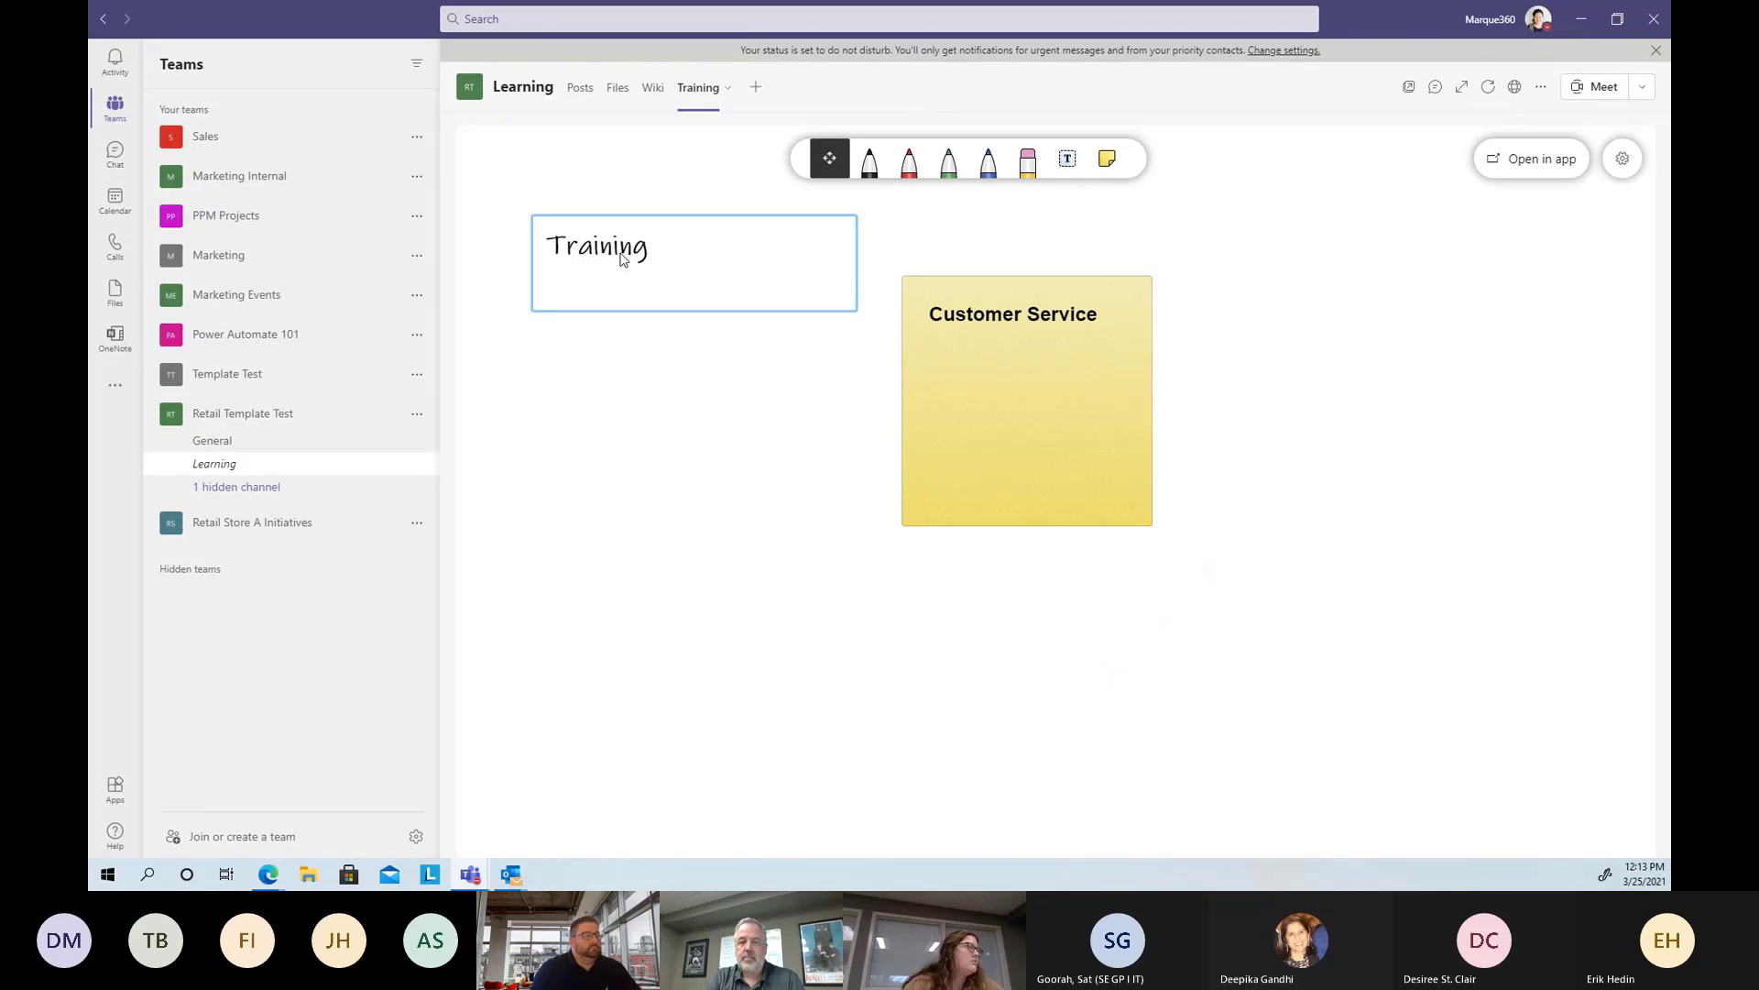
{"action": "left_click", "coordinate": [621, 259]}
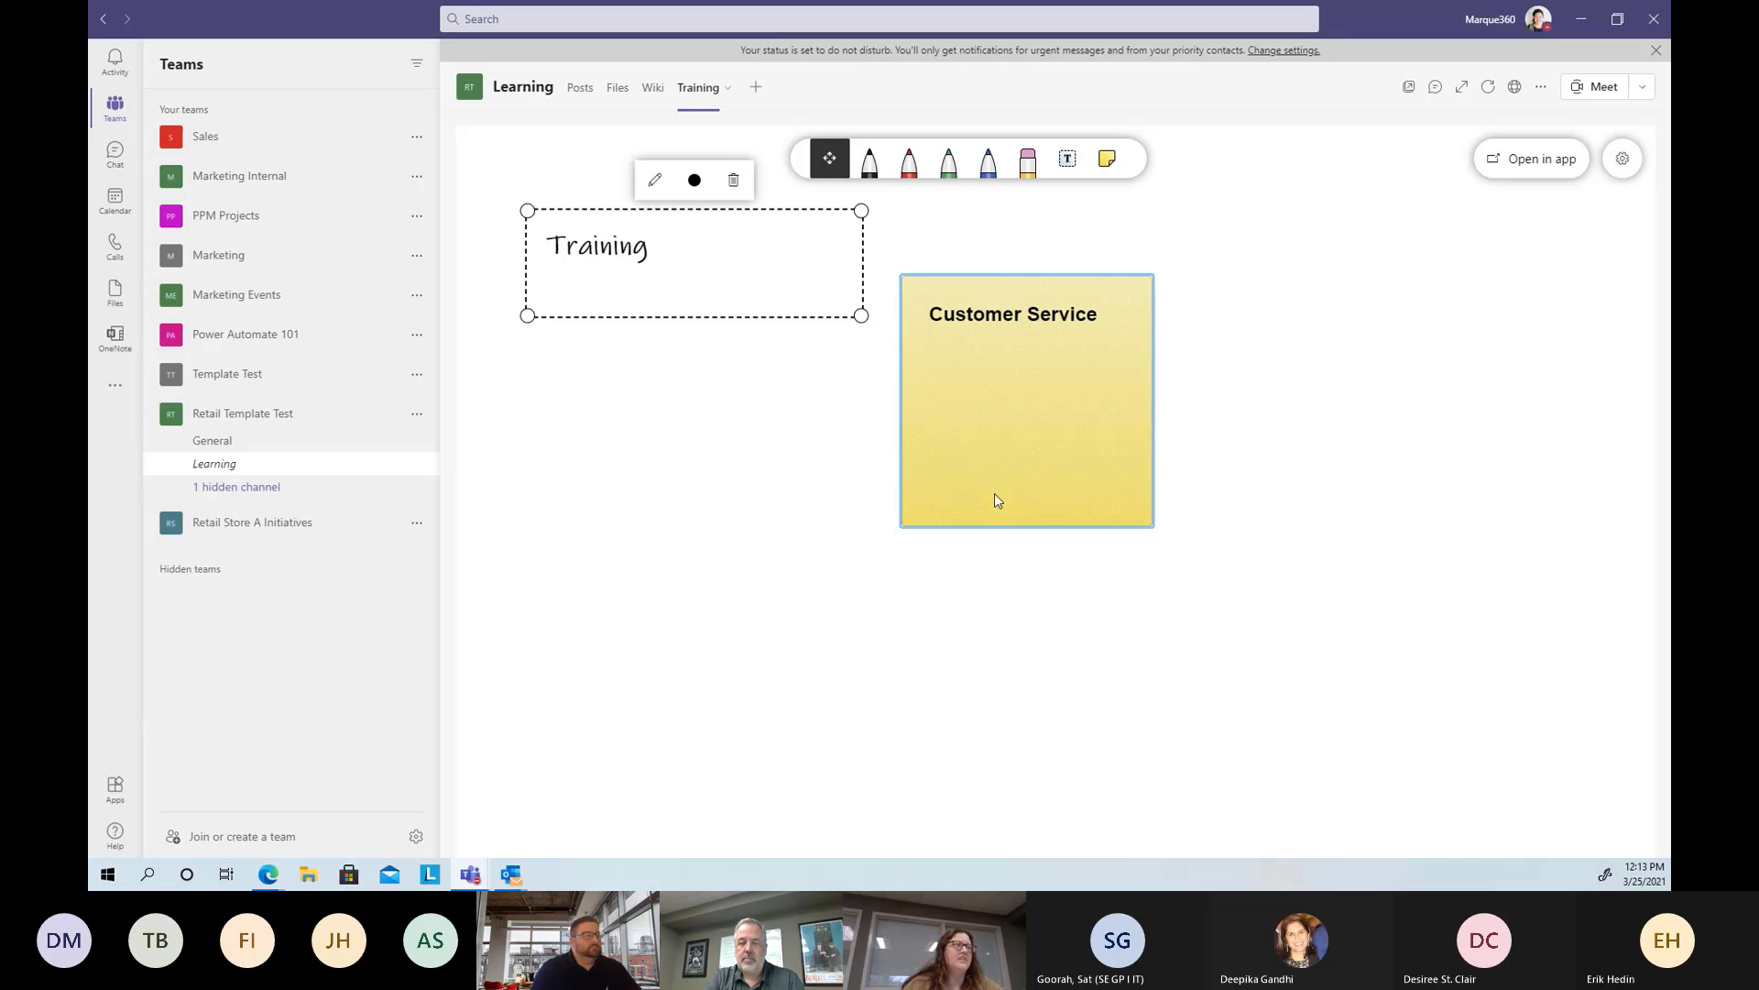
Open the hidden Shift Handoff channel and examine its channel calendar and Shift Change community page
{"action": "left_click", "coordinate": [271, 493]}
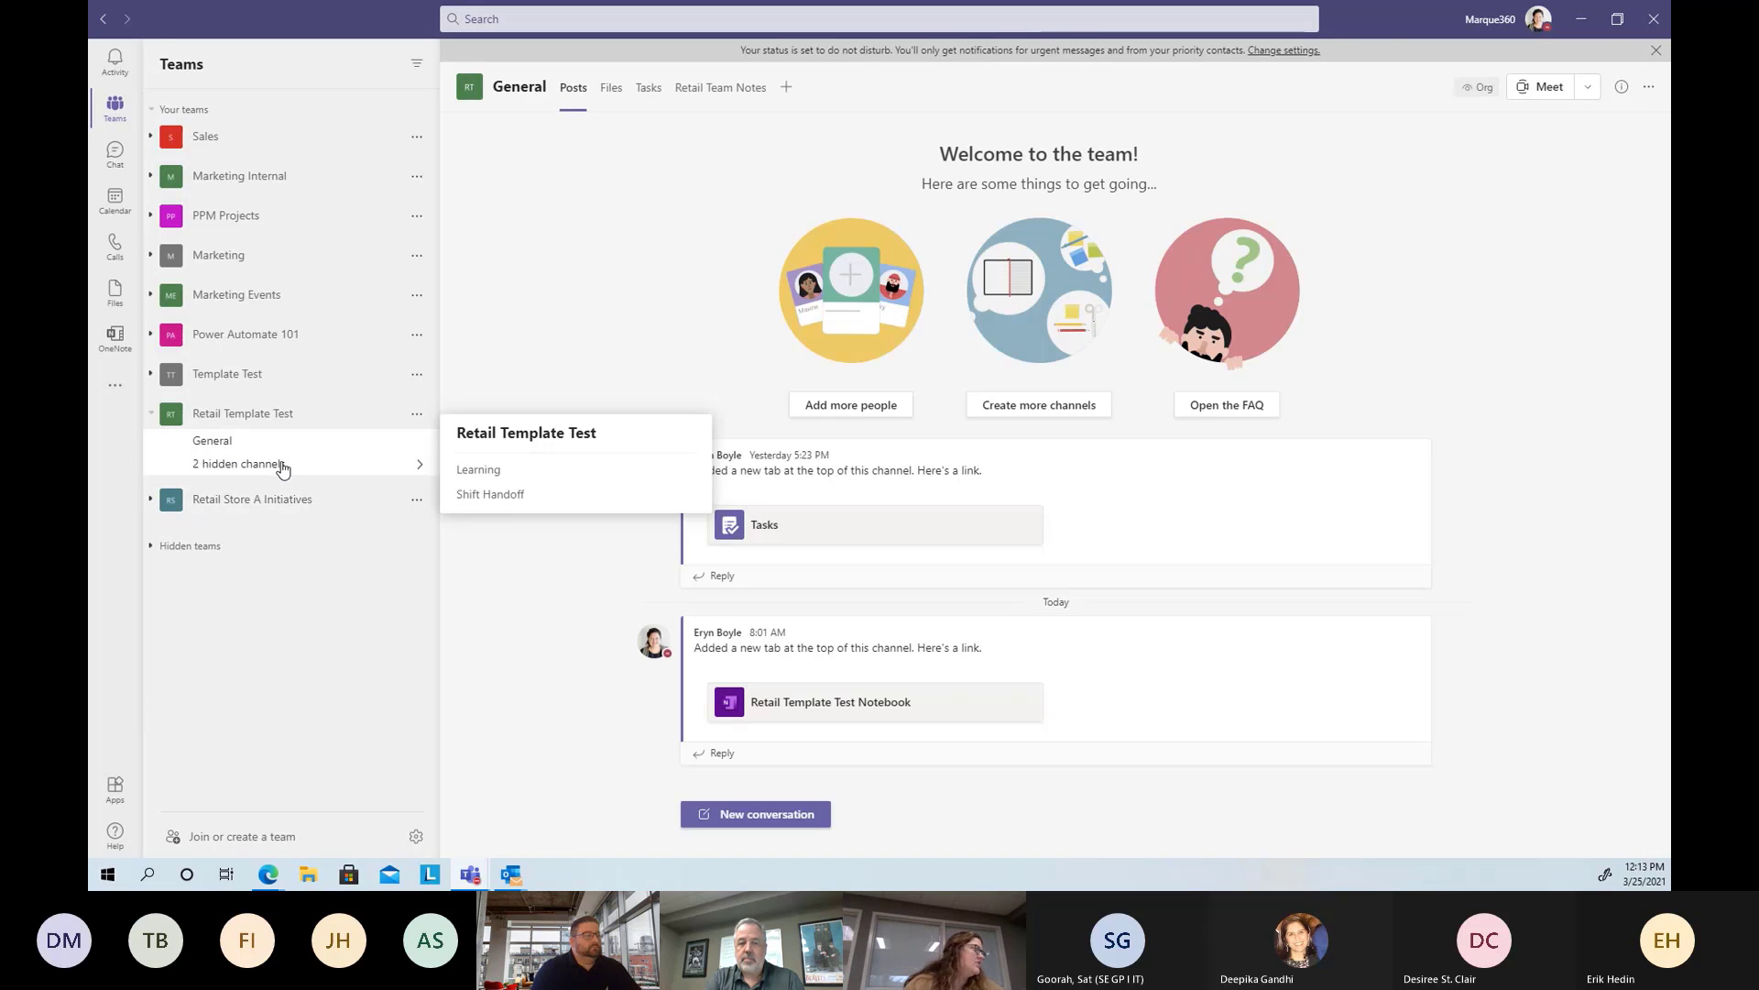
{"action": "left_click", "coordinate": [460, 501]}
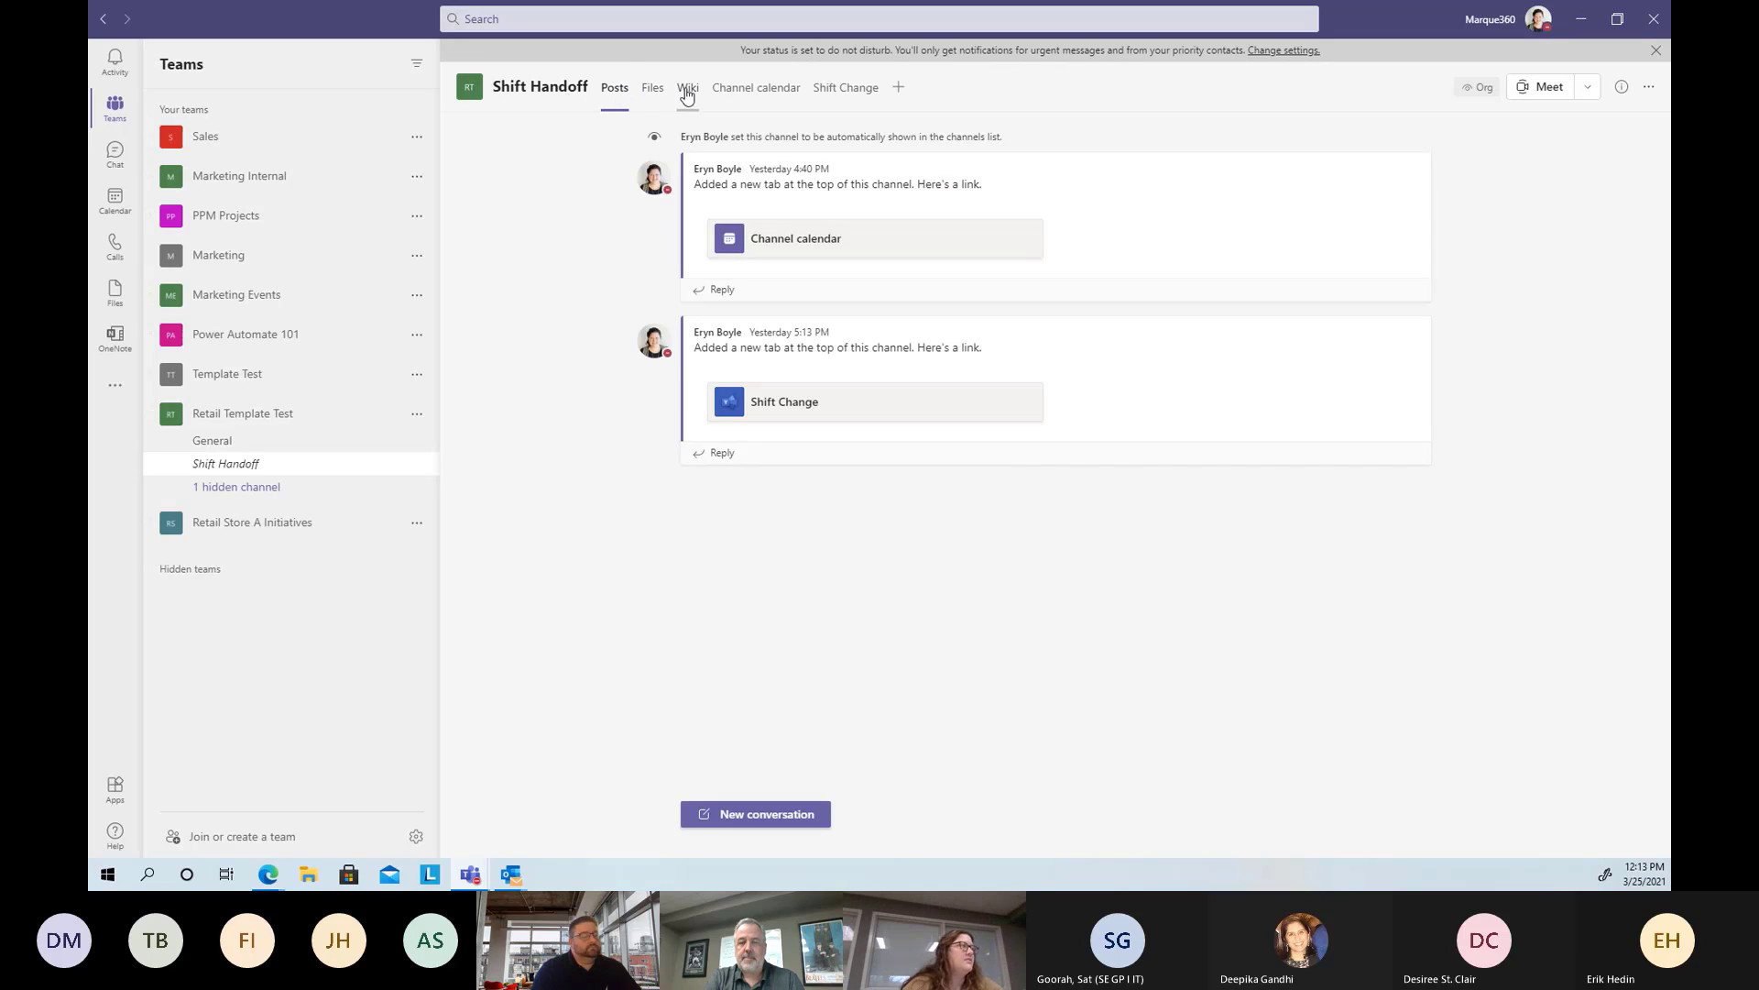
{"action": "left_click", "coordinate": [757, 89]}
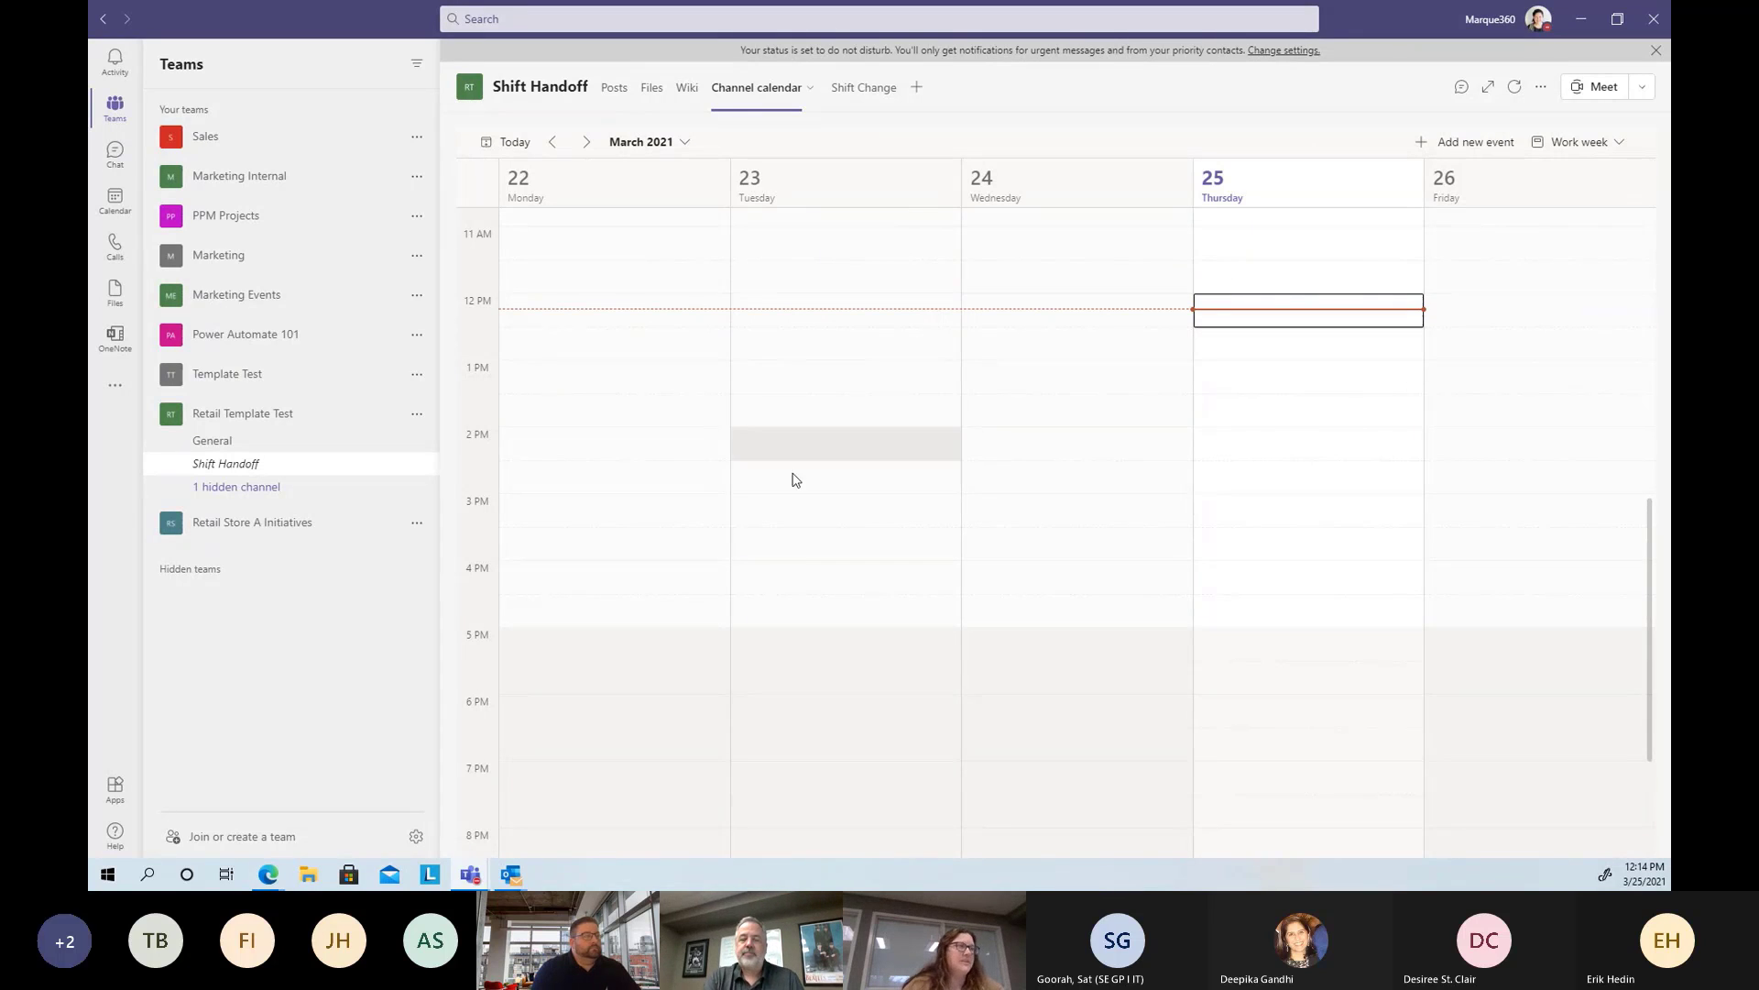
{"action": "left_click", "coordinate": [855, 88]}
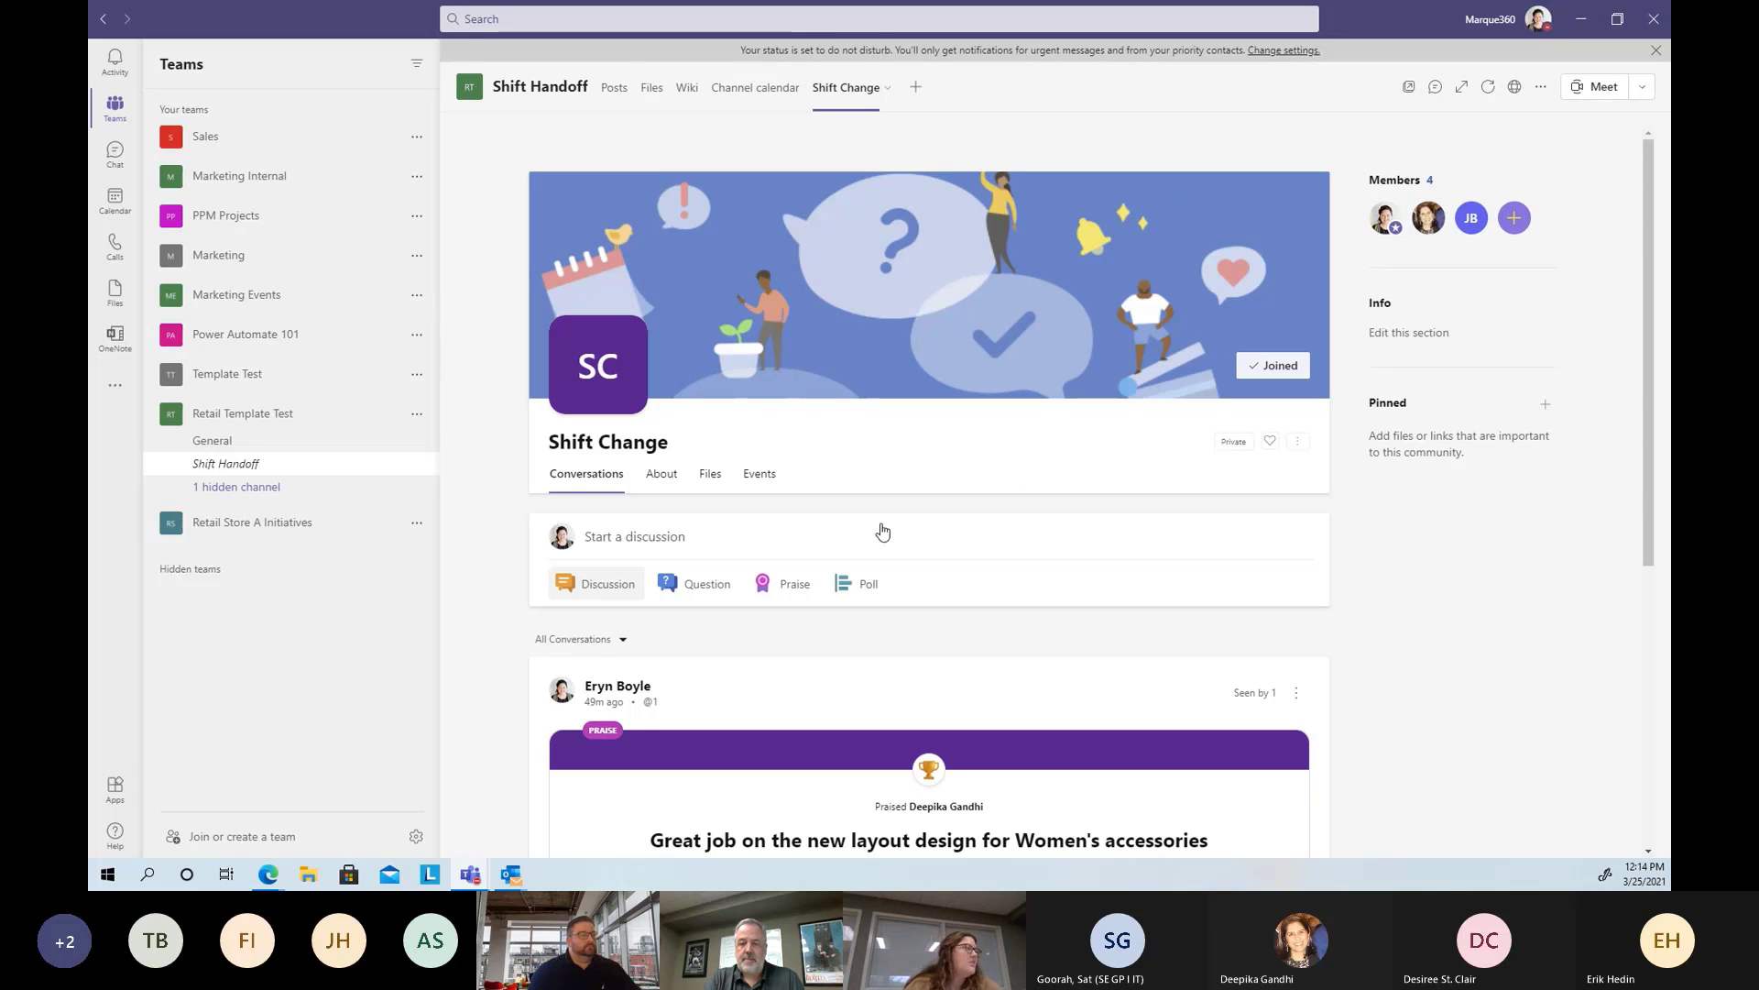
Review the posted conversations in the Shift Change community of the Shift Handoff channel
{"action": "scroll", "coordinate": [1060, 245], "scroll_direction": "down", "scroll_amount": 3}
{"action": "scroll", "coordinate": [779, 357], "scroll_direction": "down", "scroll_amount": 2}
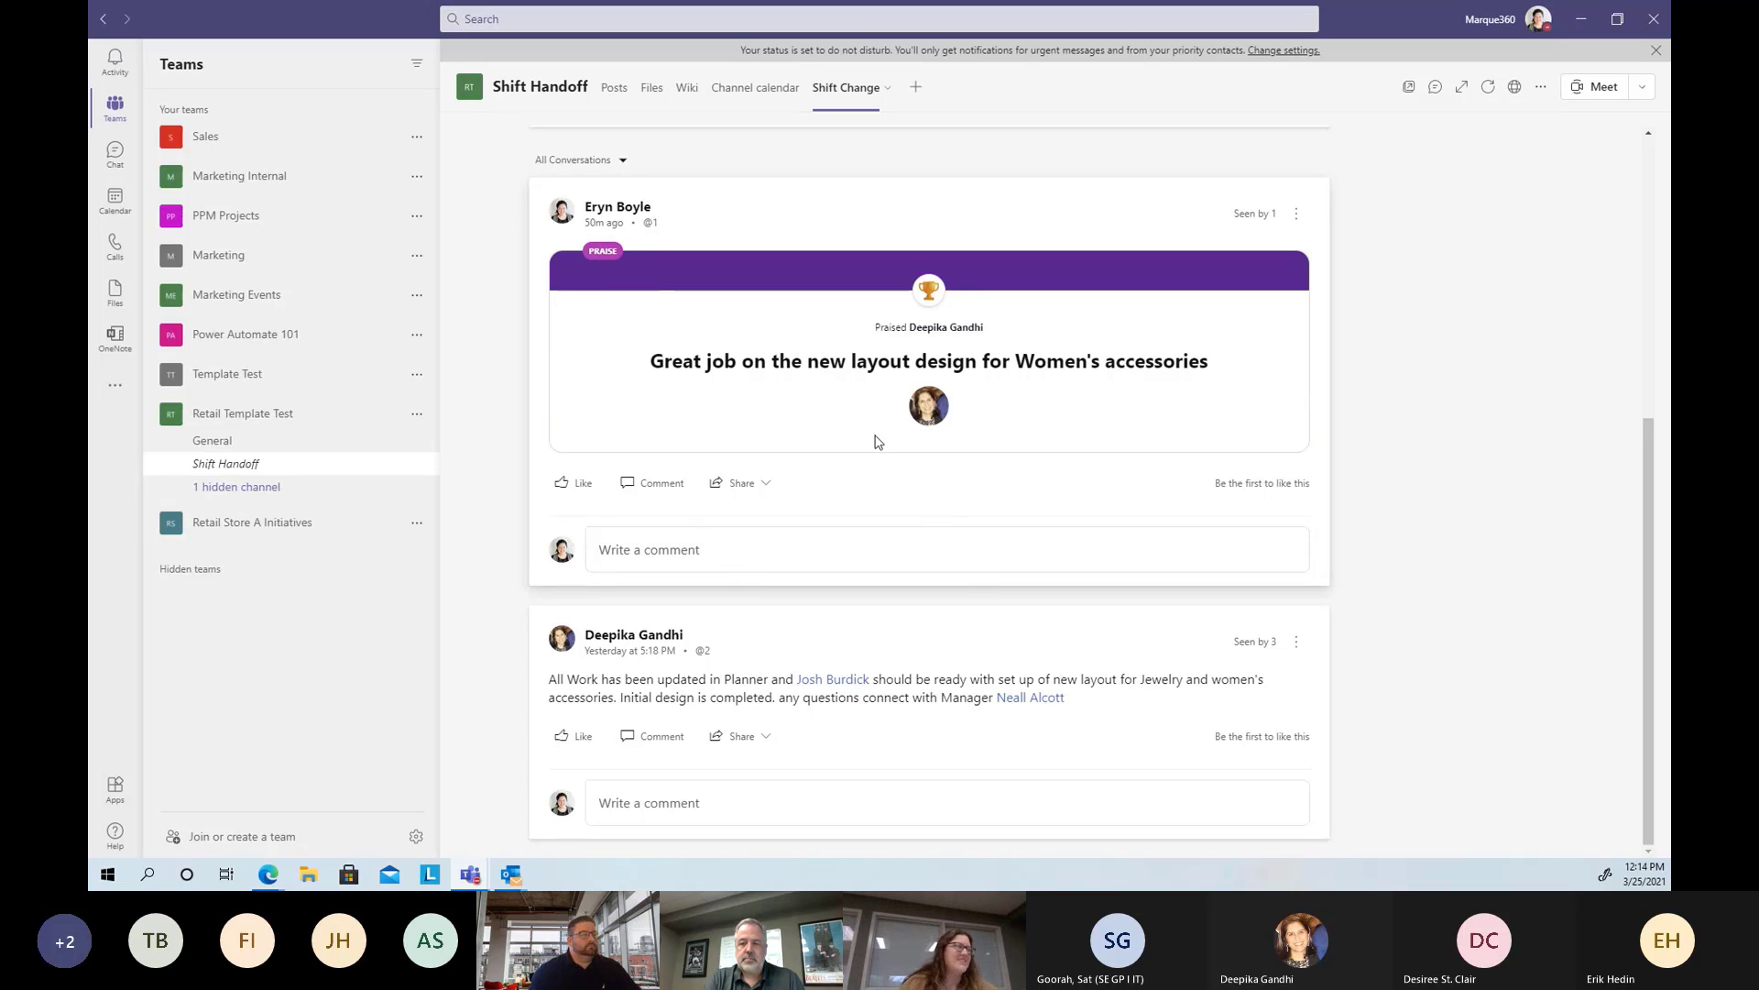
{"action": "scroll", "coordinate": [878, 442], "scroll_direction": "up", "scroll_amount": 5}
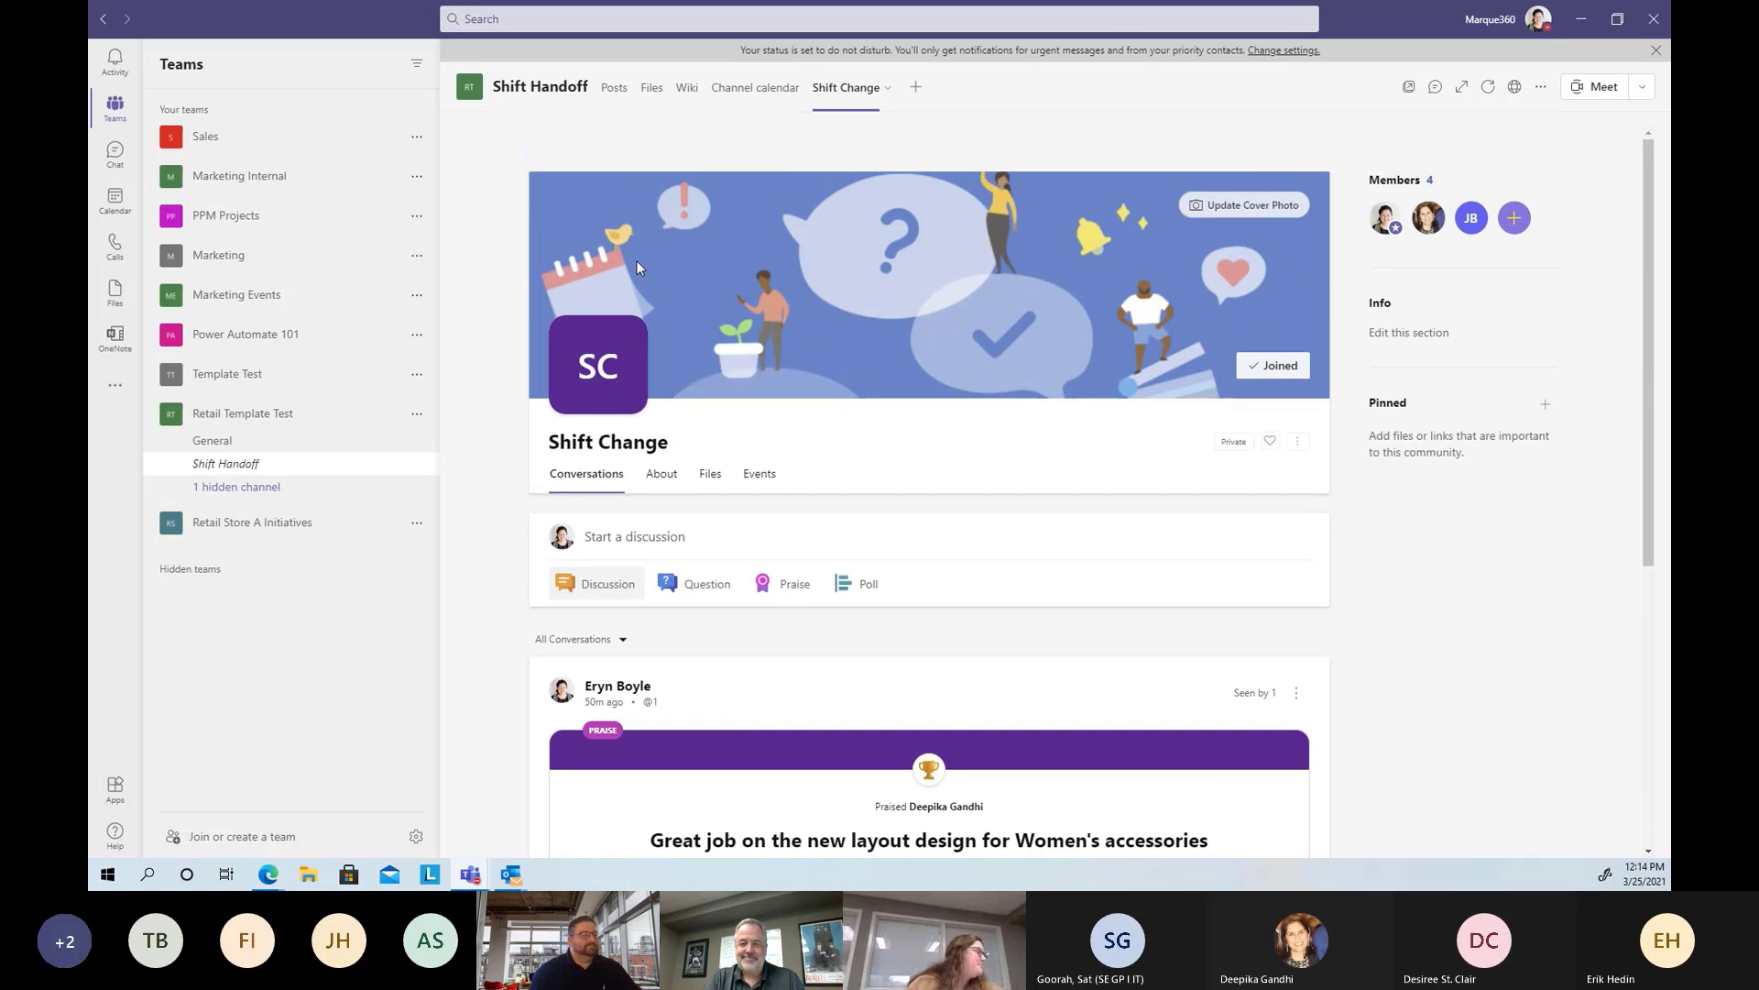
Open the General channel of Retail Store A Initiatives and check its options for adding a tab
{"action": "left_click", "coordinate": [272, 534]}
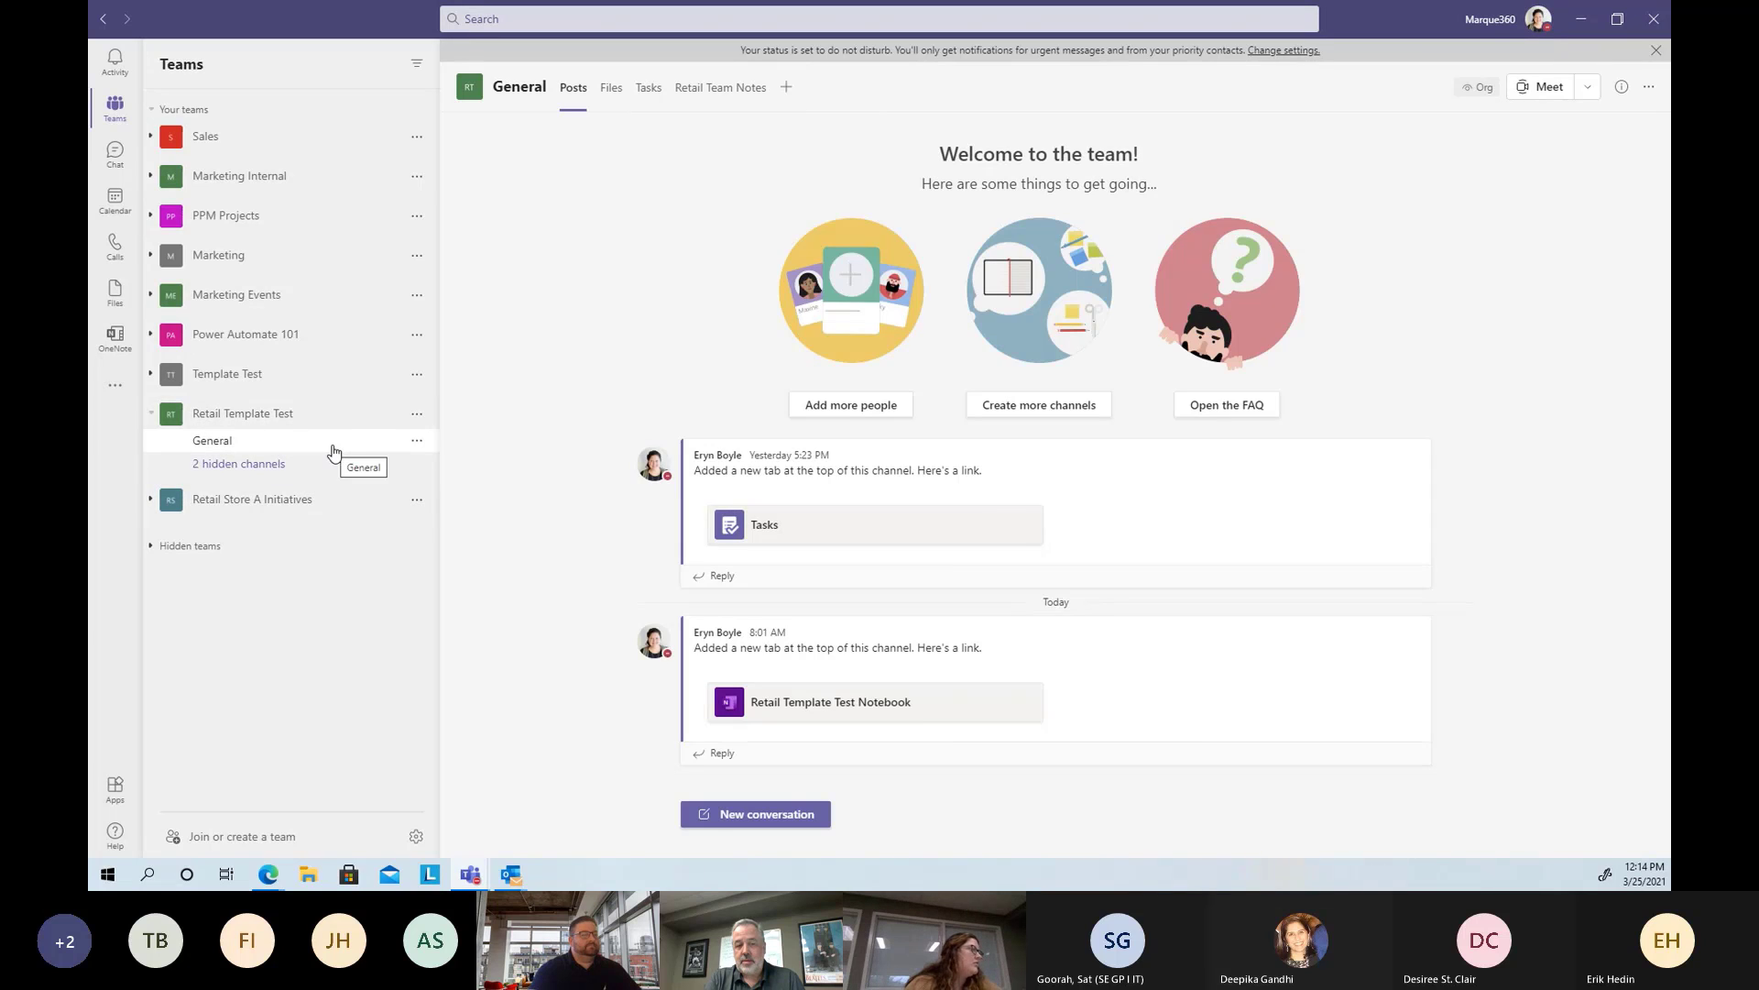
{"action": "left_click", "coordinate": [225, 500]}
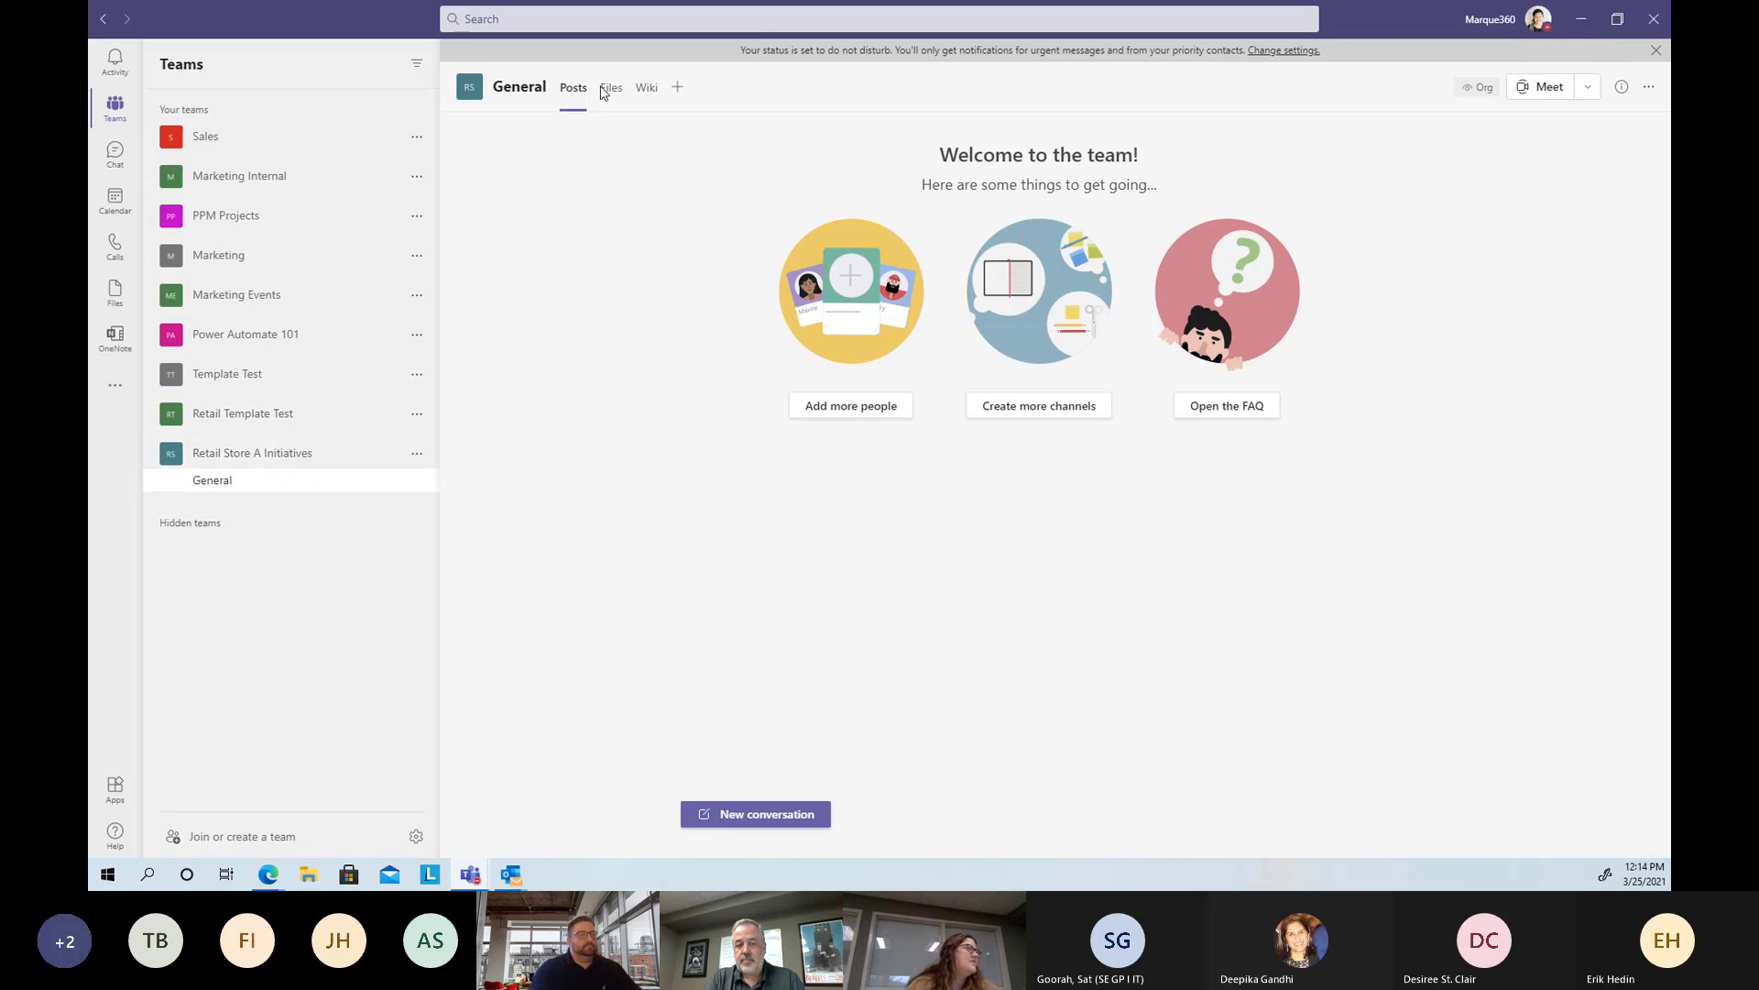
{"action": "left_click", "coordinate": [678, 90]}
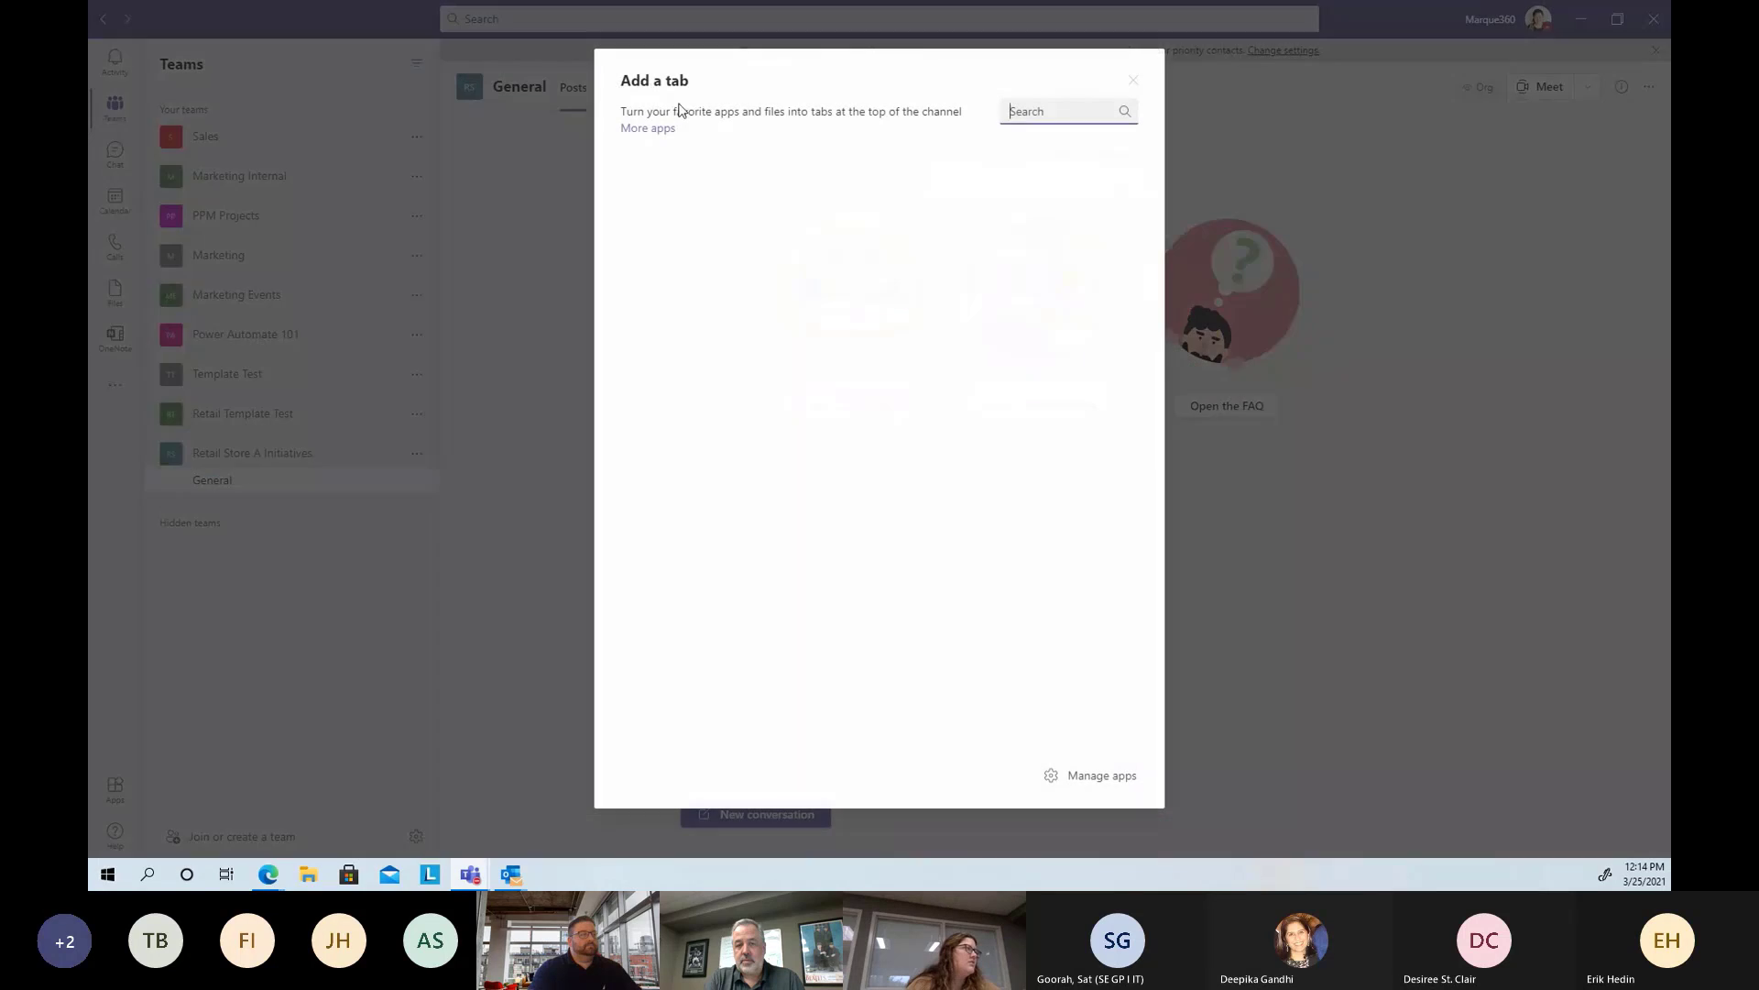
{"action": "left_click", "coordinate": [1134, 81]}
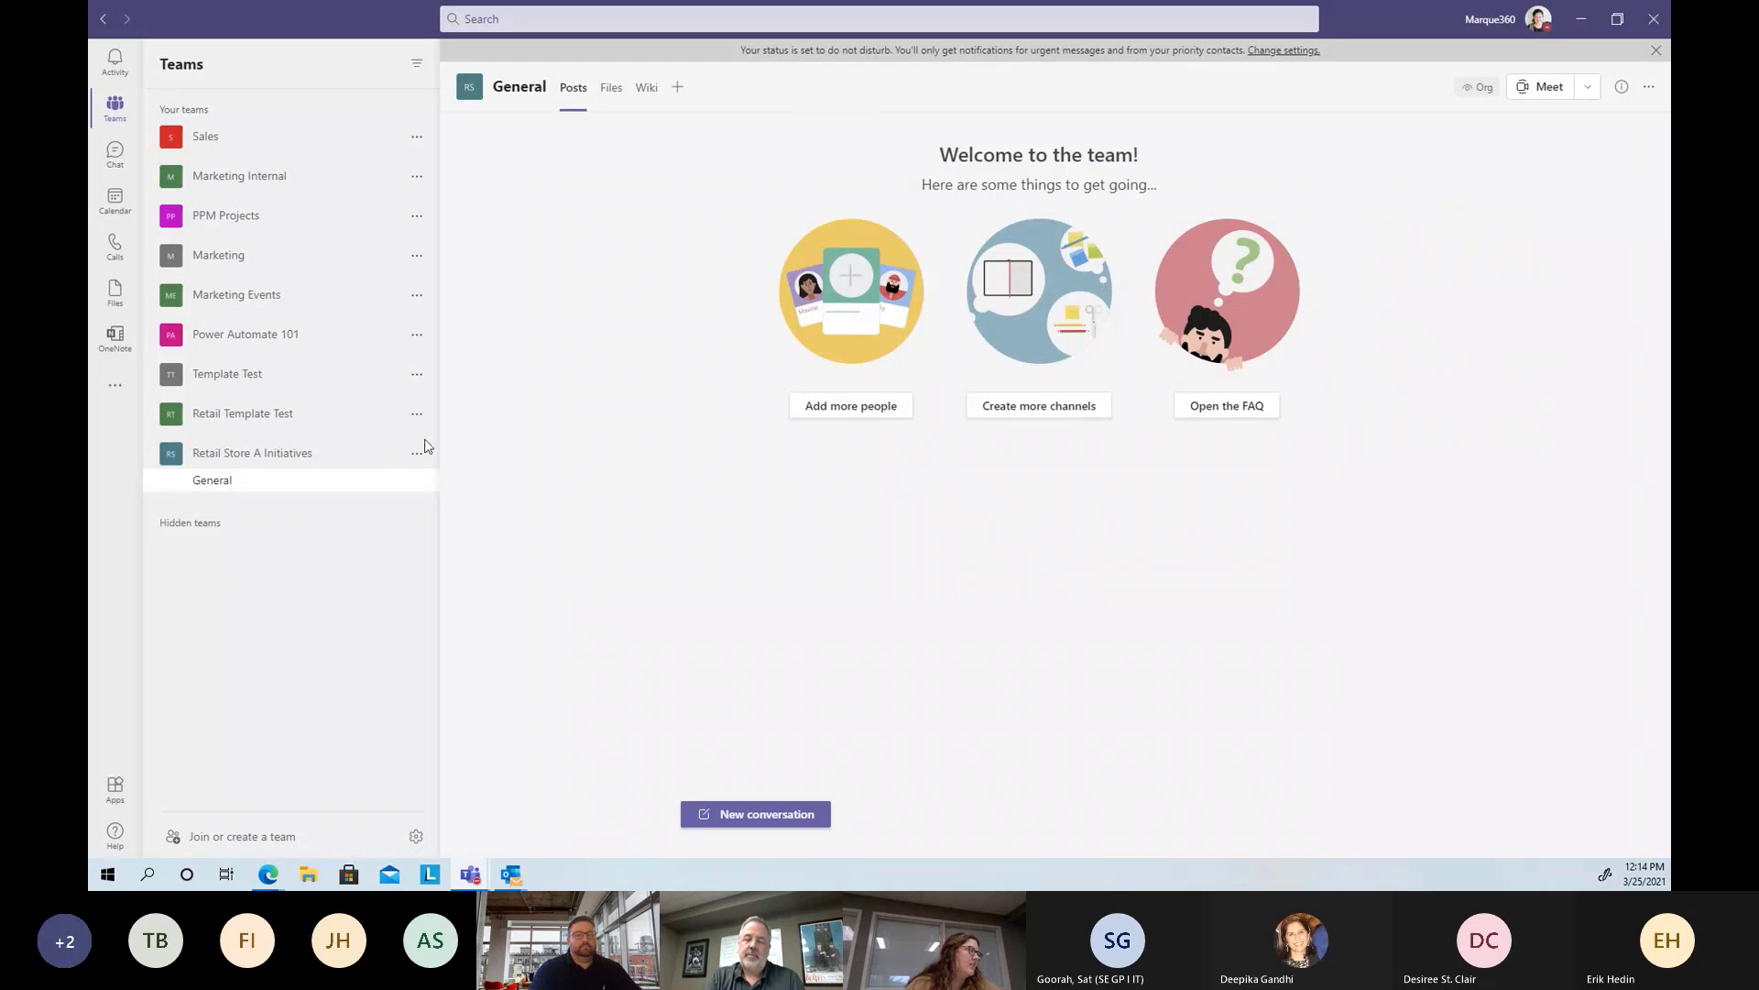
{"action": "left_click", "coordinate": [420, 454]}
{"action": "left_click", "coordinate": [251, 456]}
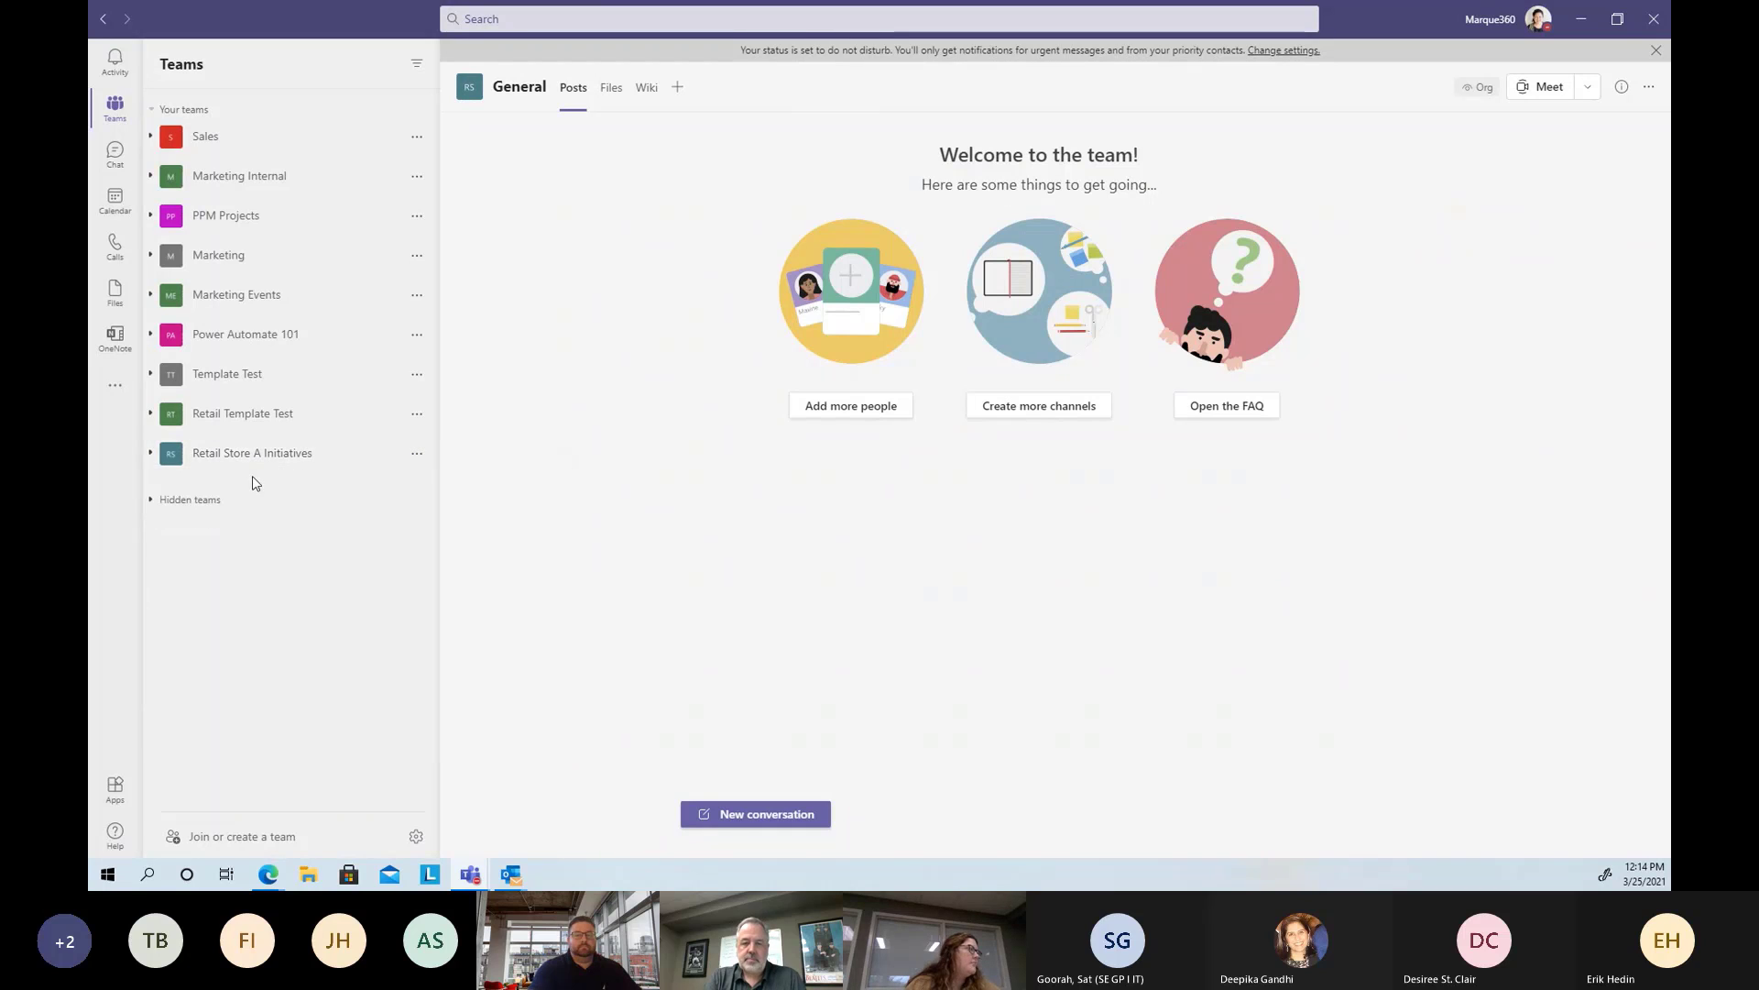
{"action": "left_click", "coordinate": [251, 457]}
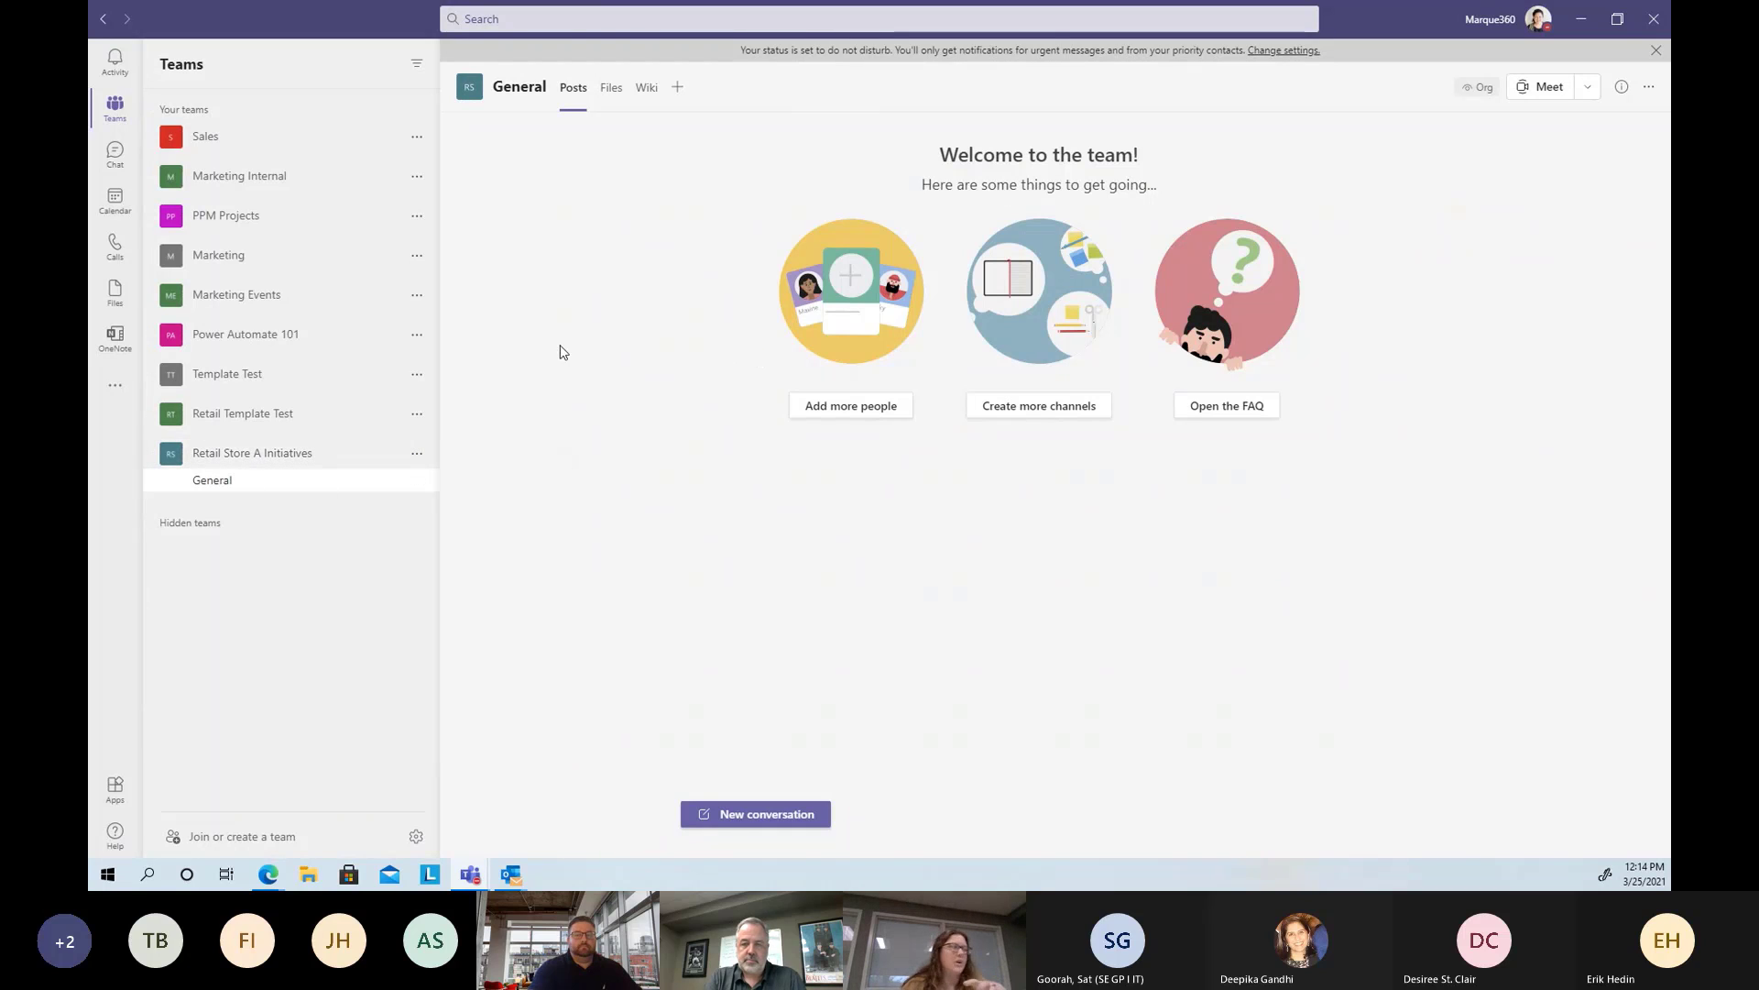
Compare the General channels of Retail Template Test and Retail Store A Initiatives, and inspect the latter's hidden channels, including Learning
{"action": "left_click", "coordinate": [241, 414]}
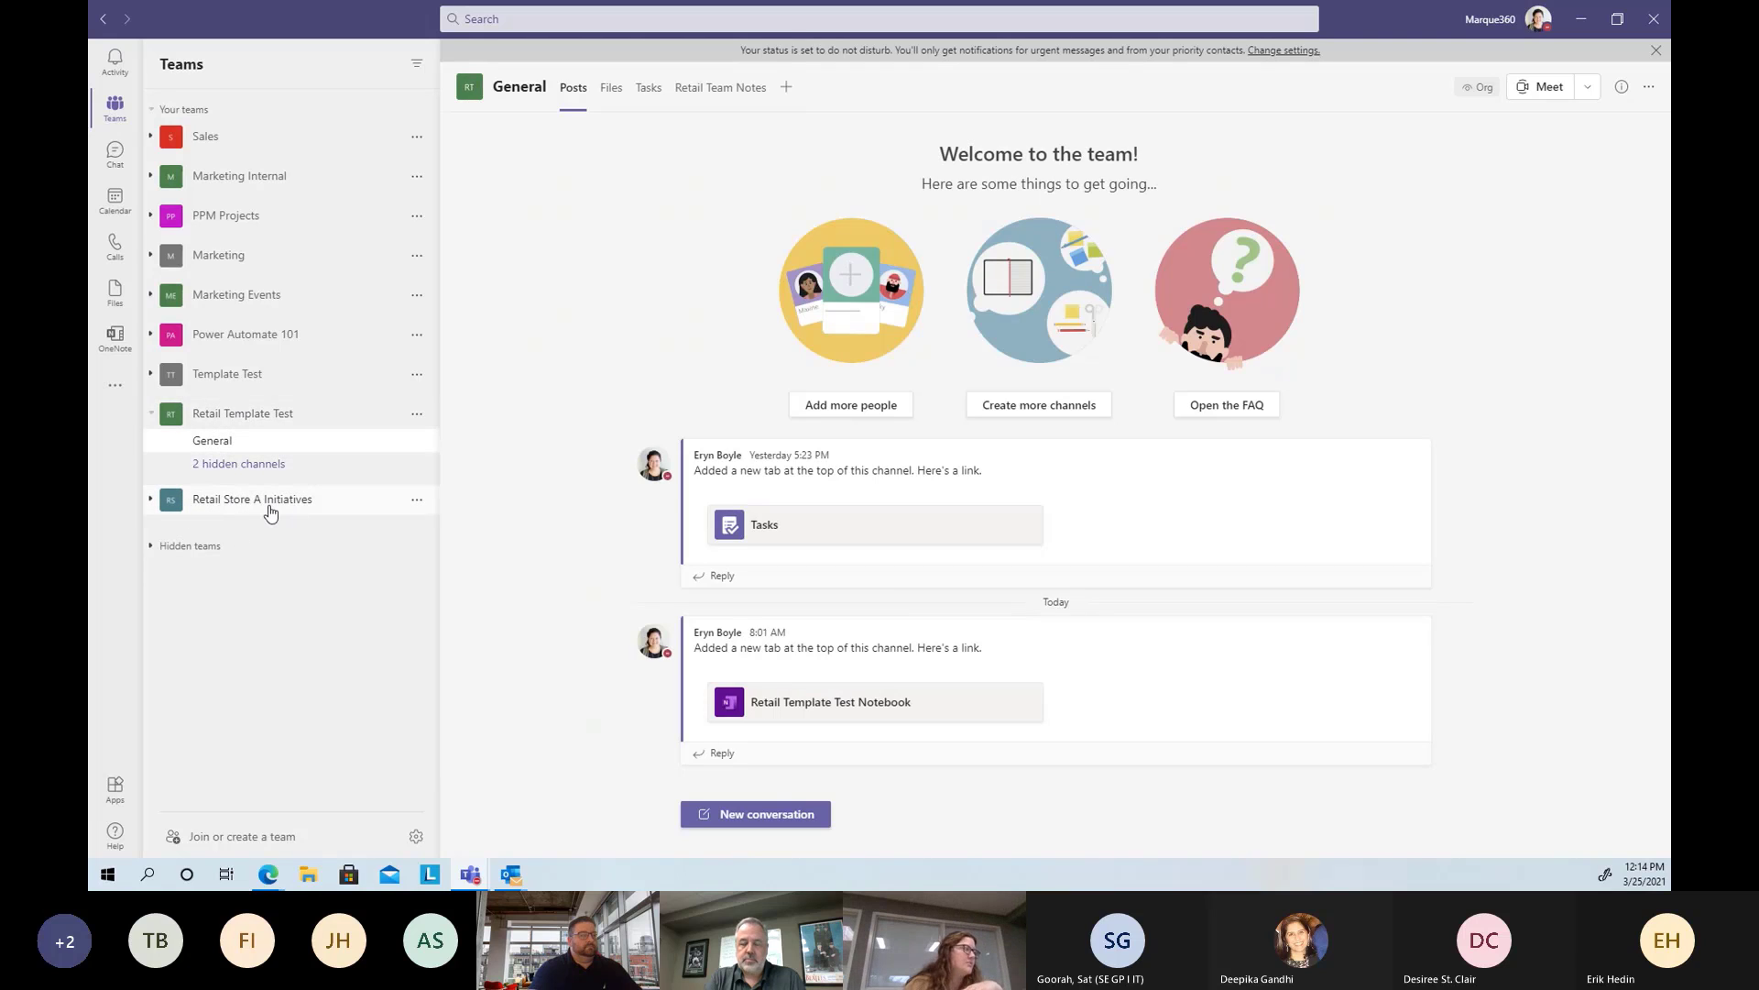
{"action": "left_click", "coordinate": [272, 511]}
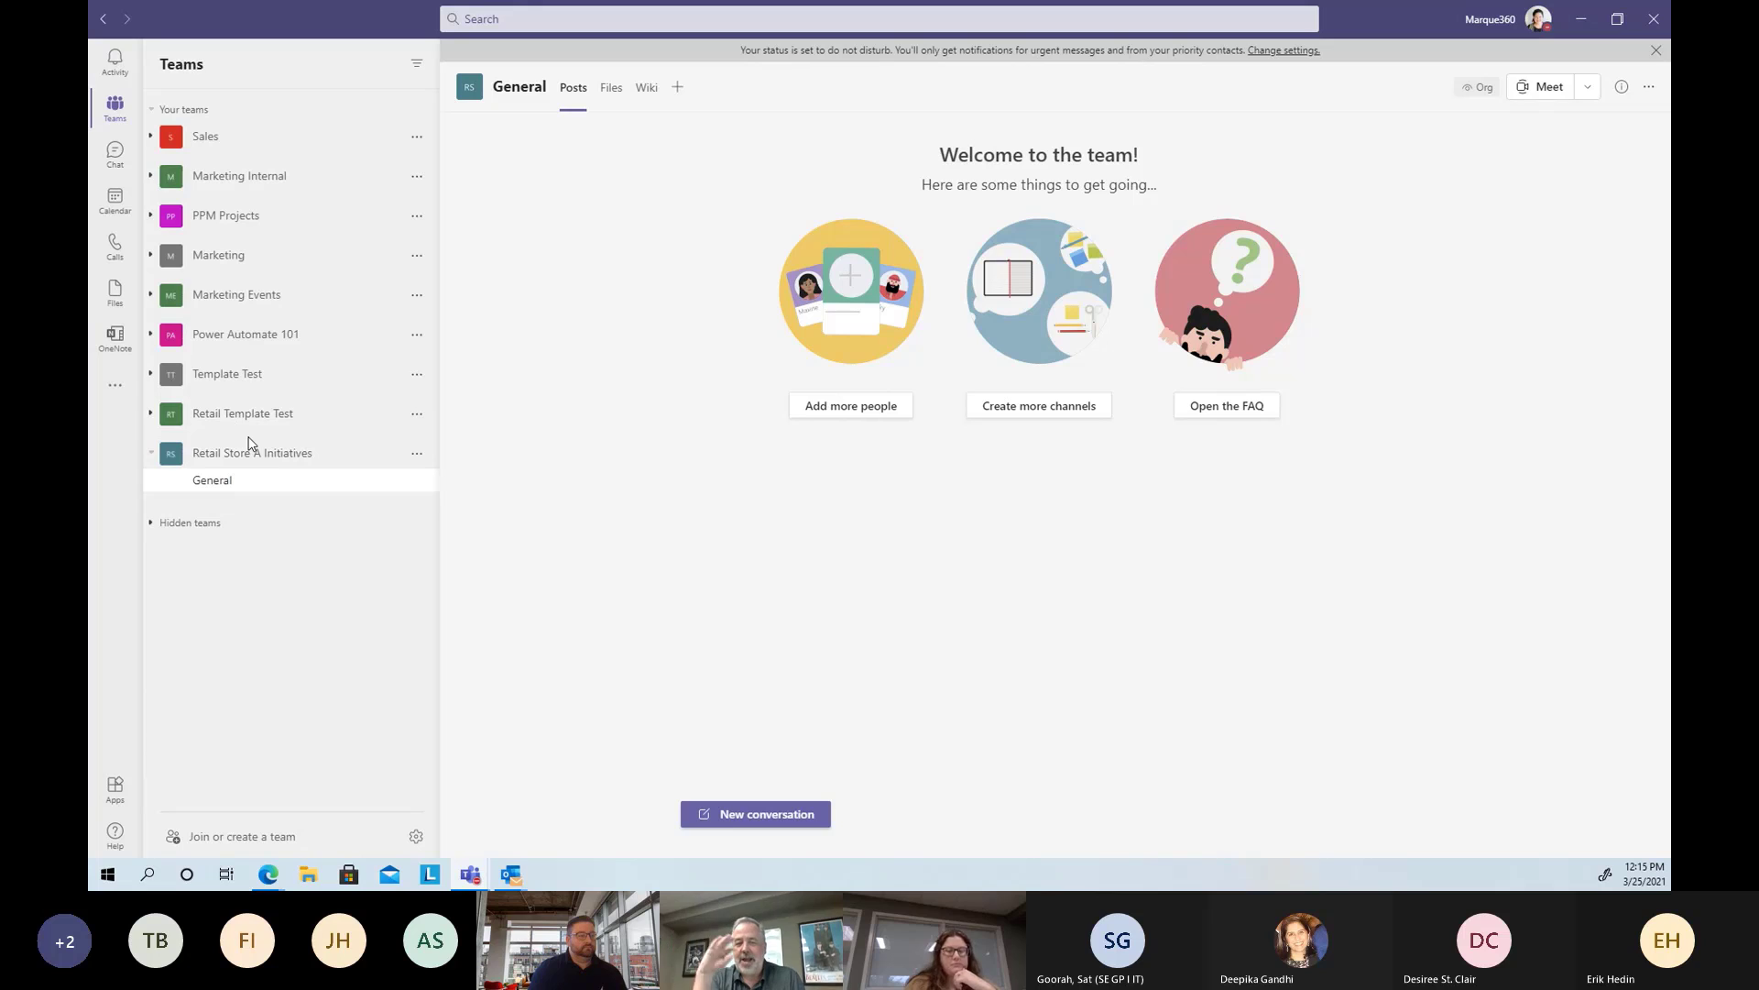
{"action": "mouse_move", "coordinate": [264, 458]}
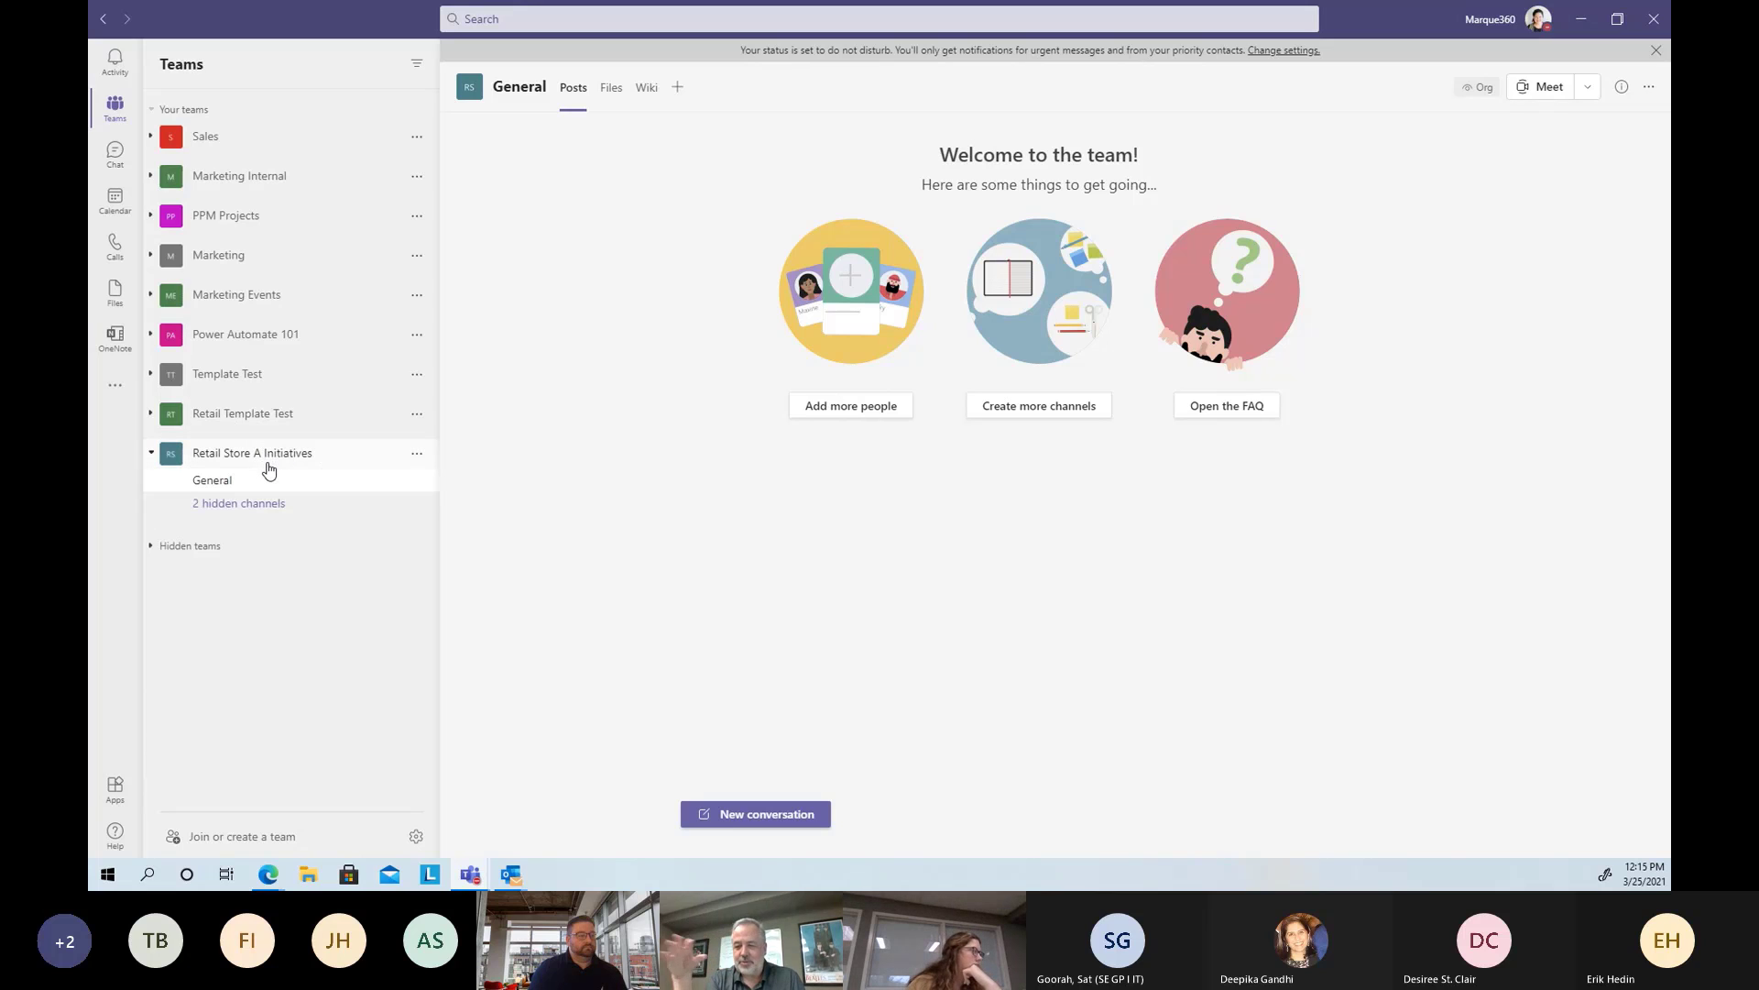
{"action": "left_click", "coordinate": [271, 503]}
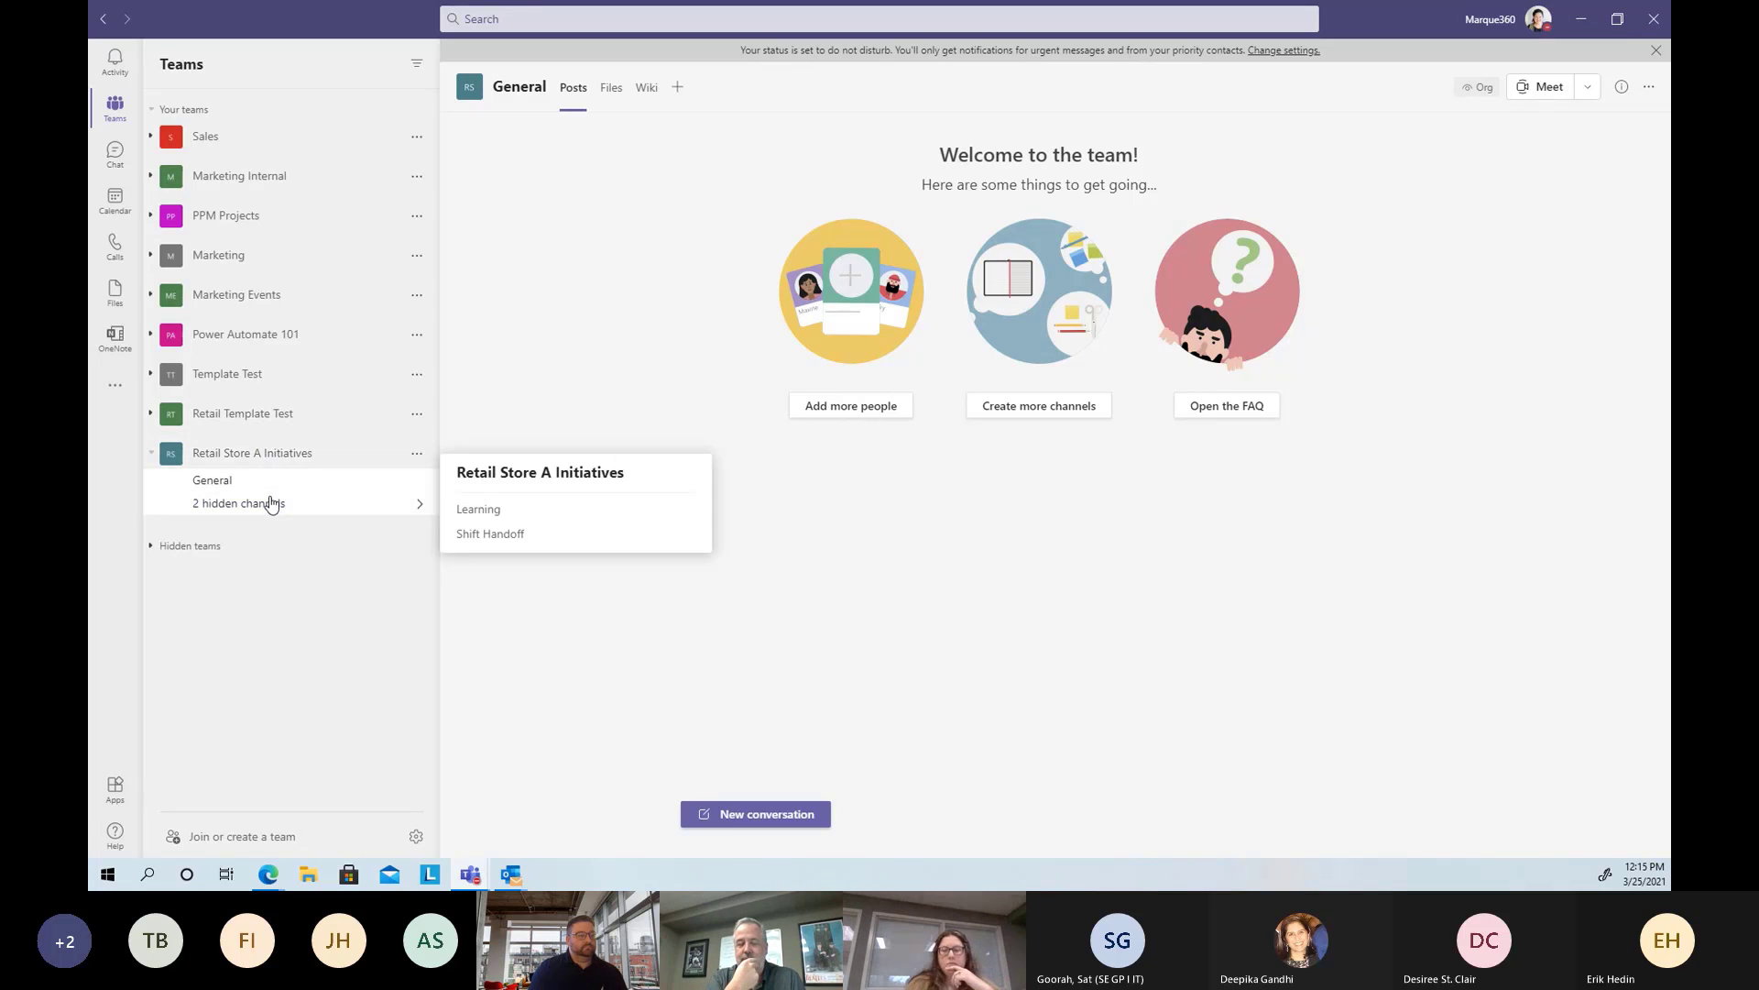
{"action": "left_click", "coordinate": [583, 507]}
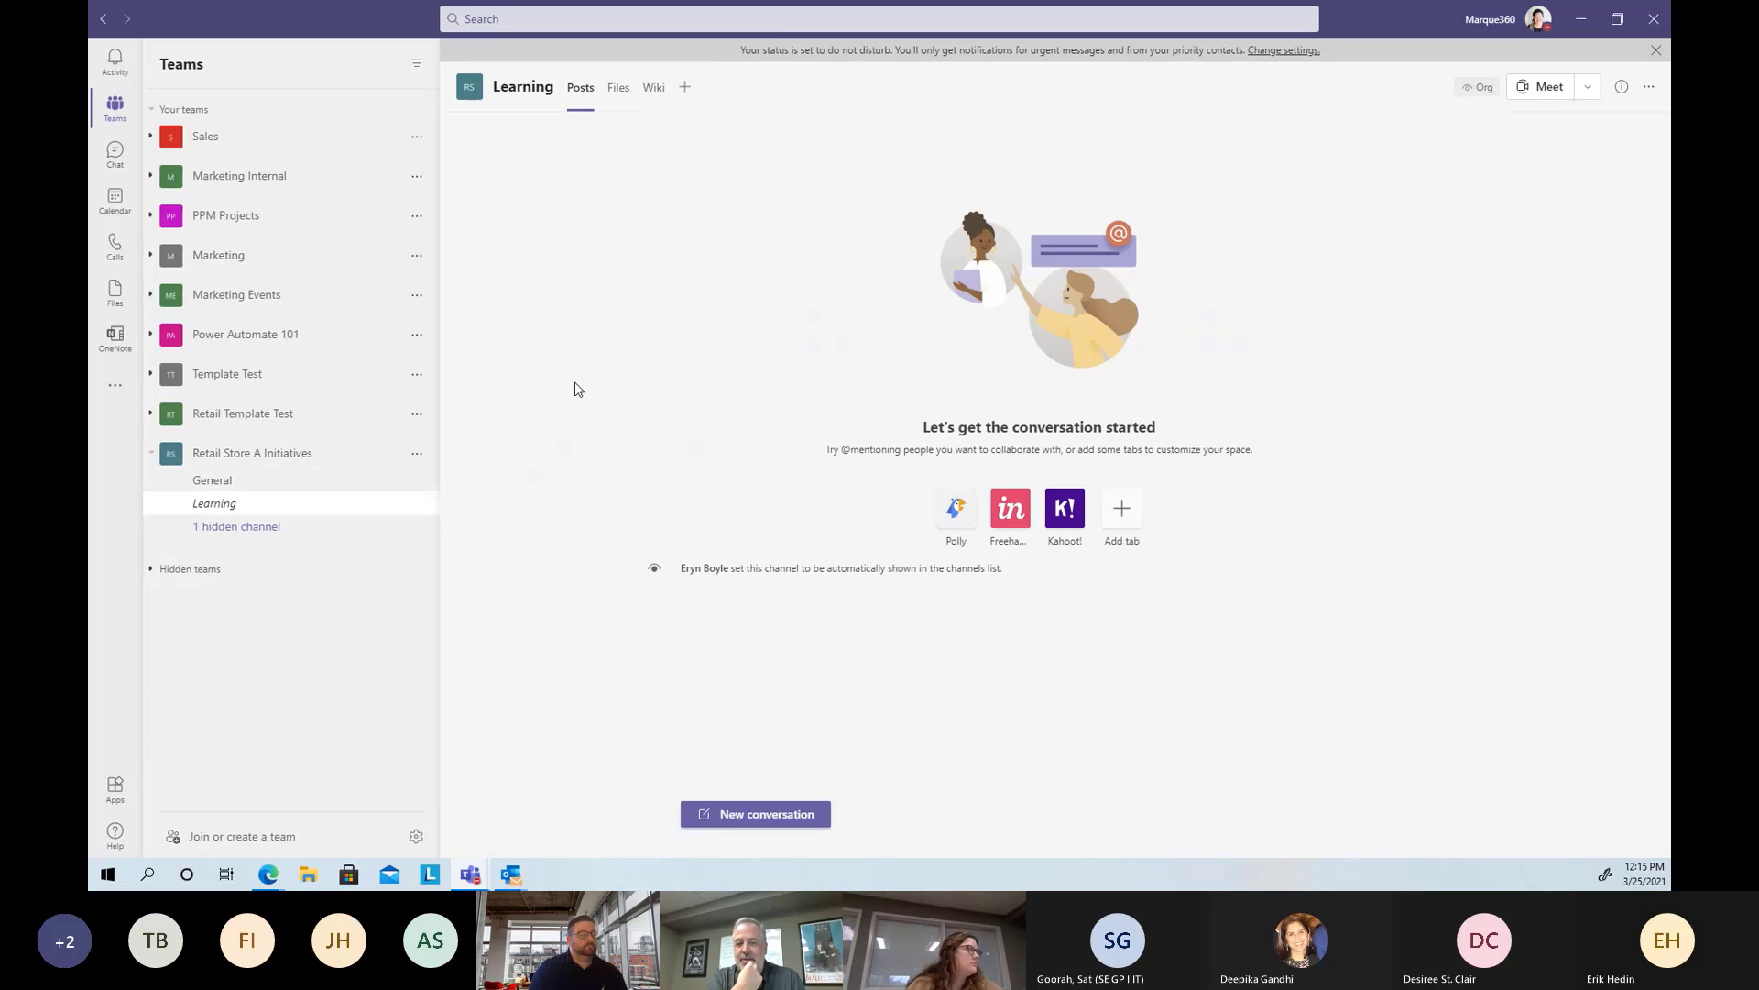
{"action": "left_click", "coordinate": [368, 535]}
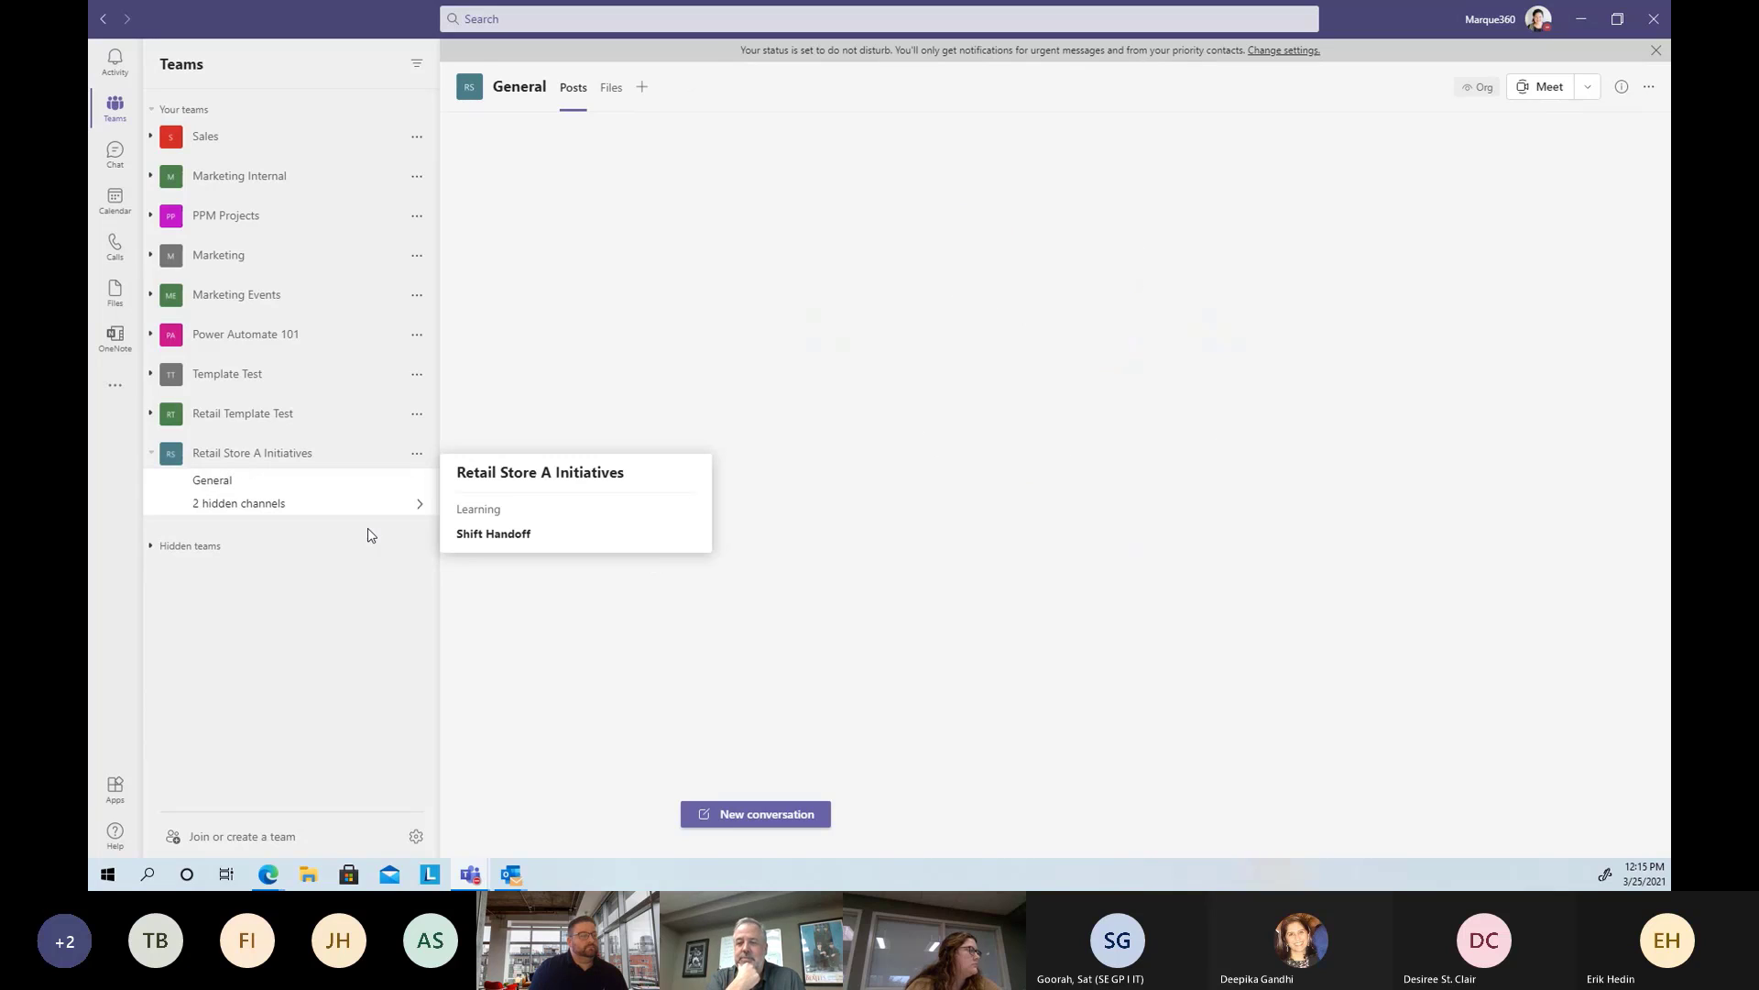
{"action": "left_click", "coordinate": [362, 481]}
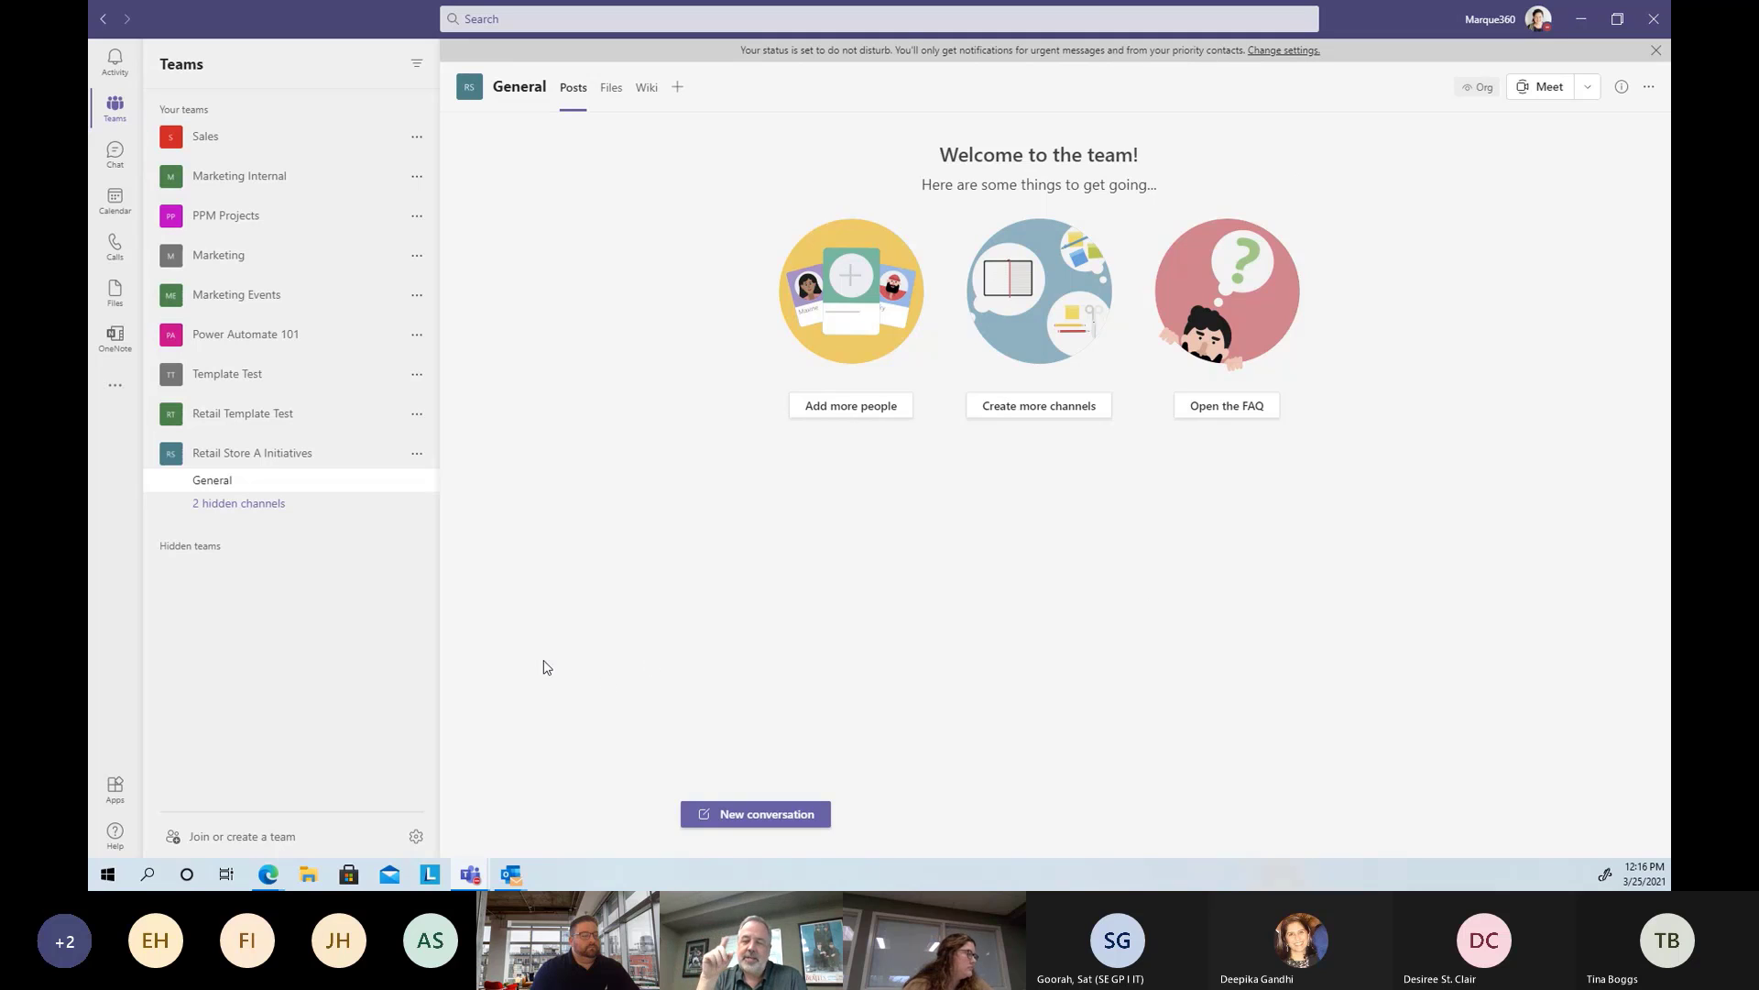
Switch to the requester's Teams-Governance app in Edge, refresh it and compare its All Requests and Team Created lists
{"action": "left_click", "coordinate": [268, 876]}
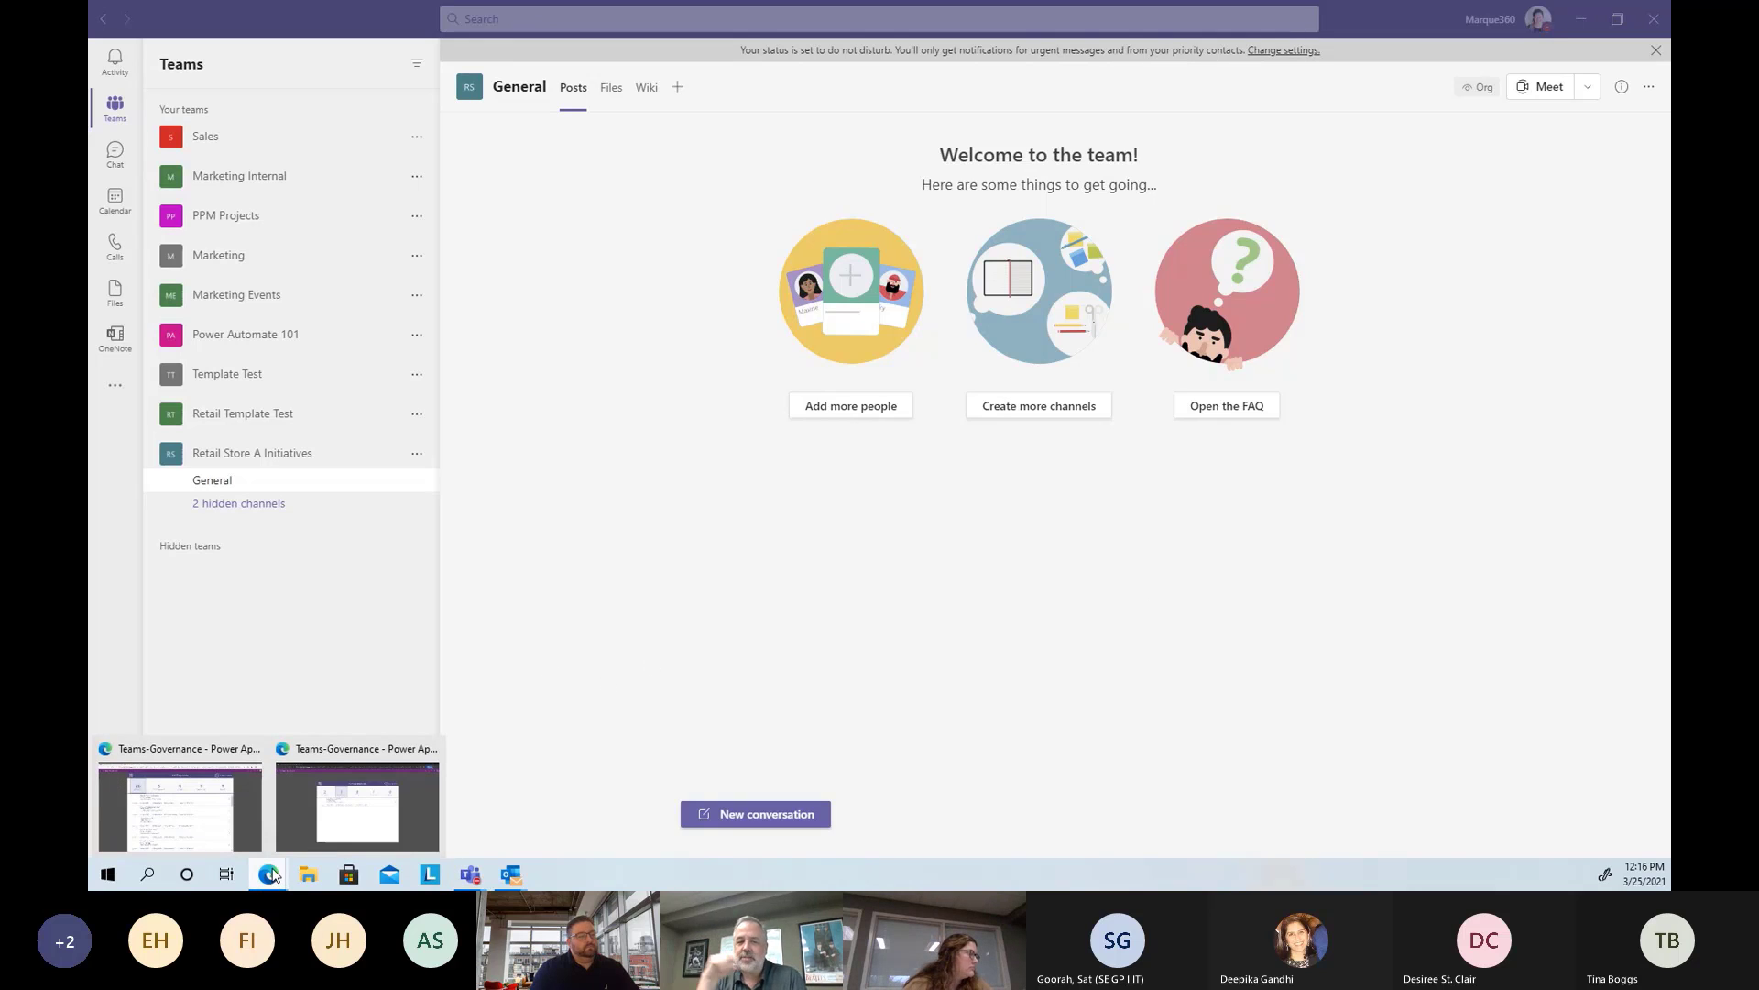
{"action": "left_click", "coordinate": [288, 788]}
{"action": "left_click", "coordinate": [565, 294]}
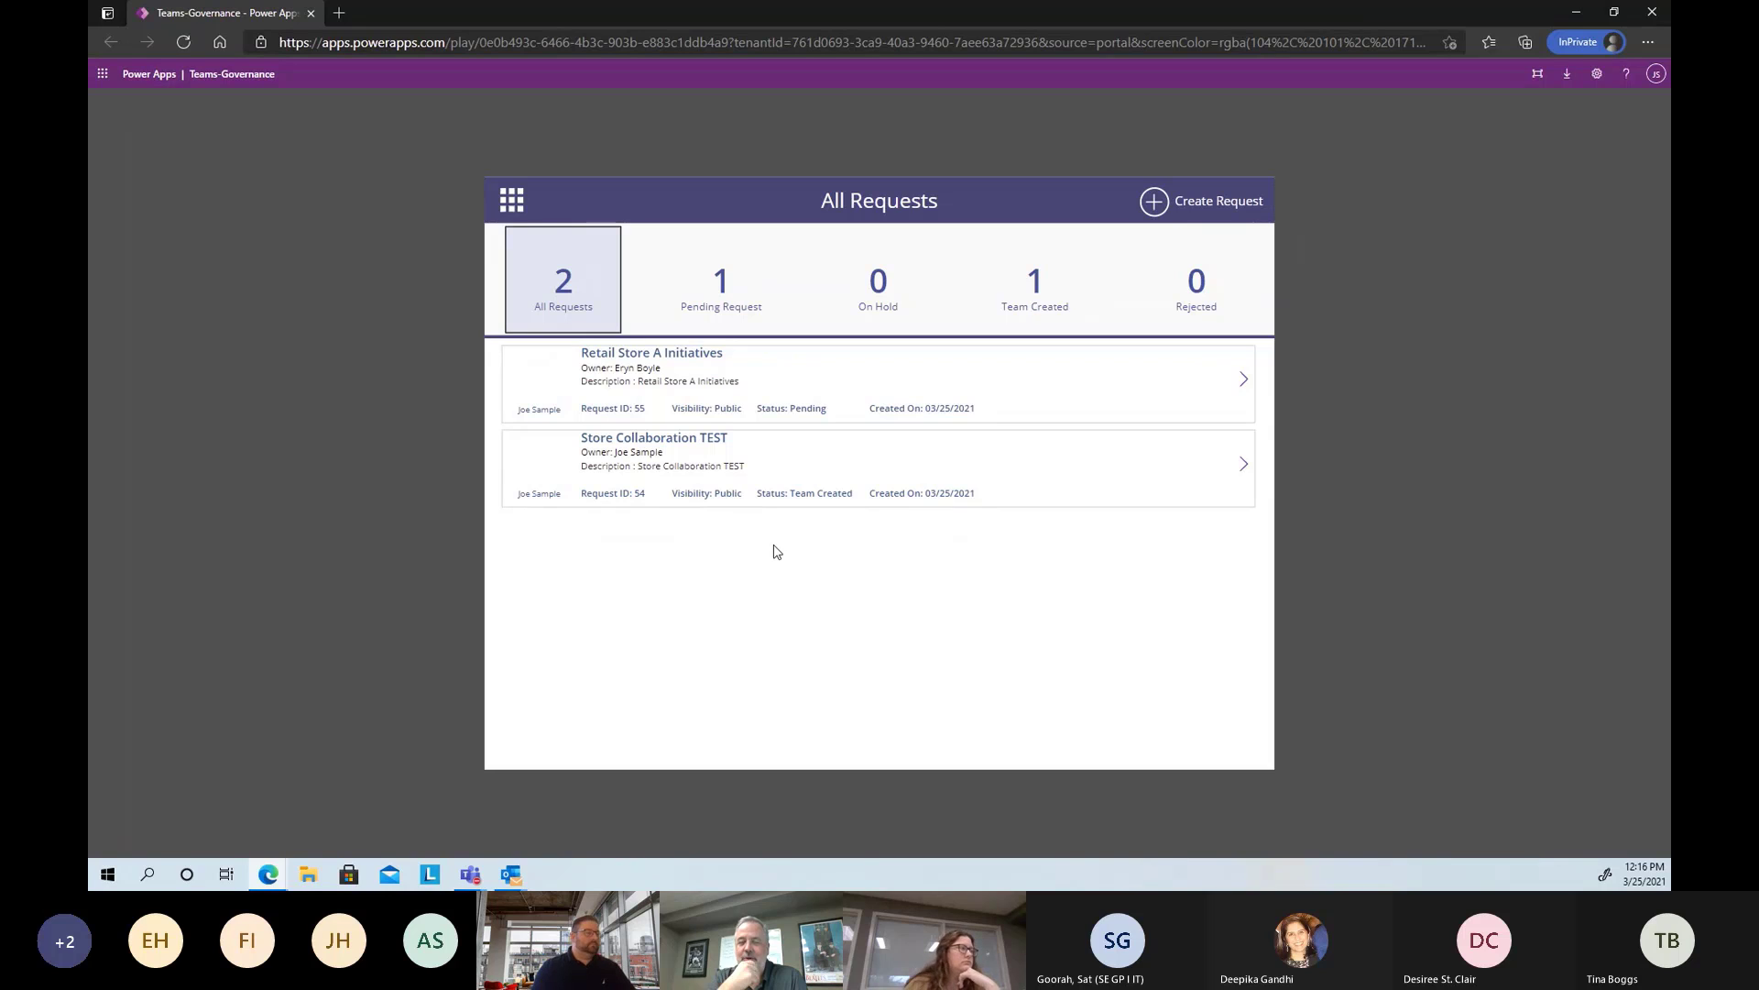
{"action": "left_click", "coordinate": [185, 45]}
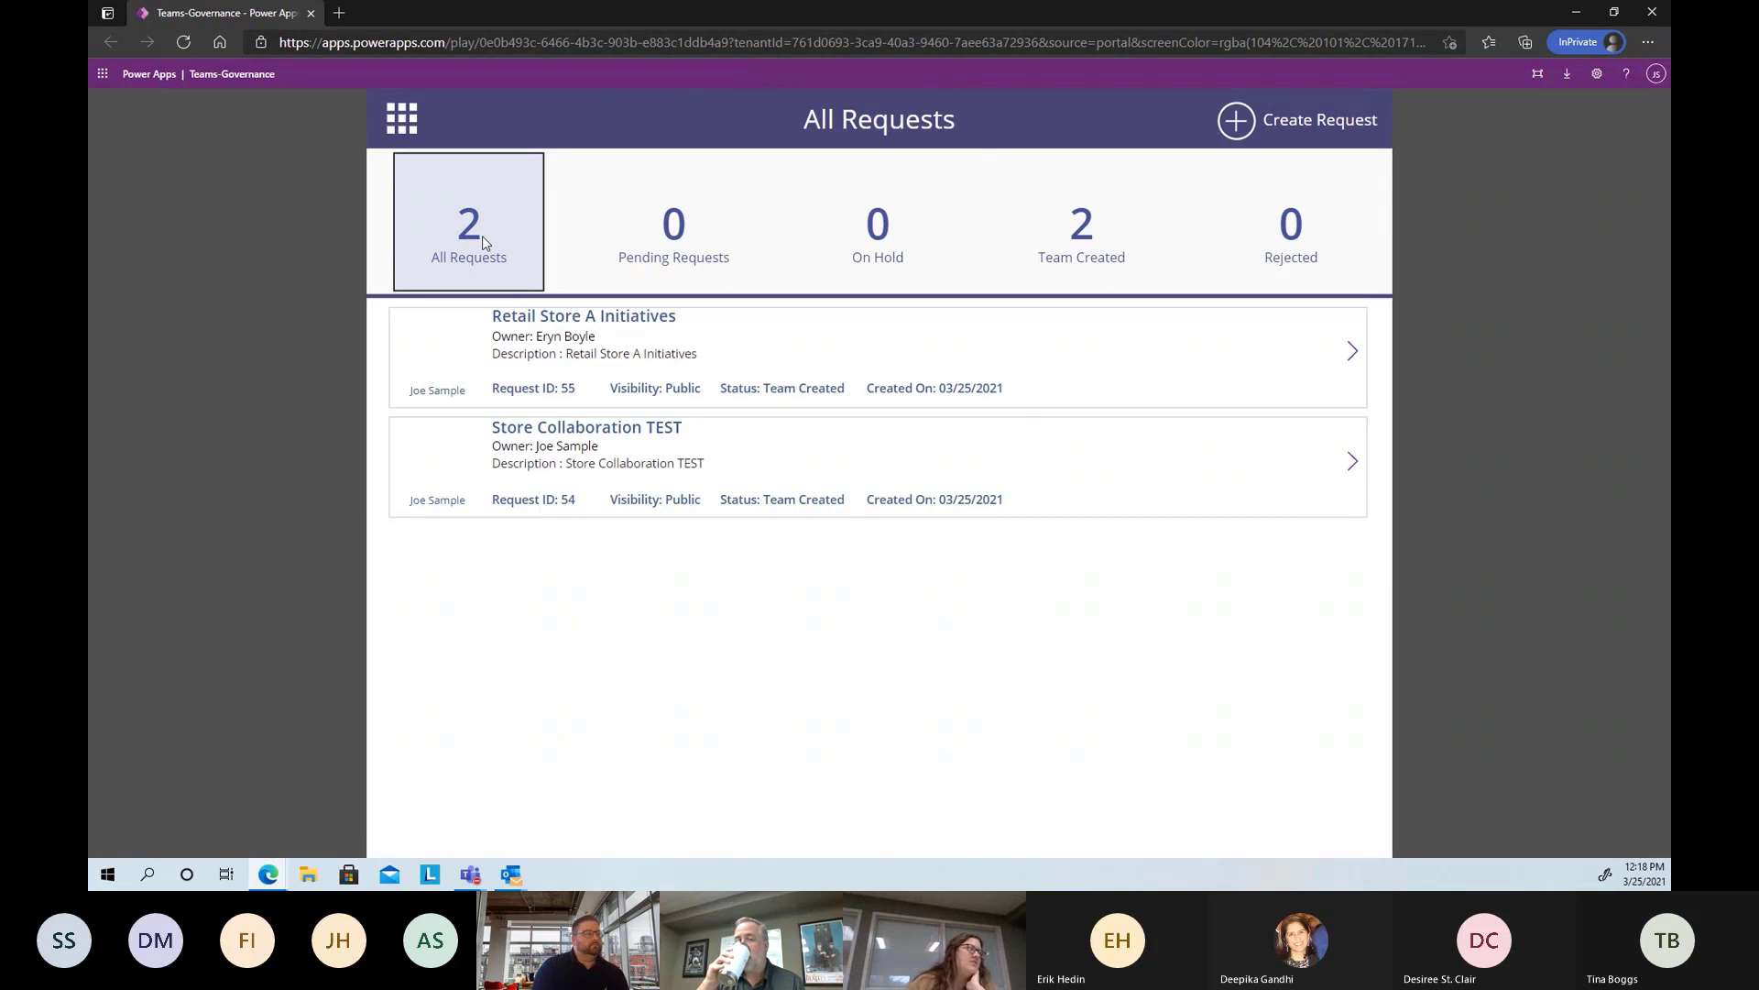
{"action": "left_click", "coordinate": [1140, 222]}
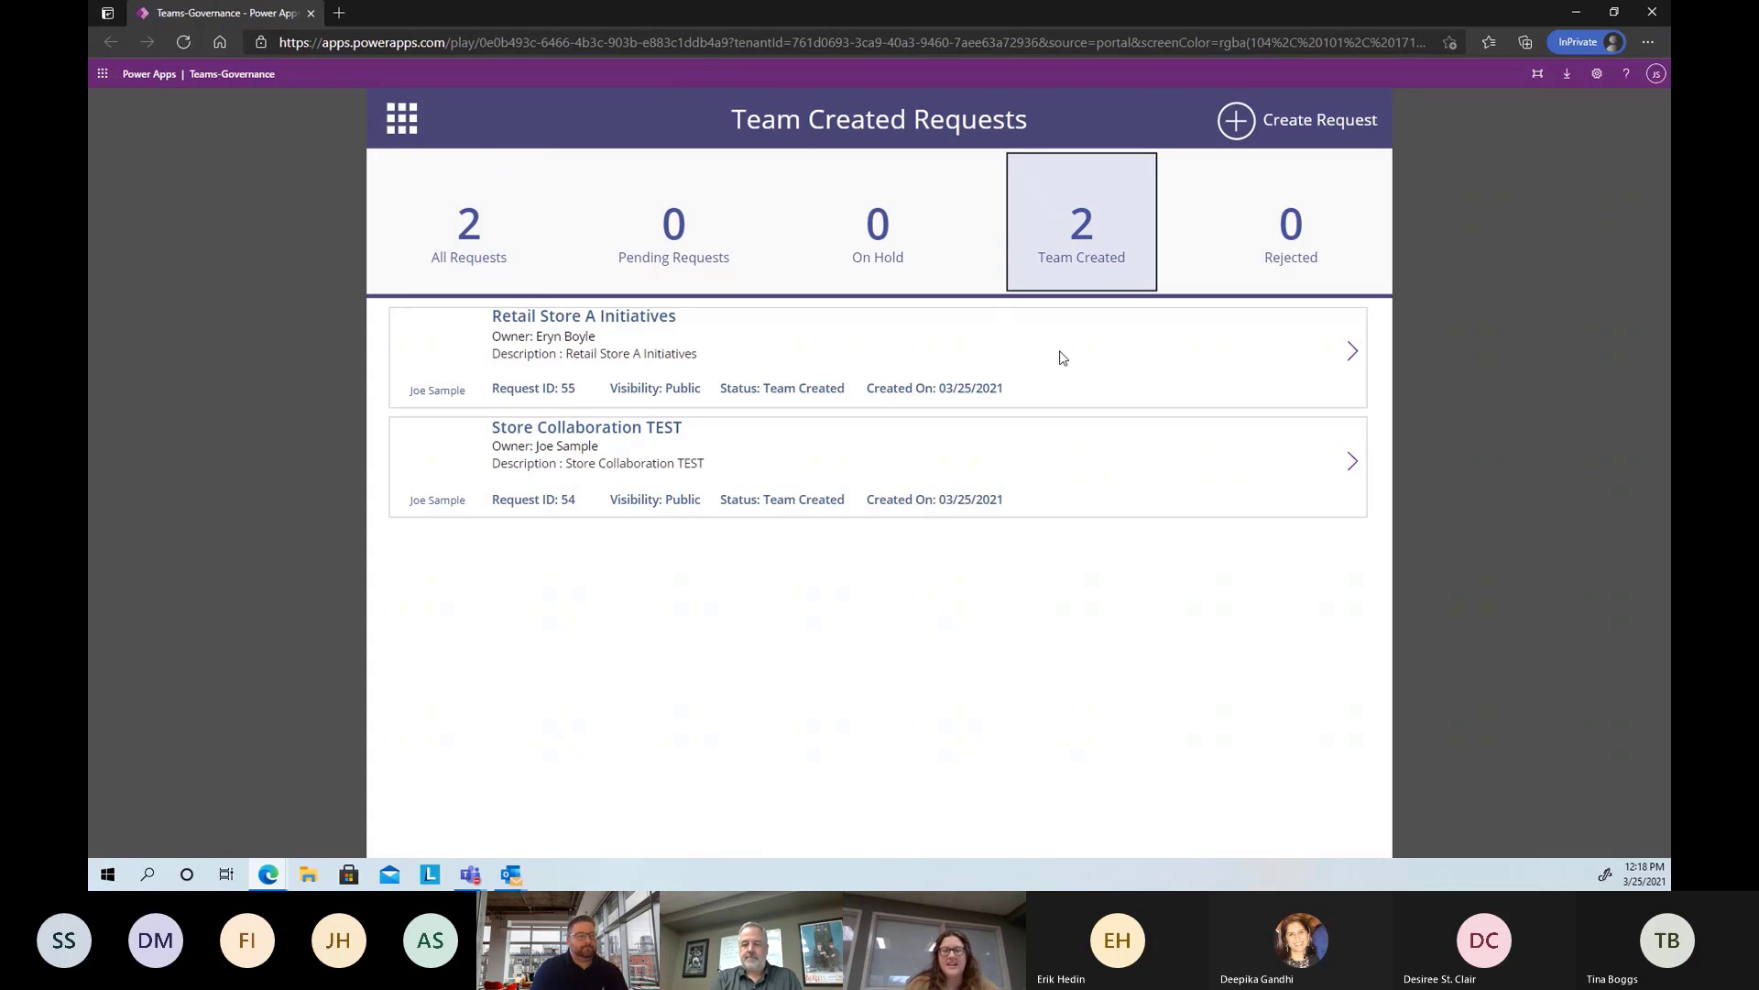
{"action": "left_click", "coordinate": [465, 261]}
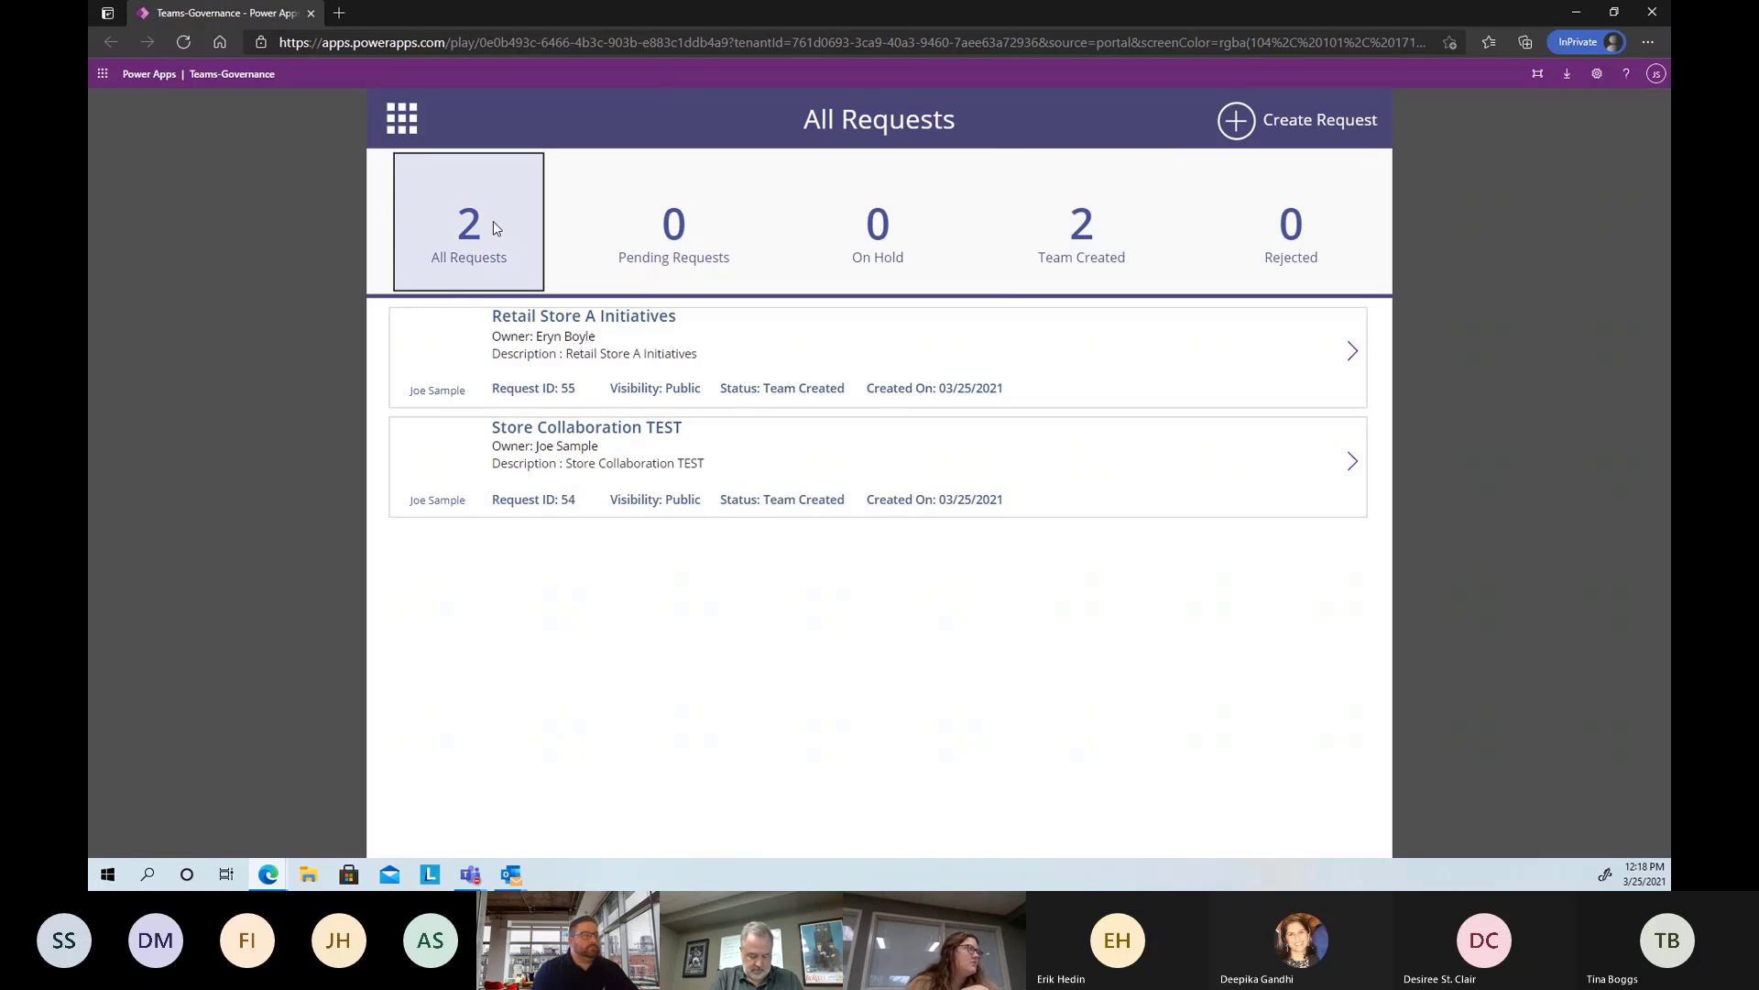
{"action": "left_click", "coordinate": [1099, 243]}
Switch to the administrator's Teams-Governance window and view its Team Created requests, returning to All Requests
{"action": "left_click", "coordinate": [267, 874]}
{"action": "left_click", "coordinate": [241, 804]}
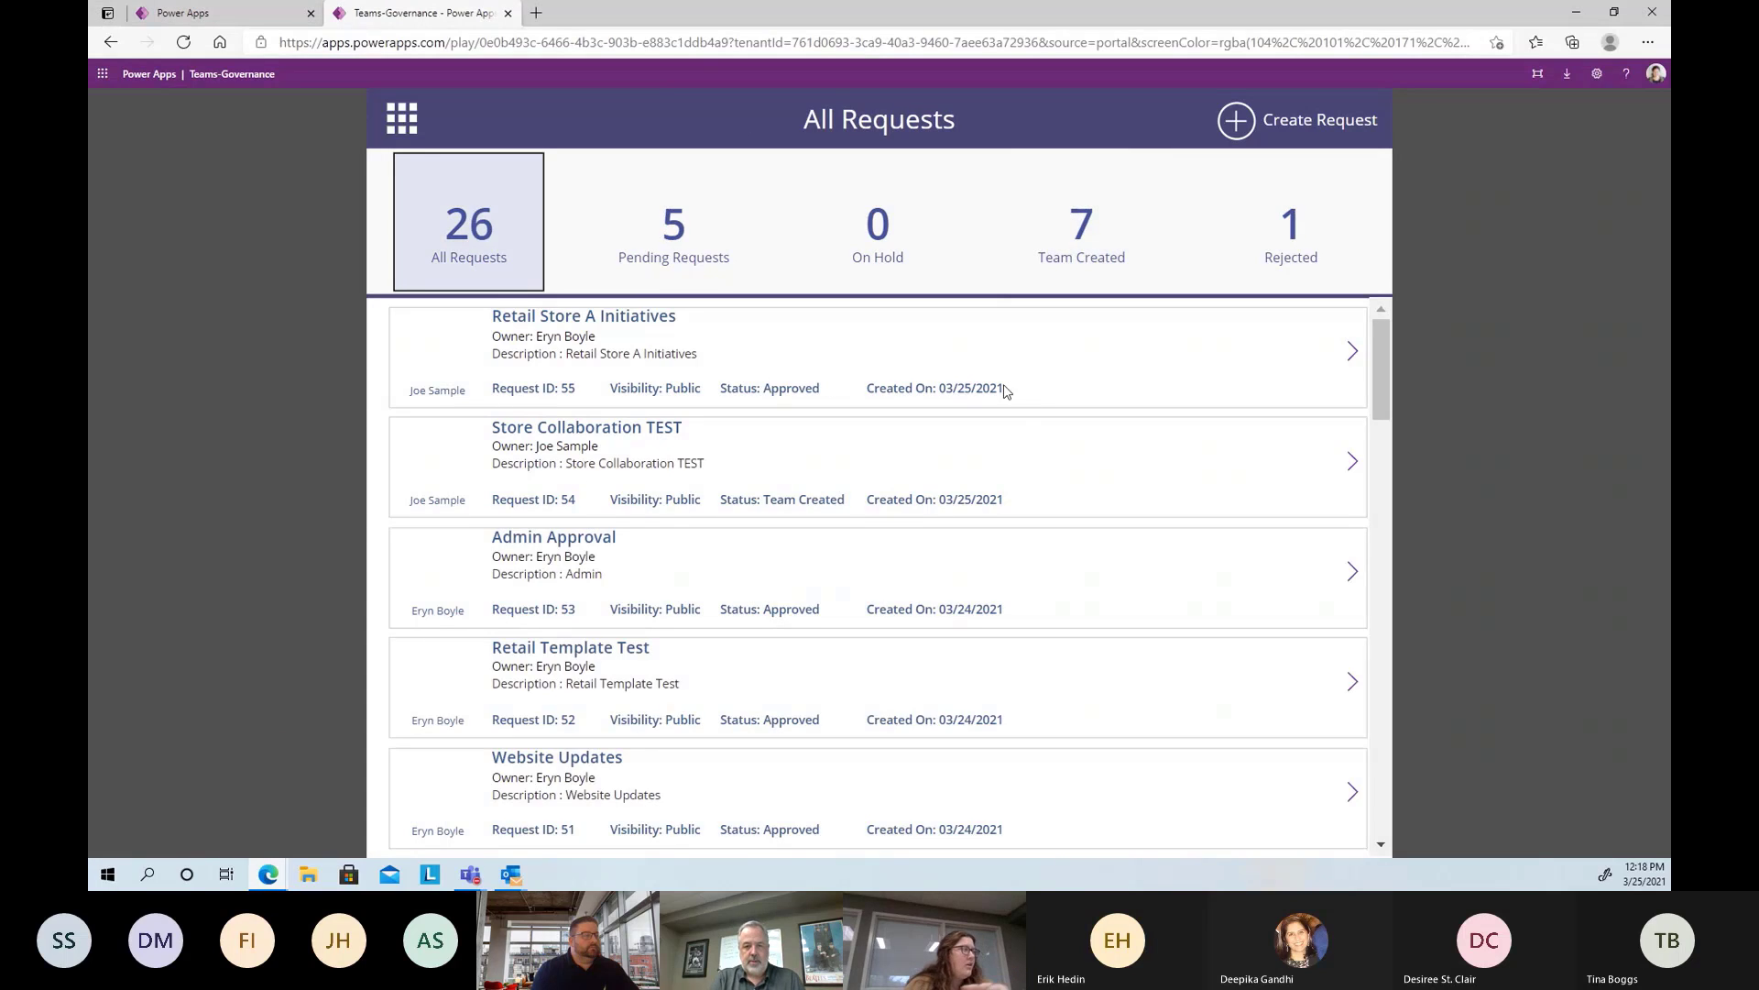
{"action": "left_click", "coordinate": [1085, 251]}
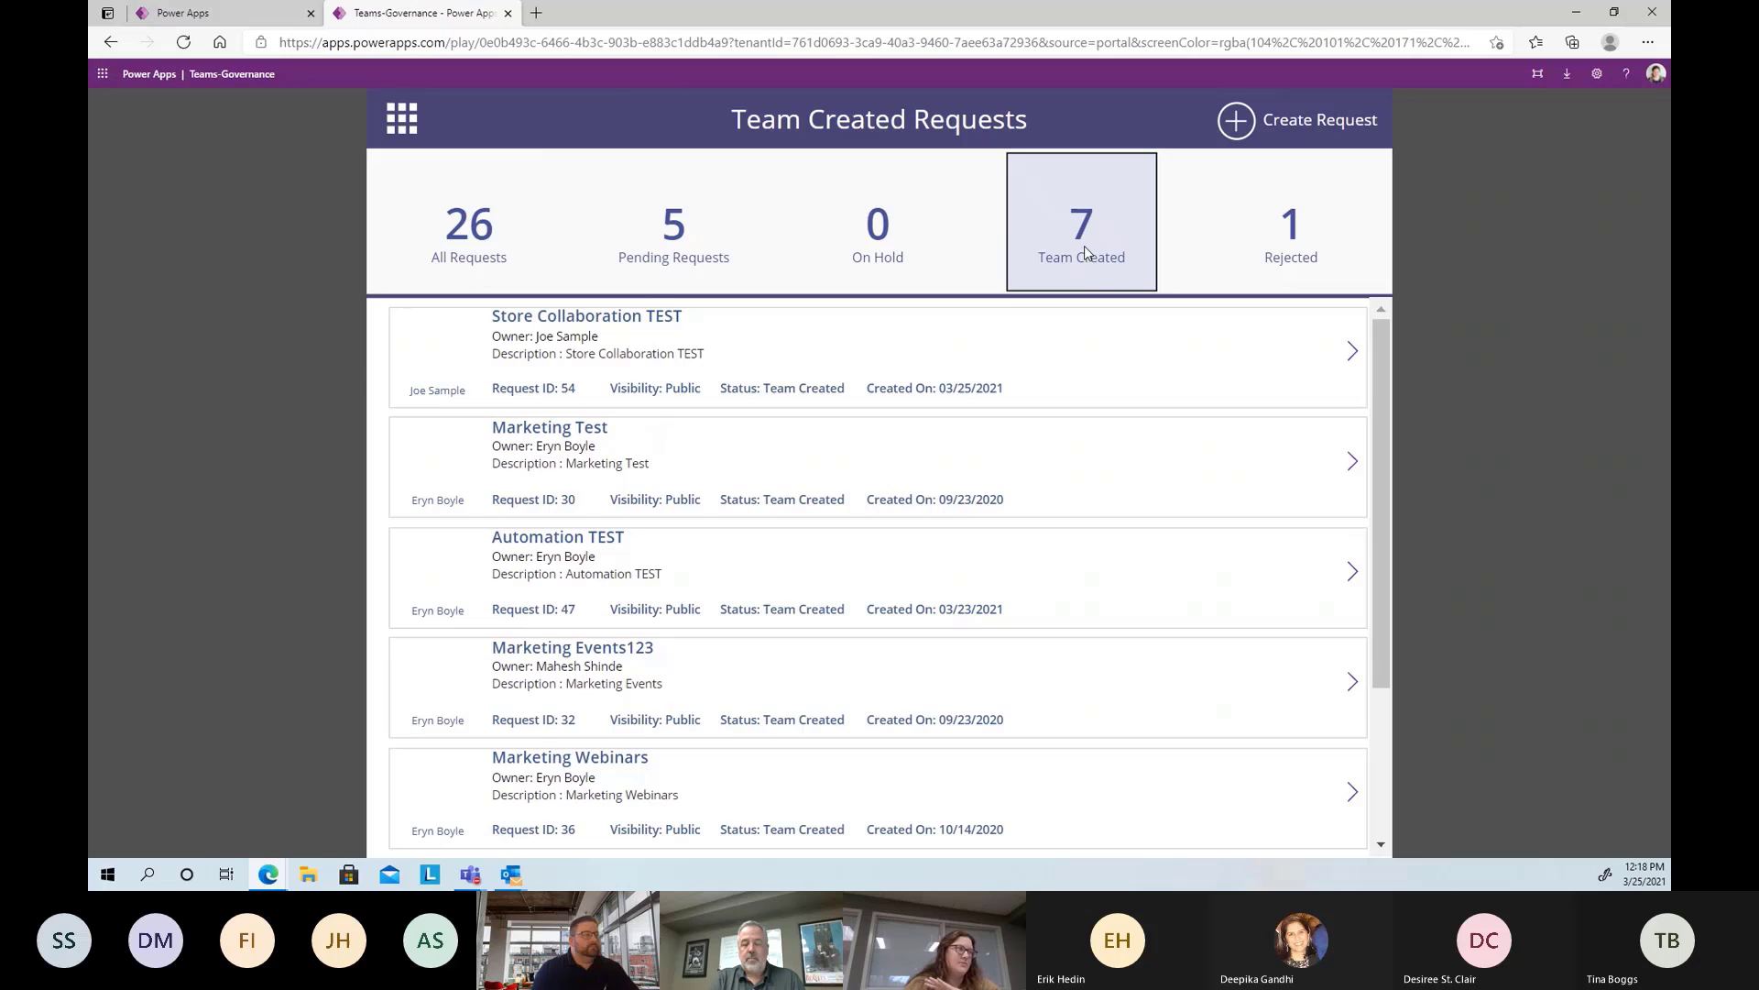
{"action": "left_click", "coordinate": [483, 216]}
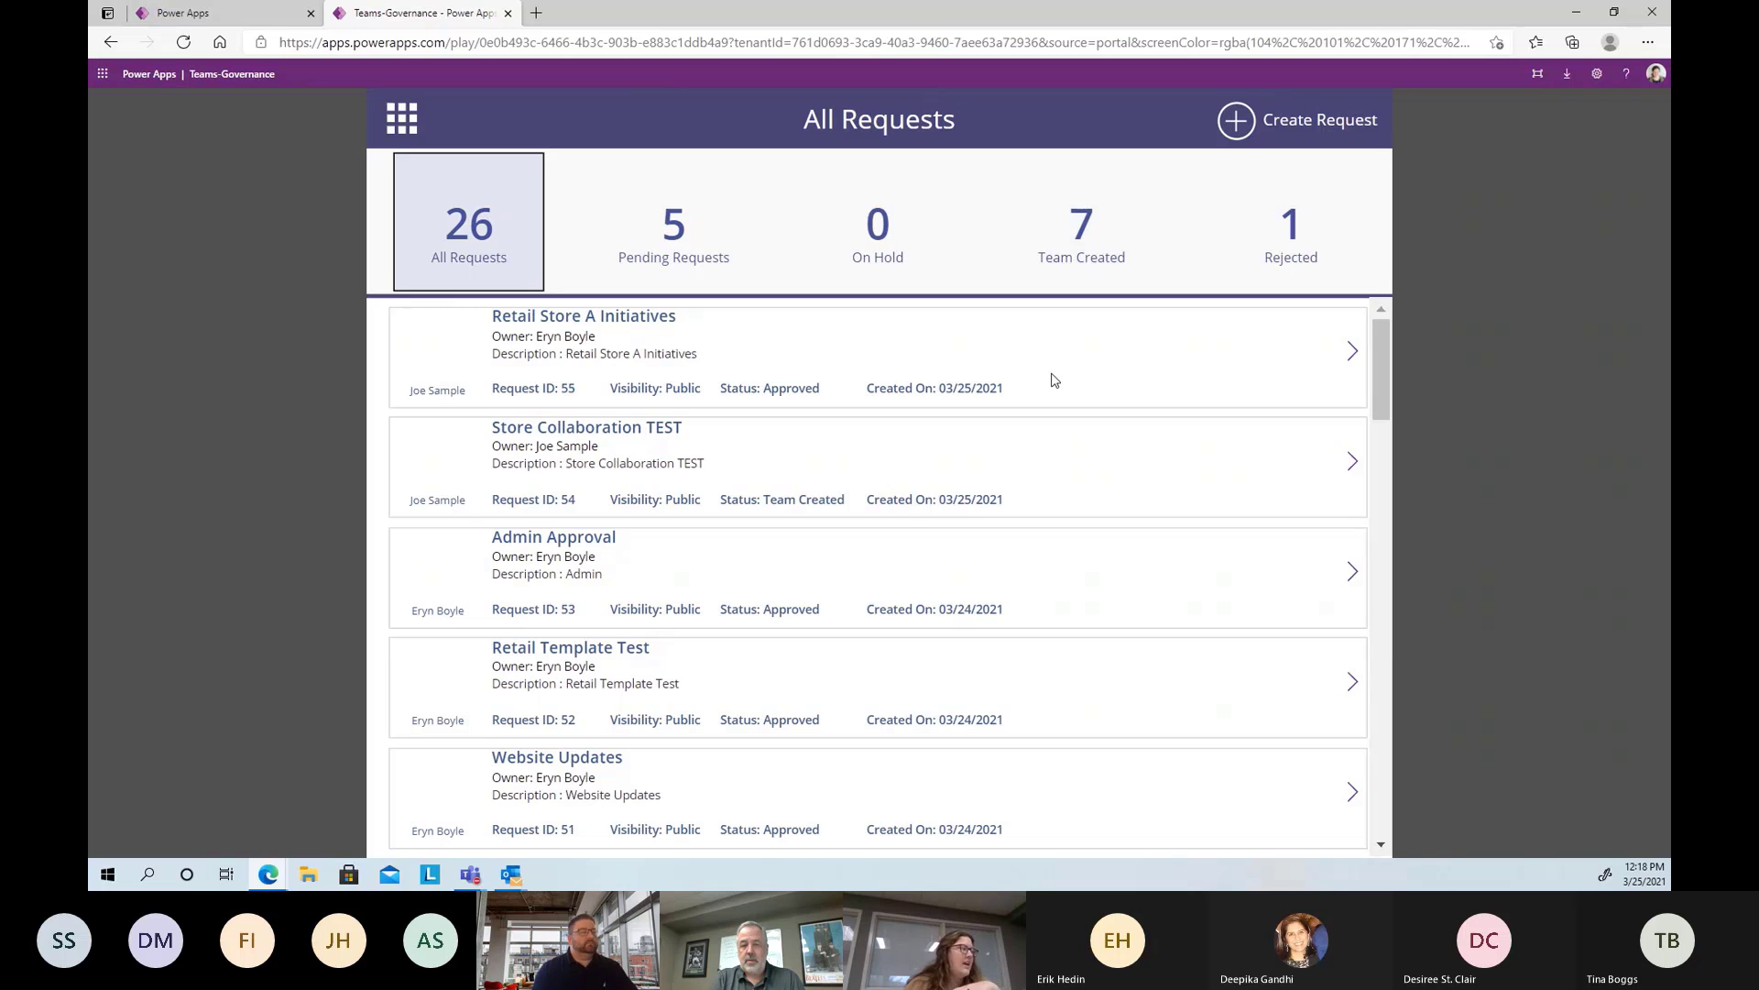
Examine the administrator's complete request list and its statuses down to Product Campaigns, and return to the newest request
{"action": "scroll", "coordinate": [1054, 381], "scroll_direction": "down", "scroll_amount": 3}
{"action": "scroll", "coordinate": [1063, 389], "scroll_direction": "down", "scroll_amount": 8}
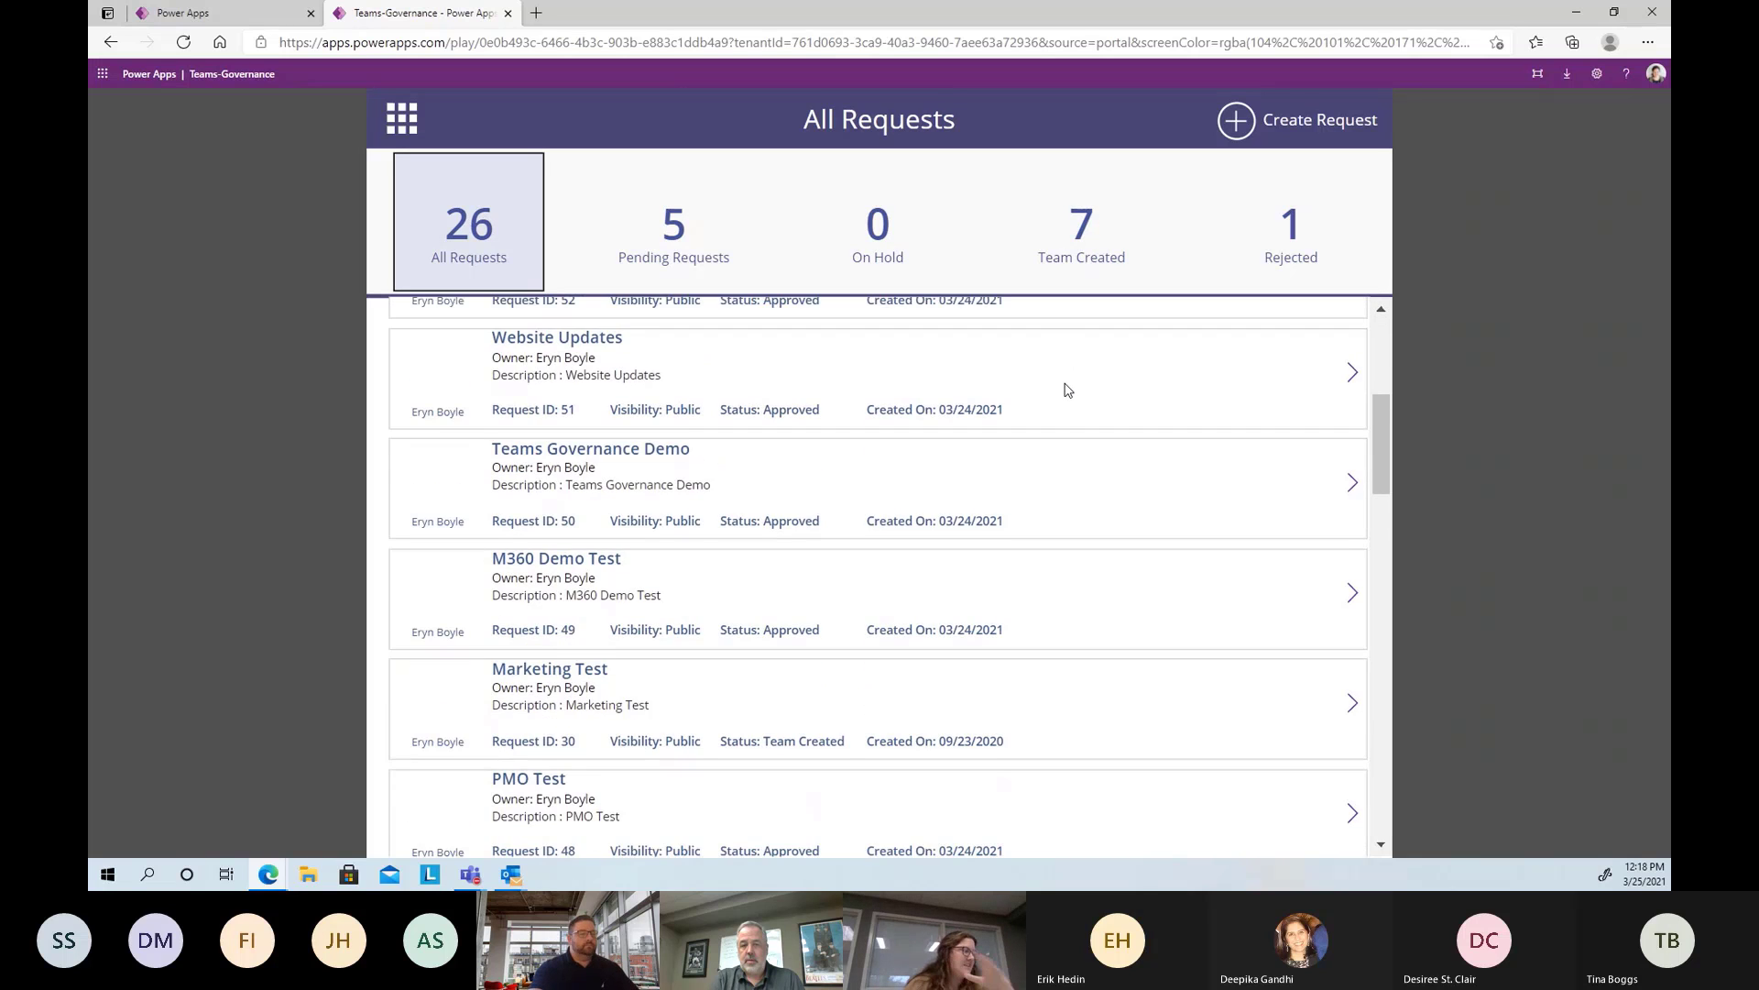
{"action": "scroll", "coordinate": [1068, 397], "scroll_direction": "down", "scroll_amount": 10}
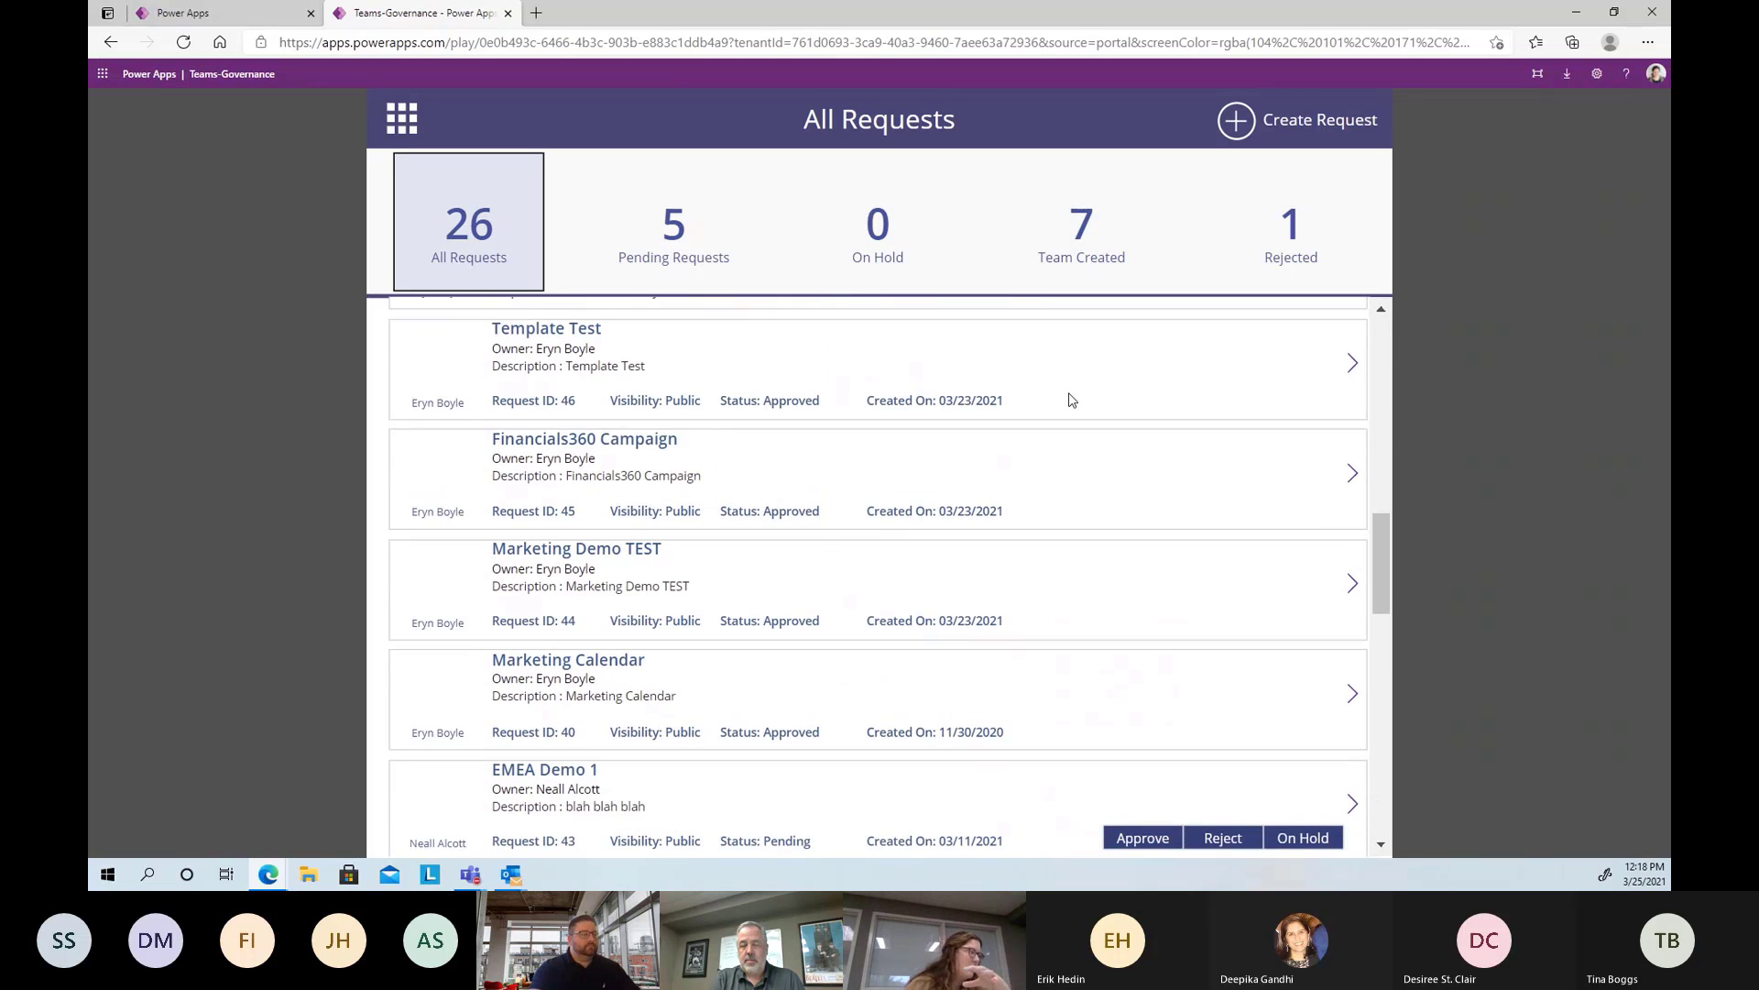
{"action": "scroll", "coordinate": [873, 657], "scroll_direction": "down", "scroll_amount": 5}
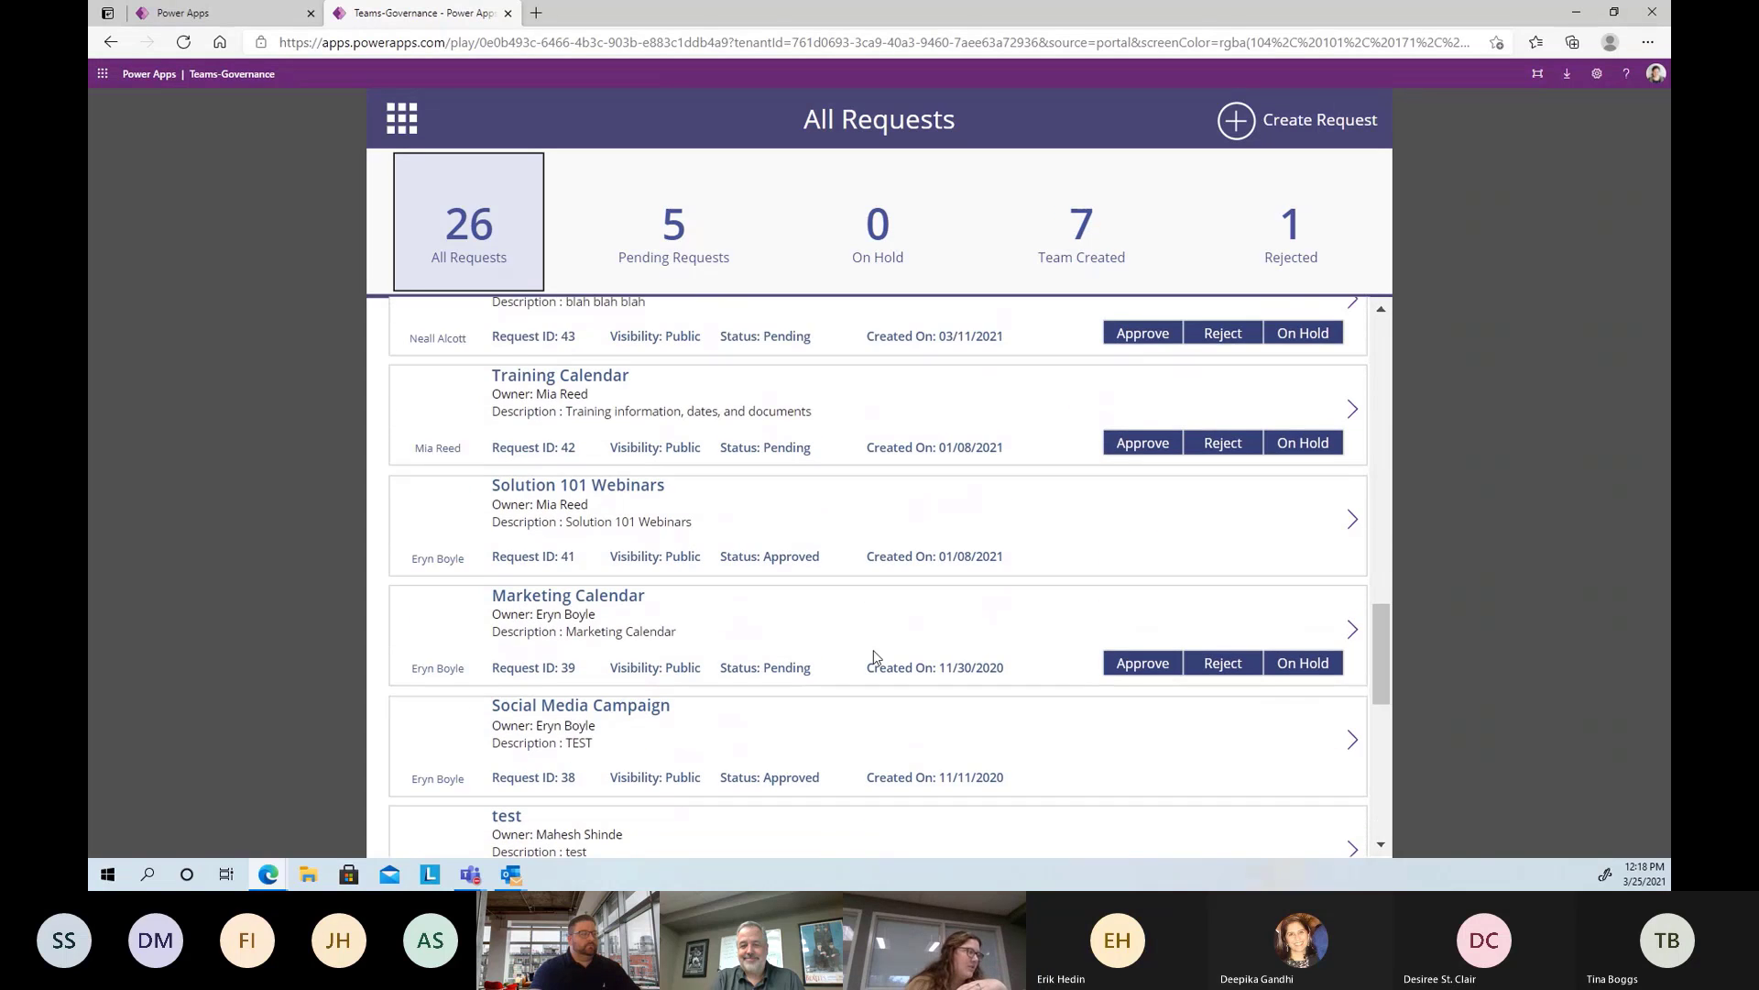
{"action": "scroll", "coordinate": [783, 622], "scroll_direction": "down", "scroll_amount": 2}
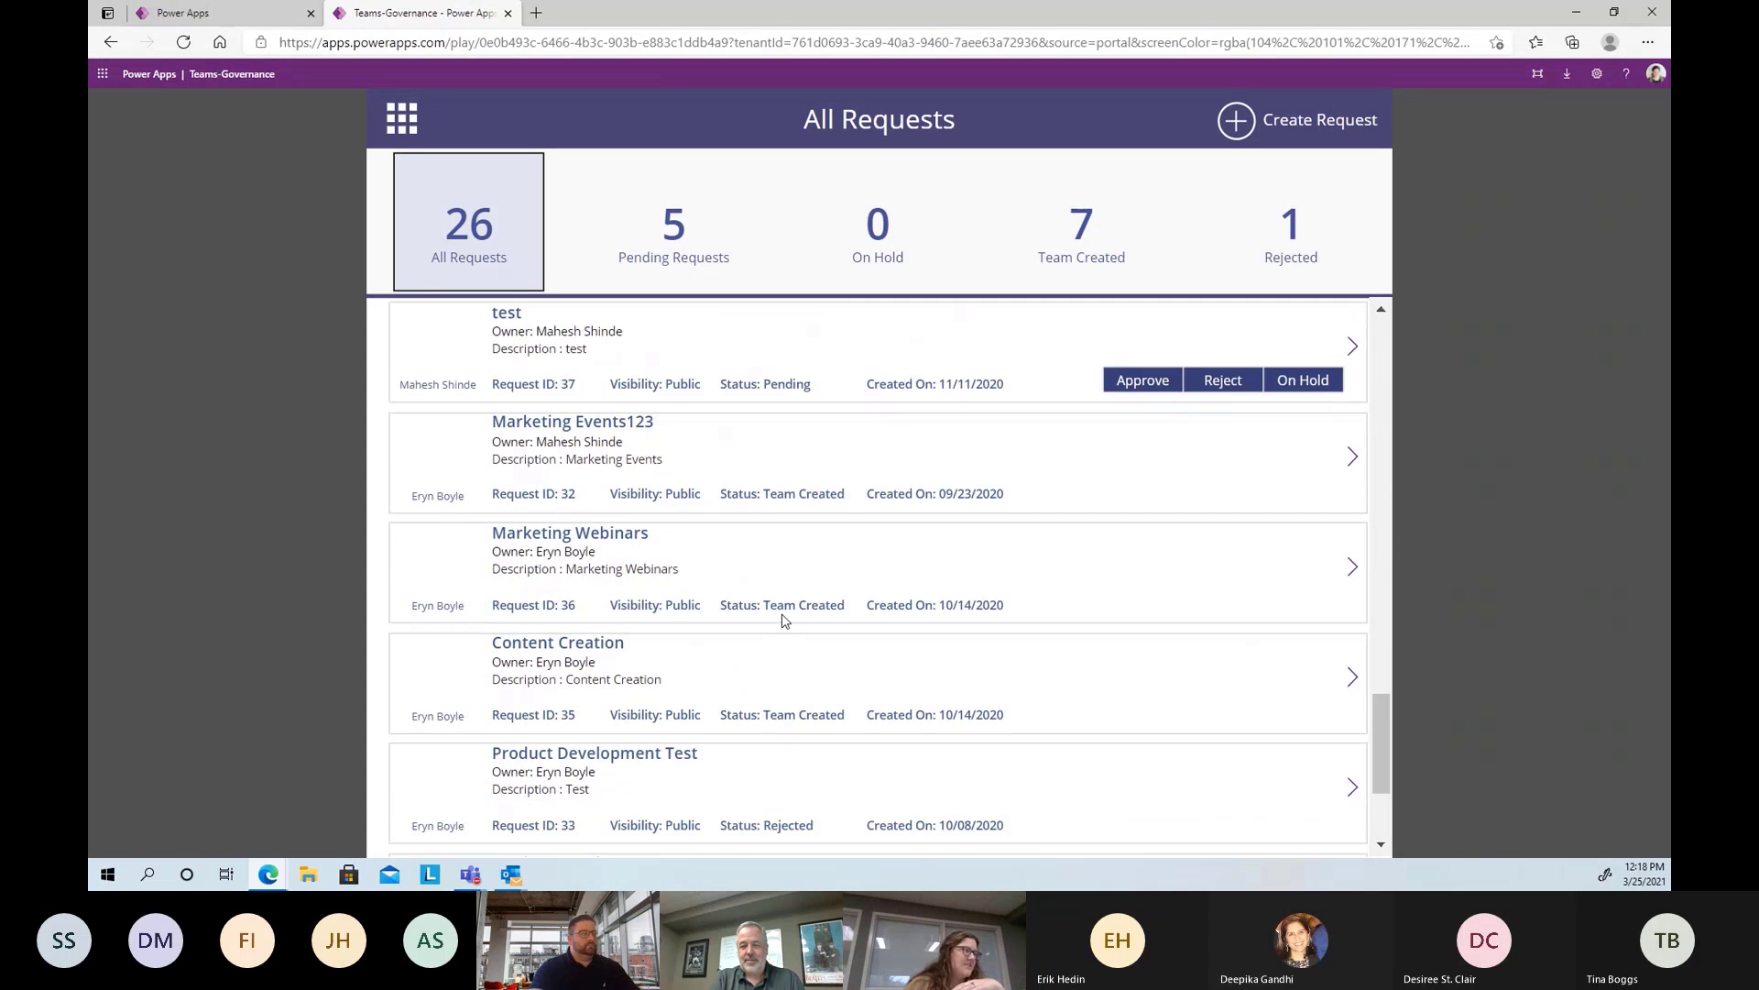
{"action": "scroll", "coordinate": [783, 621], "scroll_direction": "down", "scroll_amount": 2}
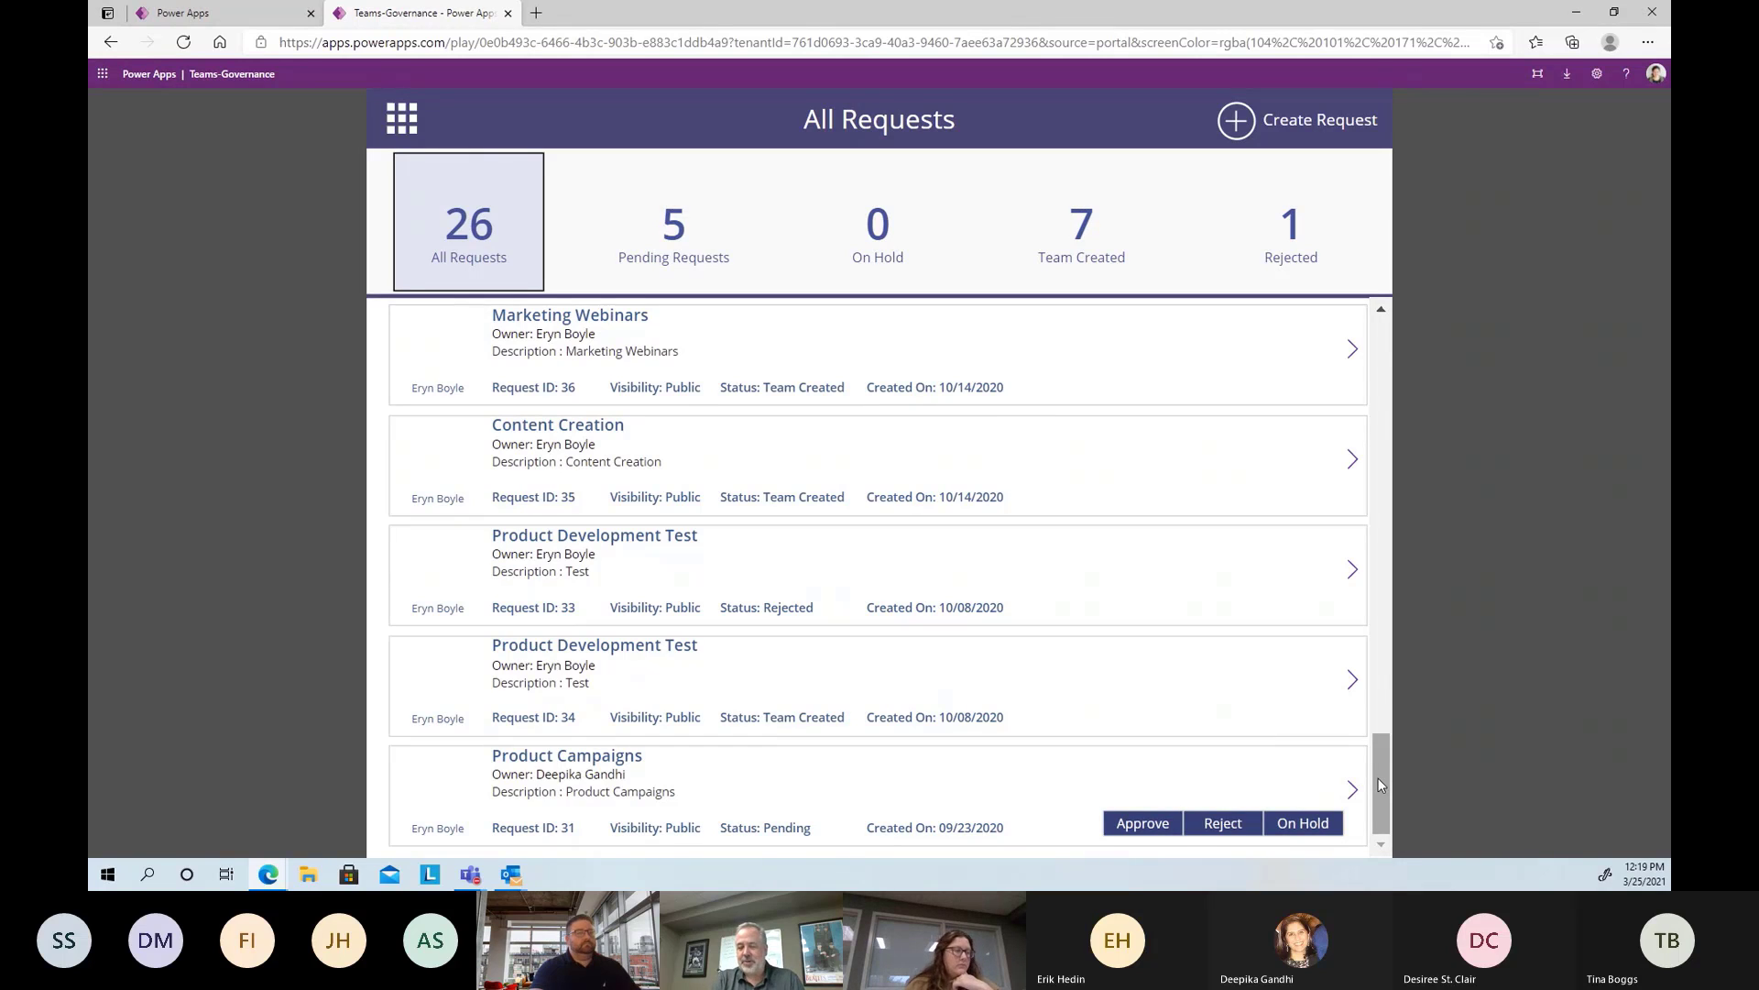
{"action": "left_click_drag", "start_coordinate": [1379, 779], "coordinate": [1375, 340]}
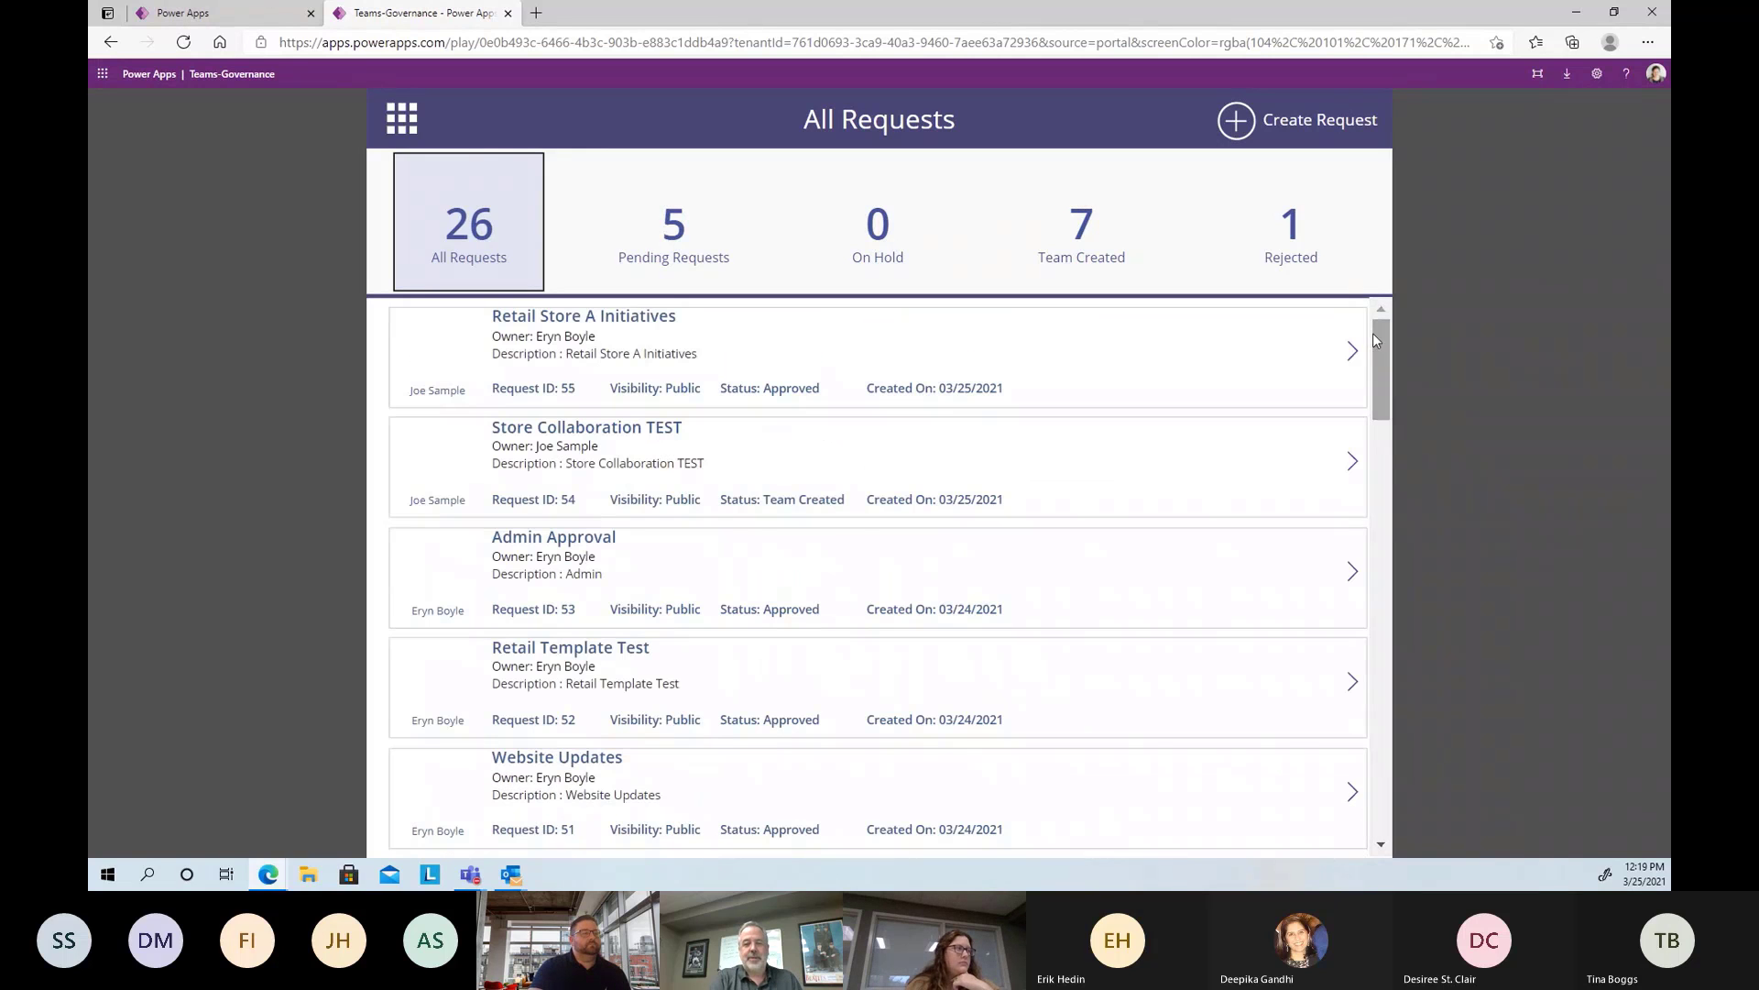
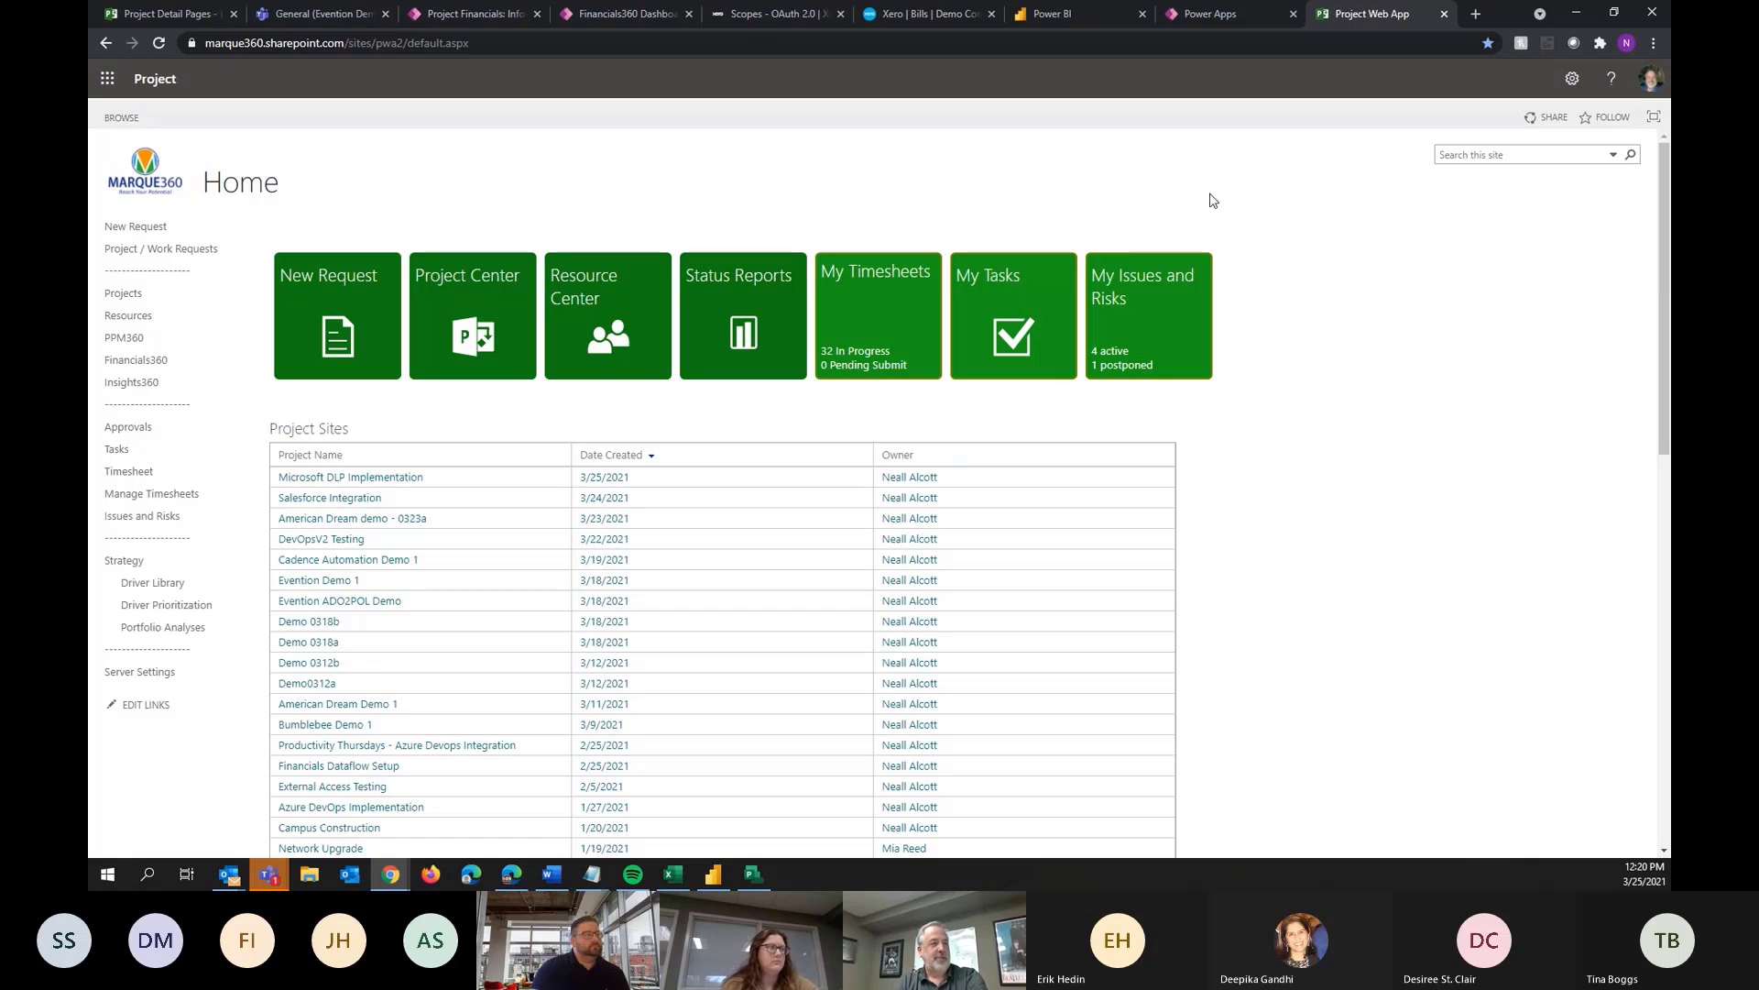
Start a new project work request, name it "Teams Webinar 2" and select the project sponsor by name
{"action": "left_click", "coordinate": [335, 372]}
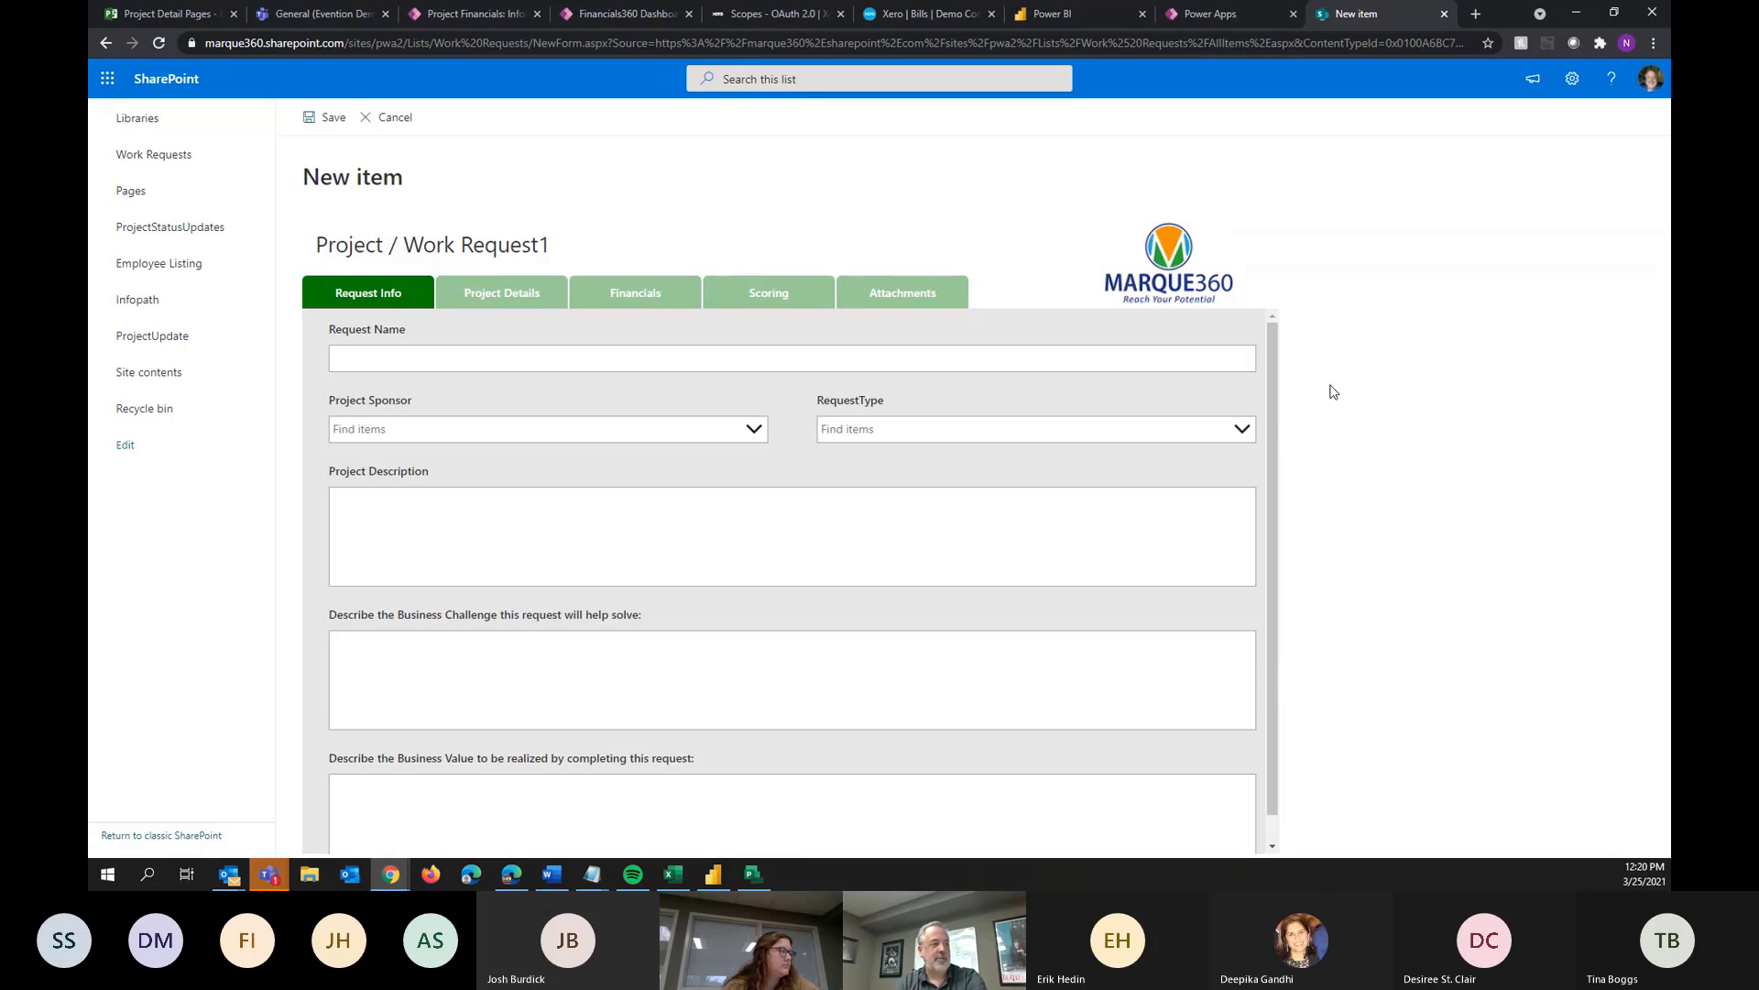
{"action": "left_click", "coordinate": [483, 361]}
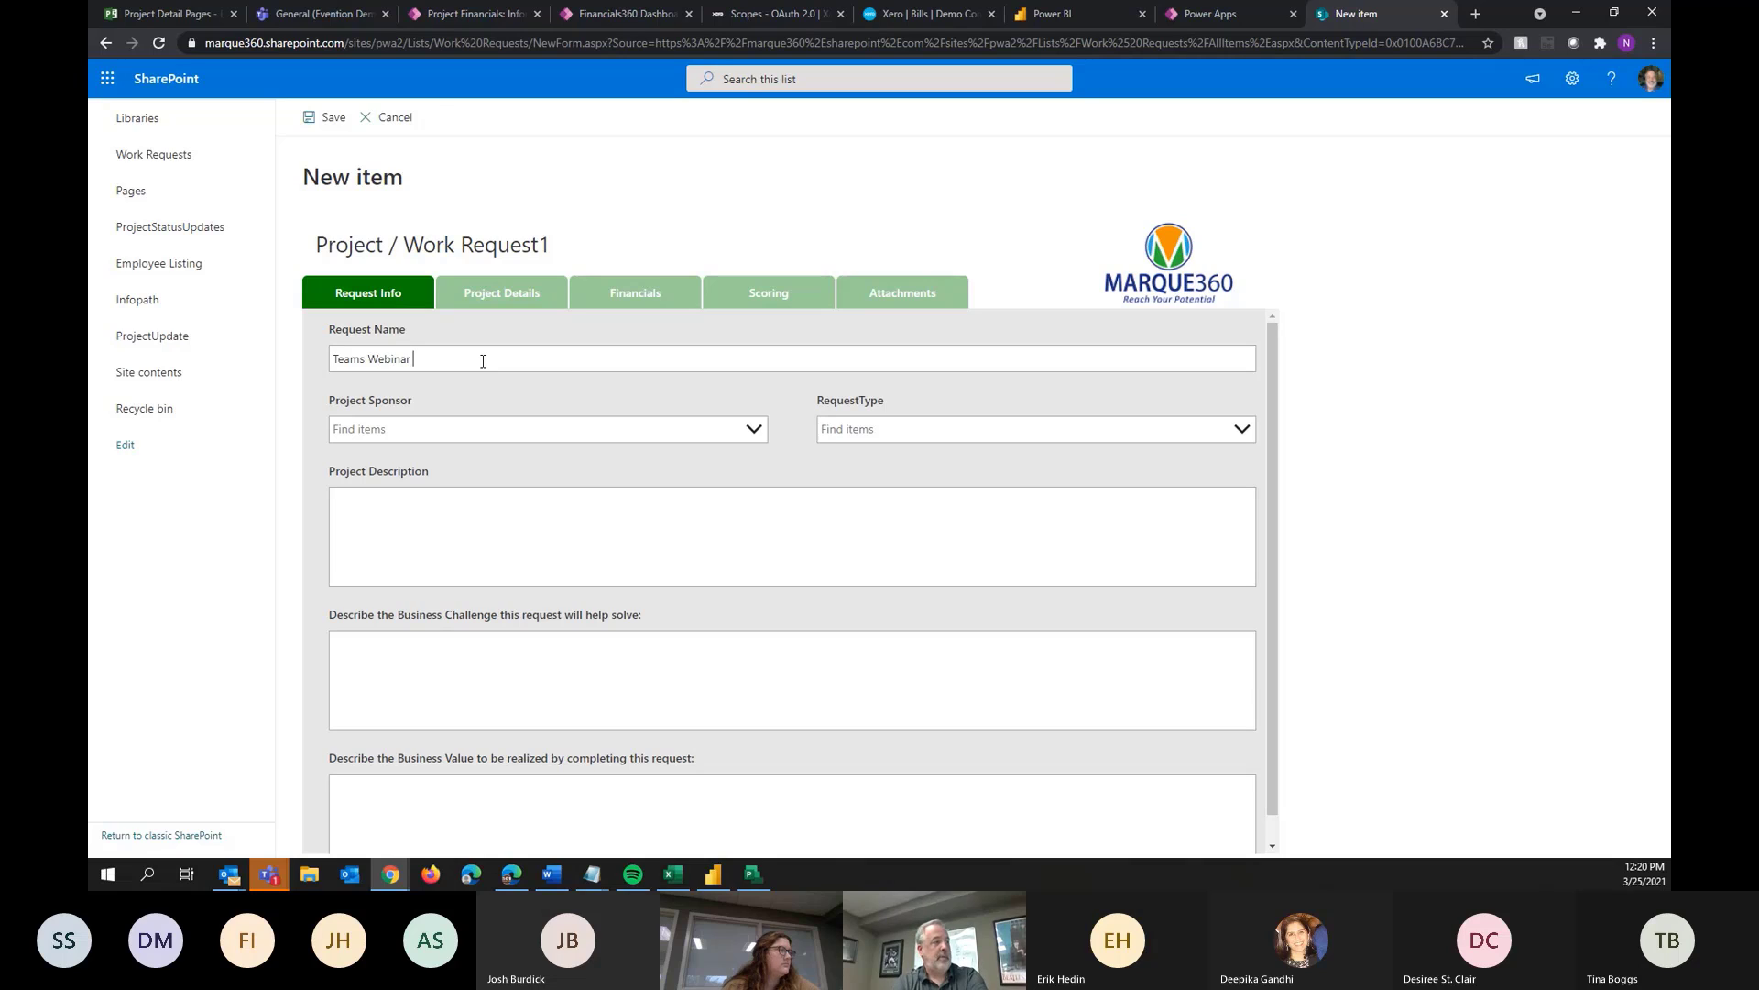
{"action": "left_click", "coordinate": [540, 424]}
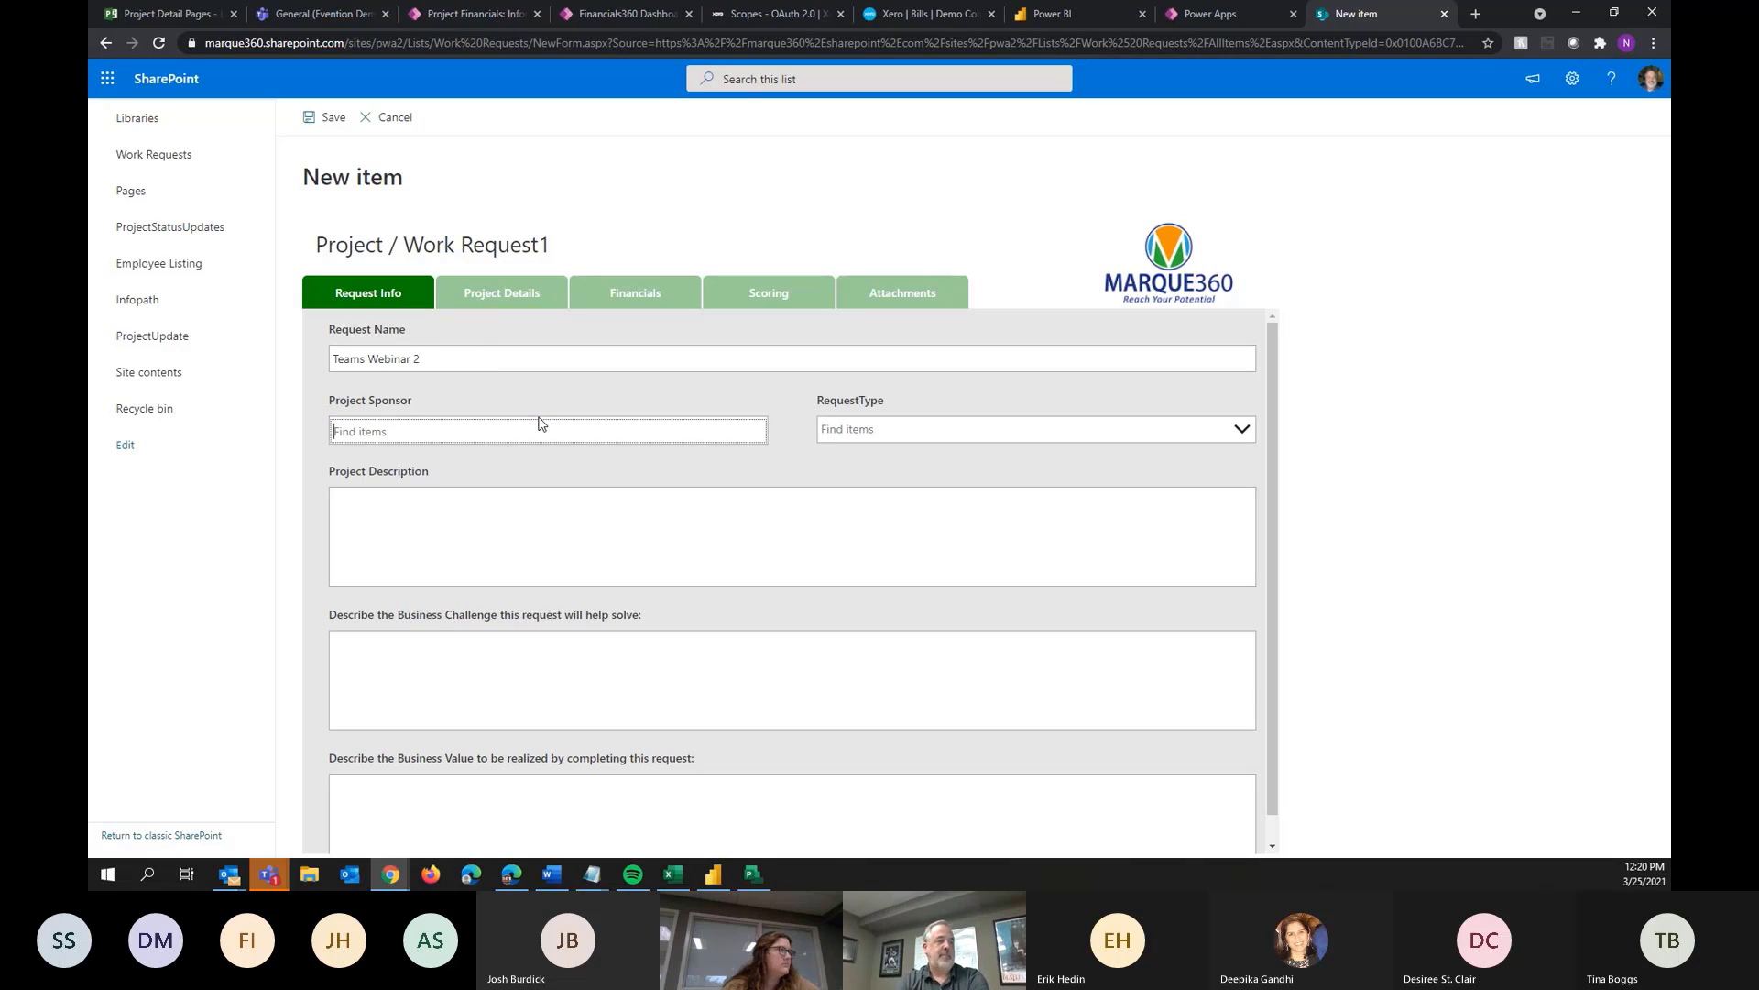
{"action": "type", "text": "neall"}
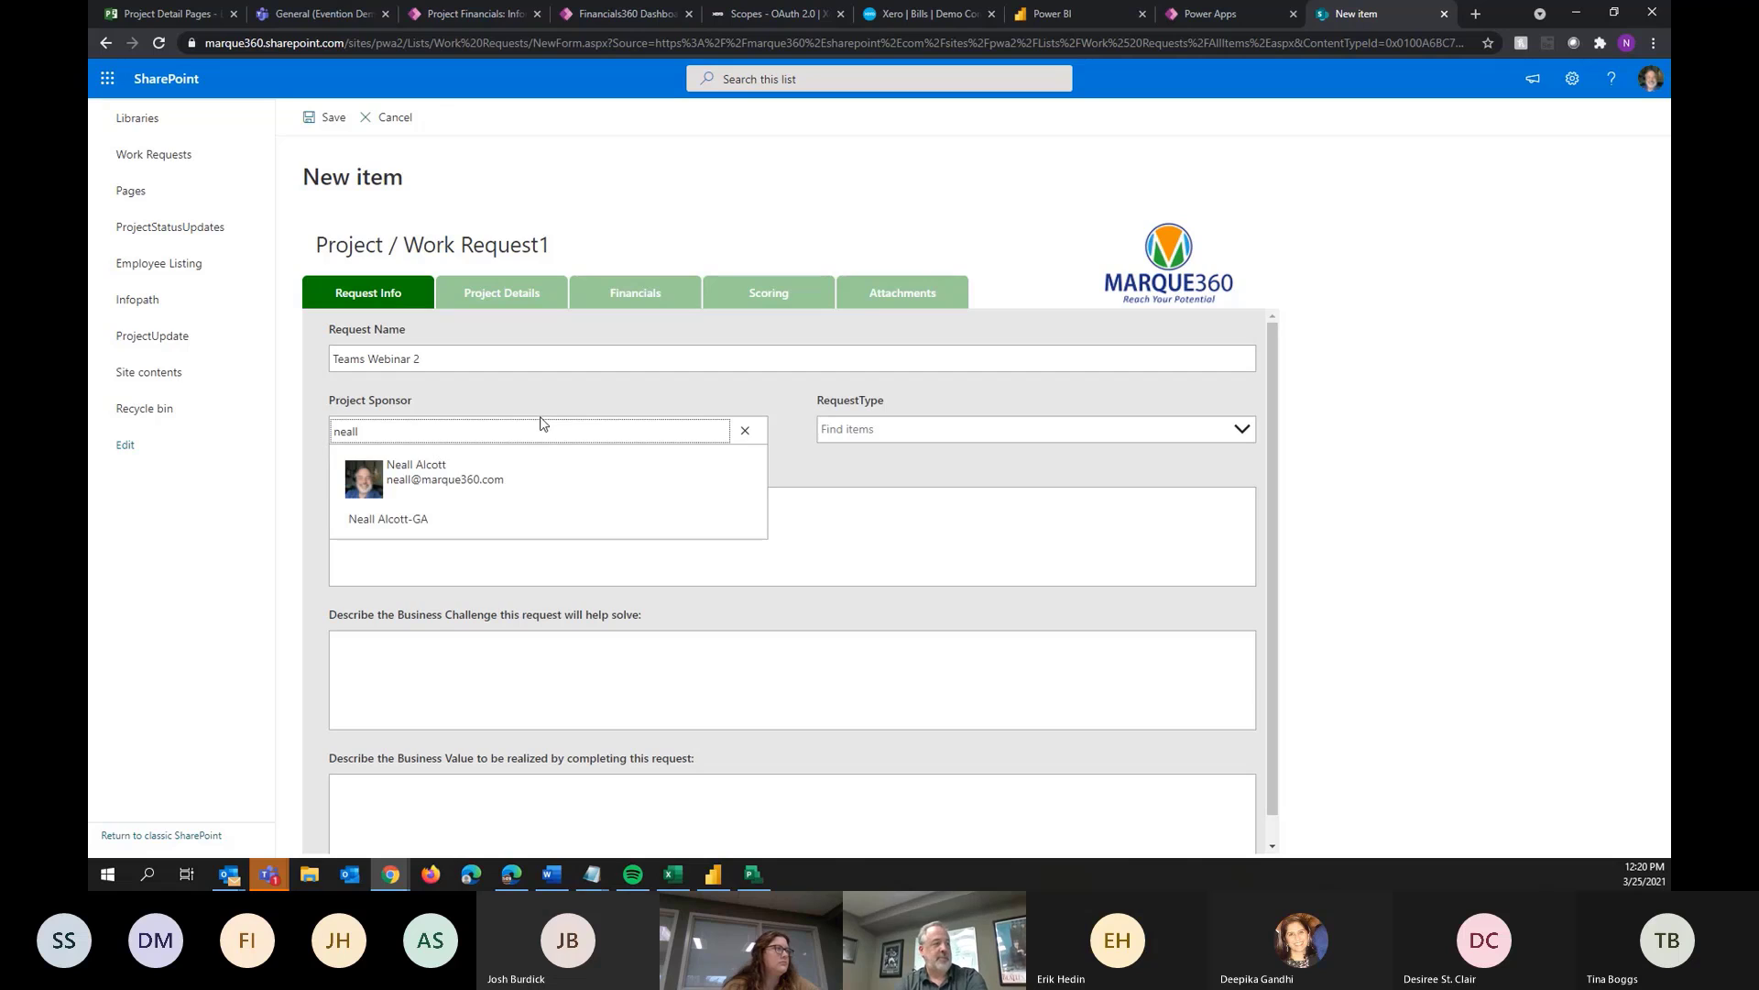
{"action": "left_click", "coordinate": [541, 465]}
Set the request type to IT Project, save the work request and return to the Project Web App home page
{"action": "left_click", "coordinate": [987, 448]}
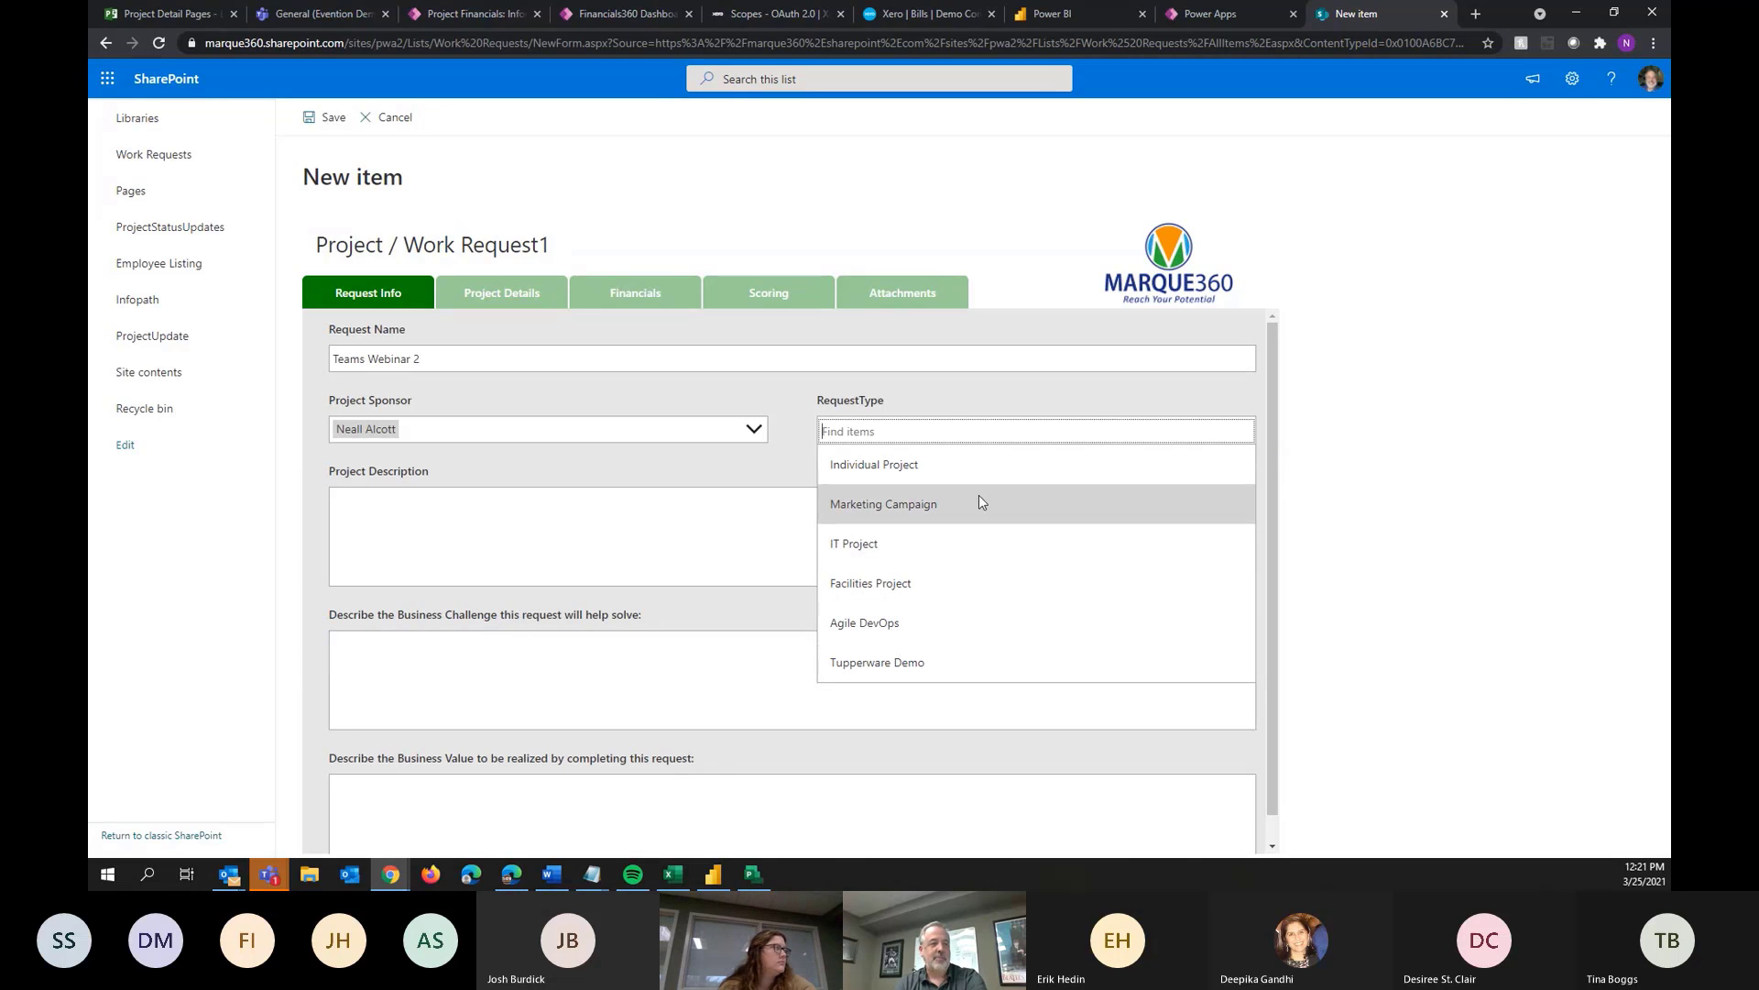
{"action": "left_click", "coordinate": [920, 540]}
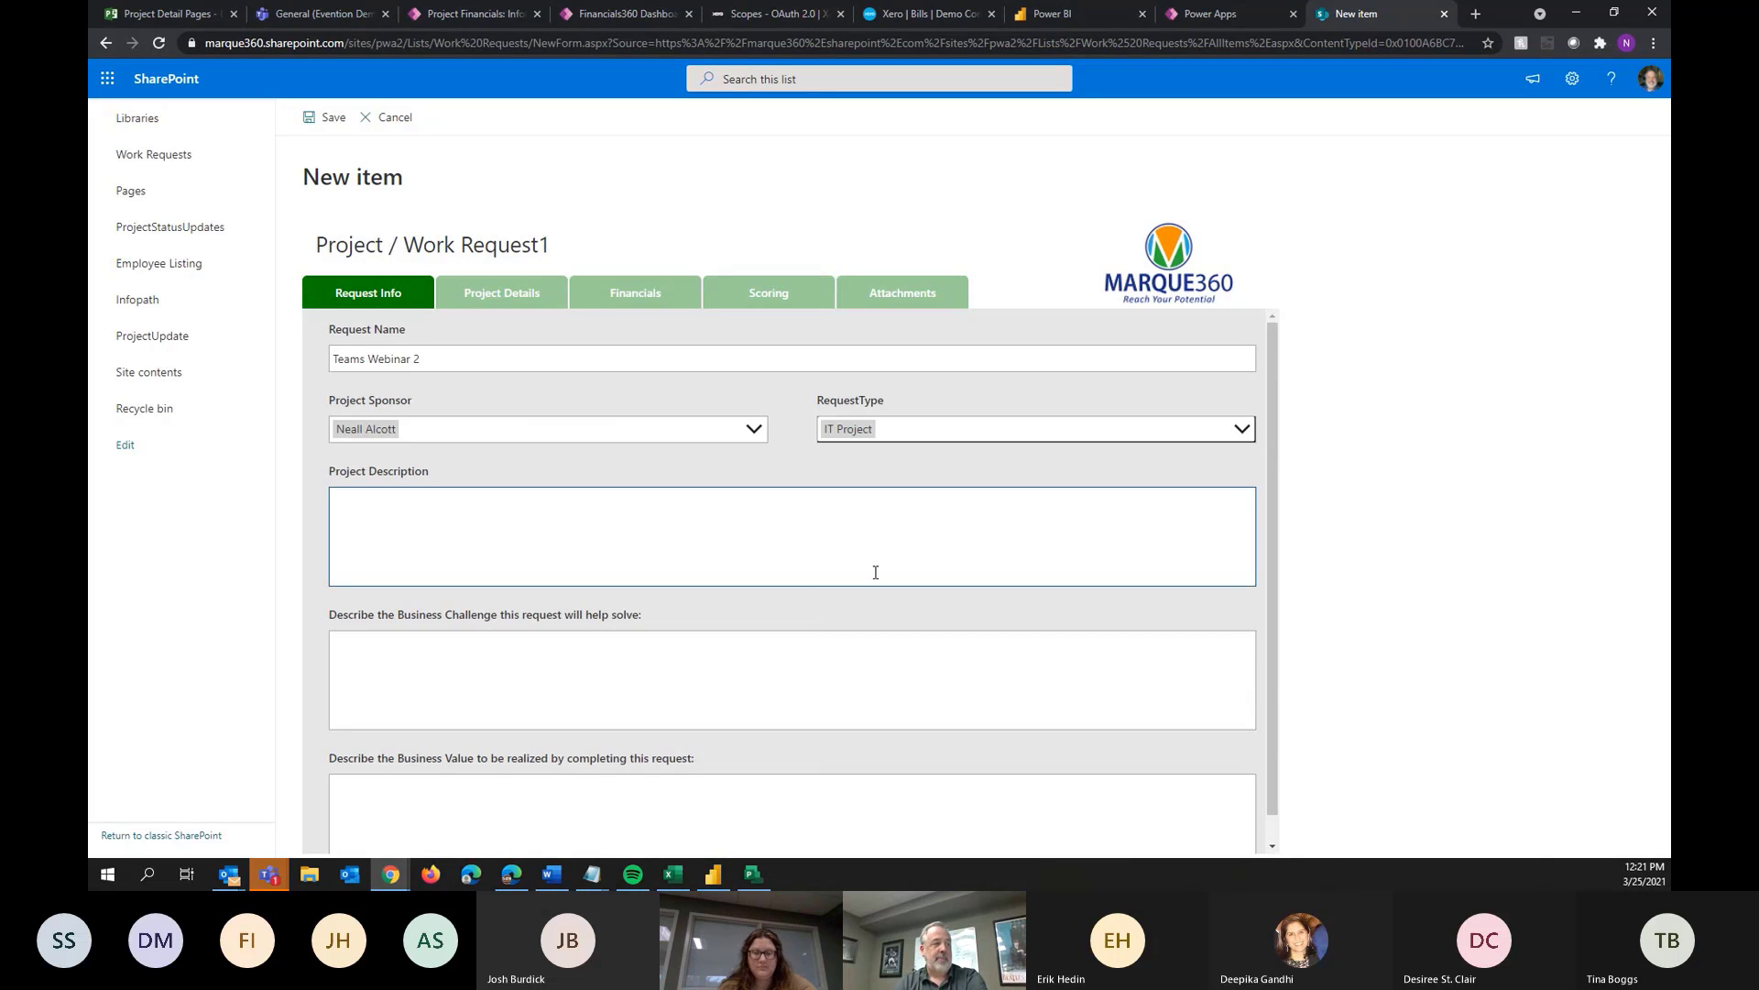
{"action": "scroll", "coordinate": [877, 550], "scroll_direction": "down", "scroll_amount": 2}
{"action": "scroll", "coordinate": [877, 550], "scroll_direction": "up", "scroll_amount": 2}
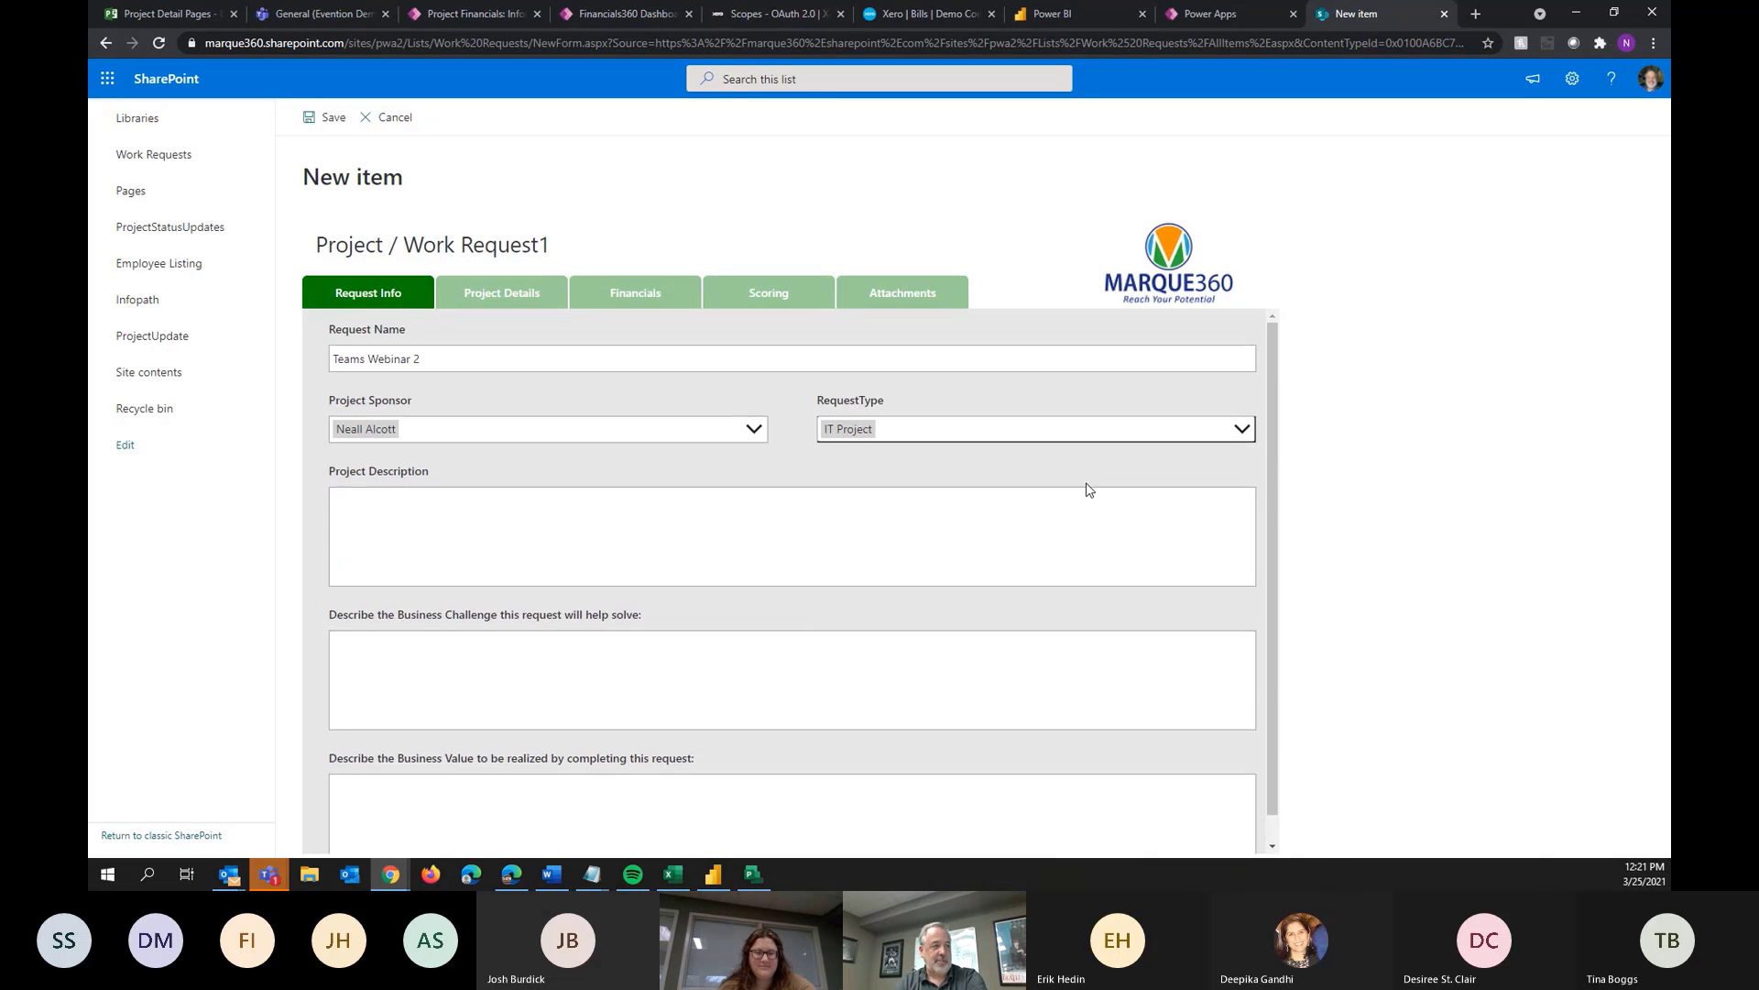
{"action": "left_click", "coordinate": [330, 117]}
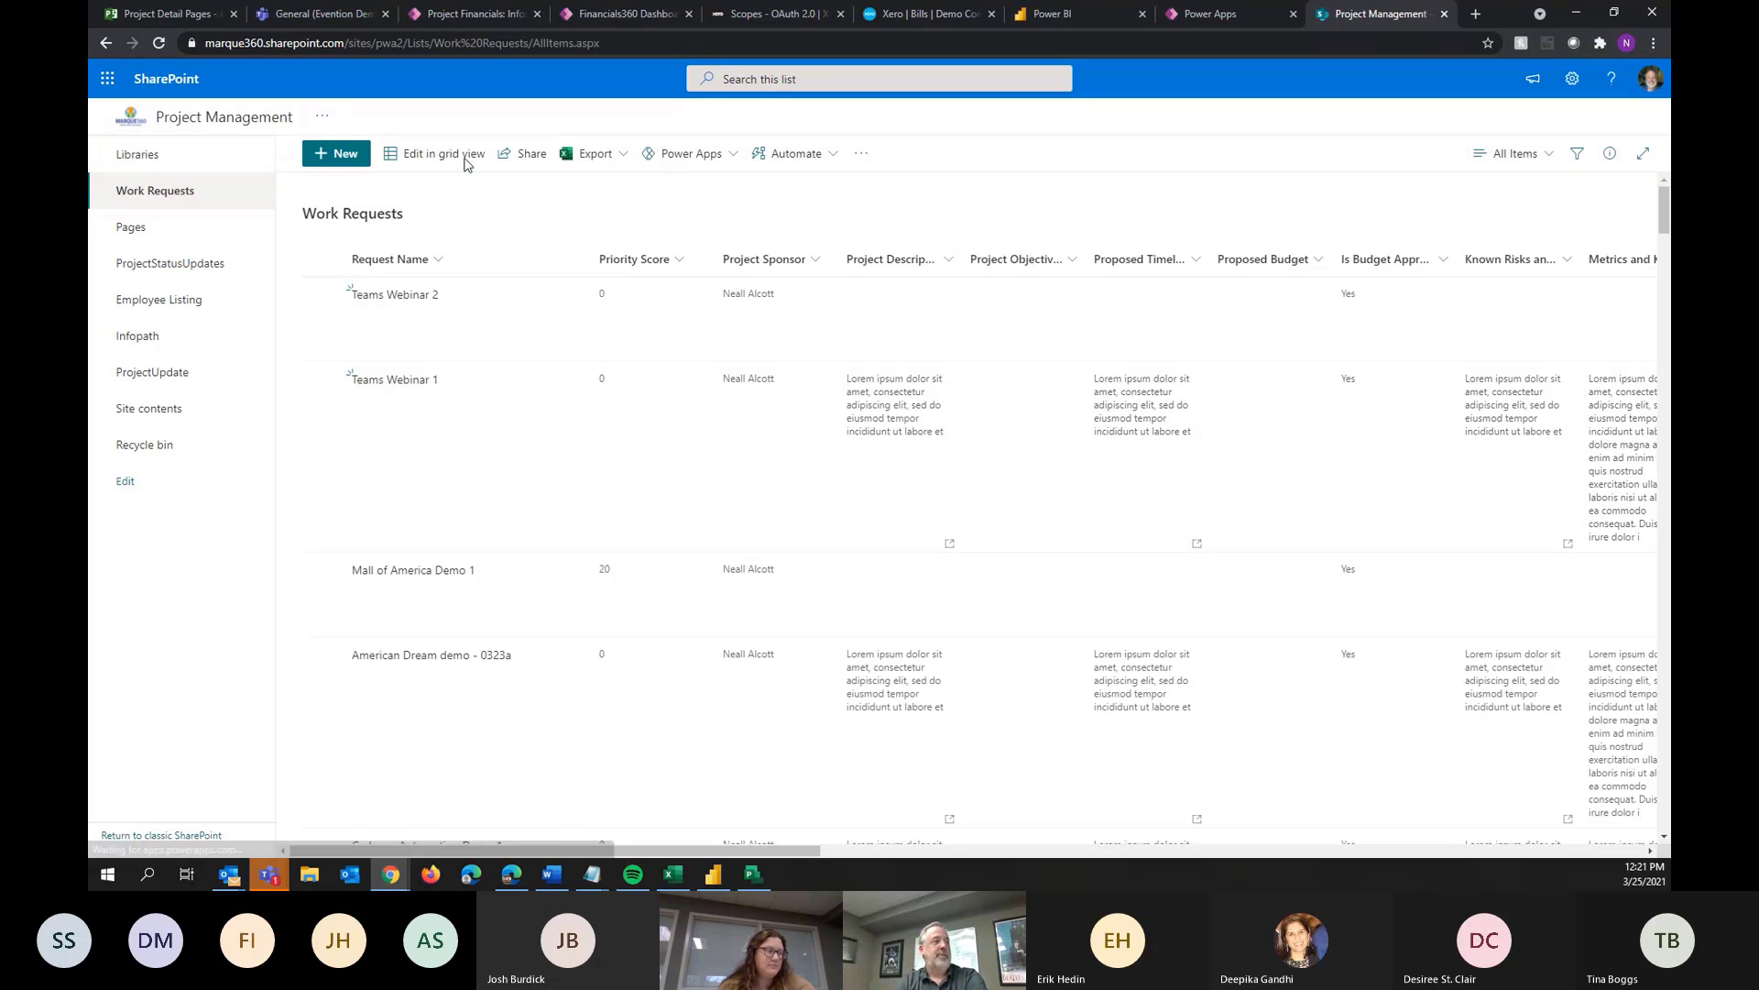
{"action": "left_click", "coordinate": [211, 117]}
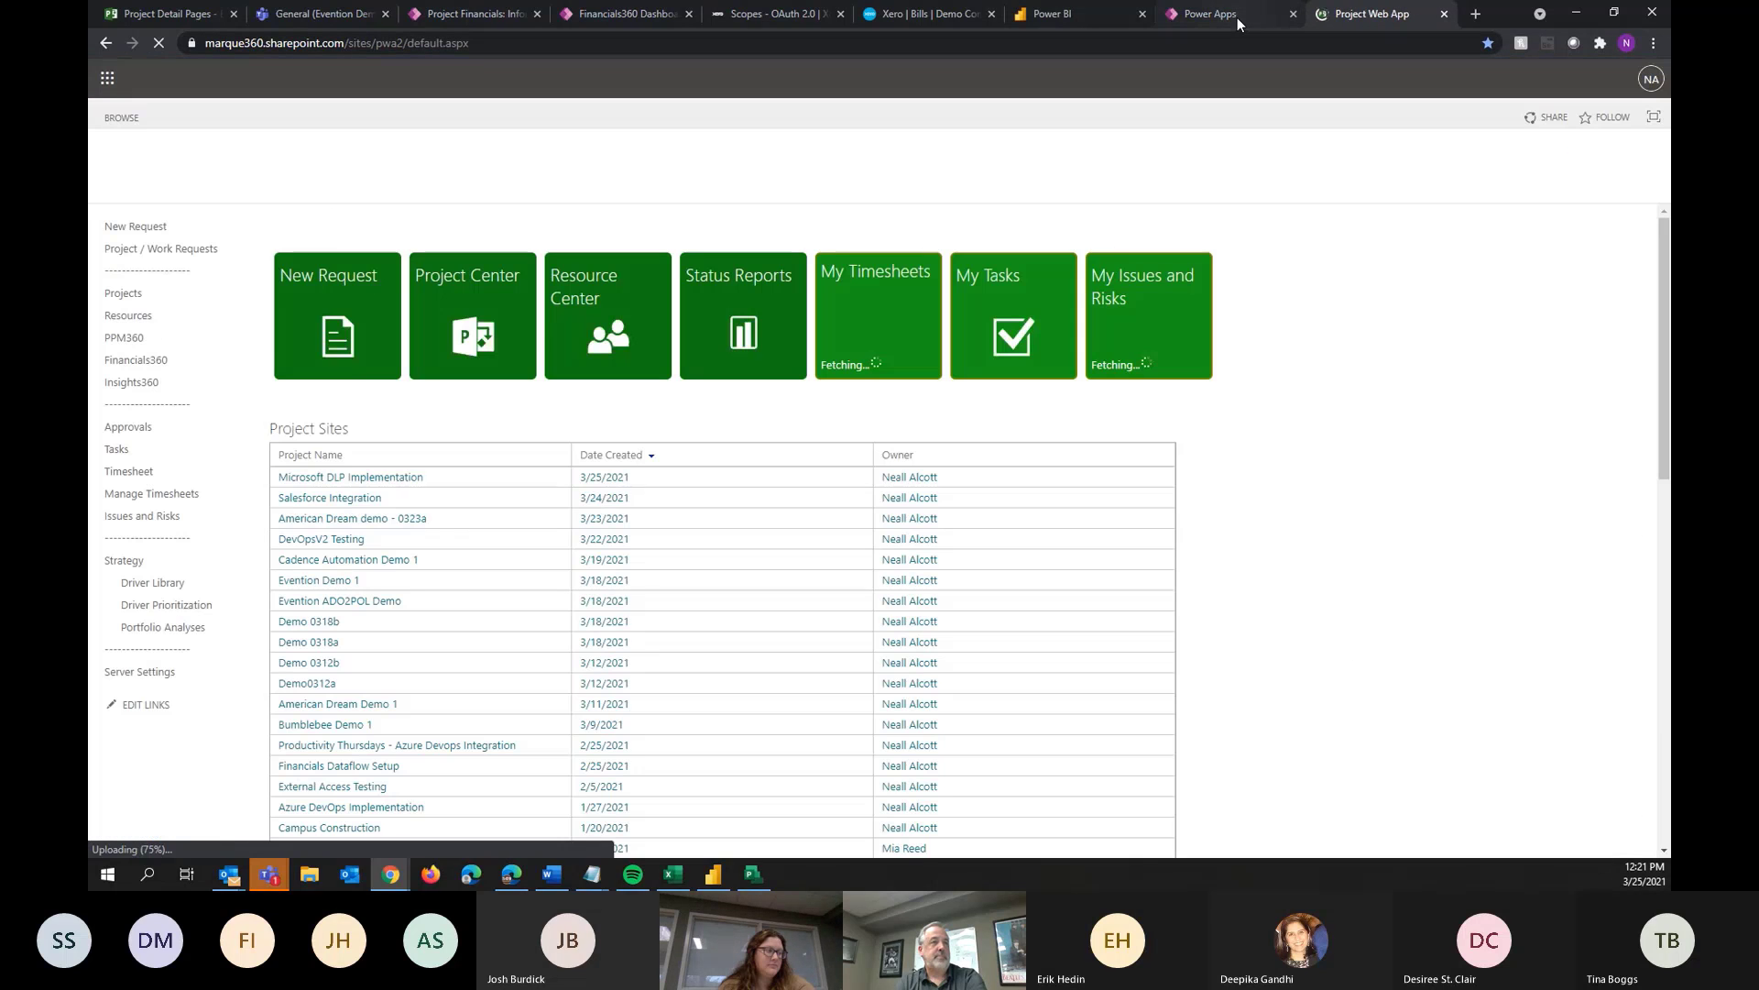
Switch to Outlook on the web, open the 11:56 AM "New Project / Work Request Submitted" message and dismiss all reminders
{"action": "left_click", "coordinate": [1237, 18]}
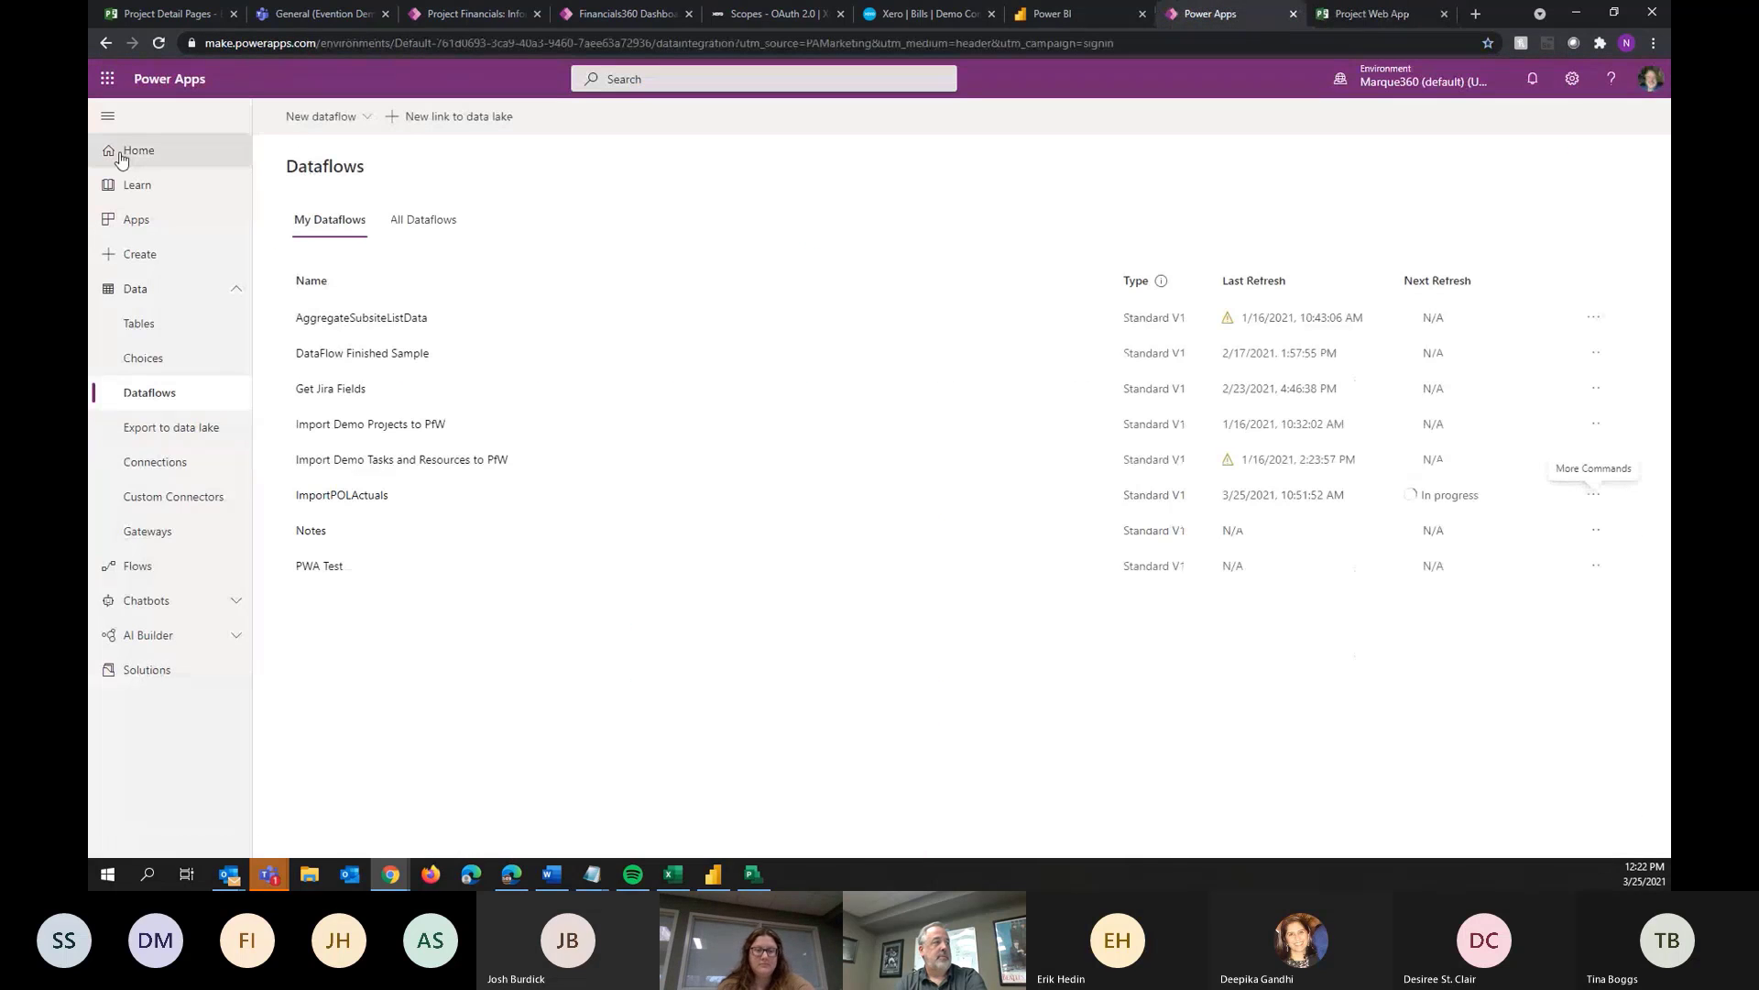
{"action": "left_click", "coordinate": [108, 79]}
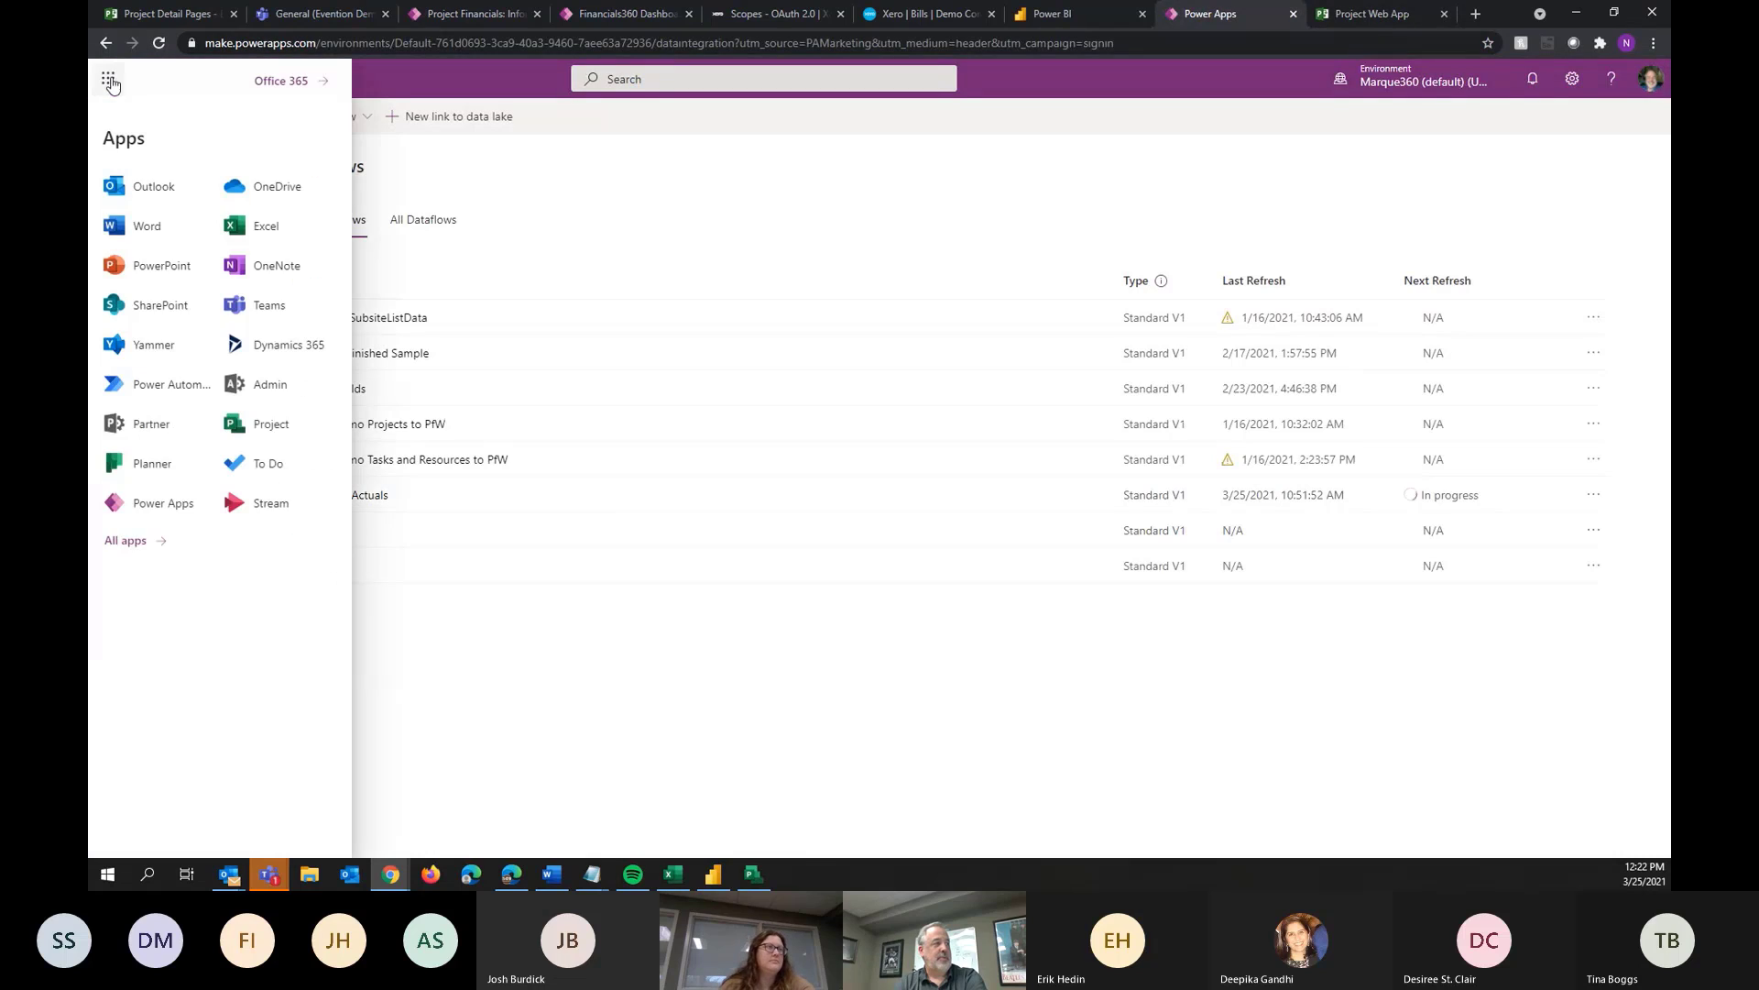
{"action": "left_click", "coordinate": [203, 185]}
{"action": "left_click", "coordinate": [221, 225]}
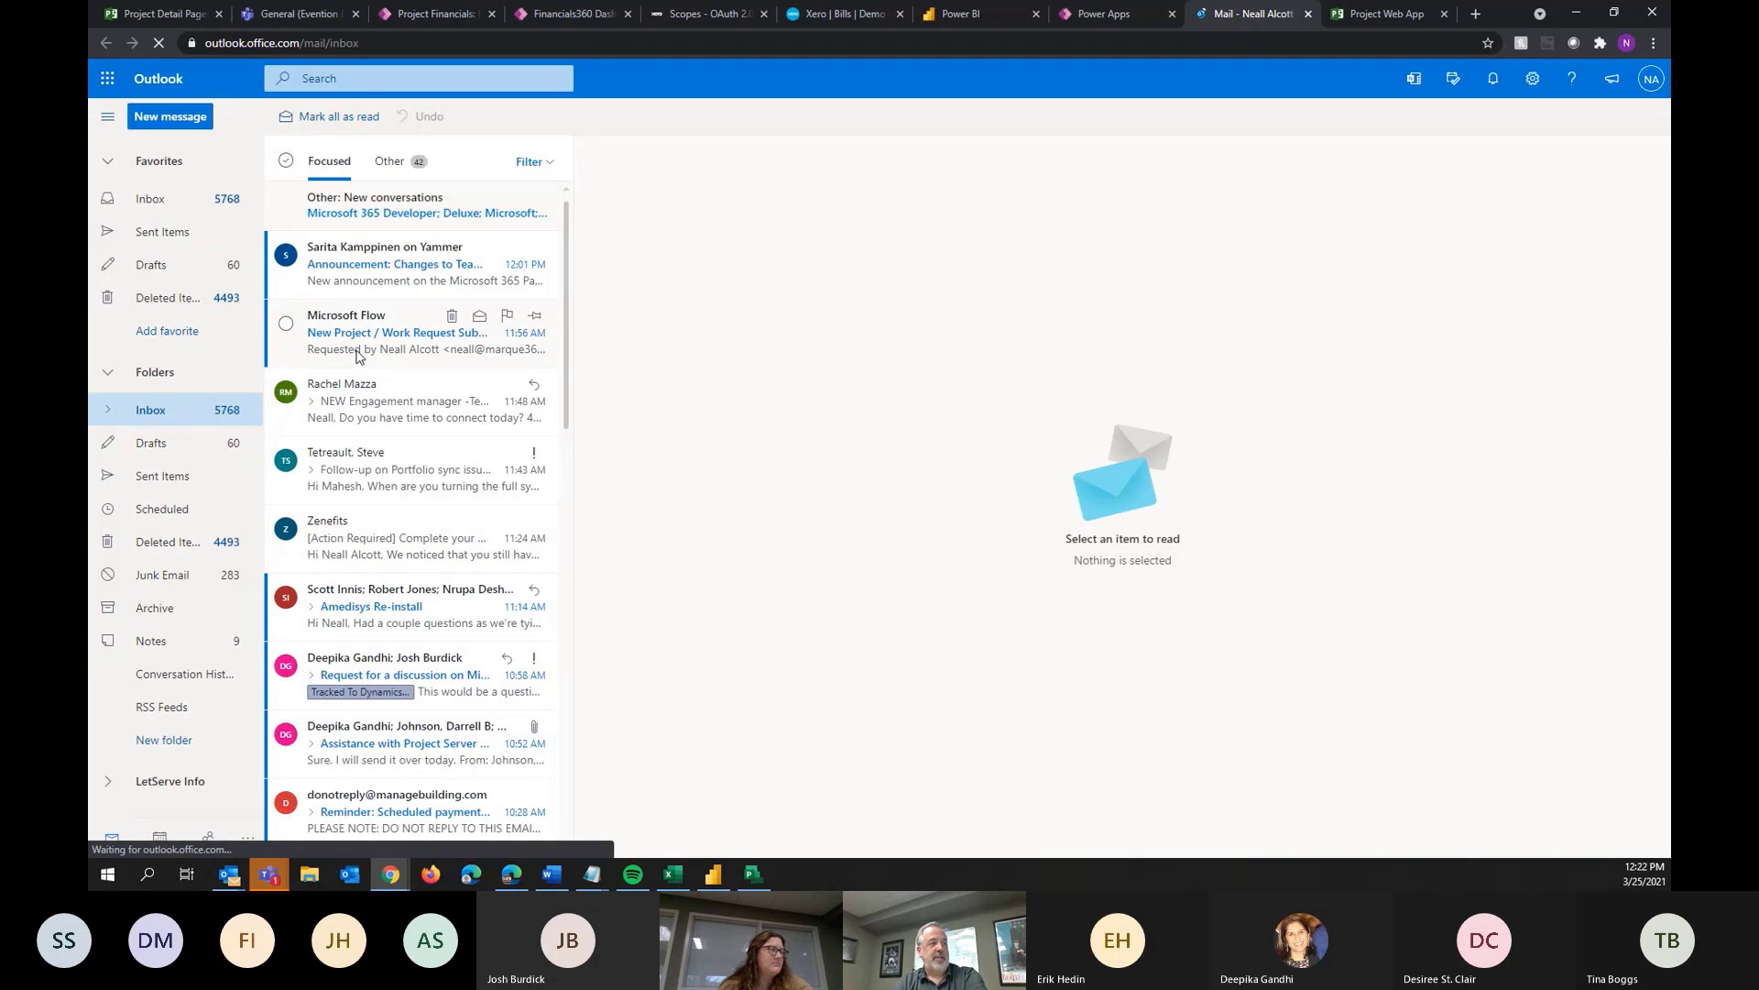
{"action": "left_click", "coordinate": [357, 355]}
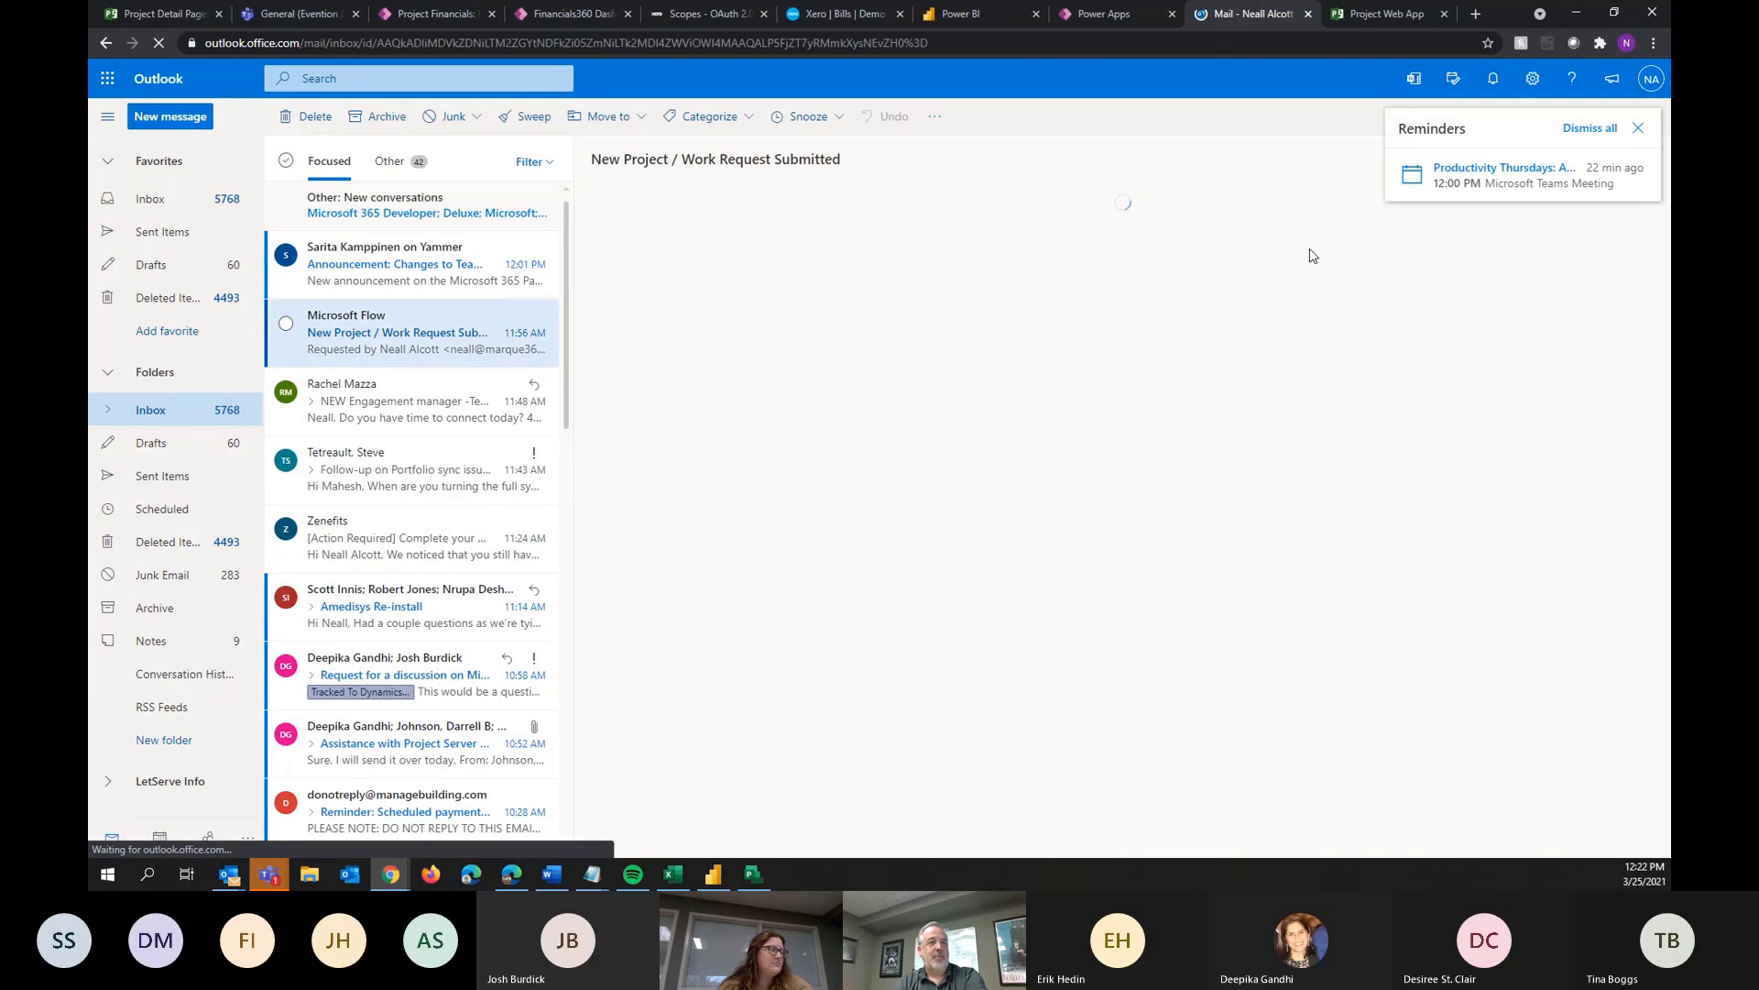
{"action": "left_click", "coordinate": [1606, 128]}
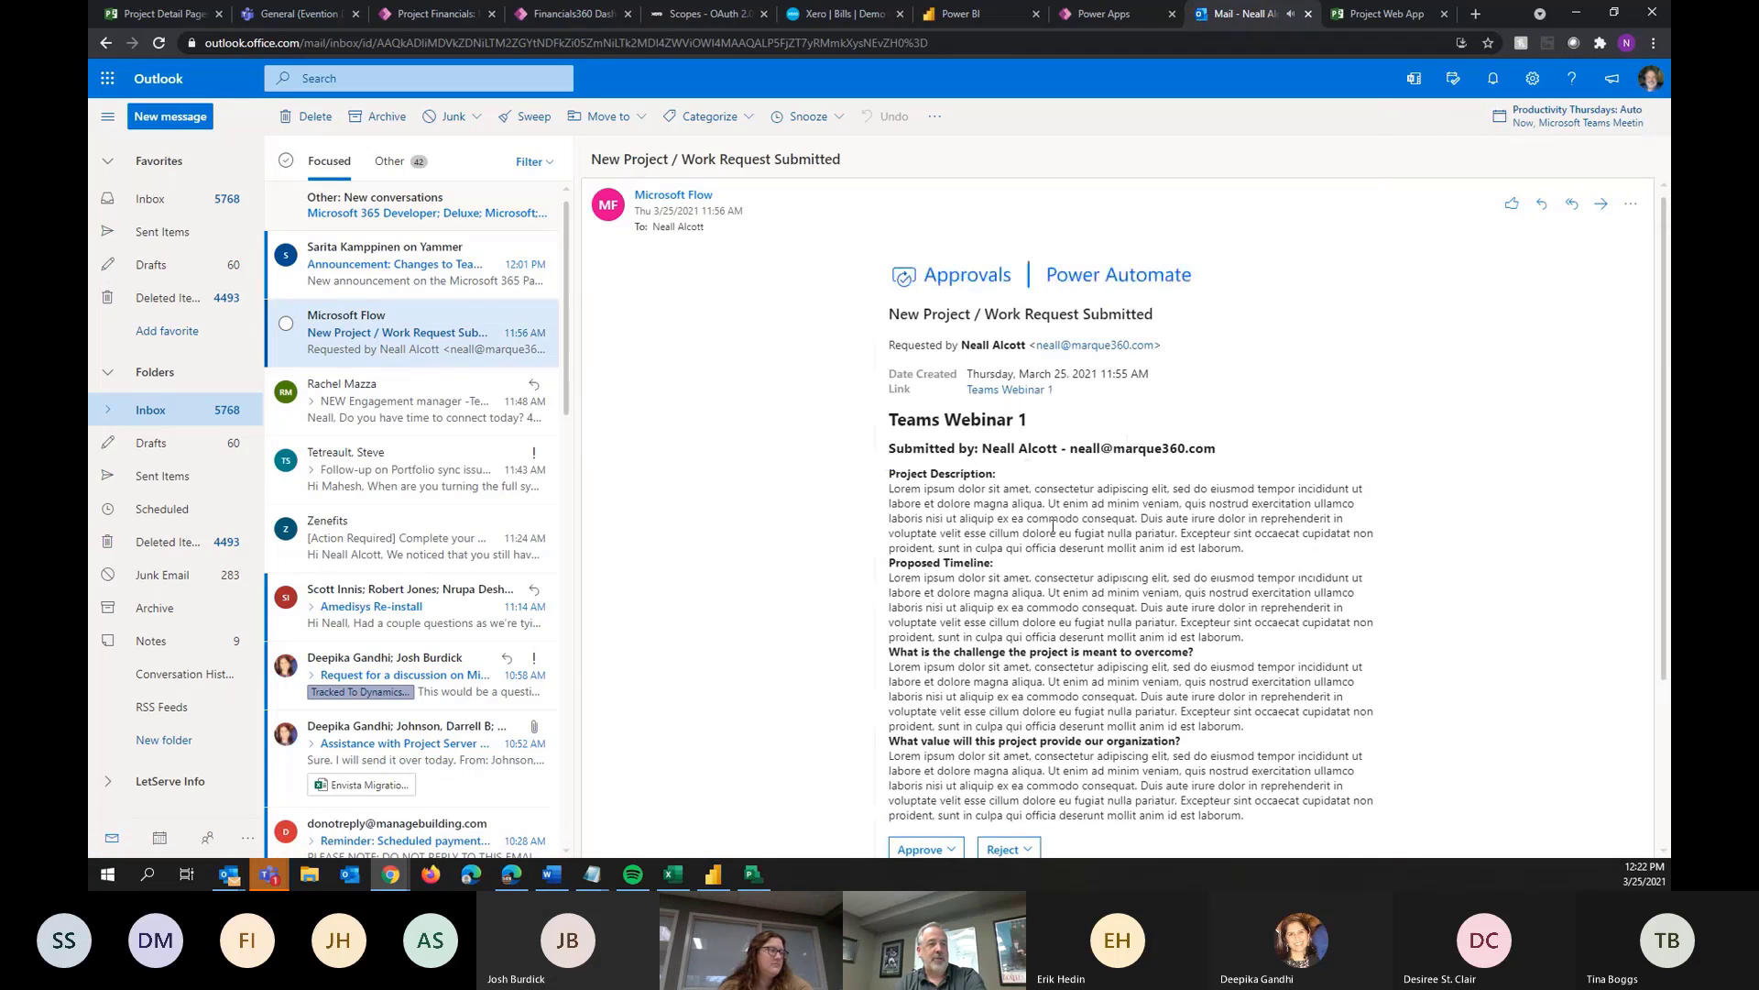
Approve the Teams Webinar 1 work request from its approval message, submitting without comments
{"action": "scroll", "coordinate": [1127, 718], "scroll_direction": "down", "scroll_amount": 1}
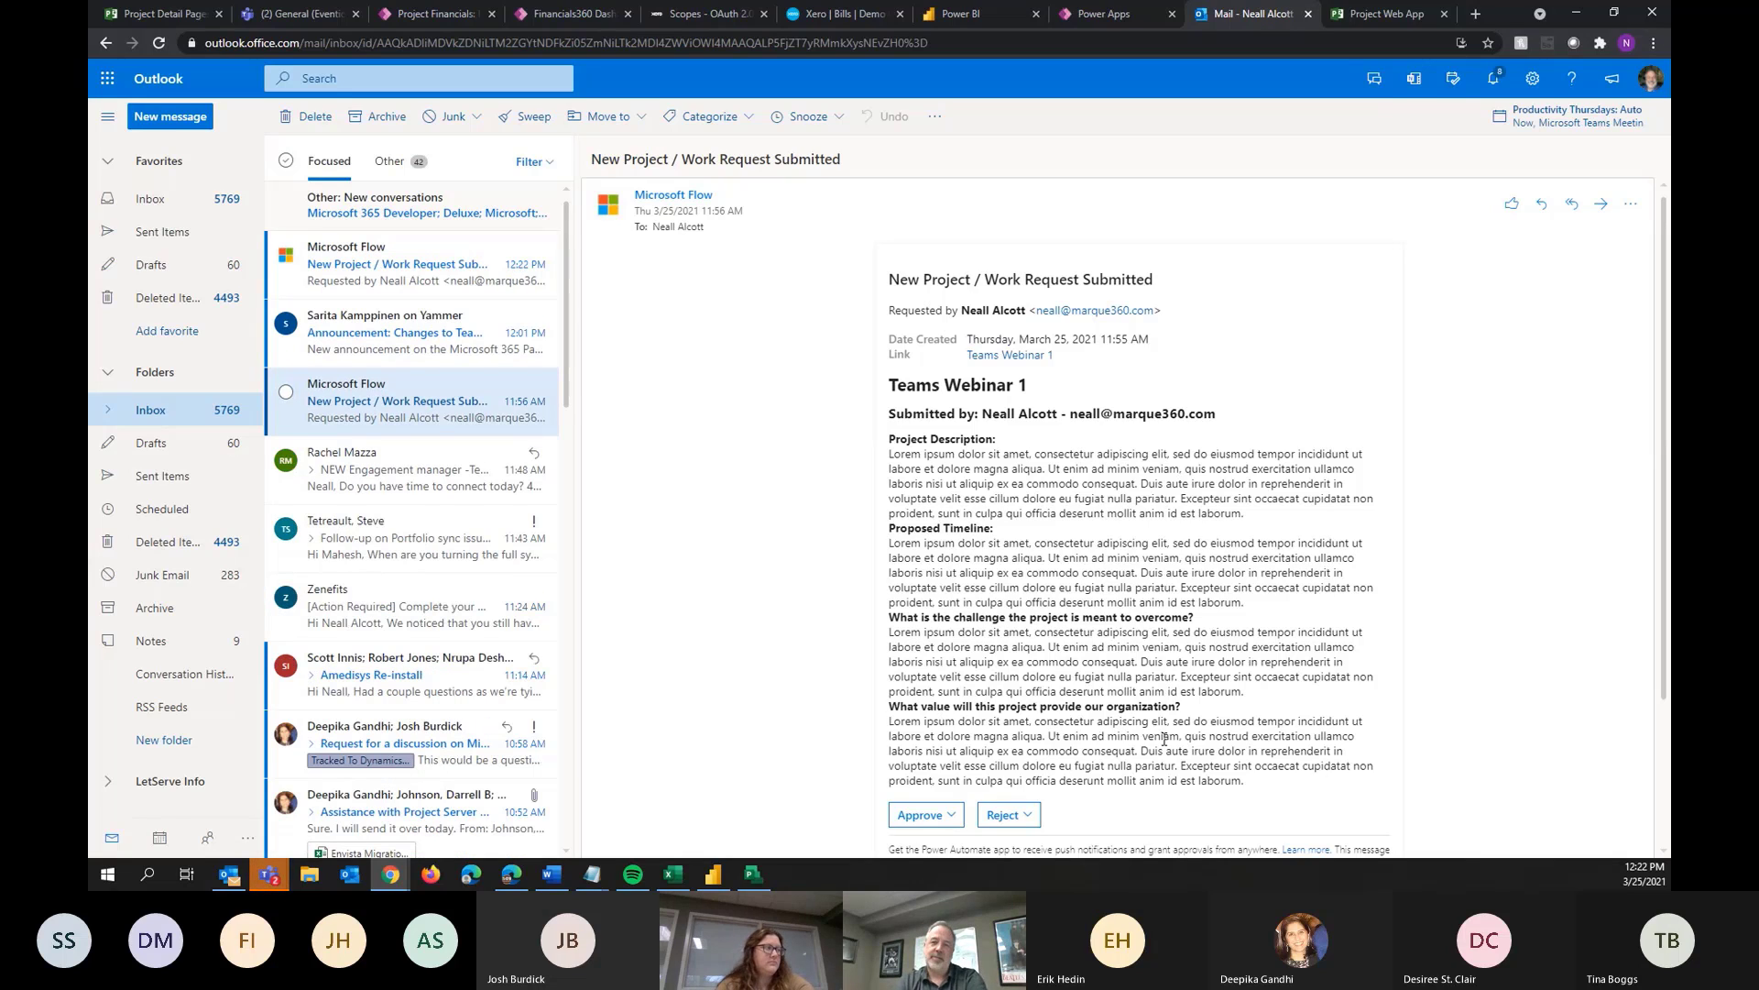
{"action": "scroll", "coordinate": [1273, 529], "scroll_direction": "down", "scroll_amount": 2}
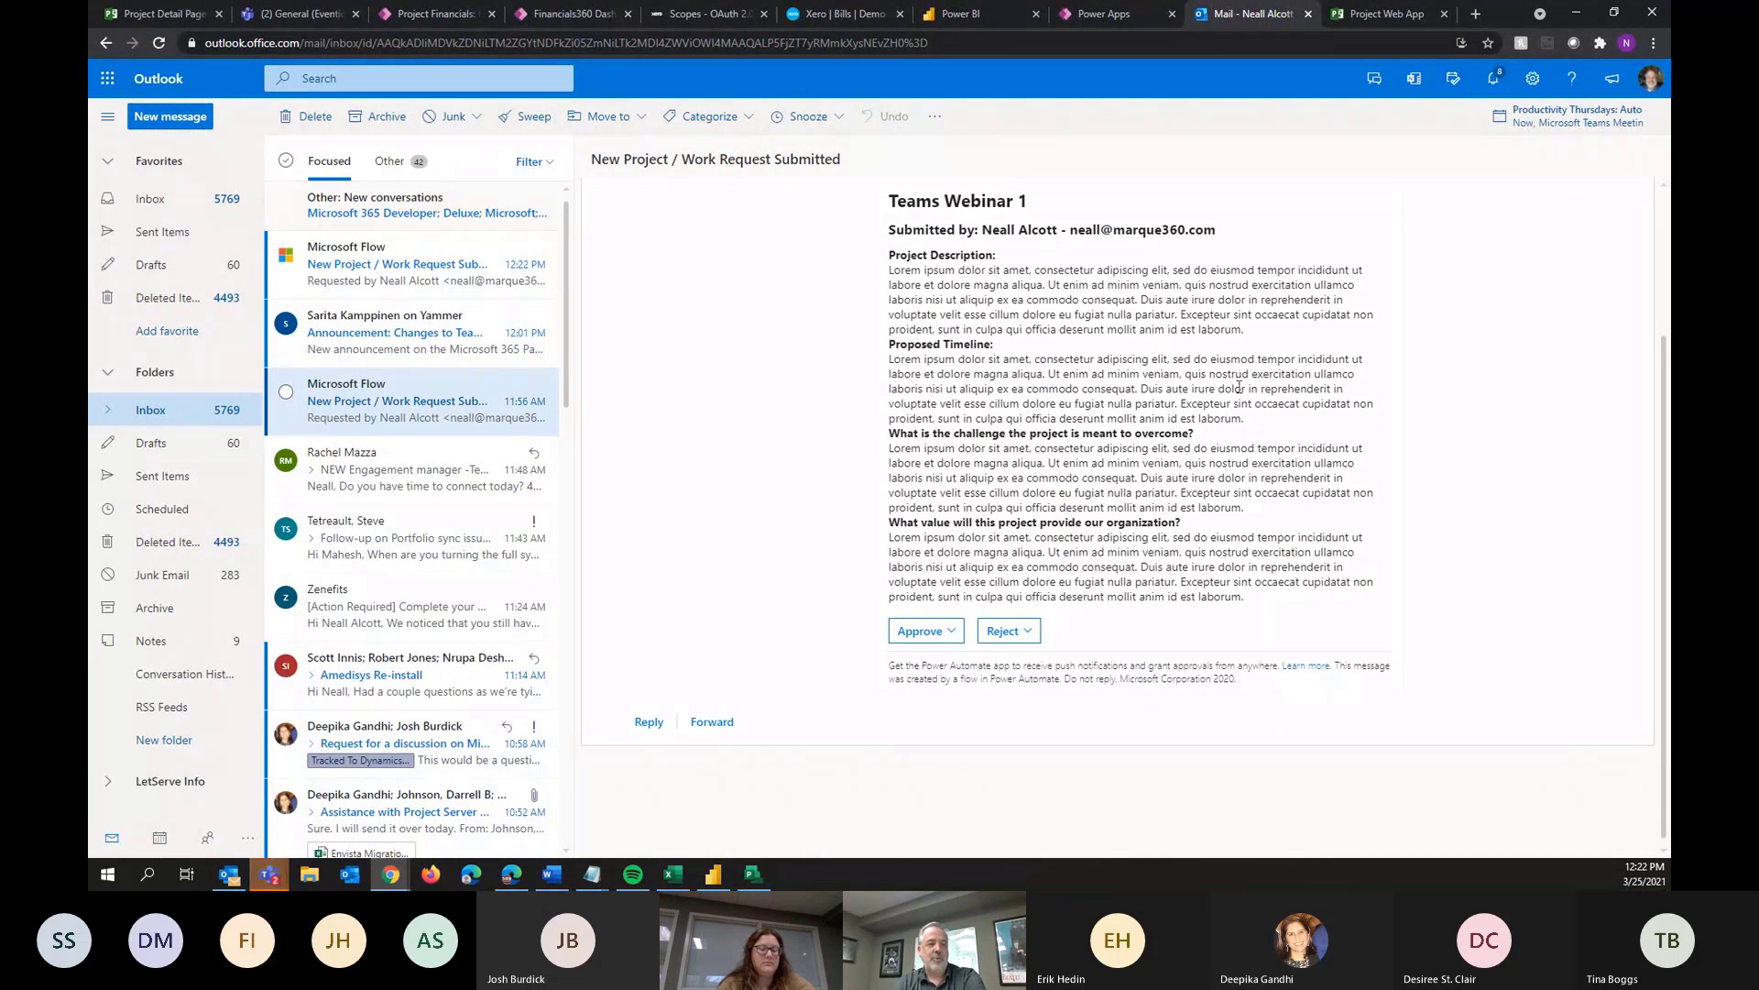
{"action": "left_click", "coordinate": [907, 631]}
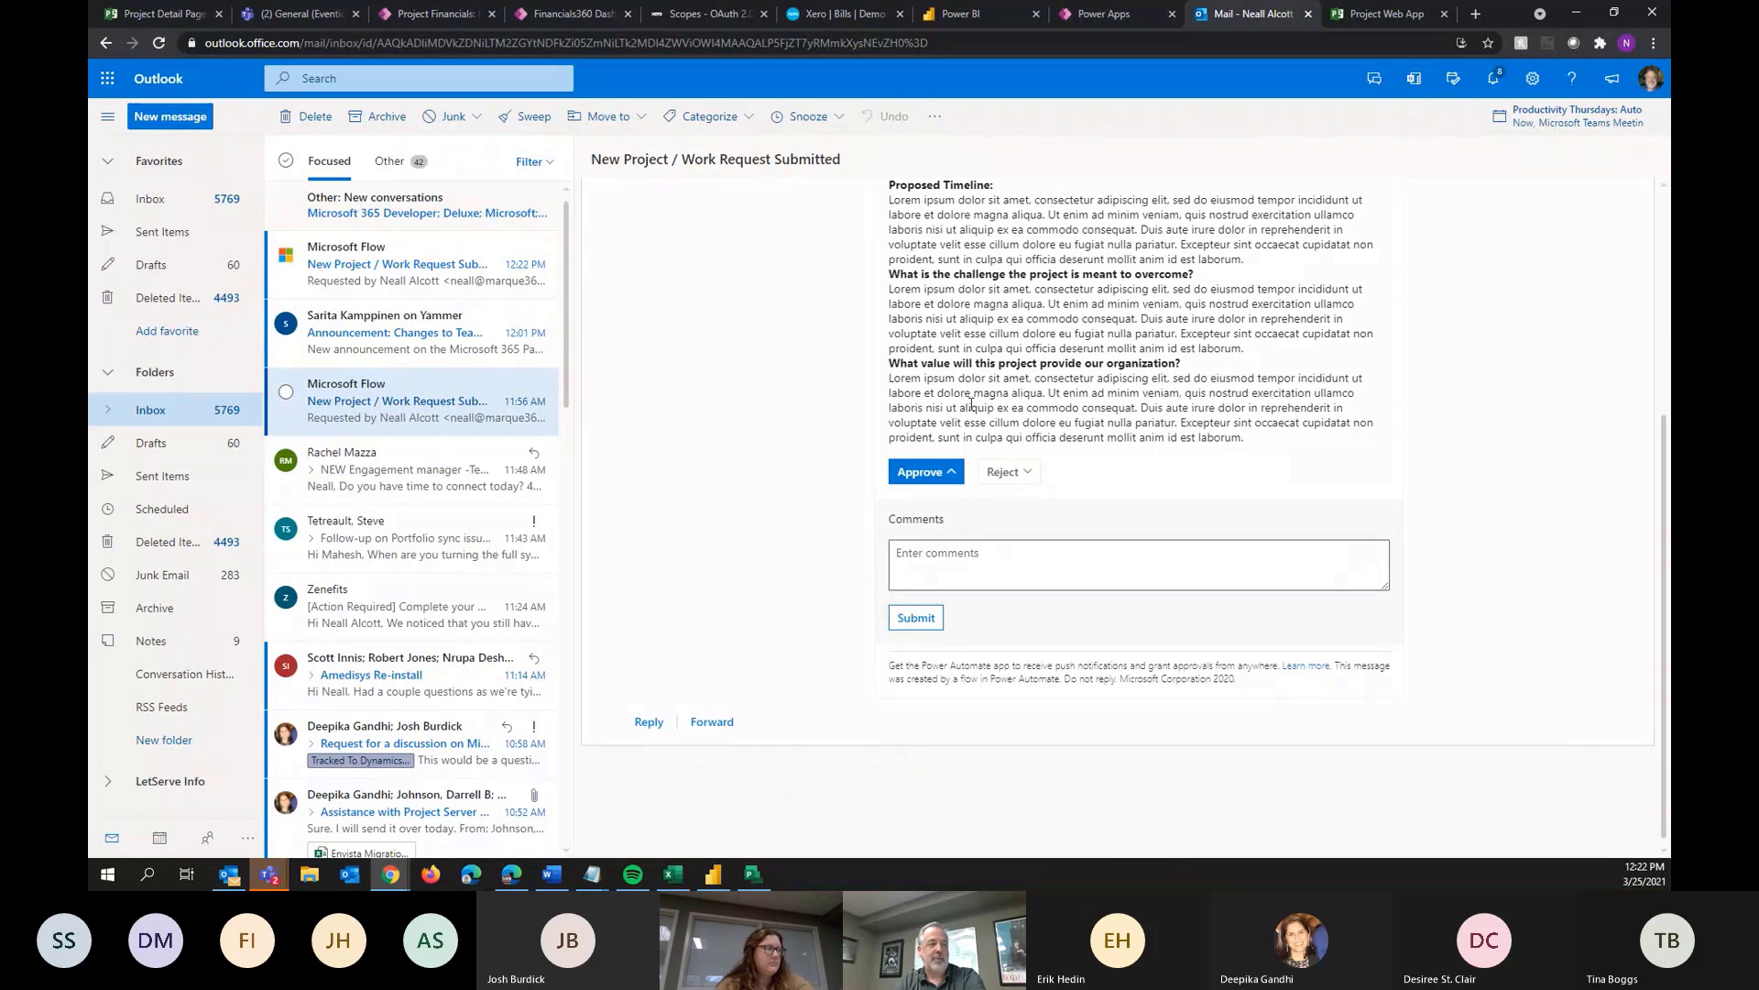
{"action": "left_click", "coordinate": [913, 617]}
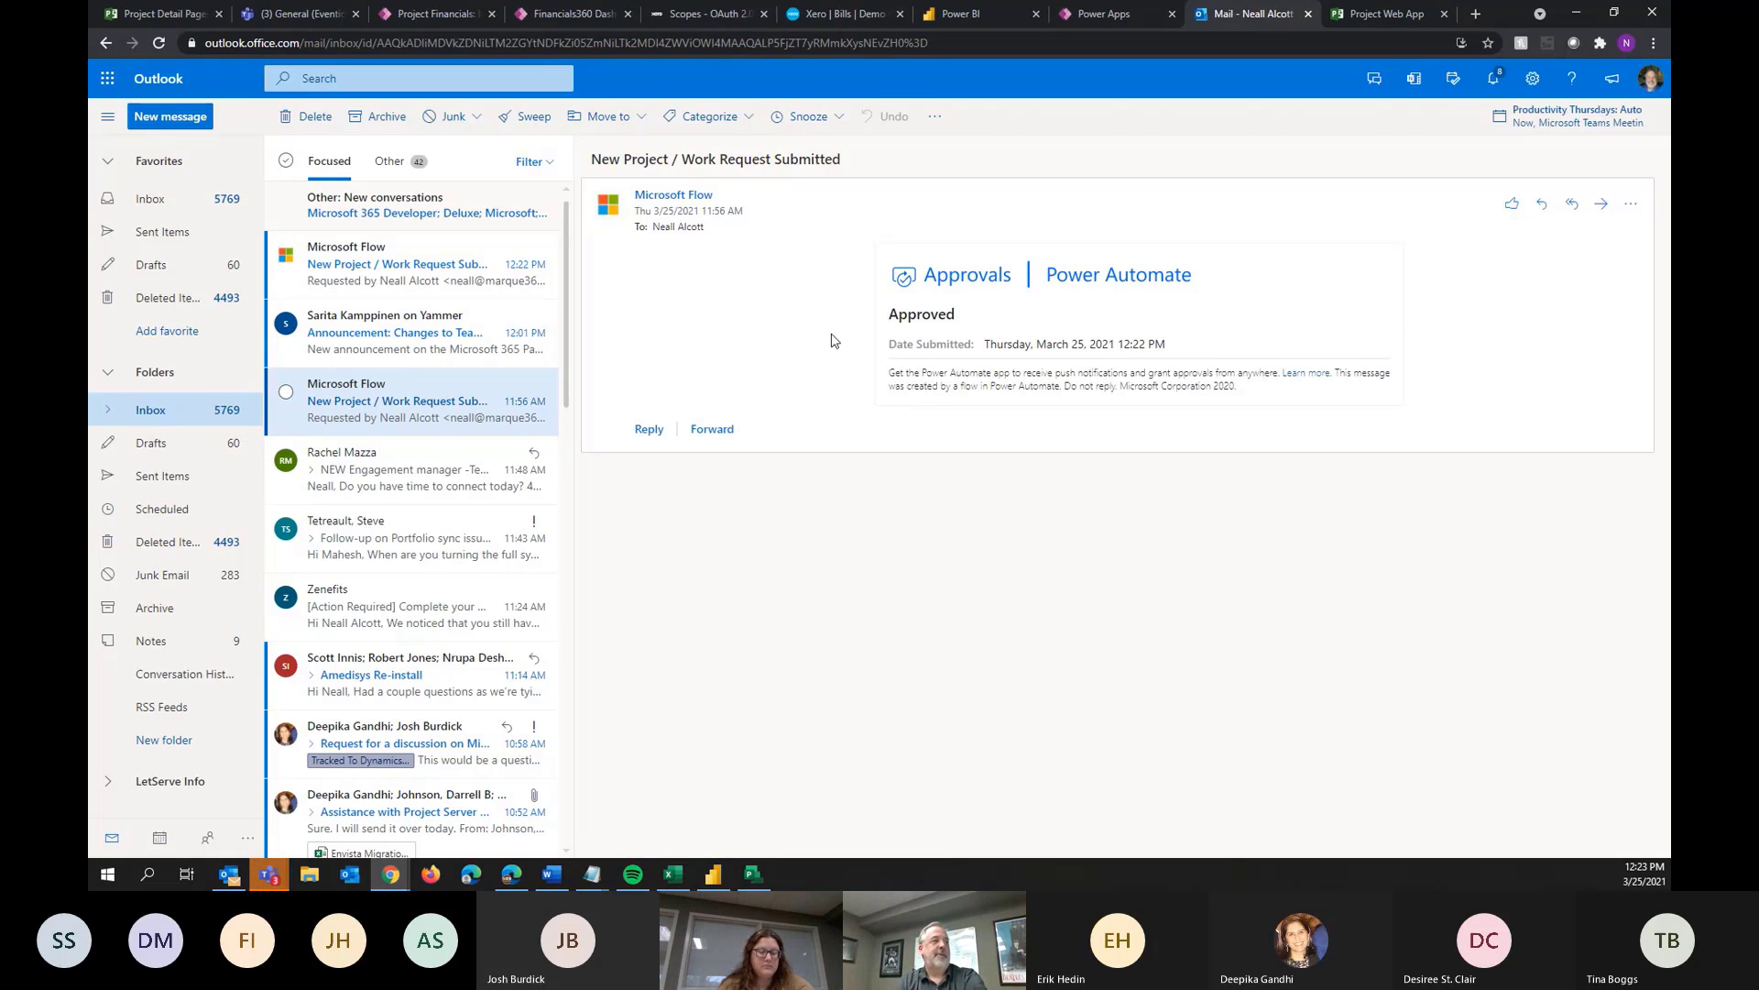
Switch to the browser page with the Microsoft DLP Implementation project details, return to the Project Web App home and open the Project Center
{"action": "left_click", "coordinate": [177, 16]}
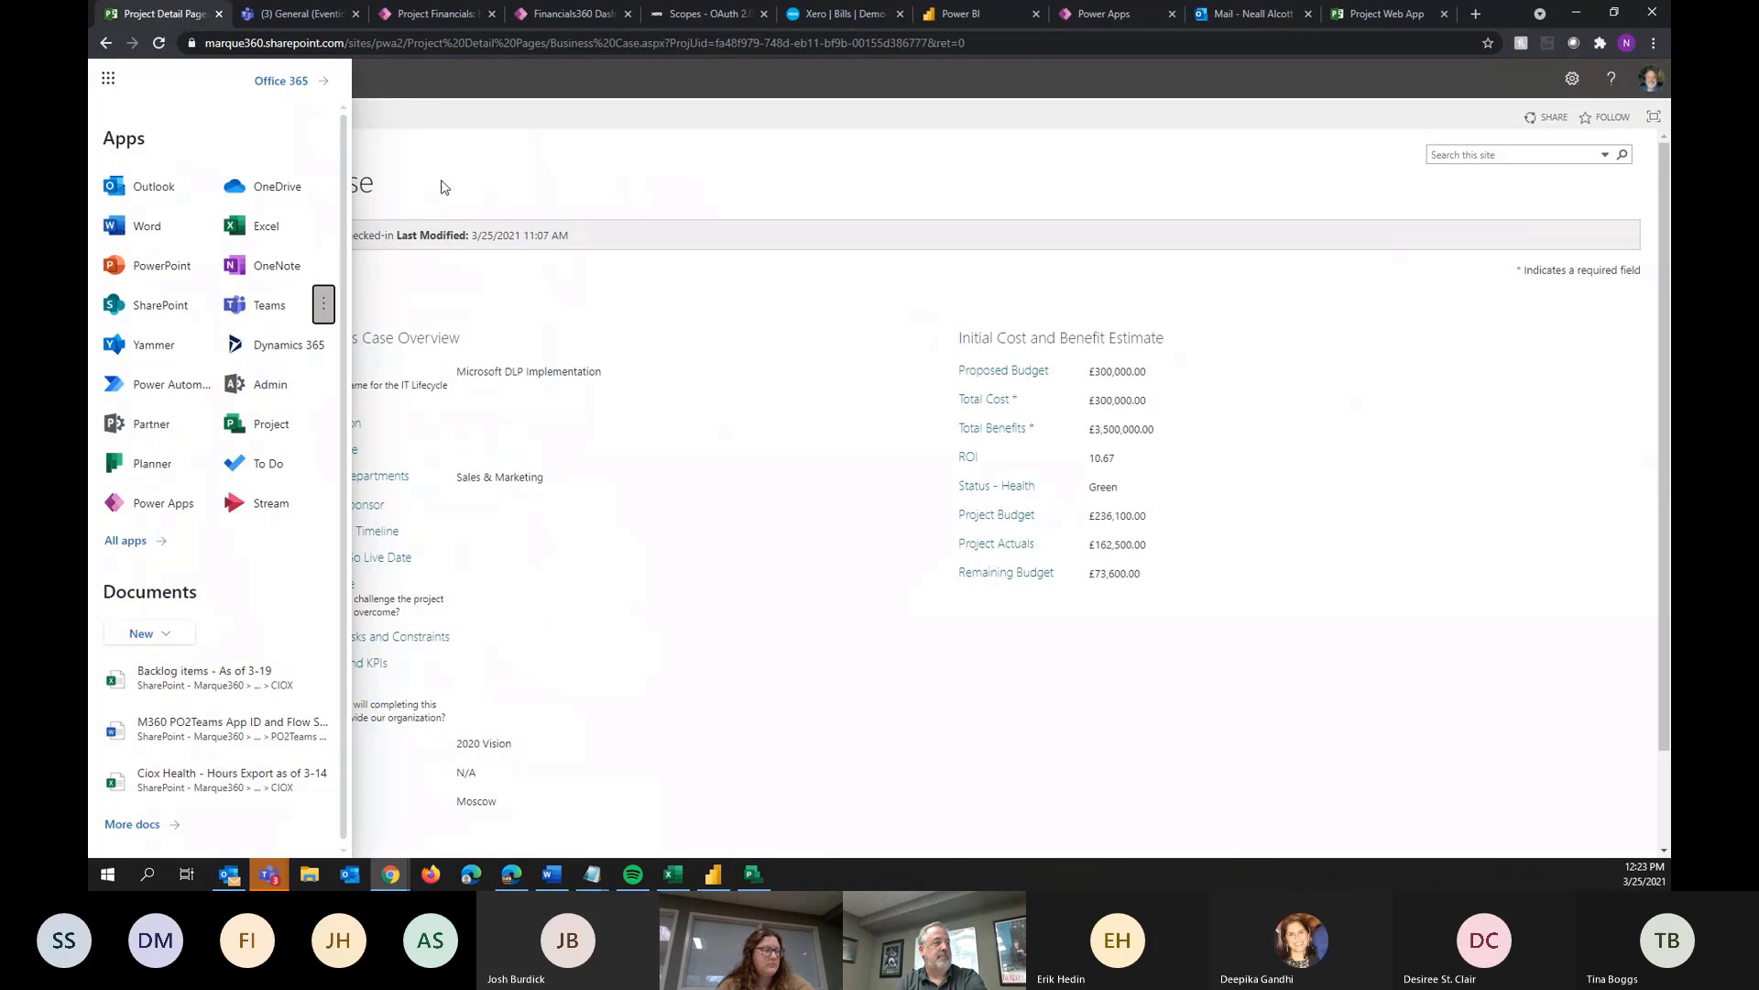
{"action": "left_click", "coordinate": [568, 203]}
{"action": "left_click", "coordinate": [138, 168]}
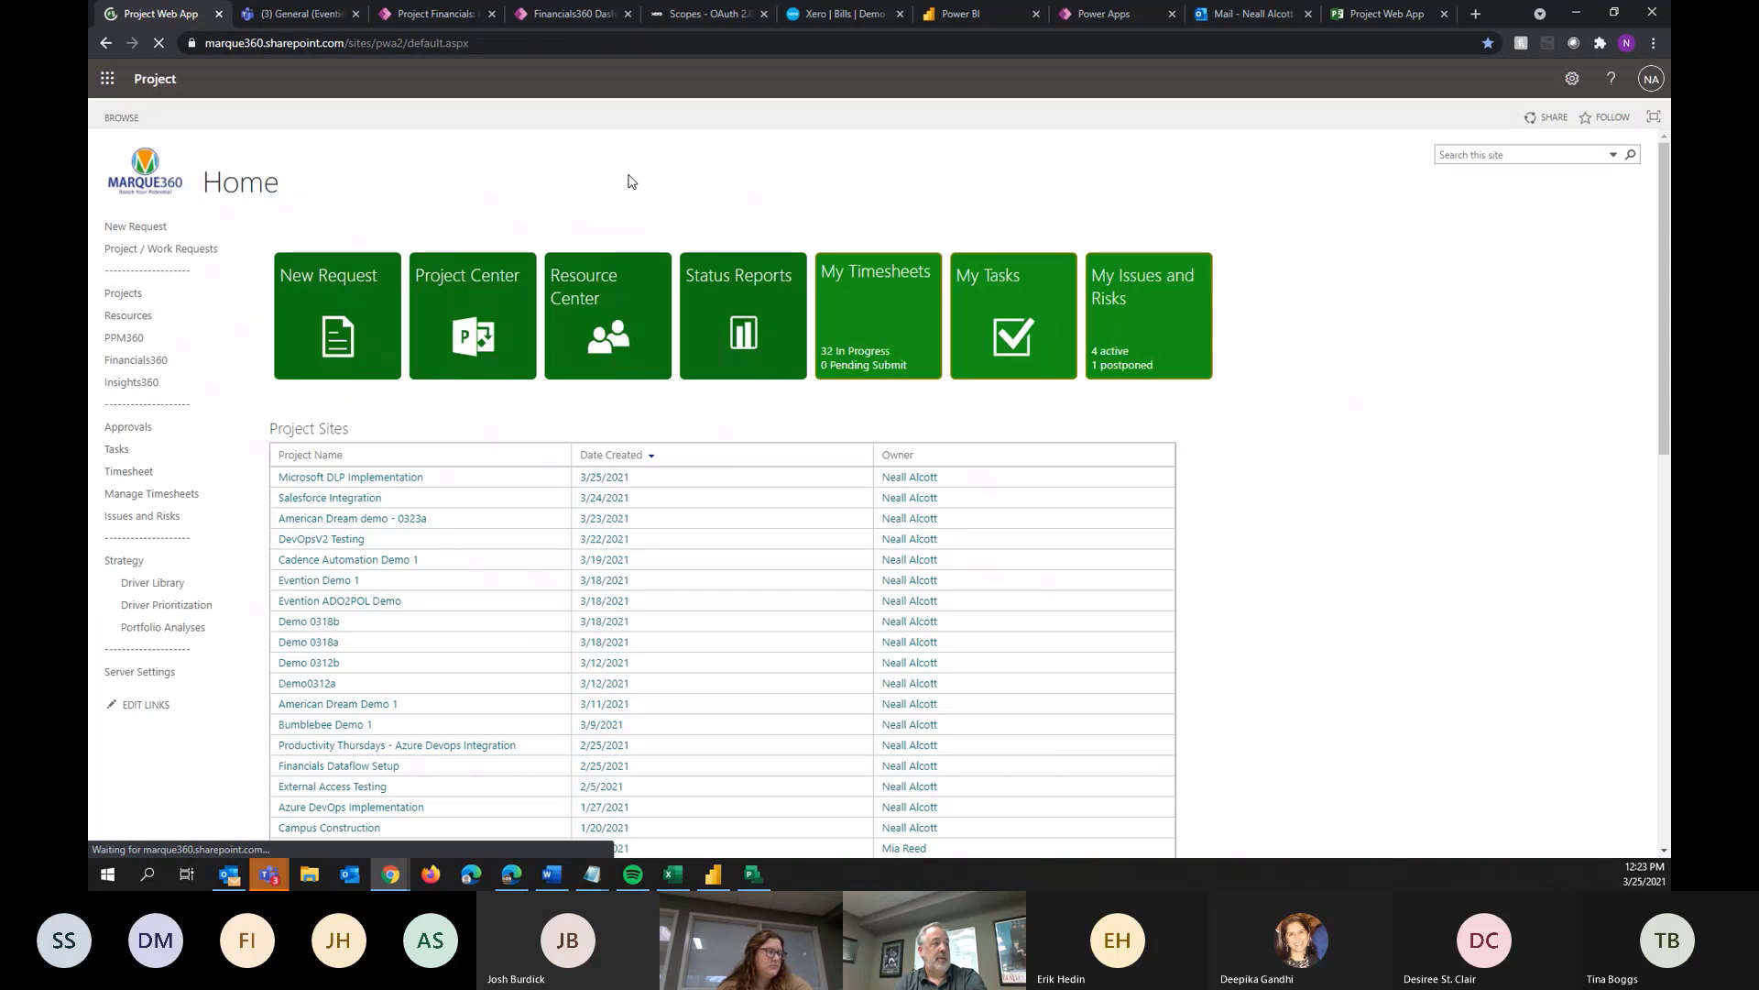
{"action": "left_click", "coordinate": [475, 277]}
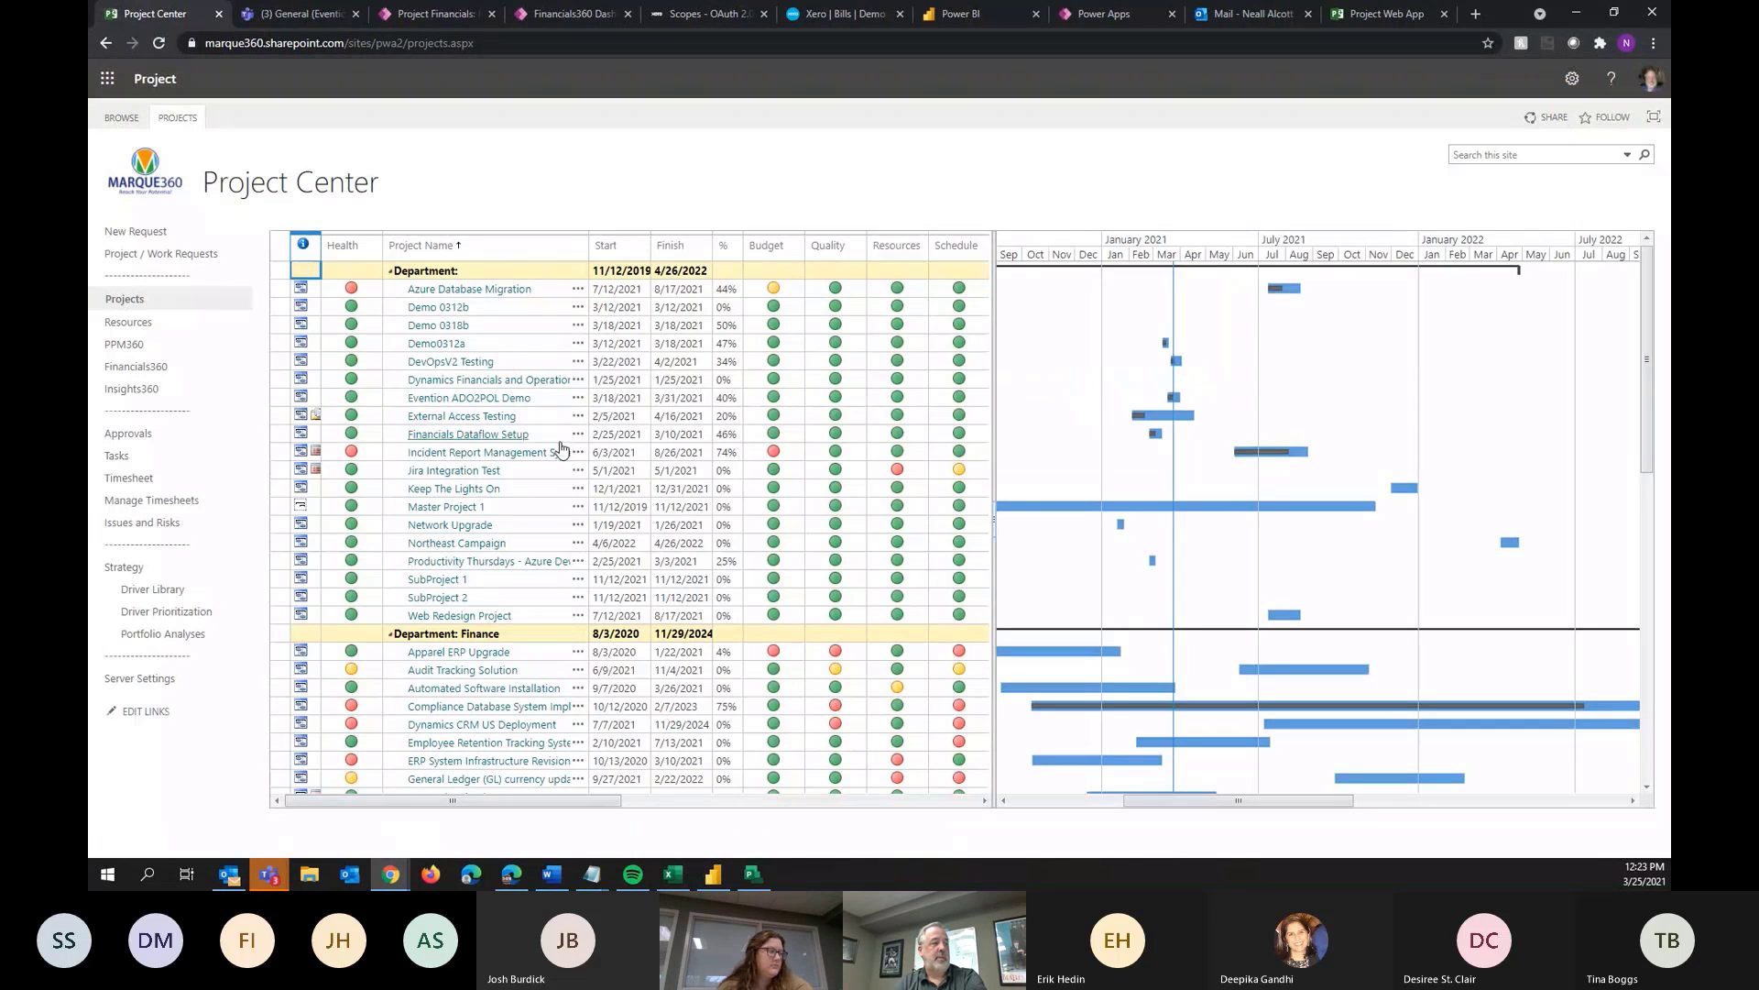
Find Teams Webinar 1 under the Sales & Marketing department and open its project details
{"action": "scroll", "coordinate": [655, 431], "scroll_direction": "down", "scroll_amount": 4}
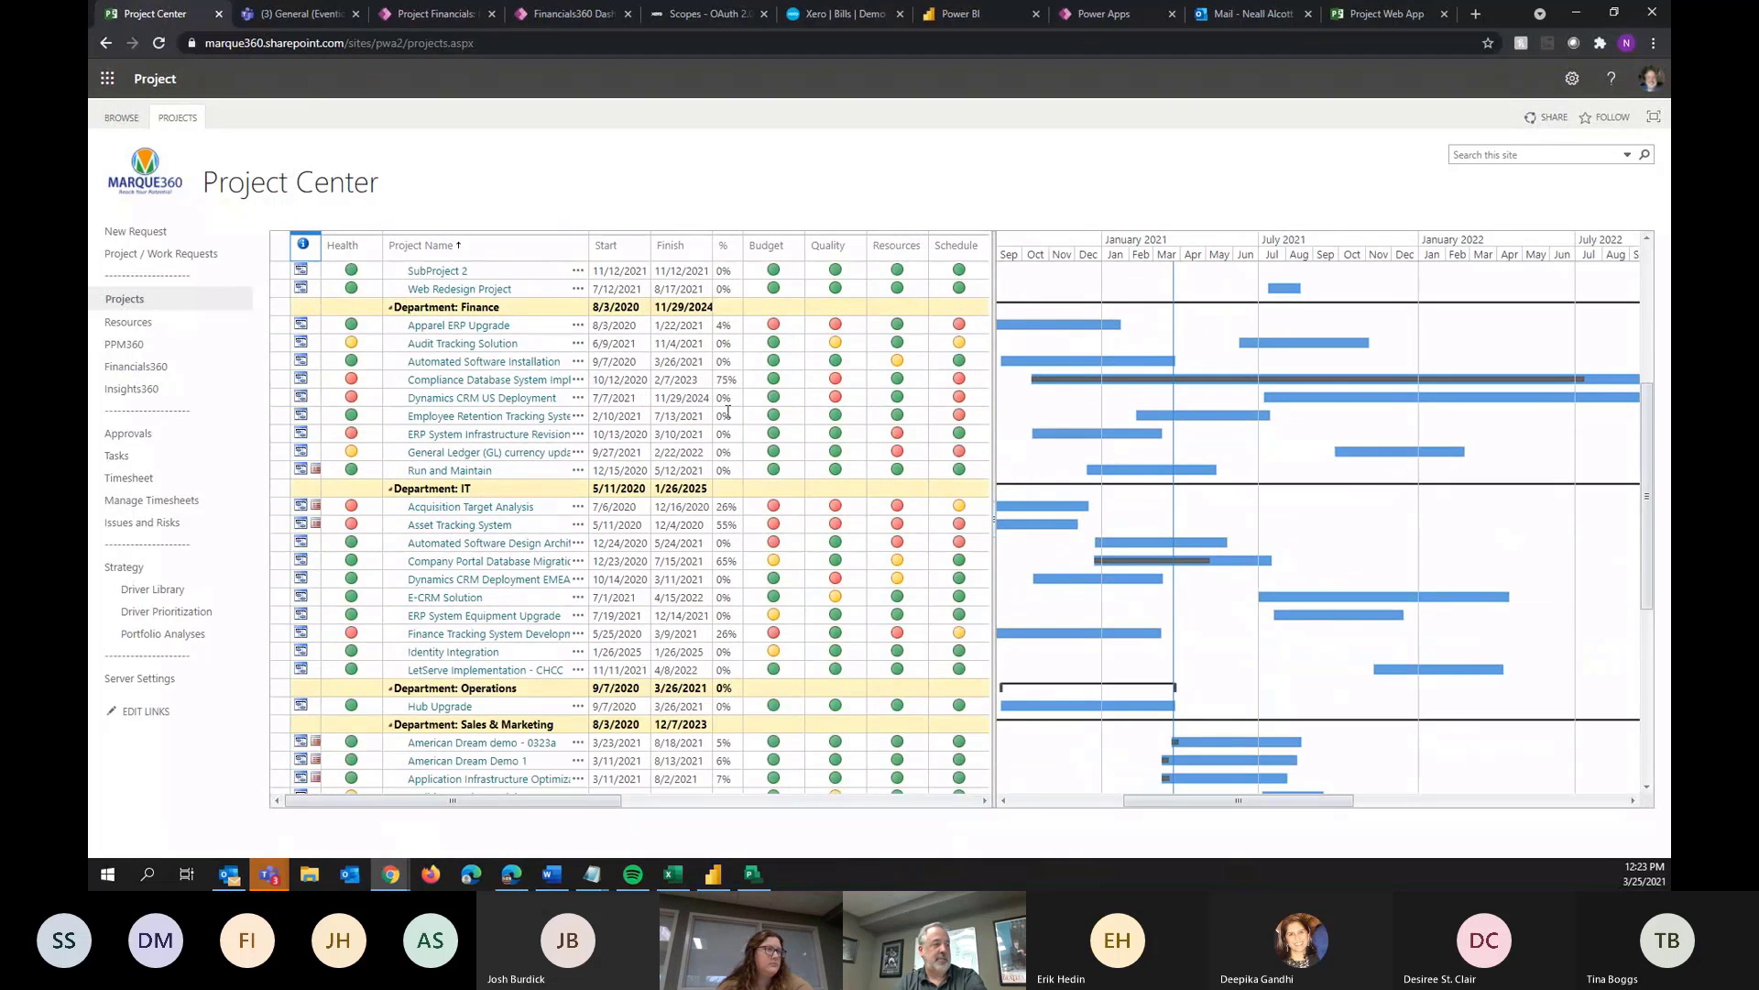
{"action": "scroll", "coordinate": [728, 413], "scroll_direction": "down", "scroll_amount": 5}
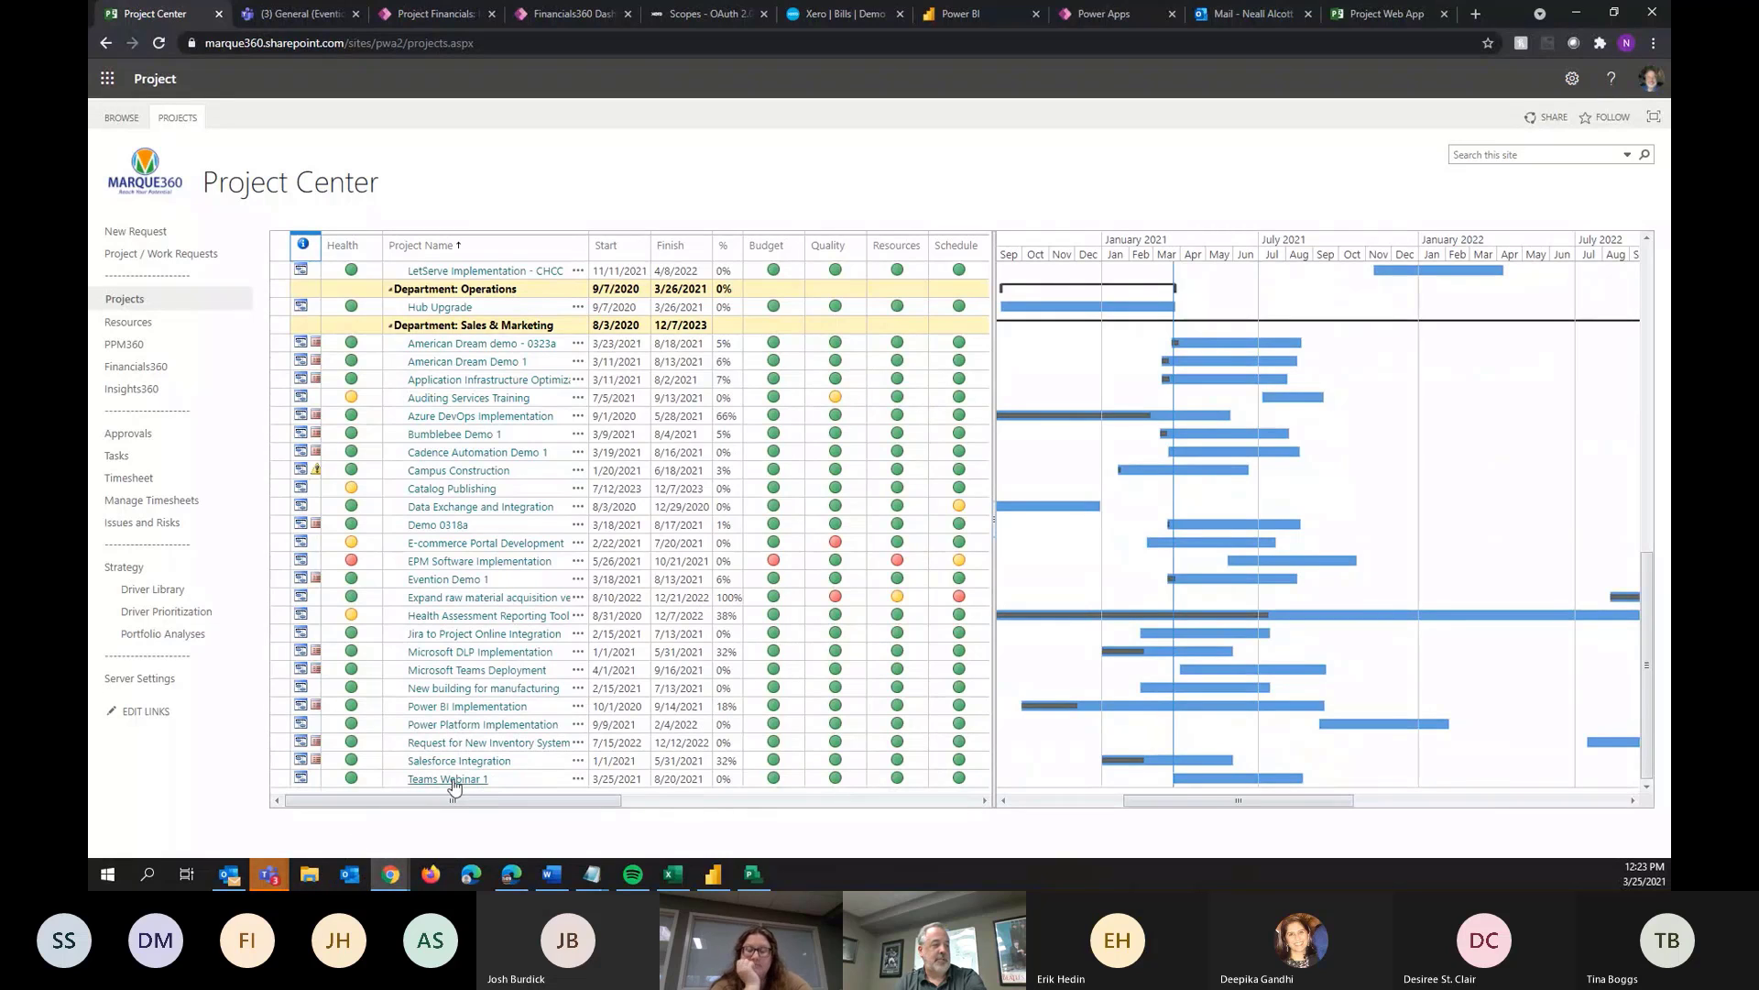
{"action": "left_click", "coordinate": [281, 778]}
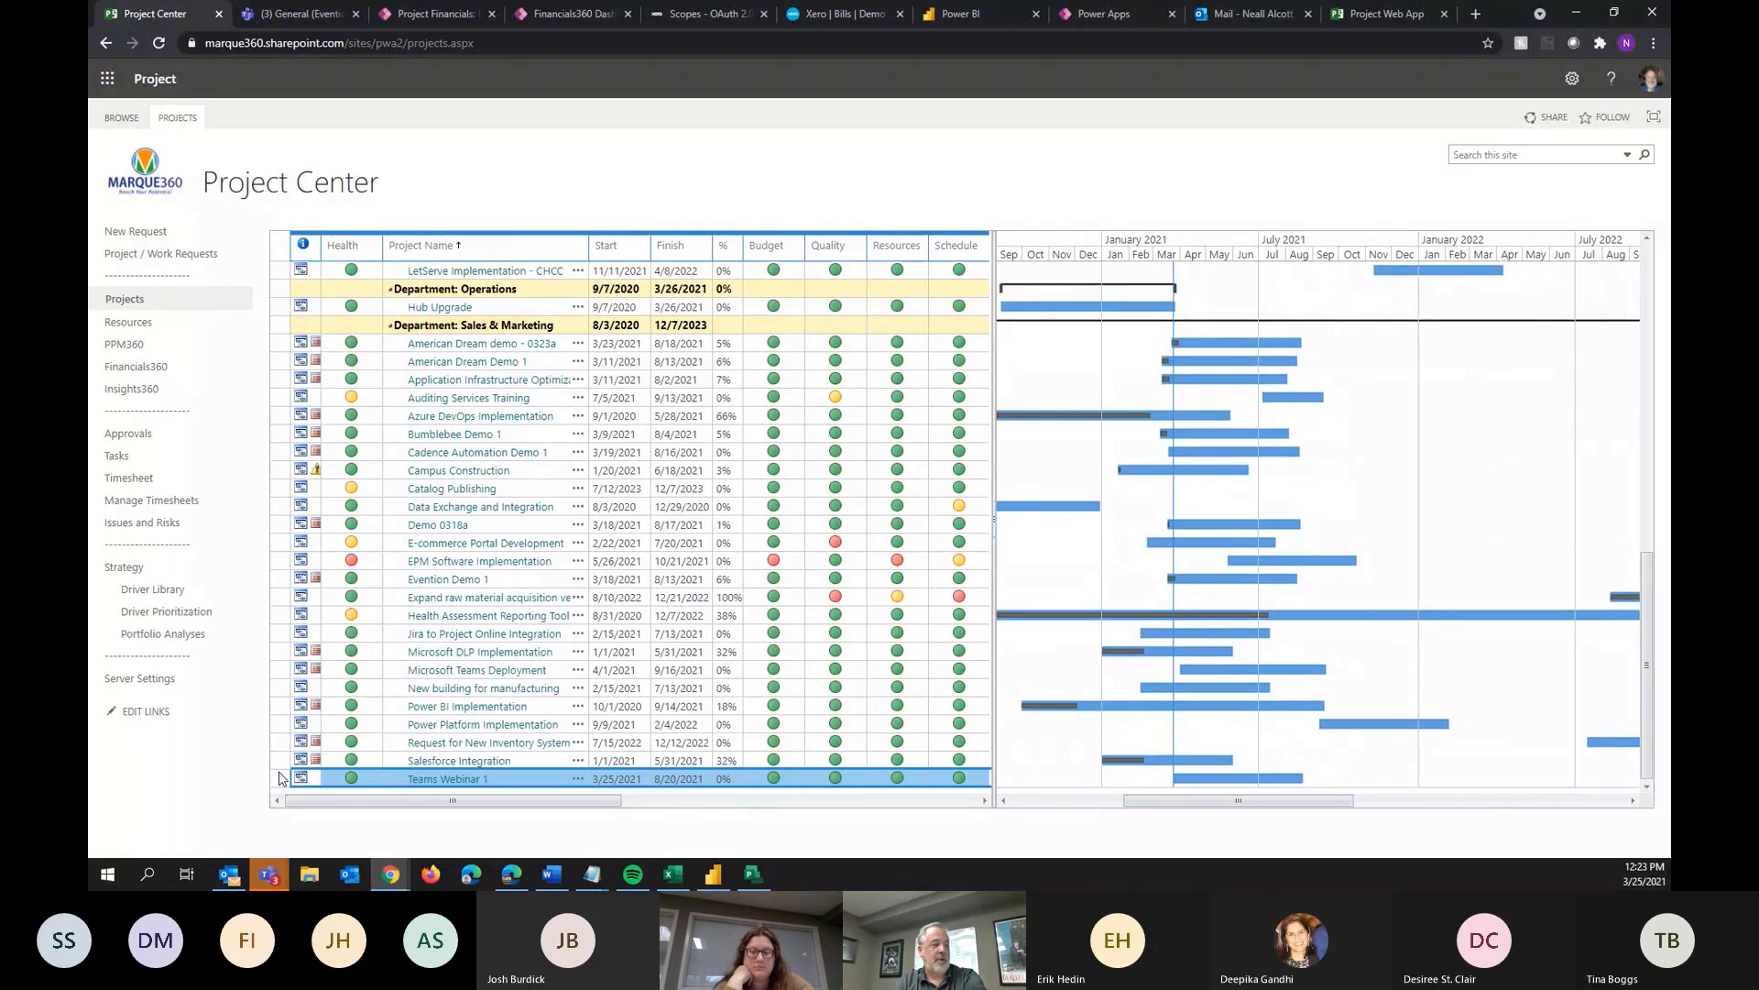
{"action": "left_click", "coordinate": [462, 781]}
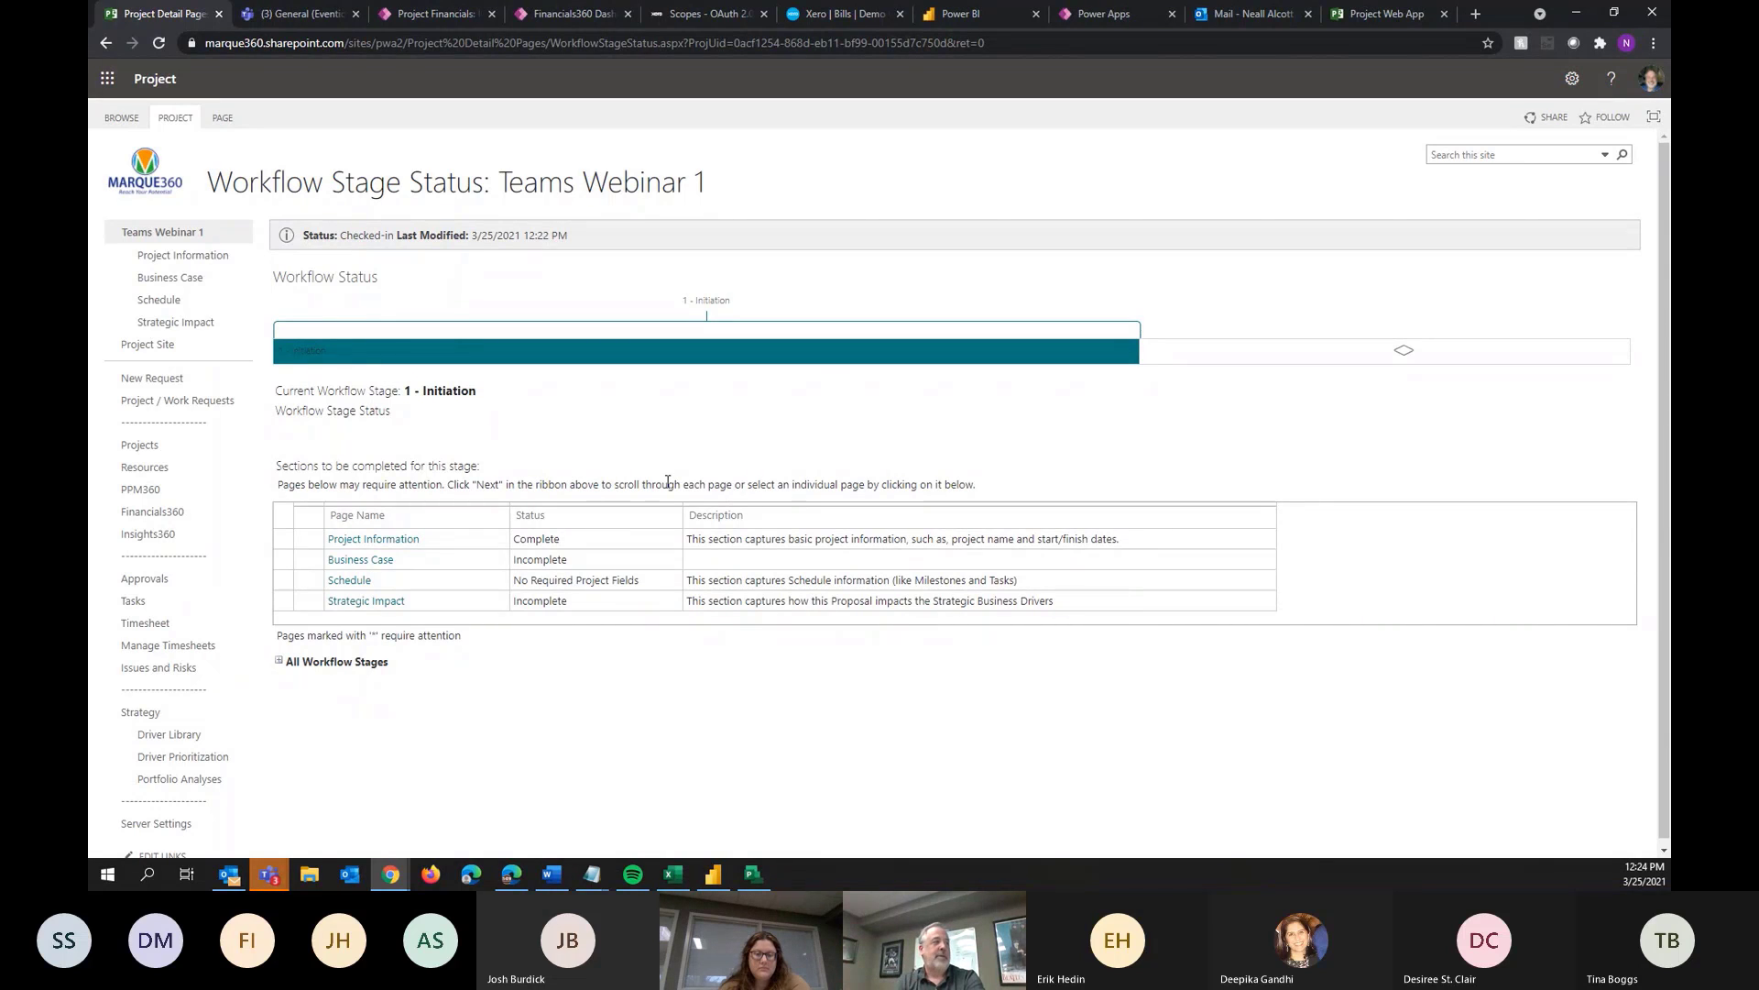
View the Teams Webinar 1 schedule and open Build Team for the project
{"action": "left_click", "coordinate": [162, 302]}
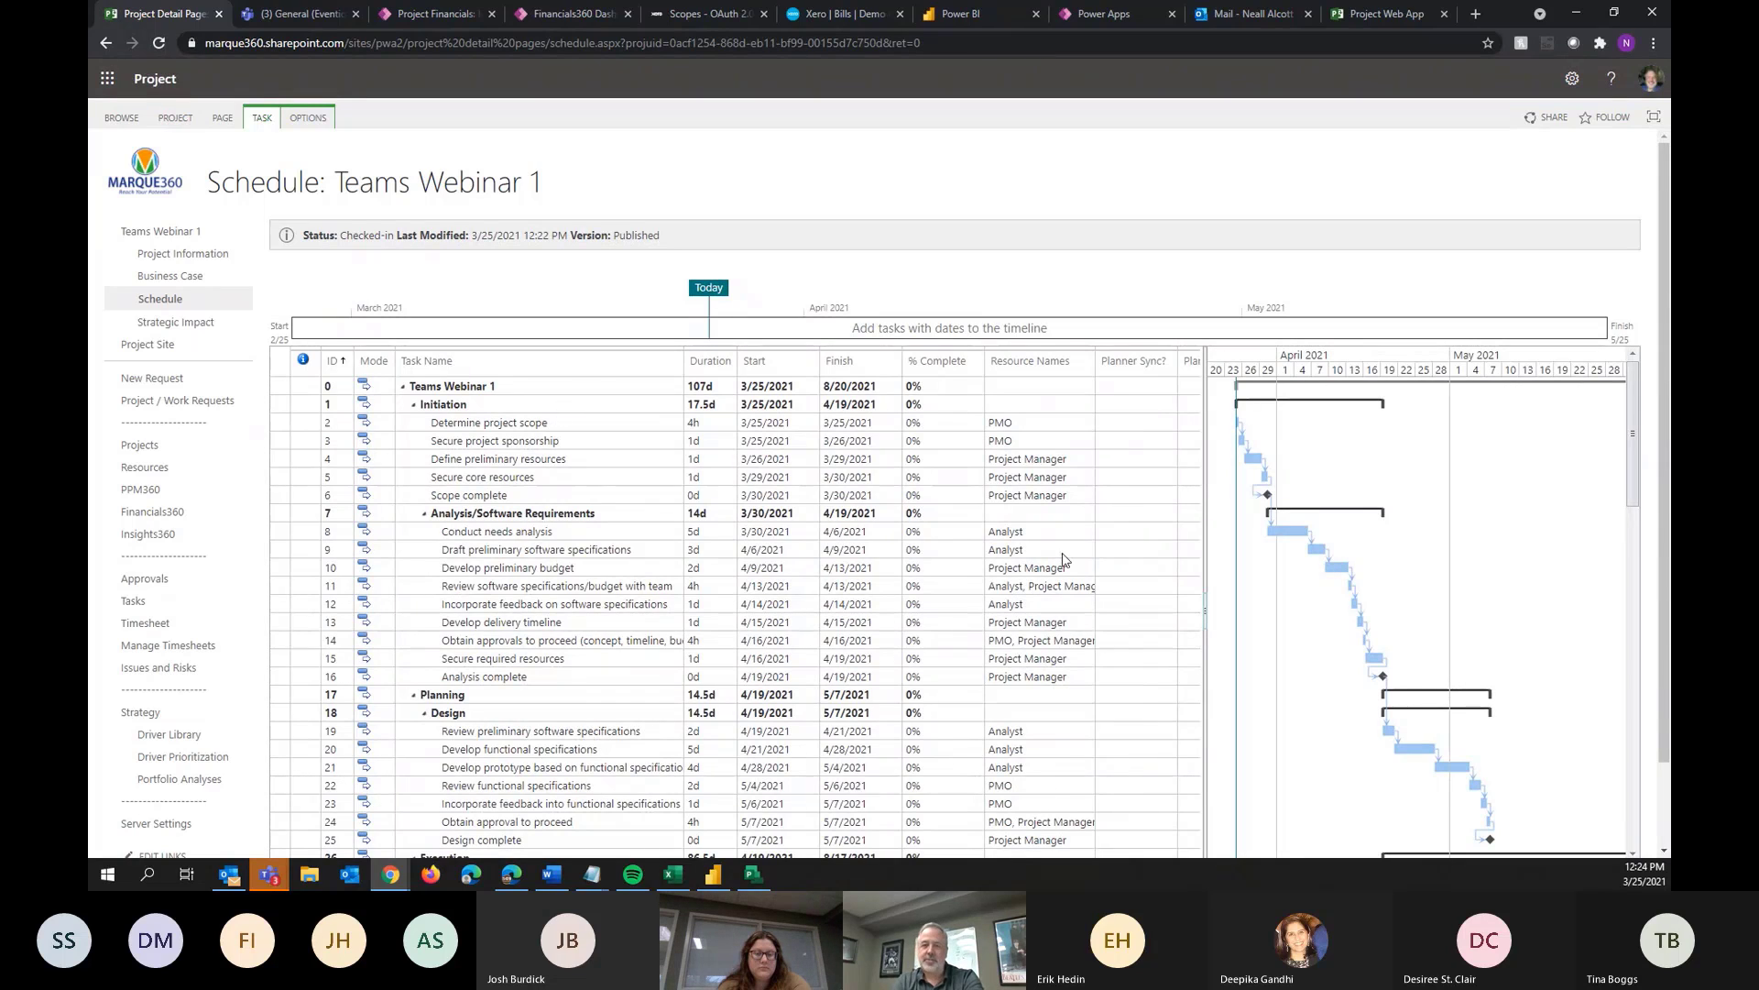
{"action": "left_click", "coordinate": [190, 125]}
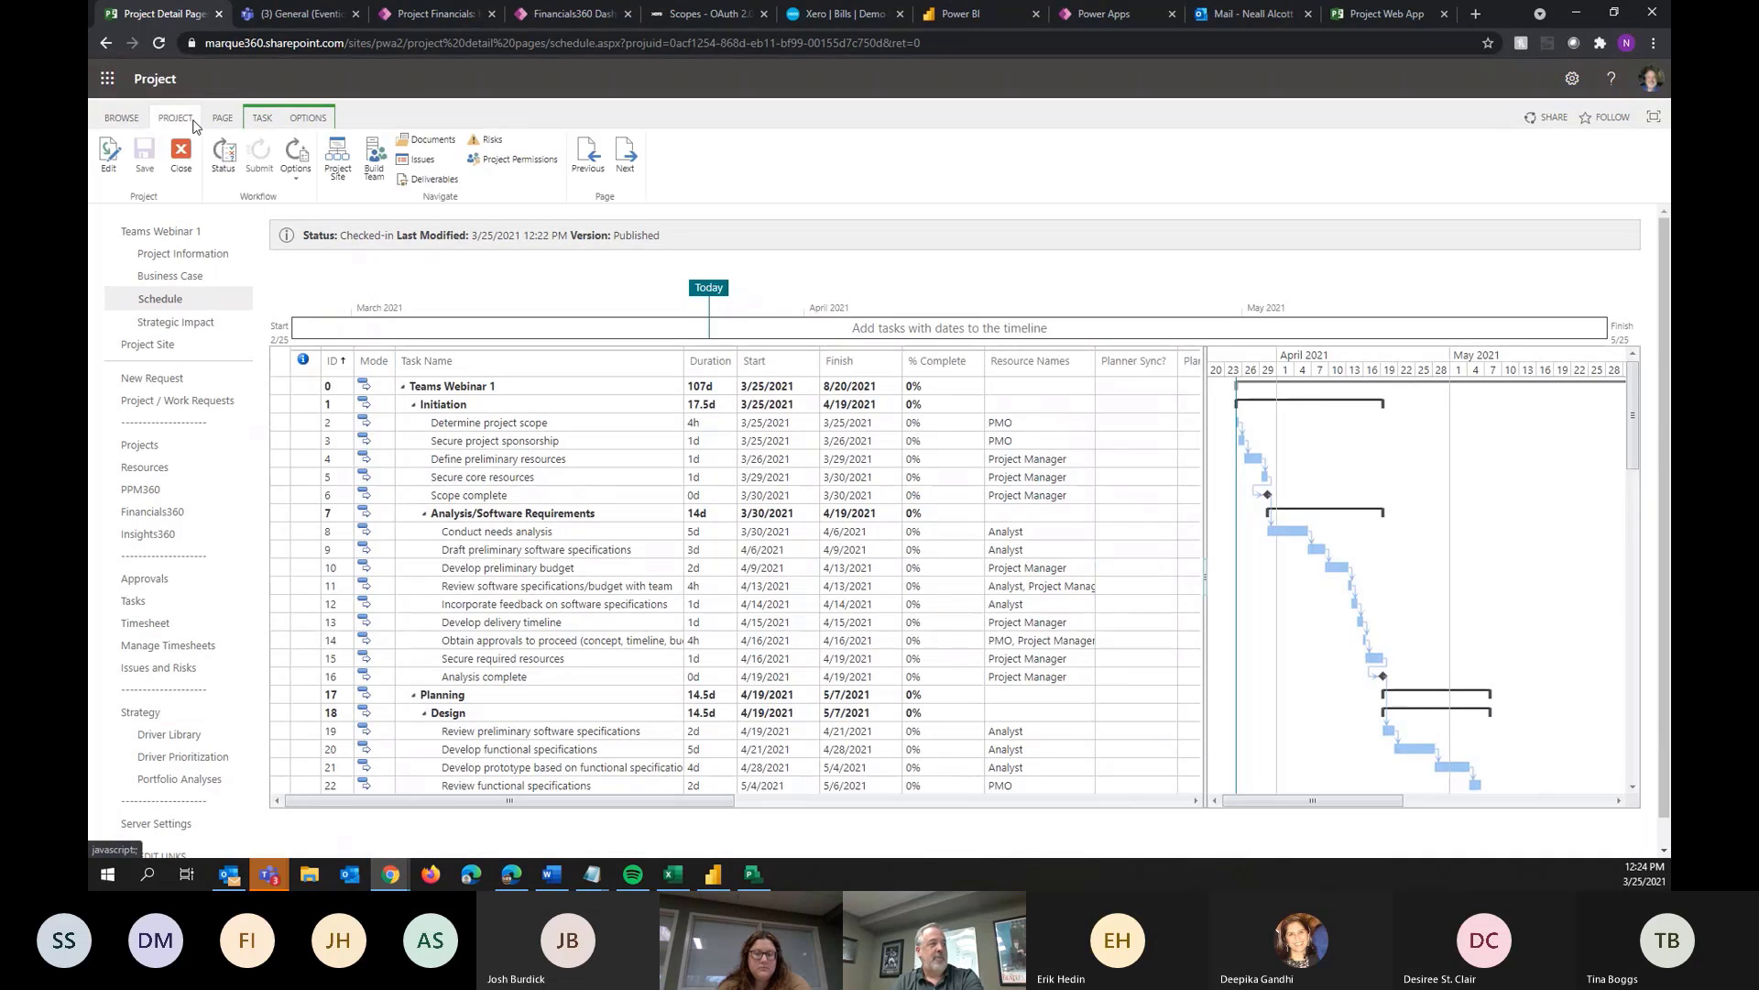
{"action": "left_click", "coordinate": [375, 157]}
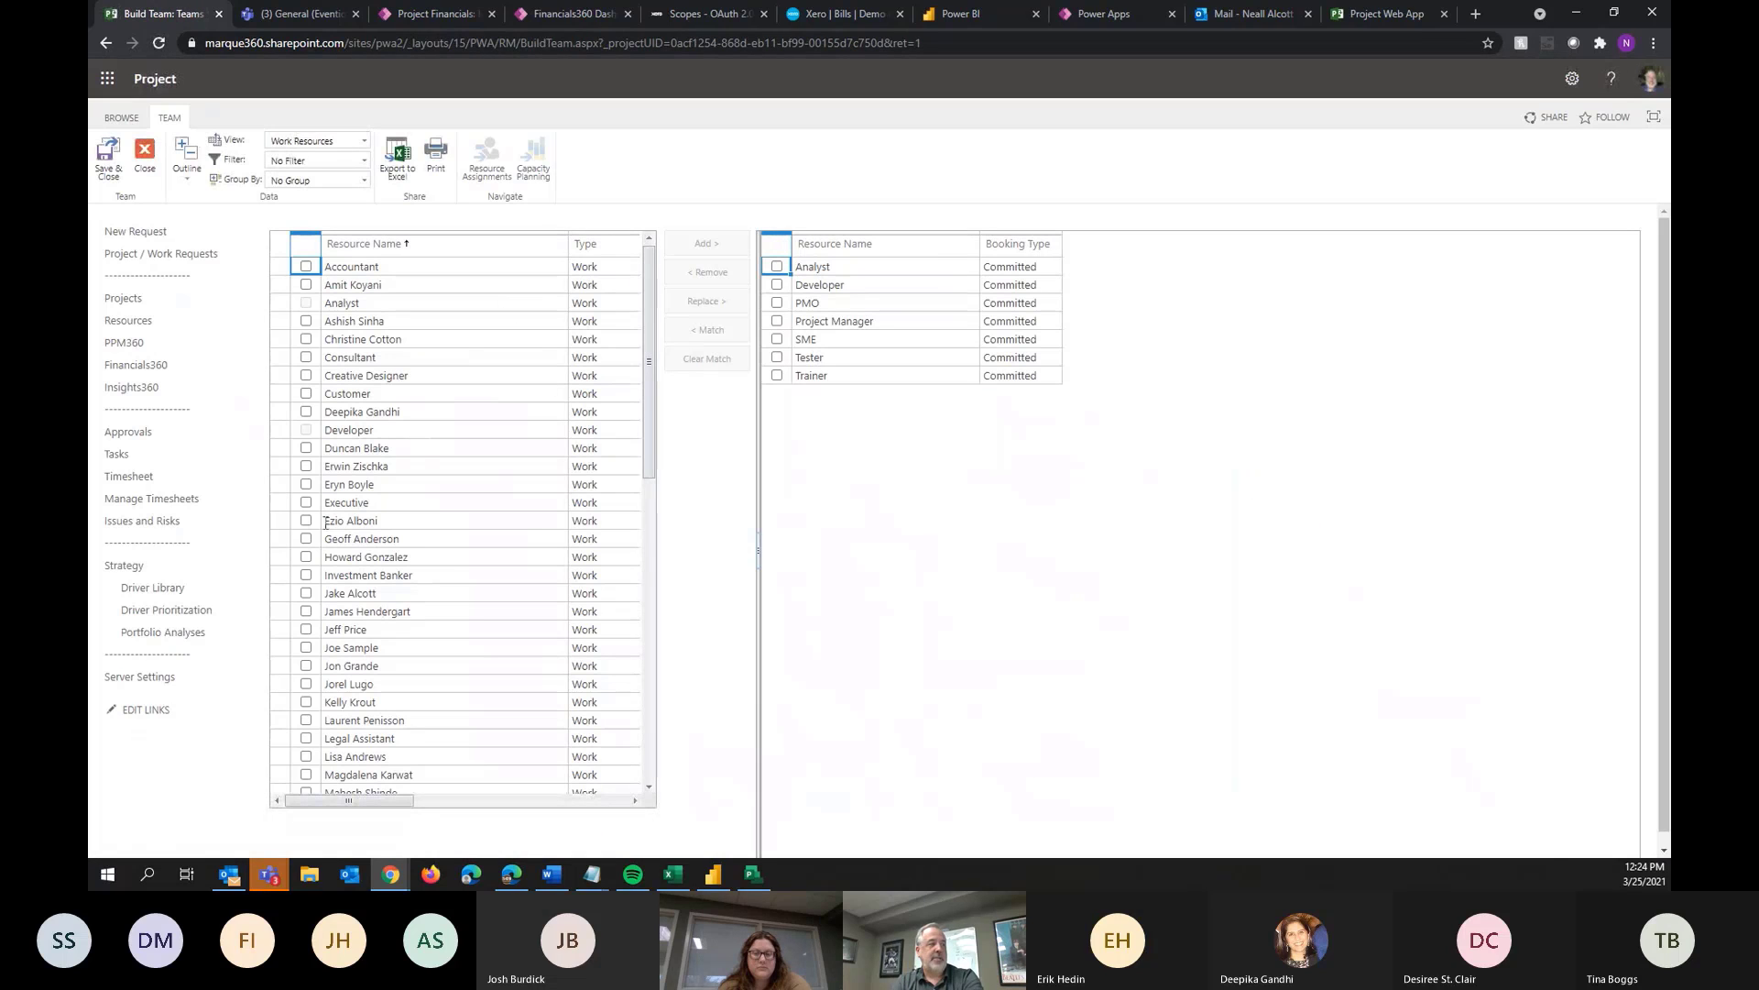
Replace the generic Analyst resource on the project team with a named person from the resource list
{"action": "left_click", "coordinate": [777, 266]}
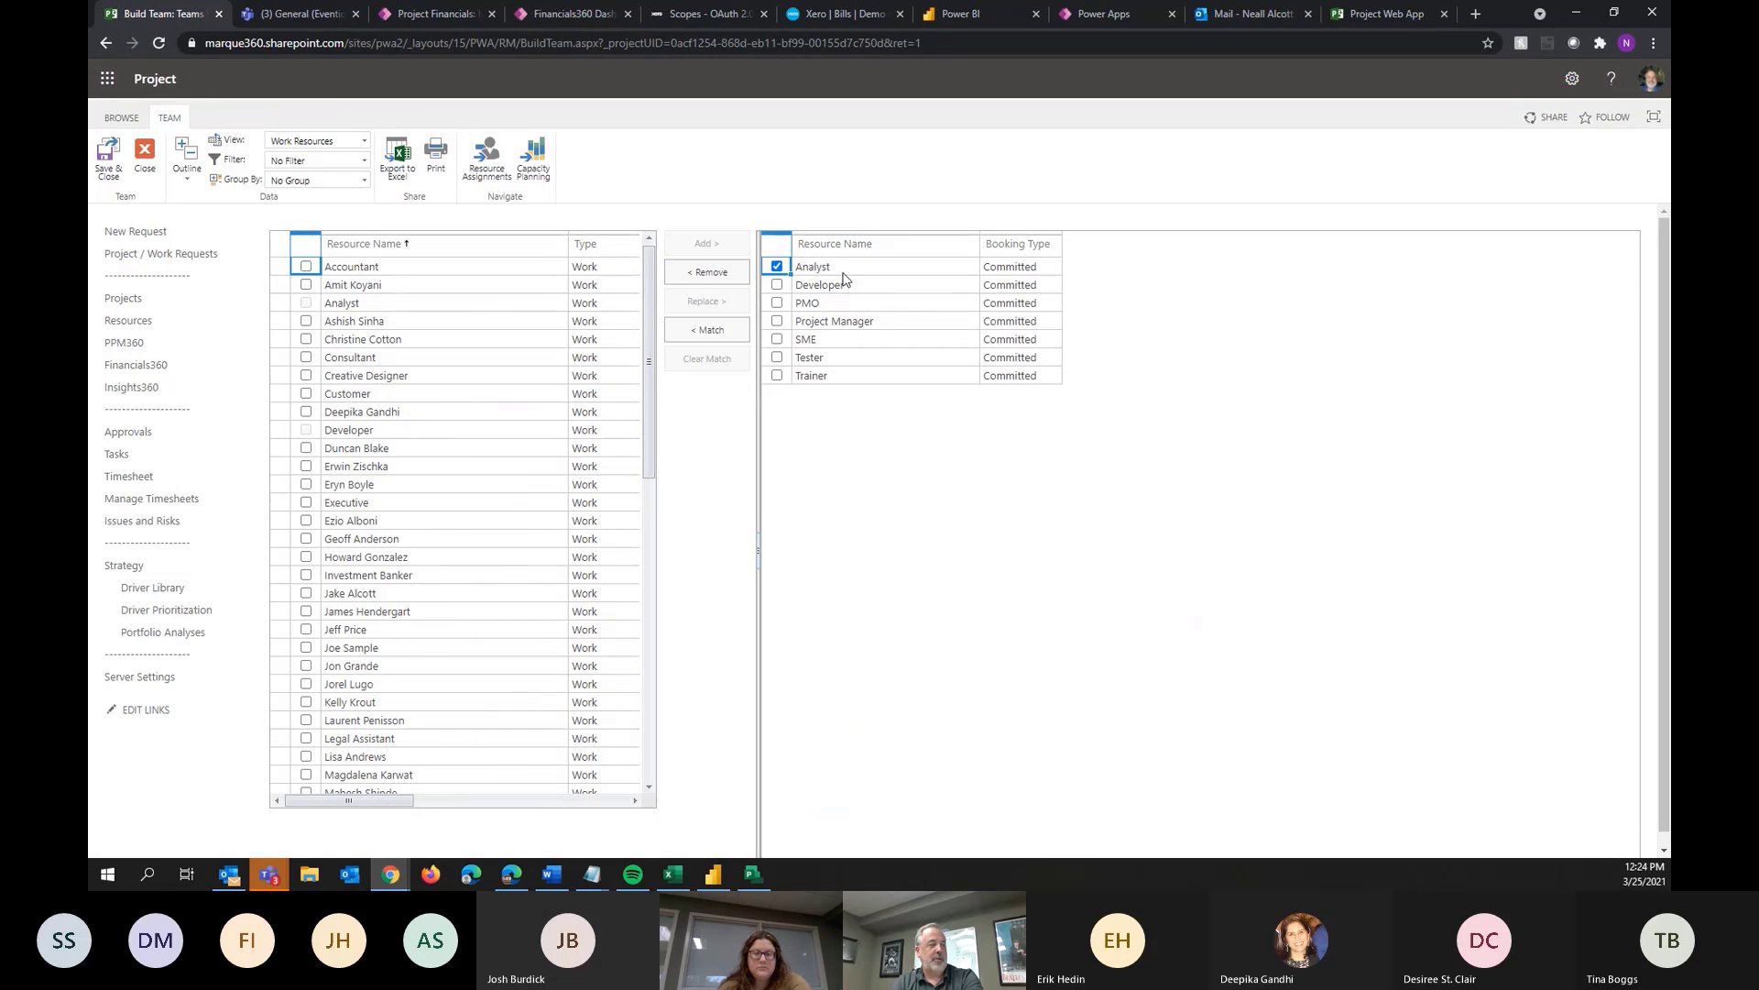
{"action": "left_click", "coordinate": [306, 411]}
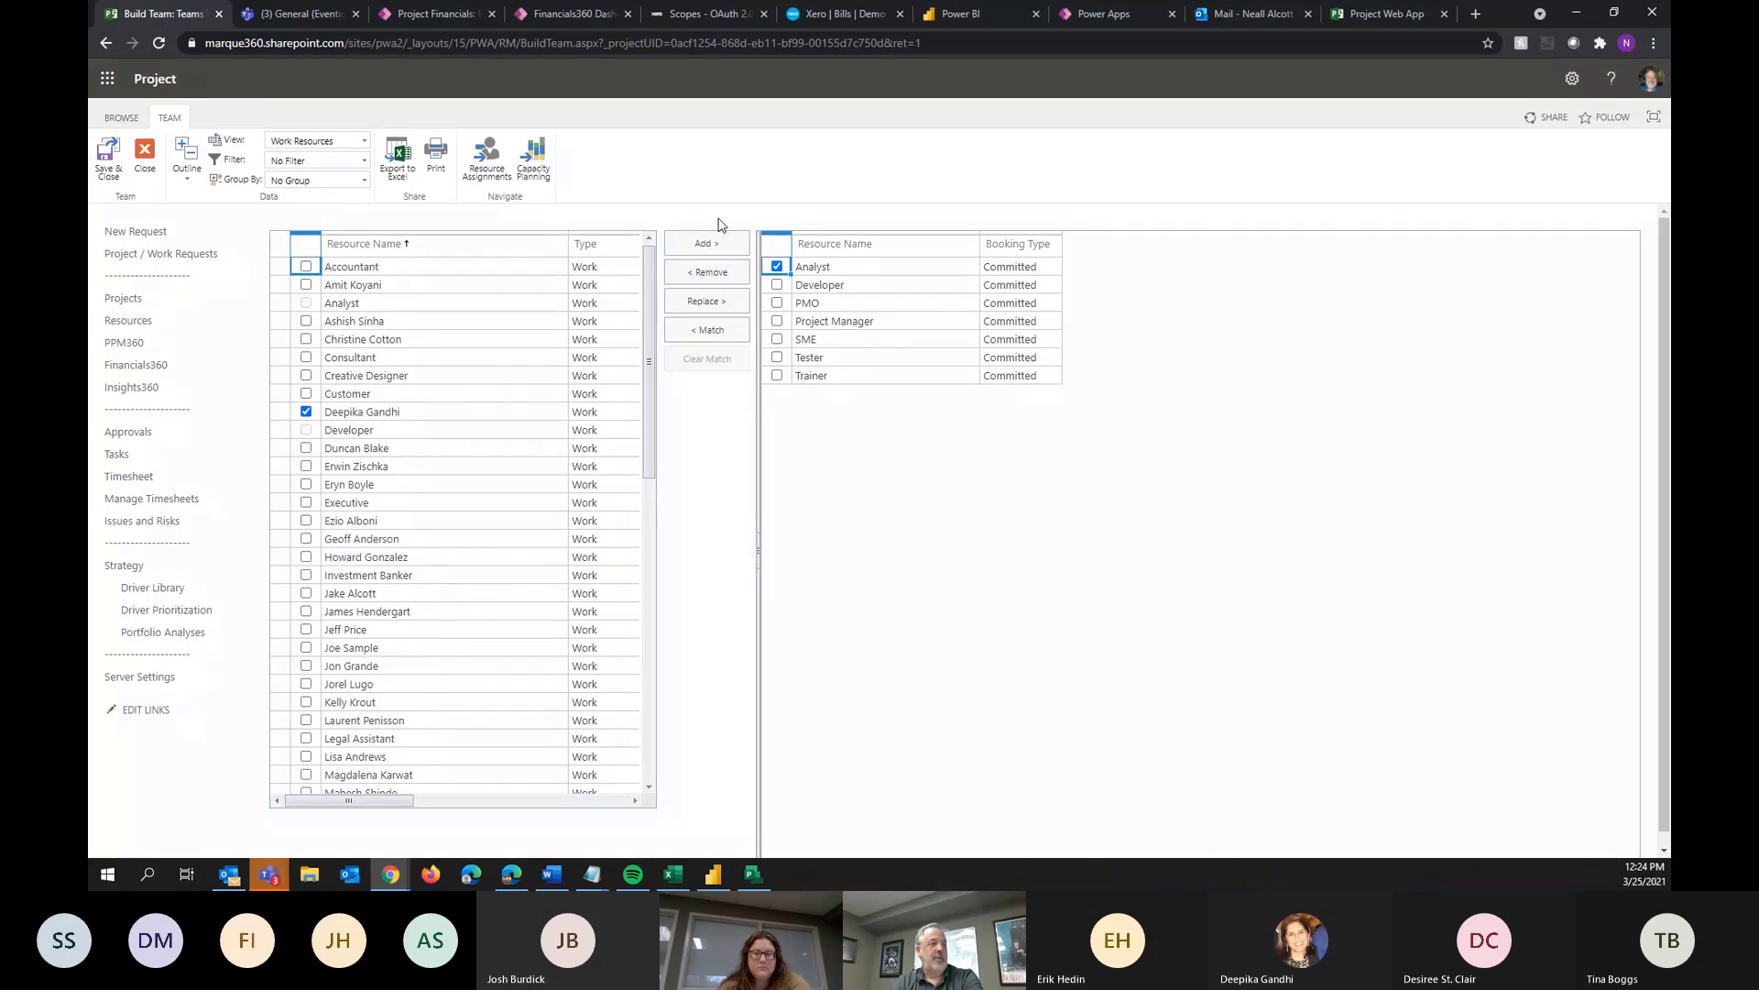
{"action": "left_click", "coordinate": [724, 302]}
Replace the generic Developer resource on the project team with another named person from the resource list
{"action": "left_click", "coordinate": [777, 267]}
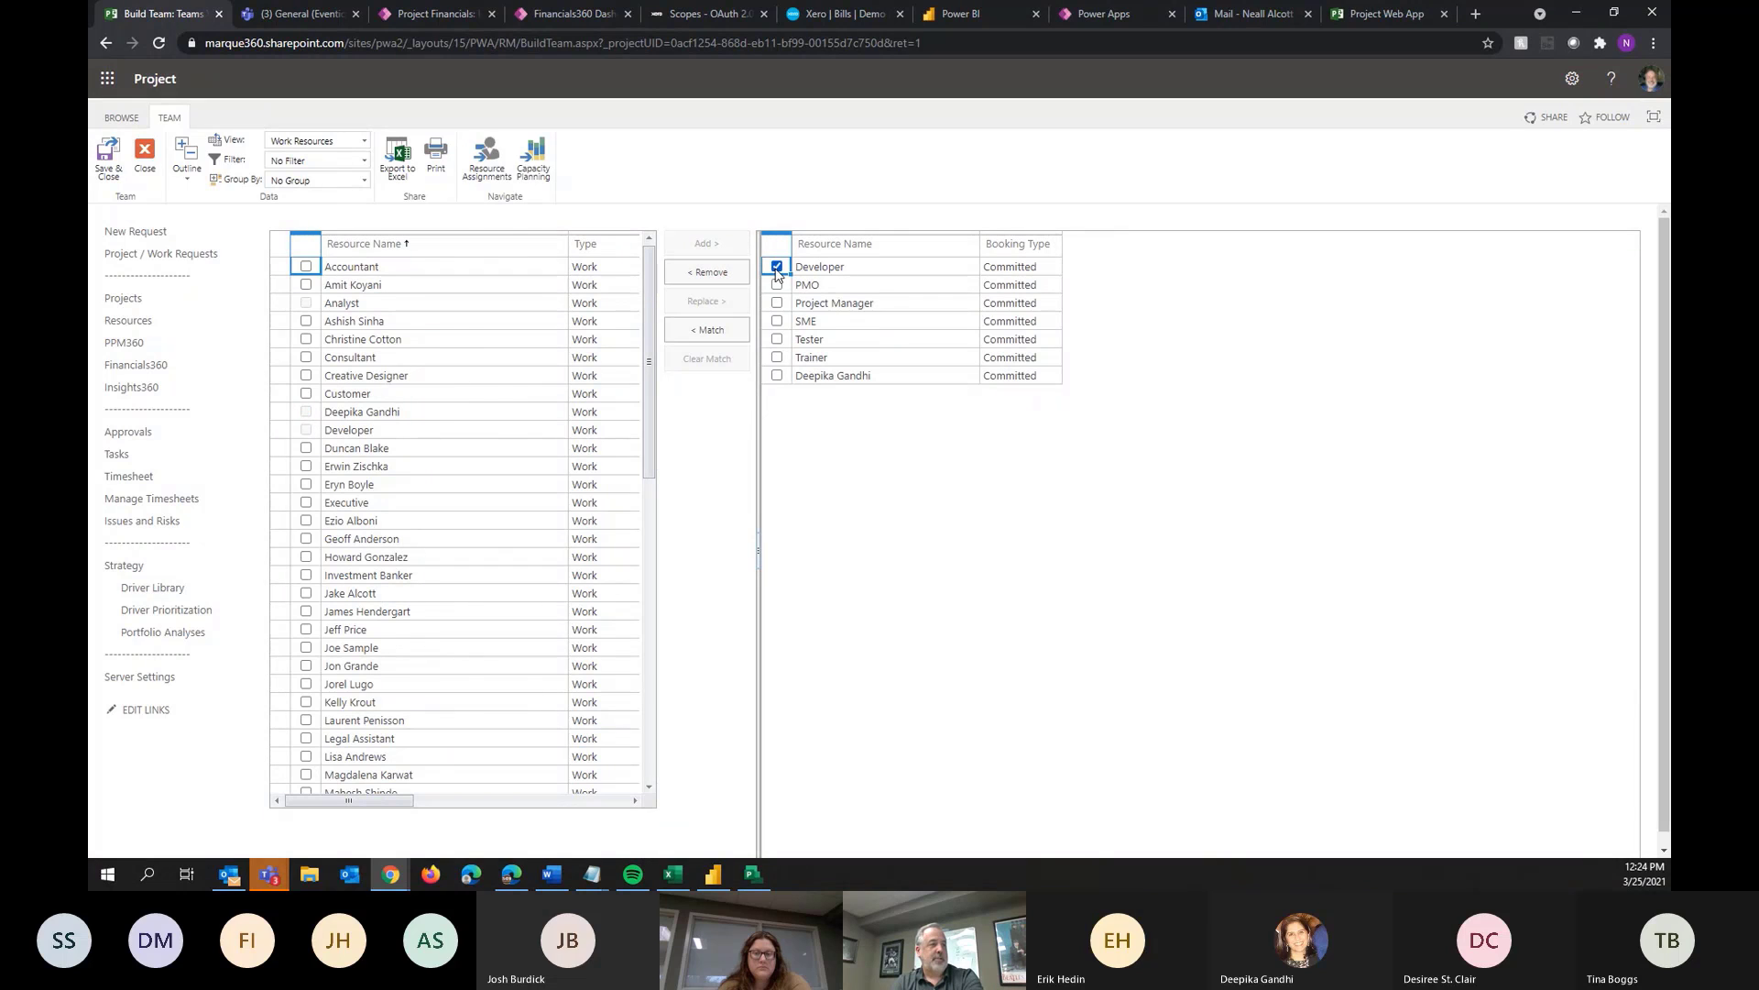
{"action": "scroll", "coordinate": [401, 563], "scroll_direction": "down", "scroll_amount": 3}
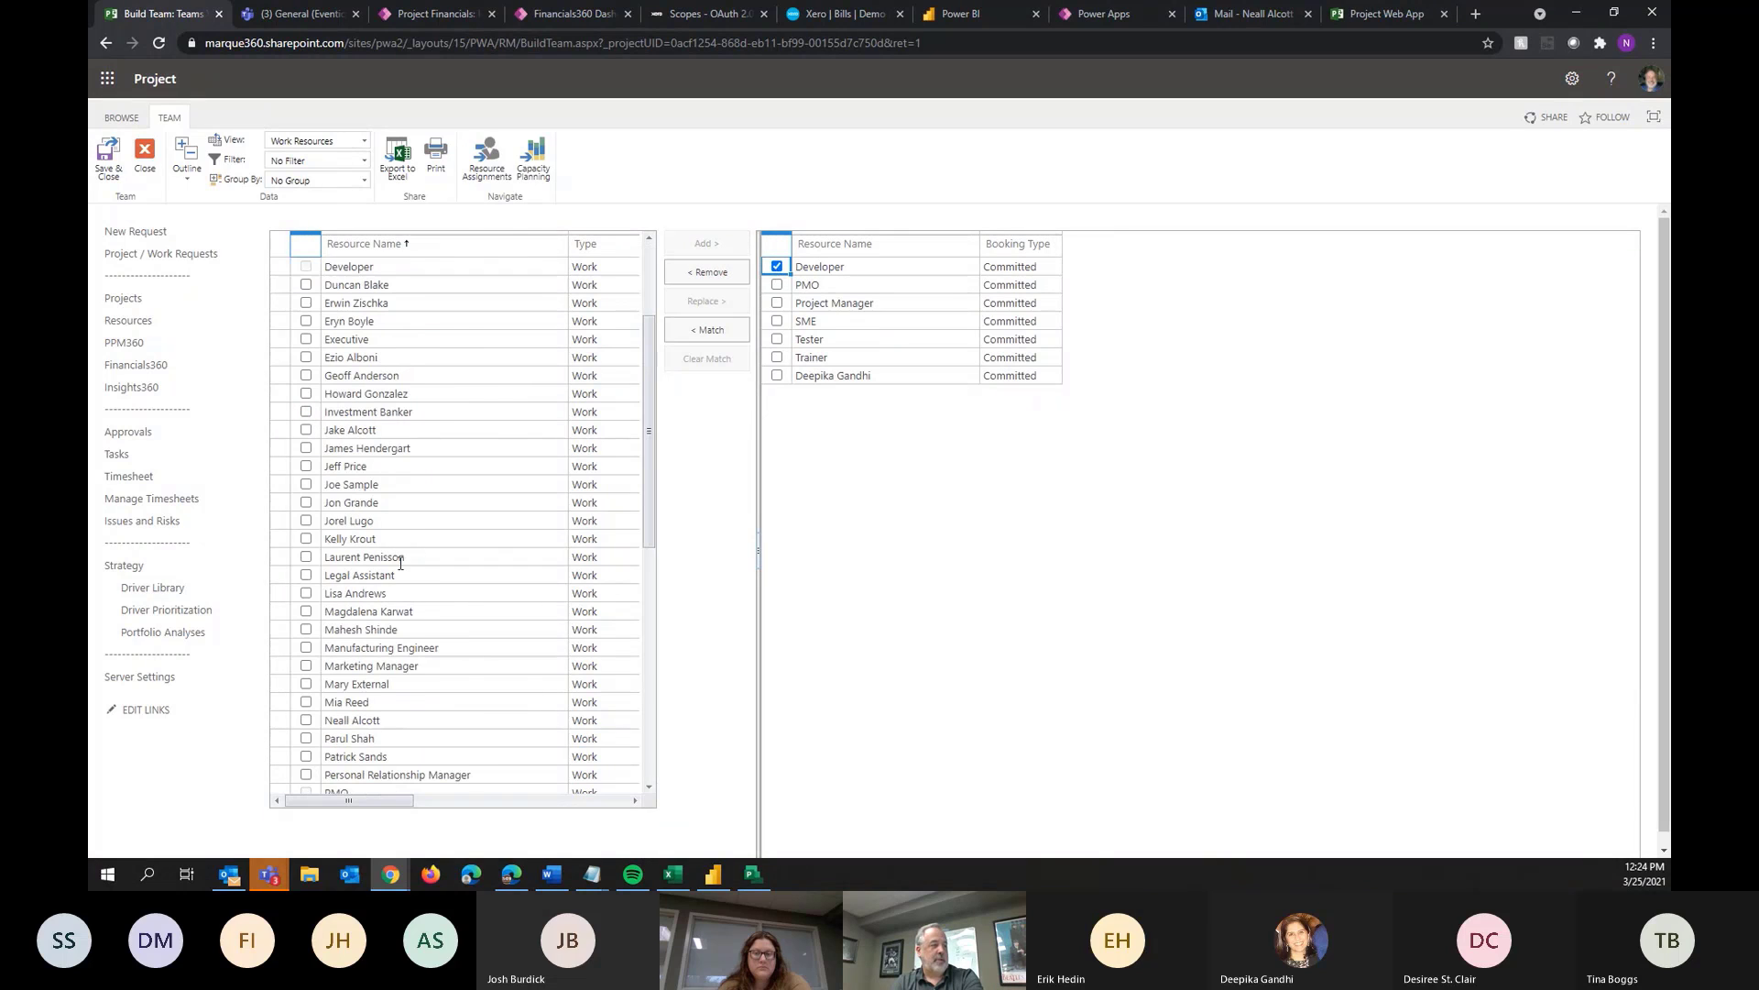
{"action": "left_click", "coordinate": [315, 630]}
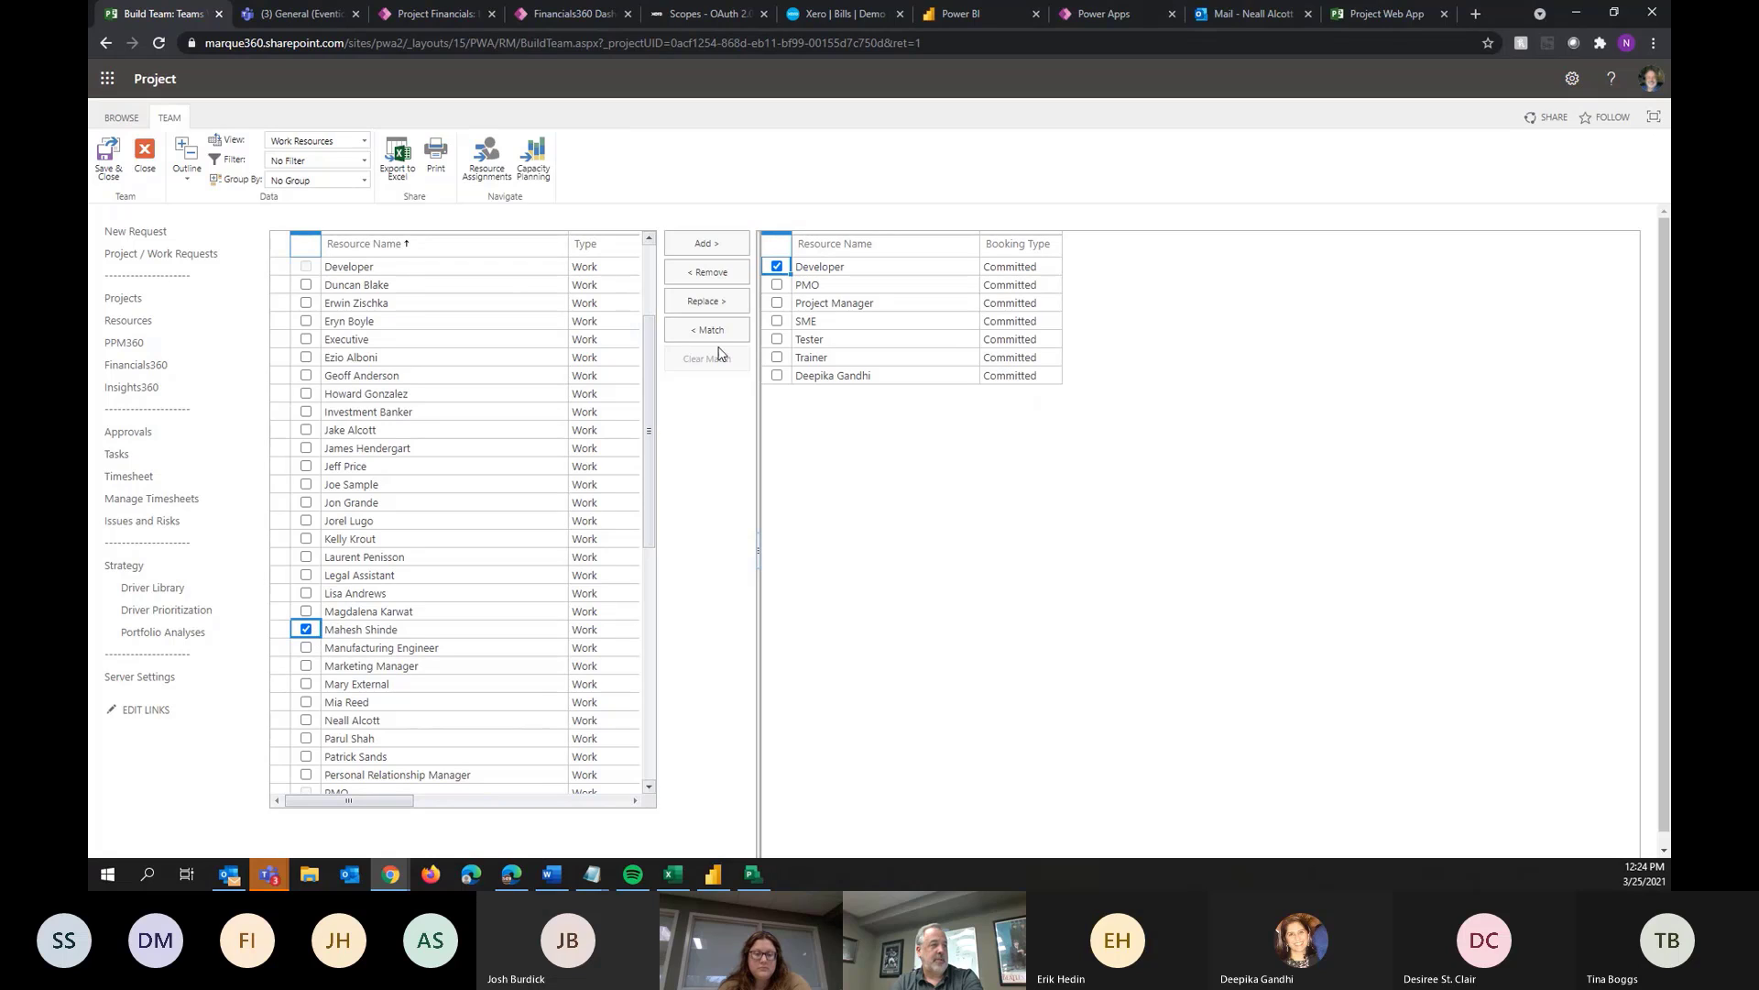
{"action": "left_click", "coordinate": [716, 301]}
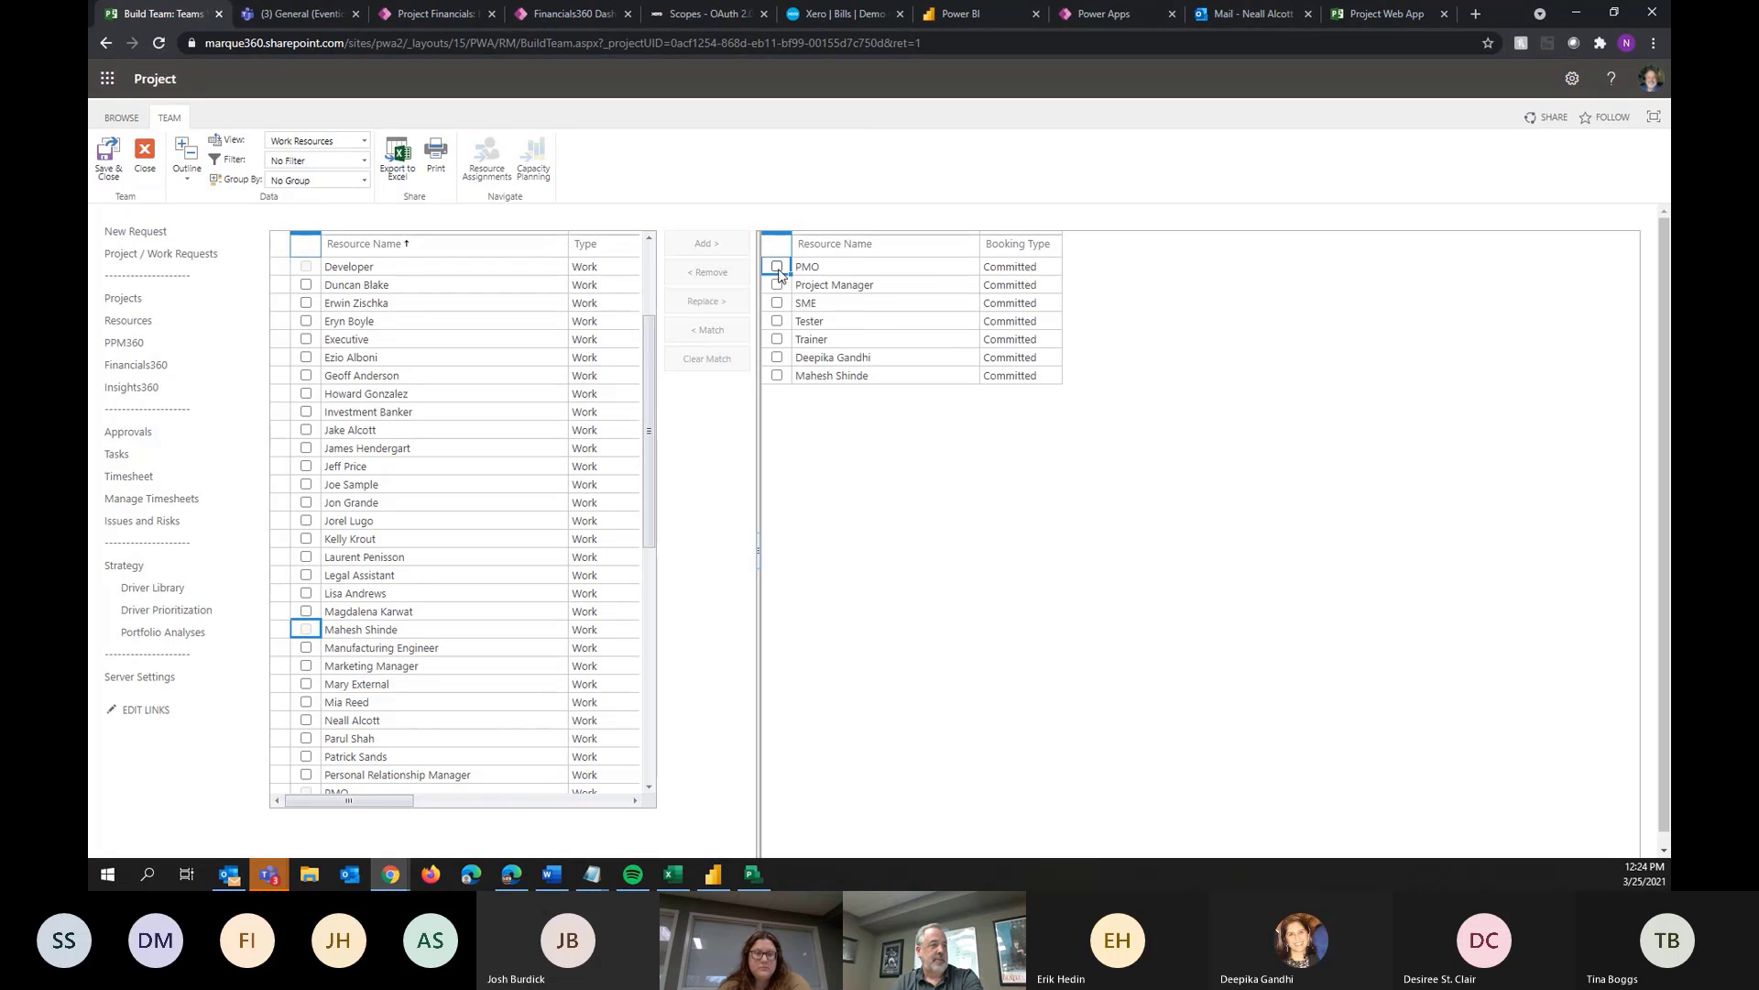
Replace the generic PMO and Project Manager resources on the project team with named people from the resource list
{"action": "left_click", "coordinate": [305, 520]}
{"action": "left_click", "coordinate": [706, 300]}
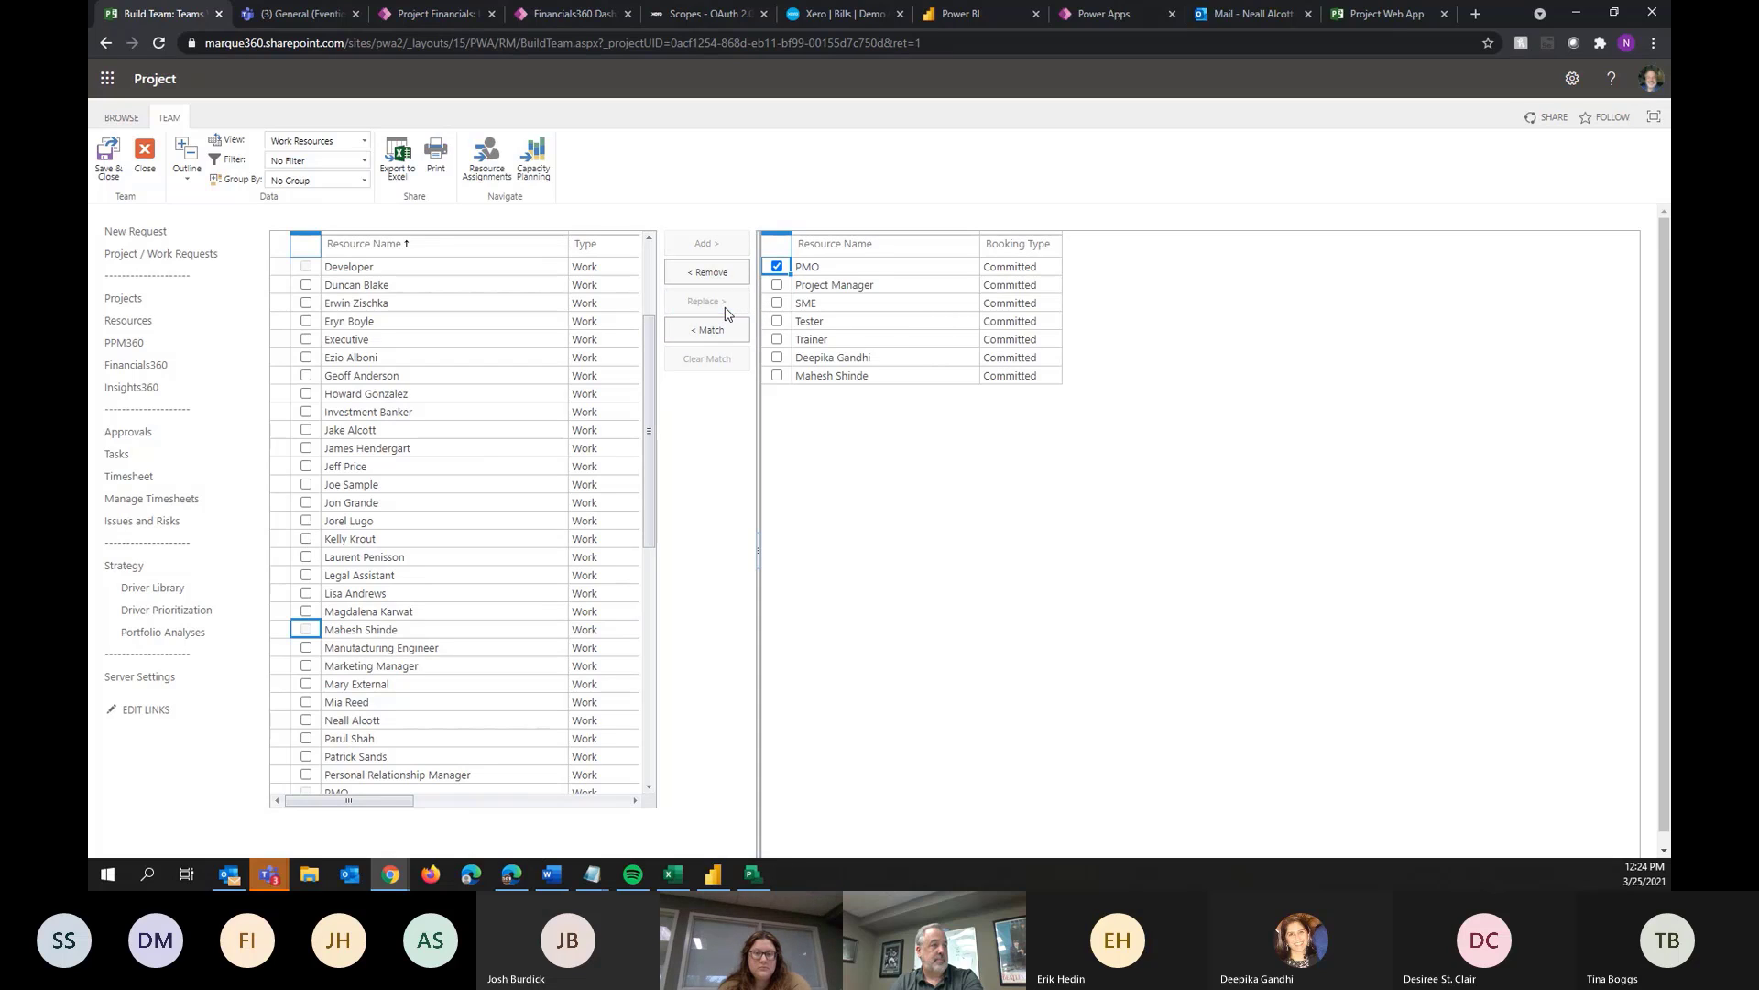
{"action": "left_click", "coordinate": [777, 267]}
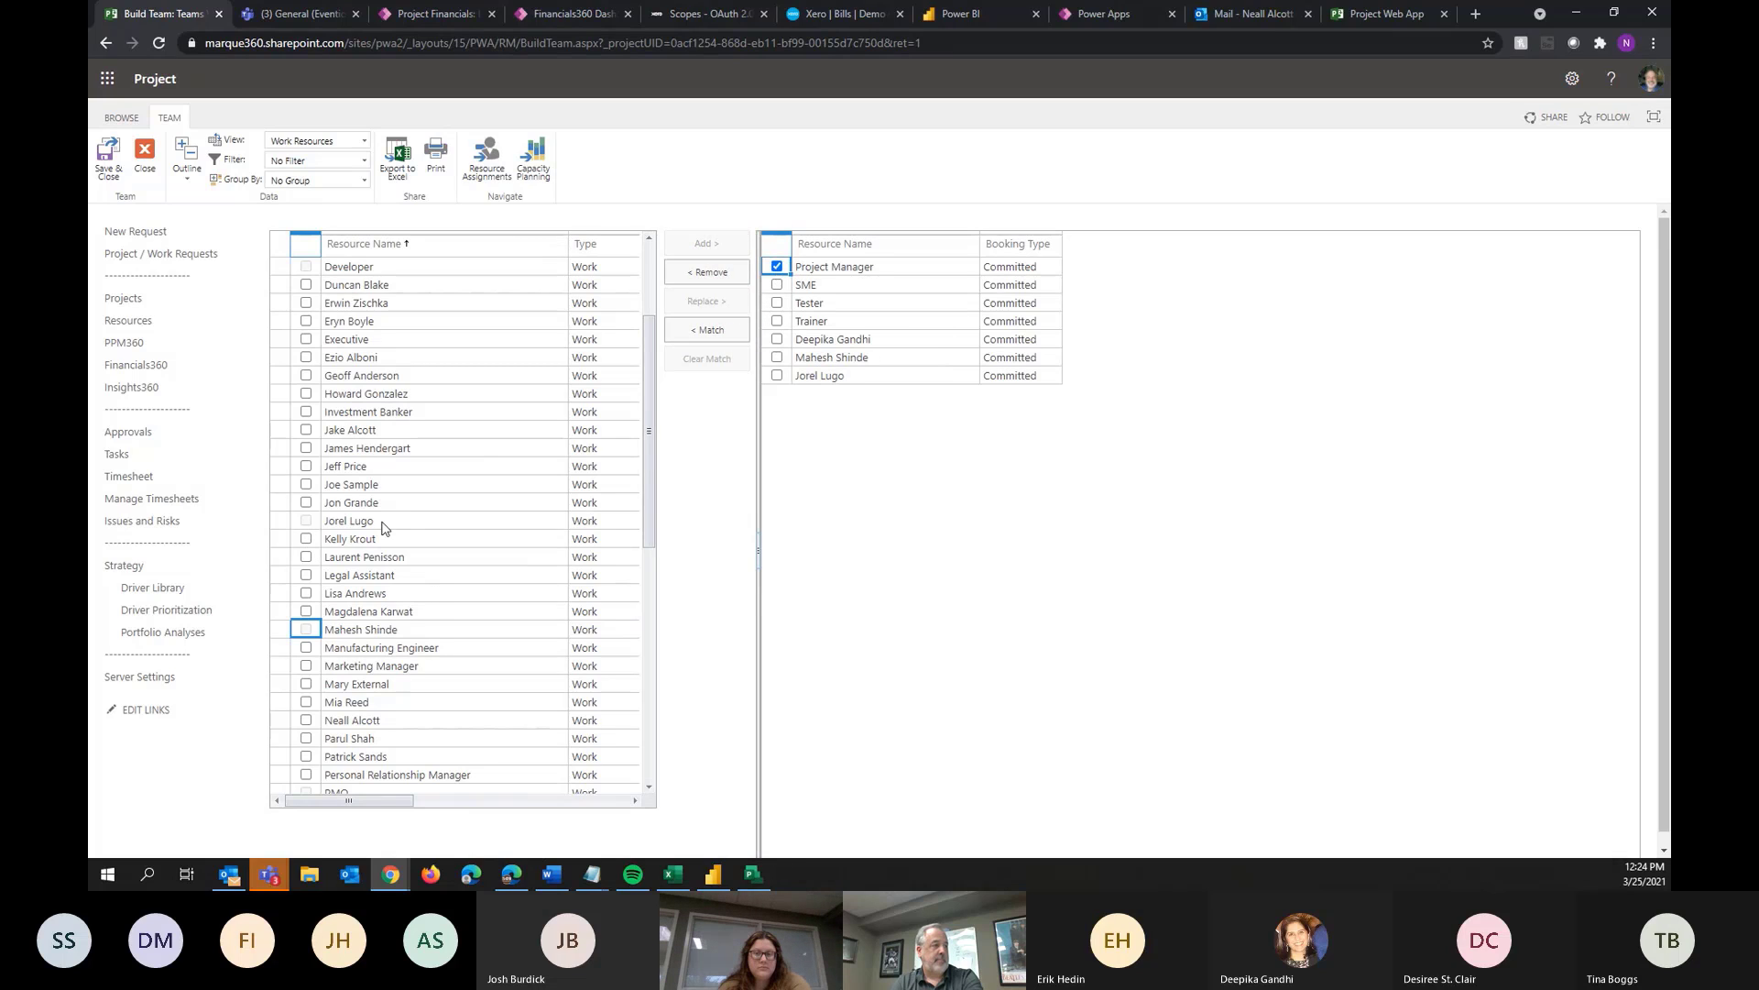
{"action": "scroll", "coordinate": [420, 531], "scroll_direction": "down", "scroll_amount": 3}
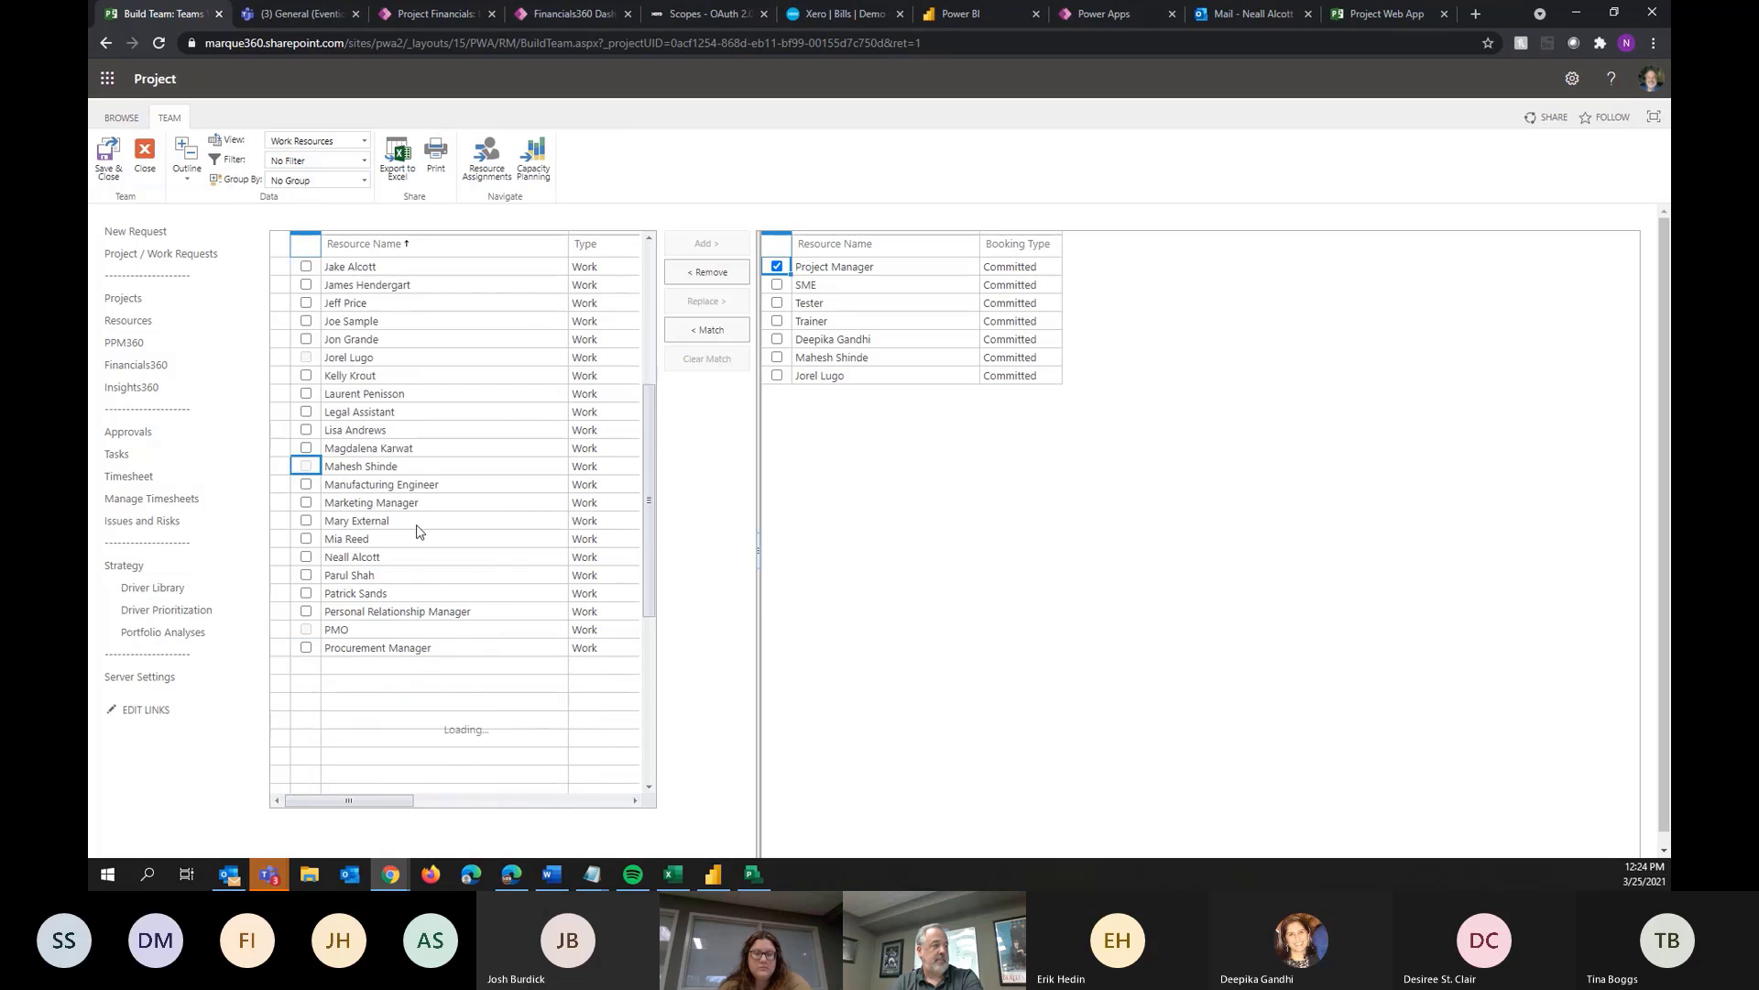
{"action": "left_click", "coordinate": [305, 556]}
{"action": "left_click", "coordinate": [706, 300]}
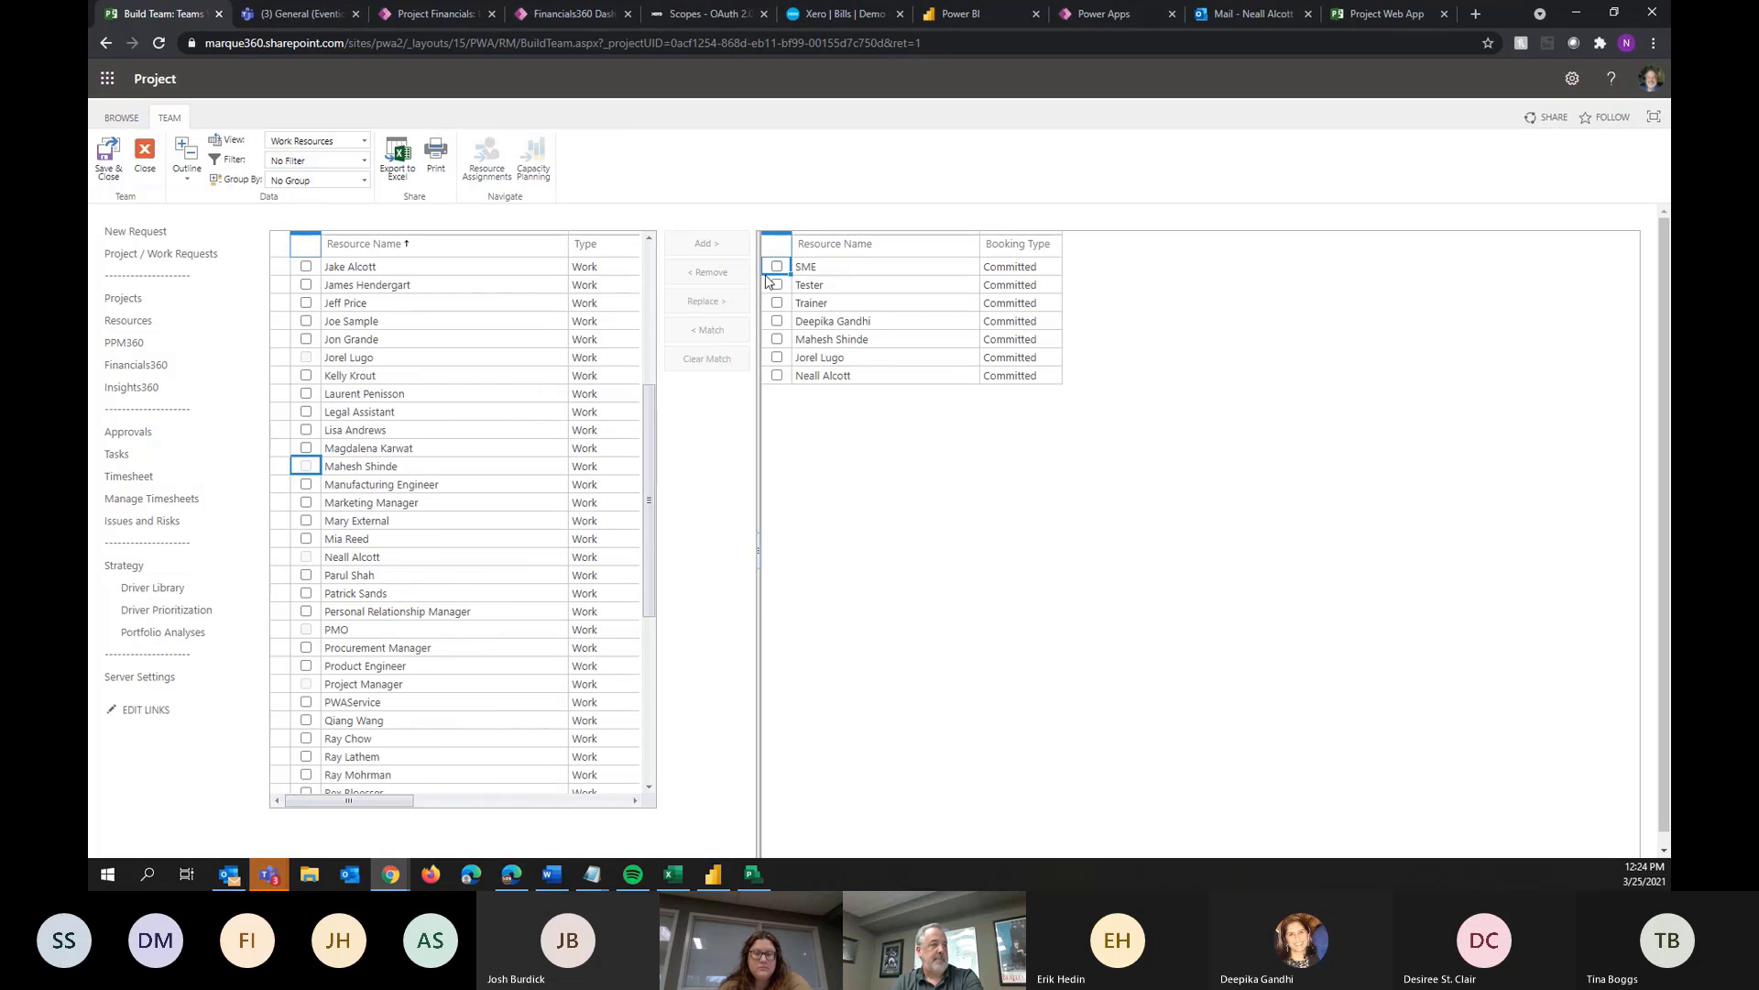
Replace the generic SME resource on the project team with a named person from the resource list
{"action": "left_click", "coordinate": [778, 267]}
{"action": "scroll", "coordinate": [411, 628], "scroll_direction": "down", "scroll_amount": 1}
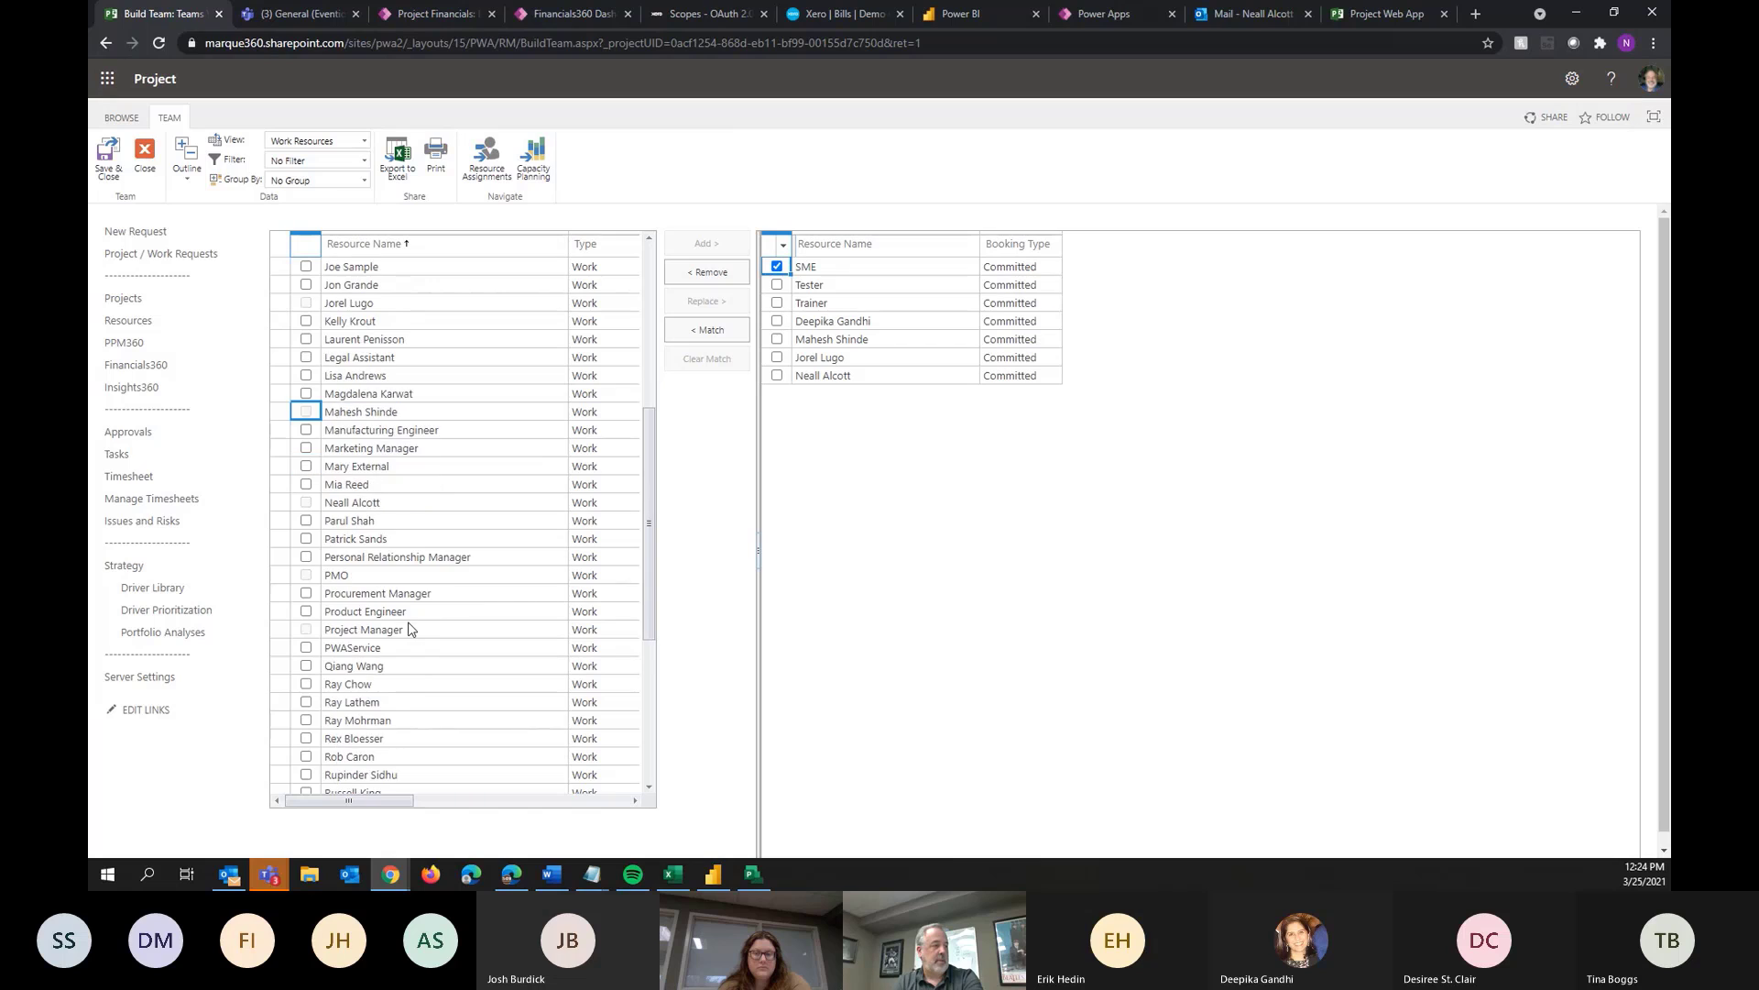
{"action": "scroll", "coordinate": [412, 628], "scroll_direction": "down", "scroll_amount": 6}
{"action": "scroll", "coordinate": [370, 562], "scroll_direction": "up", "scroll_amount": 6}
{"action": "left_click", "coordinate": [306, 484]}
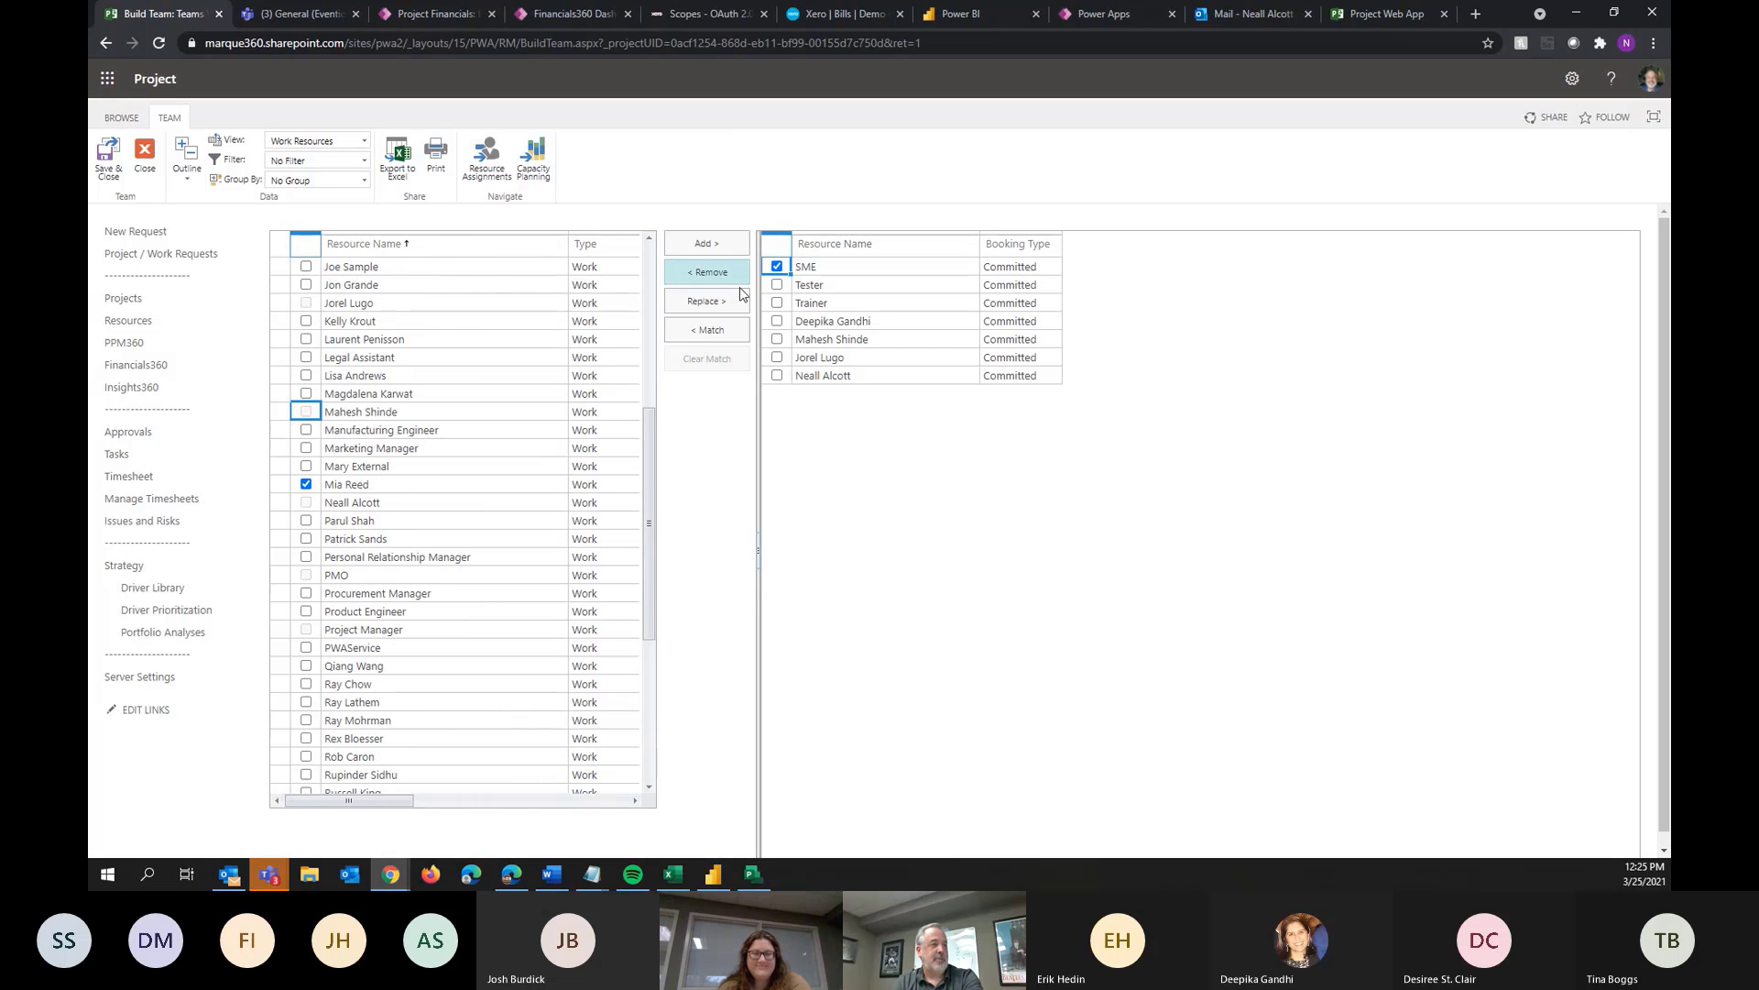
{"action": "left_click", "coordinate": [731, 306]}
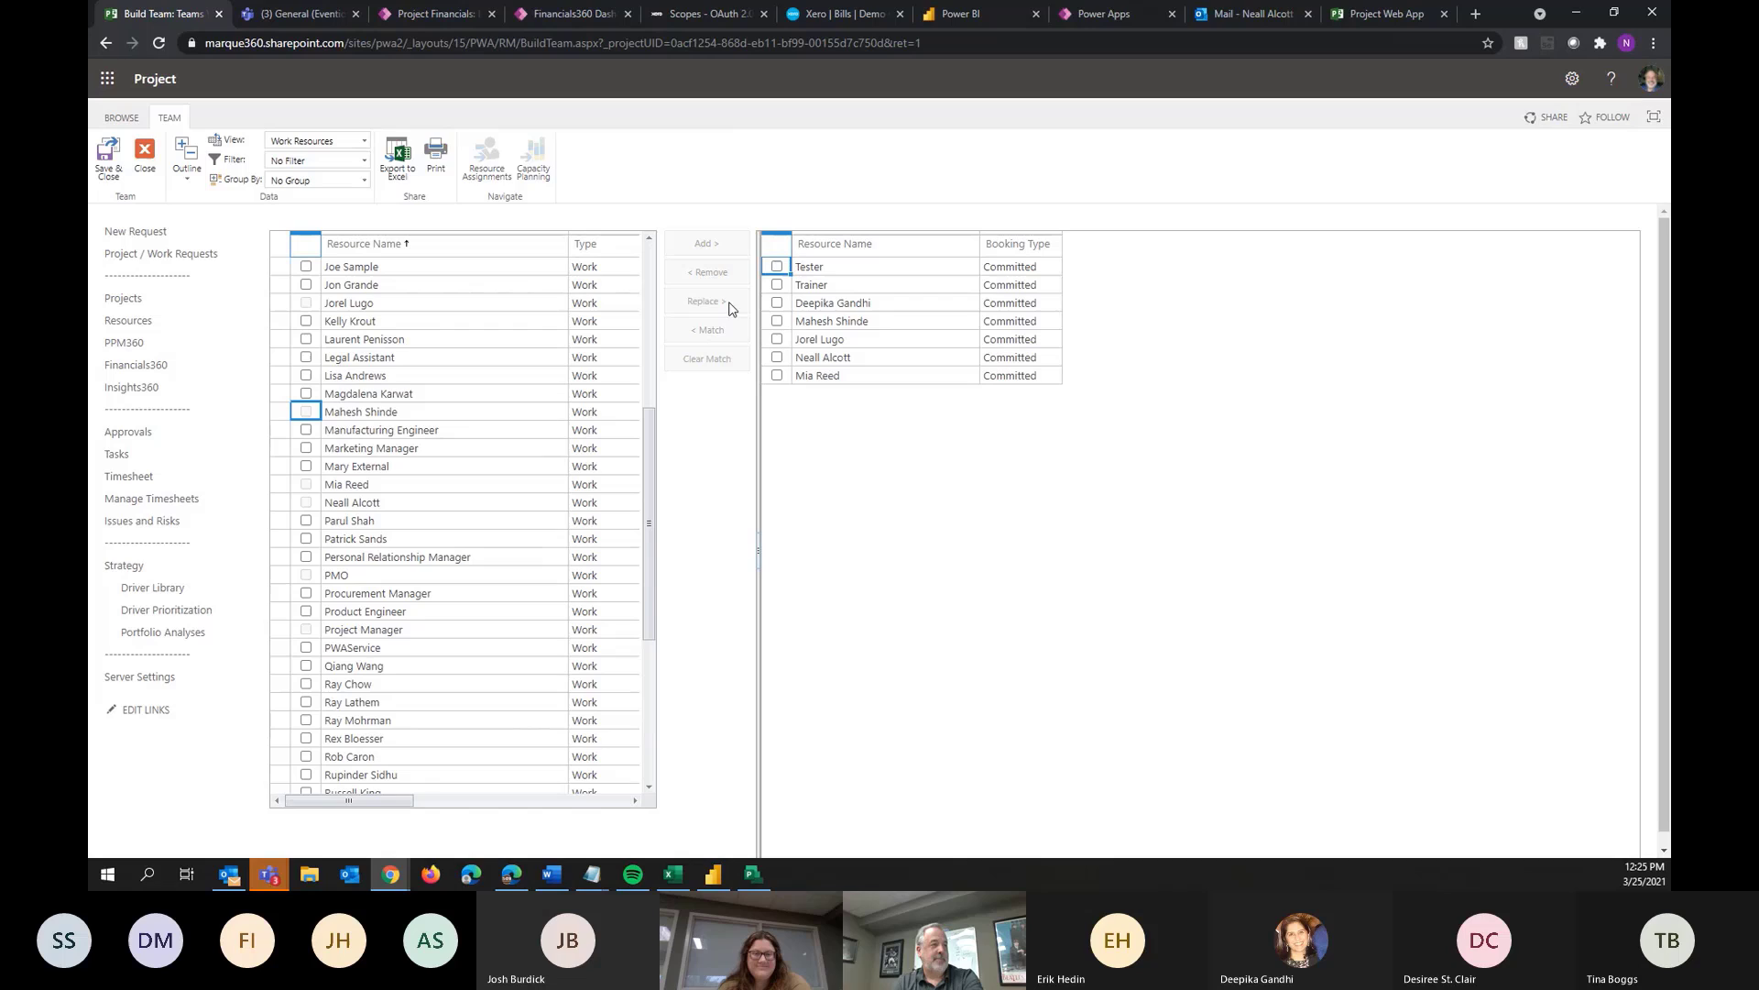
Replace the generic Tester and Trainer resources on the project team with two other named people from the resource list
{"action": "left_click", "coordinate": [777, 267]}
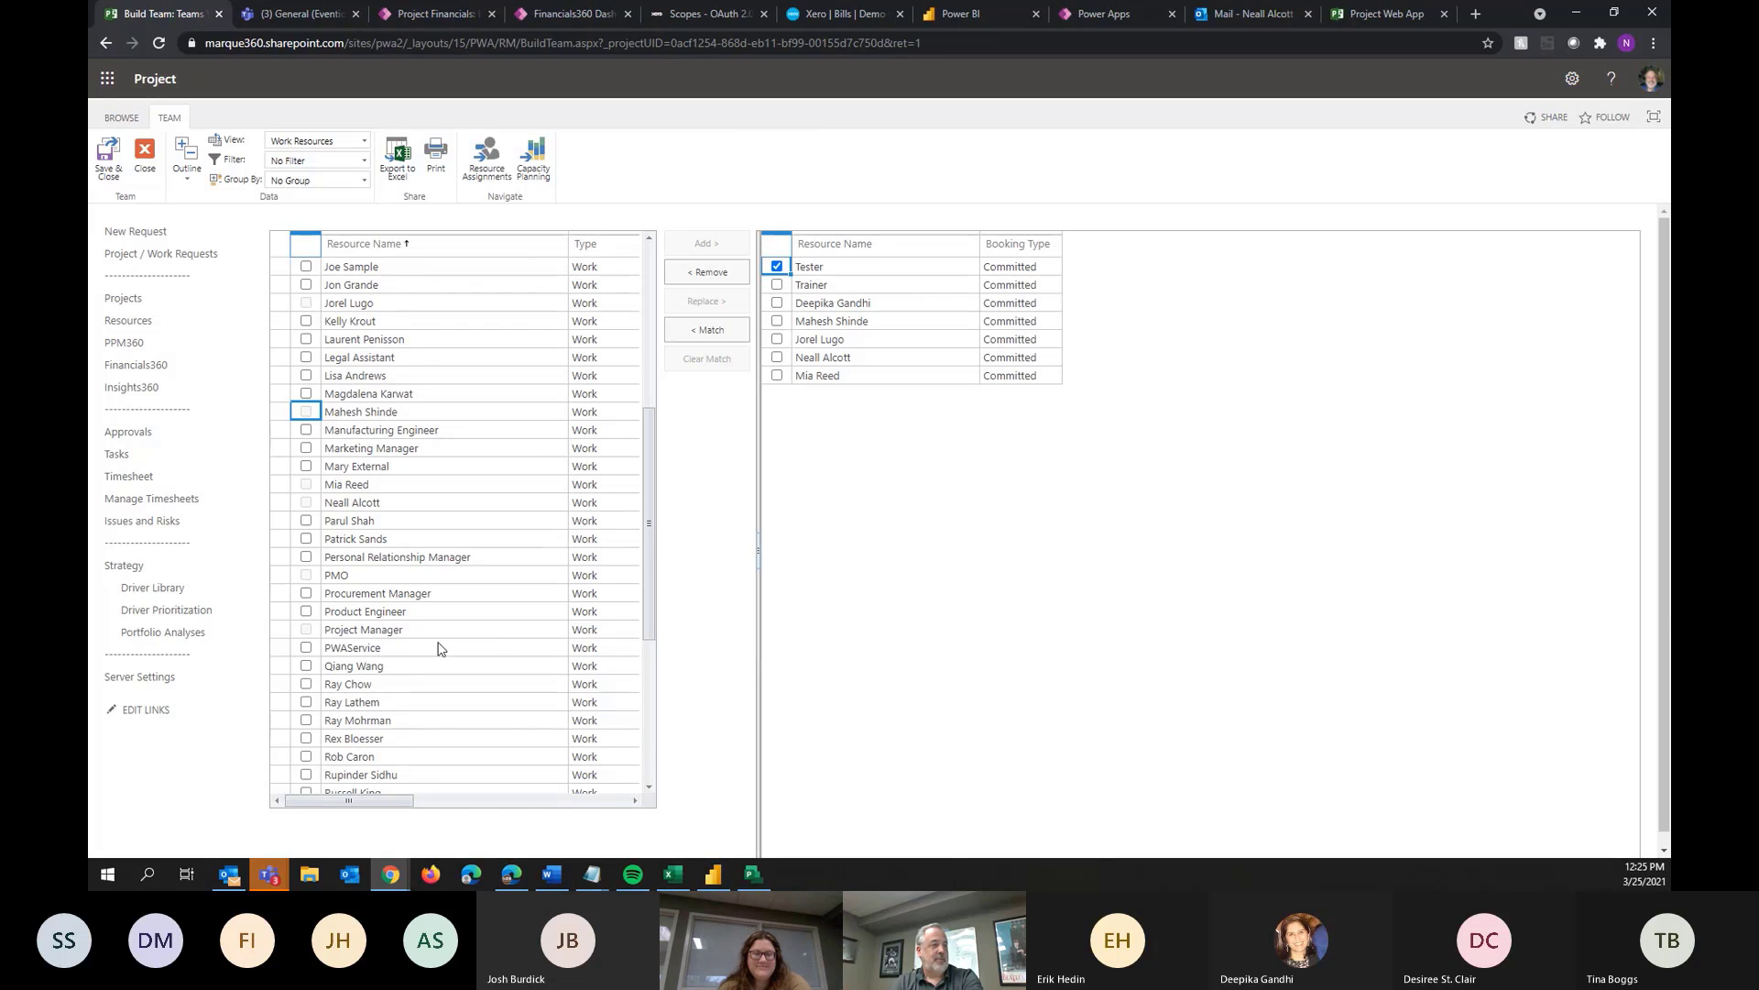
{"action": "left_click", "coordinate": [306, 702]}
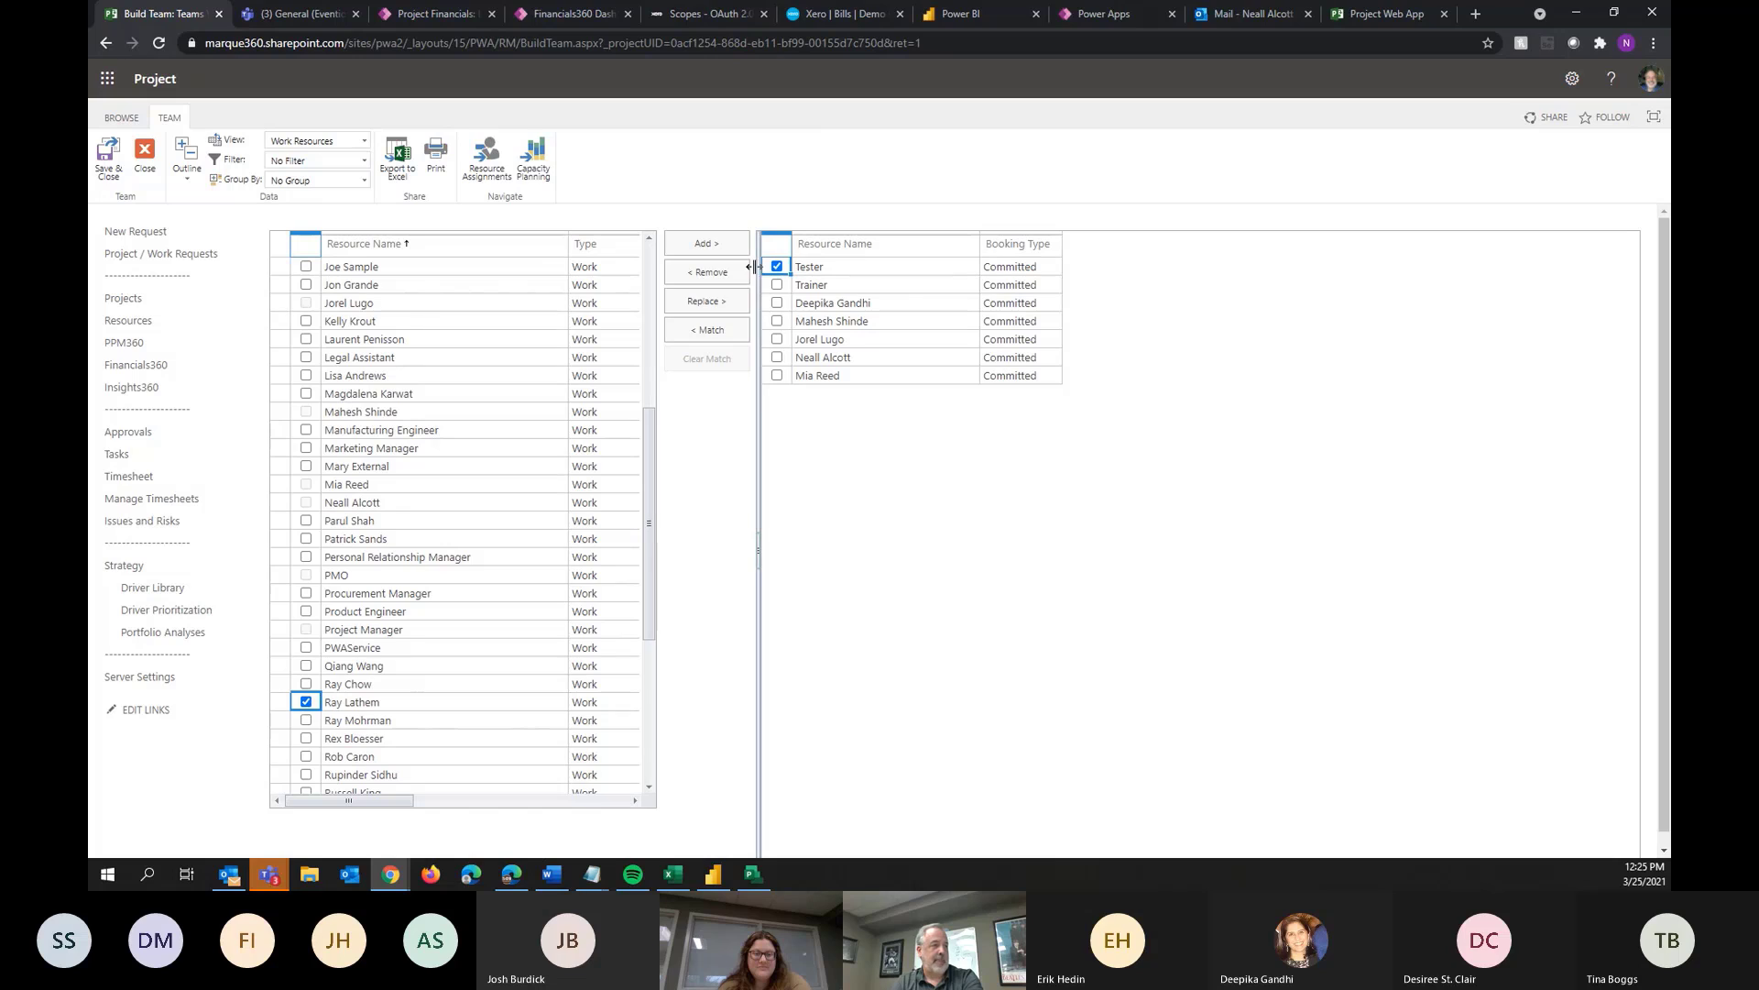
{"action": "left_click", "coordinate": [708, 307]}
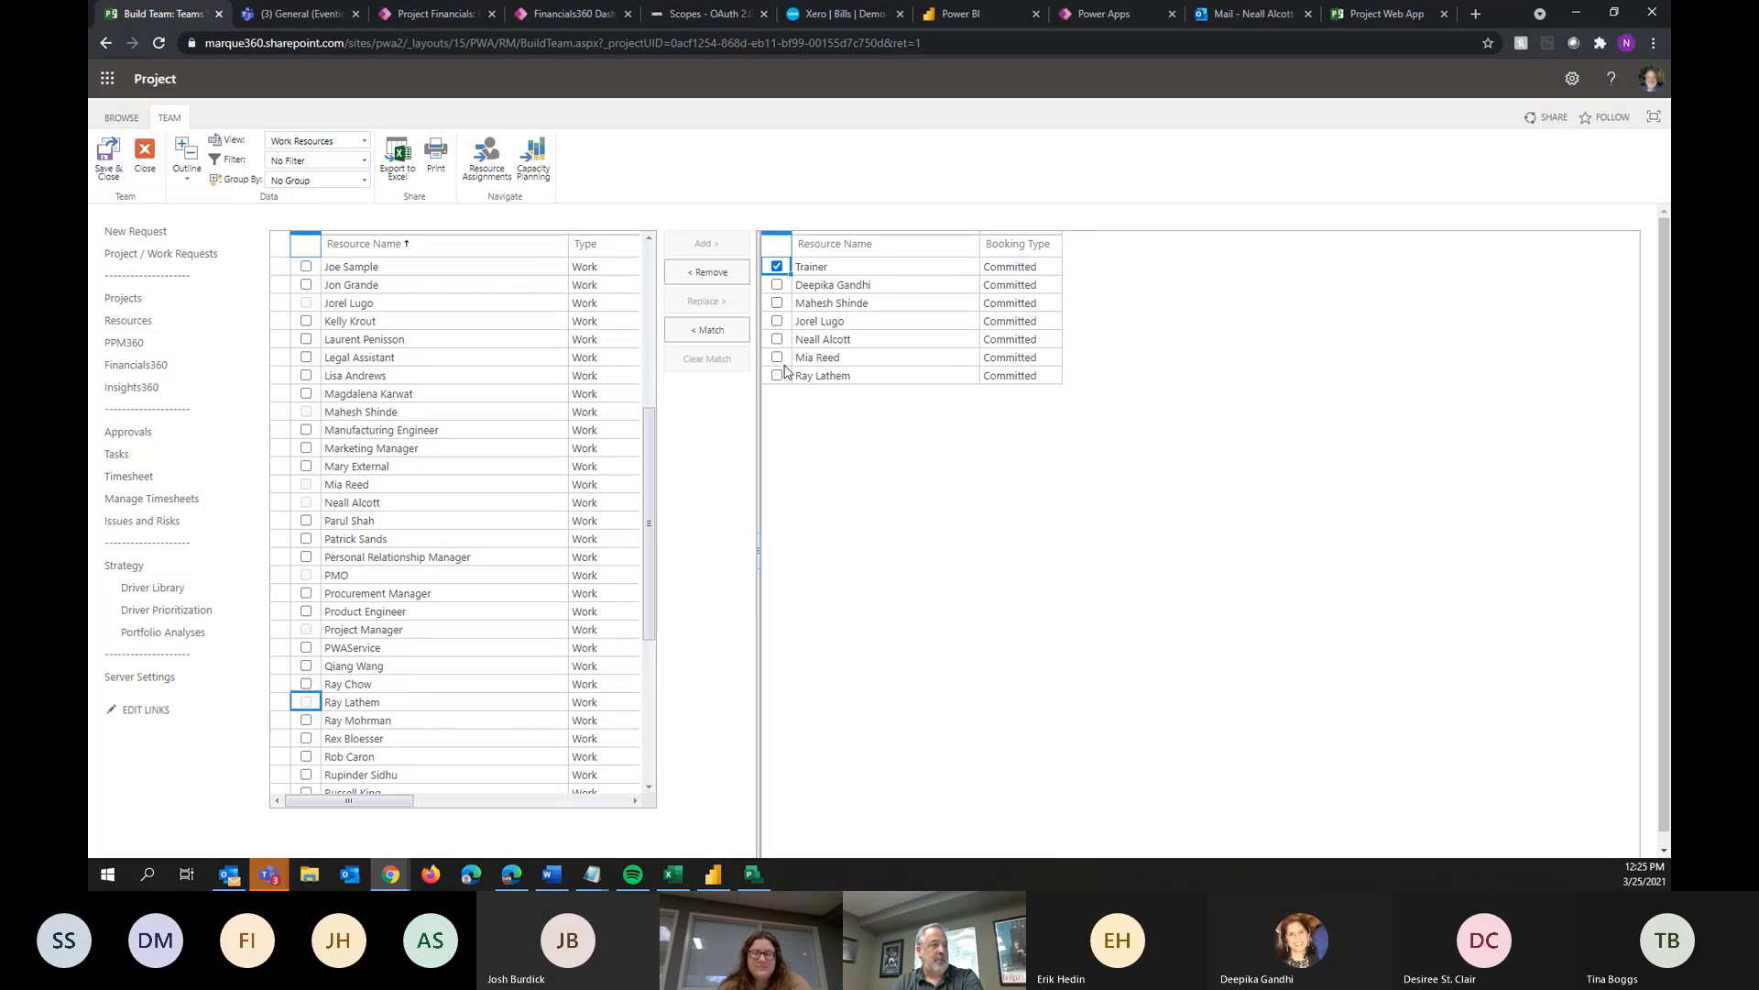
{"action": "left_click", "coordinate": [306, 774]}
{"action": "left_click", "coordinate": [714, 301]}
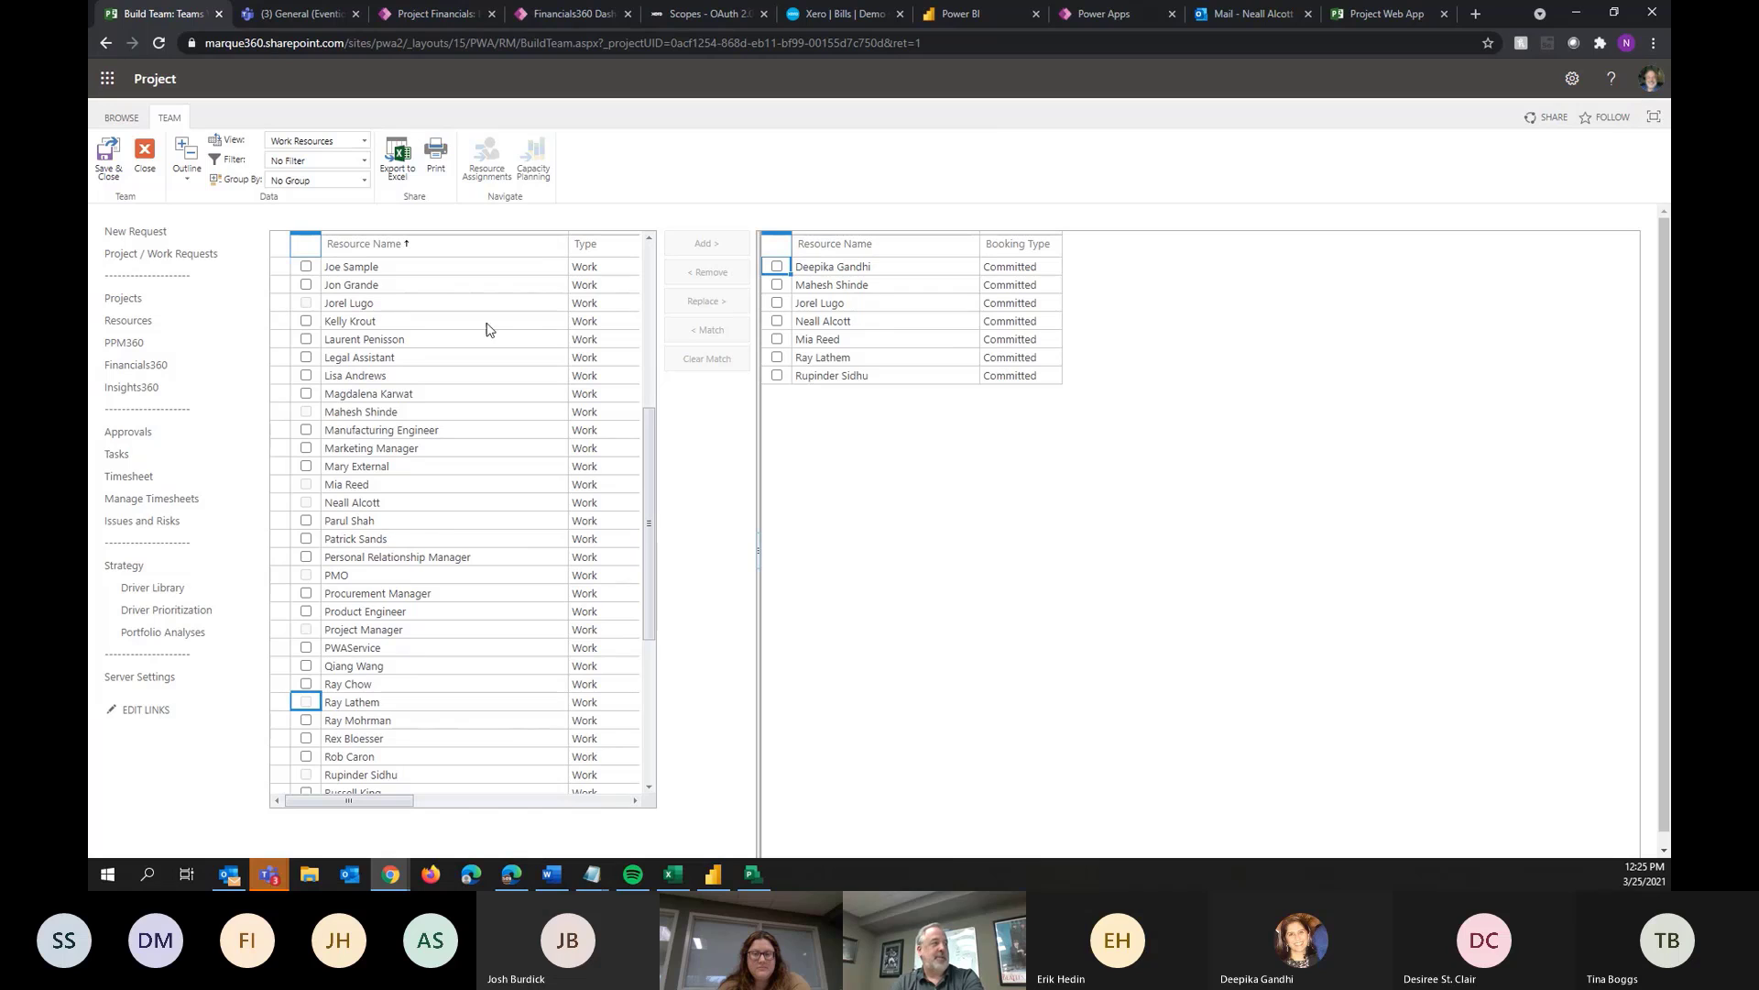
Save and close the project team, and open the Teams Webinar 1 schedule for editing in the browser
{"action": "left_click", "coordinate": [108, 156]}
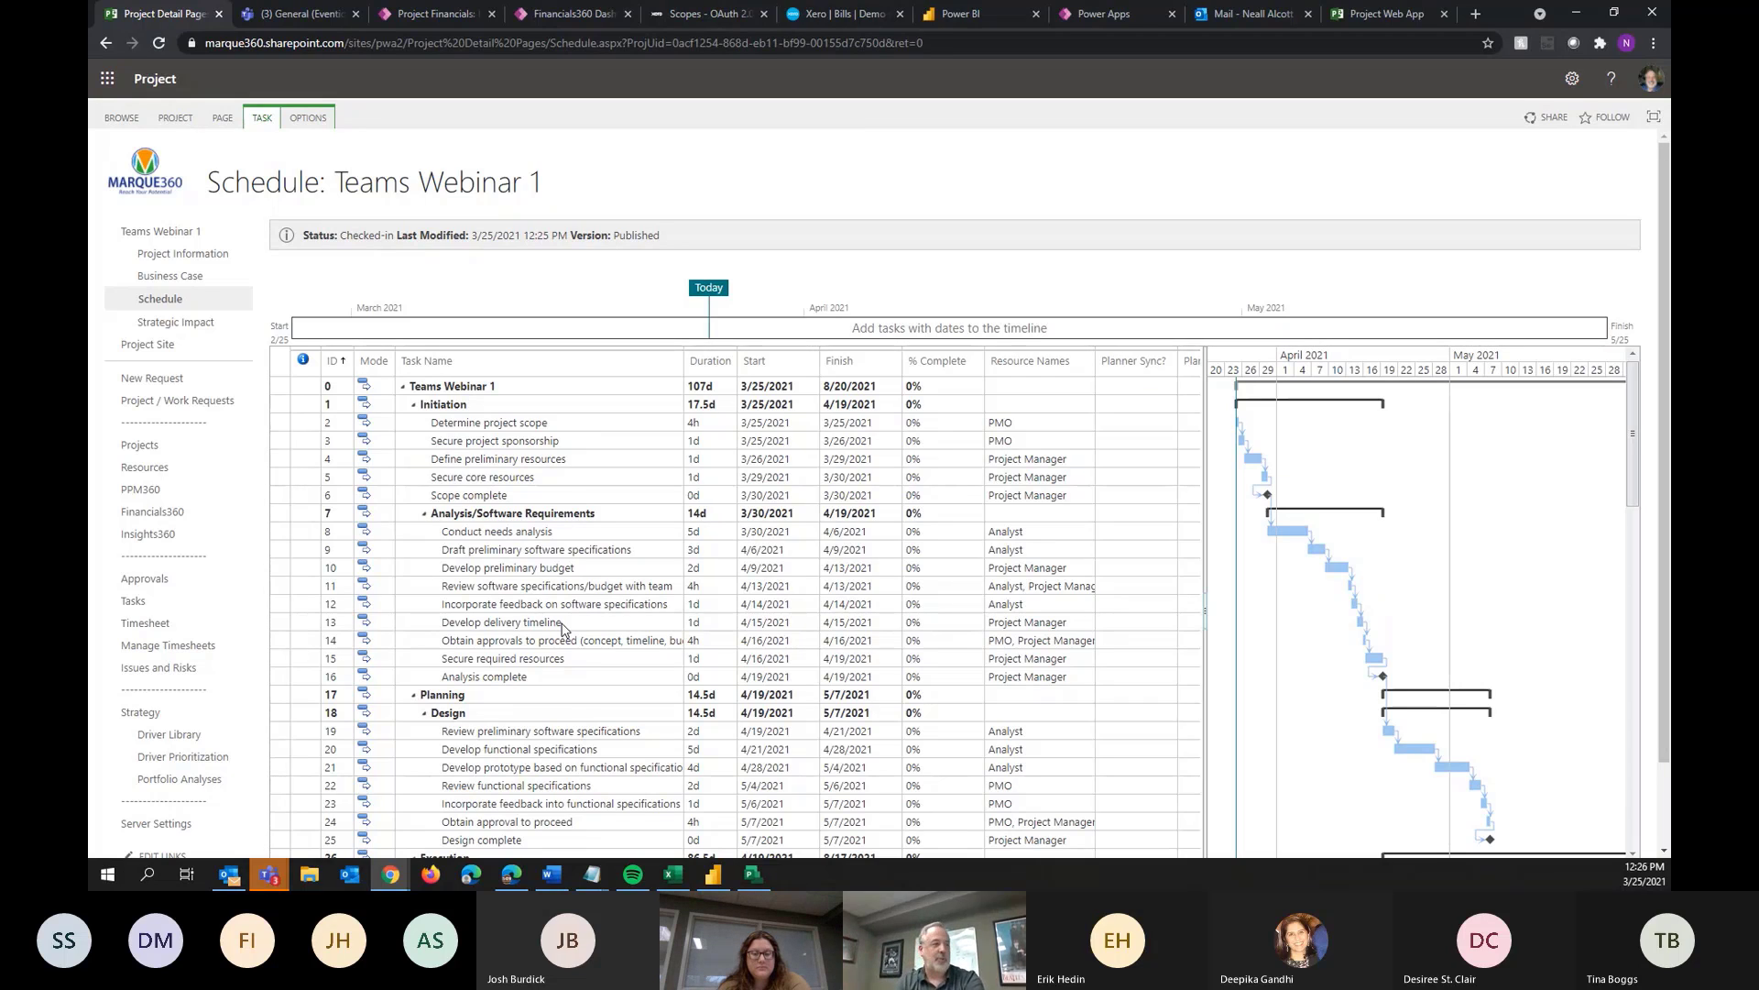
{"action": "left_click", "coordinate": [264, 124]}
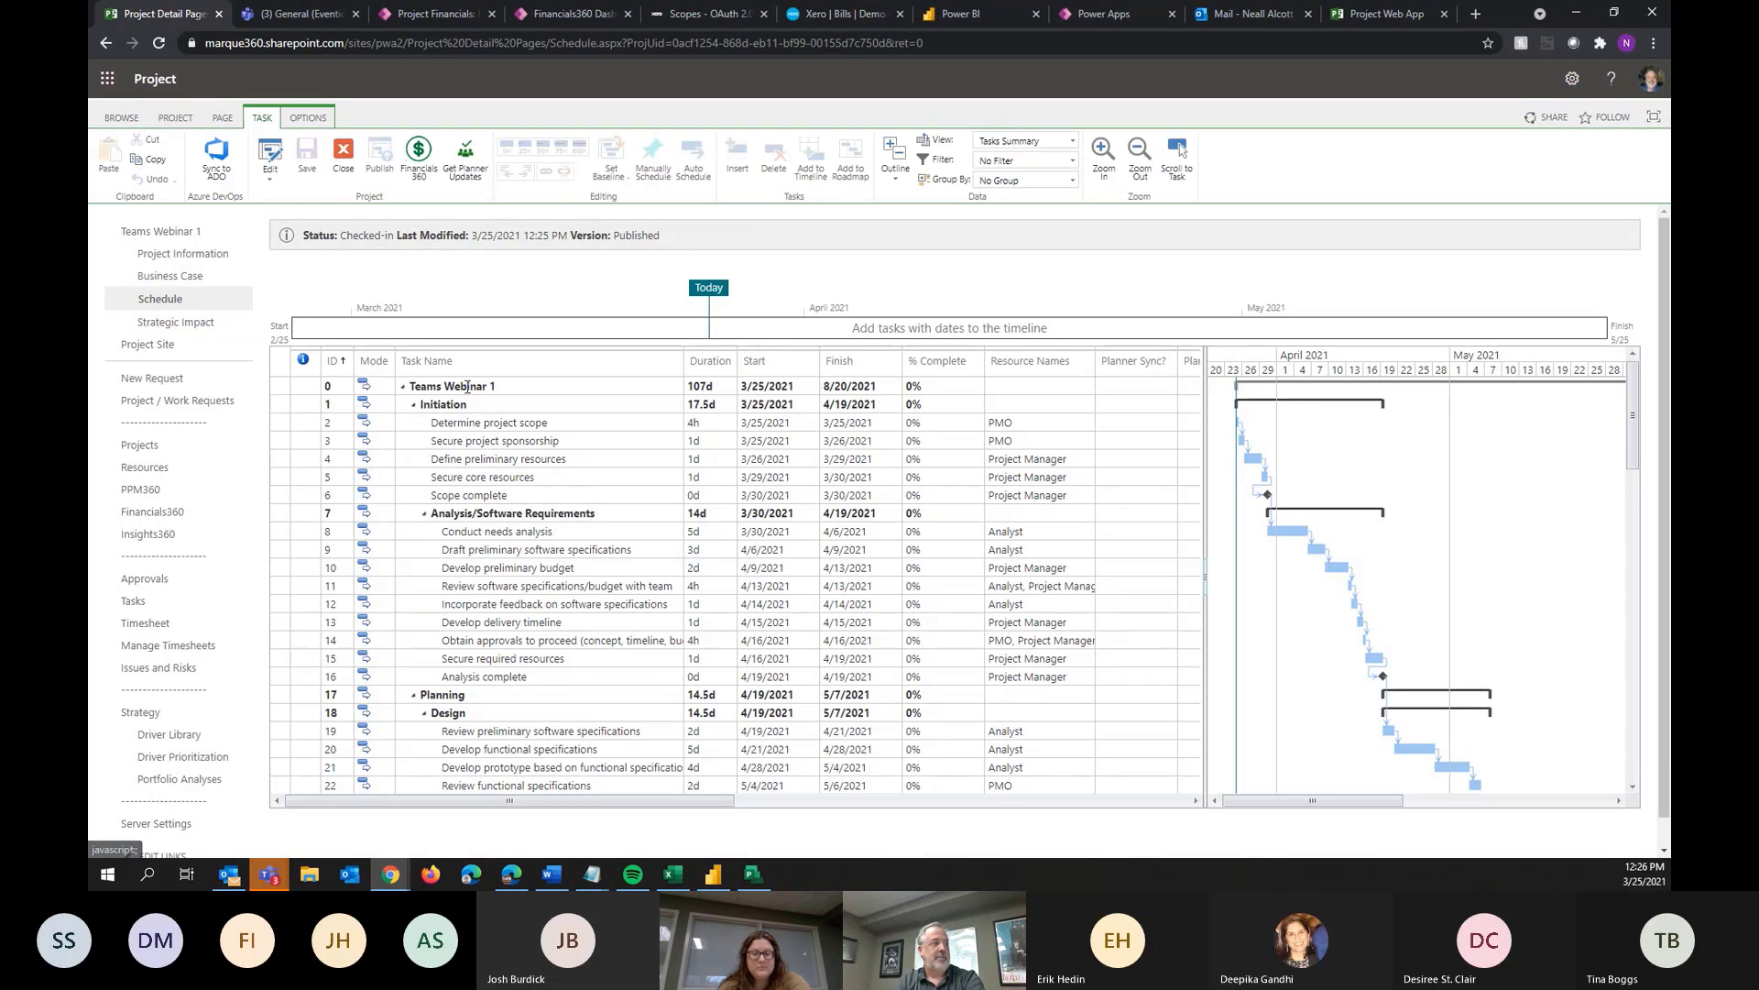
{"action": "left_click", "coordinate": [270, 172]}
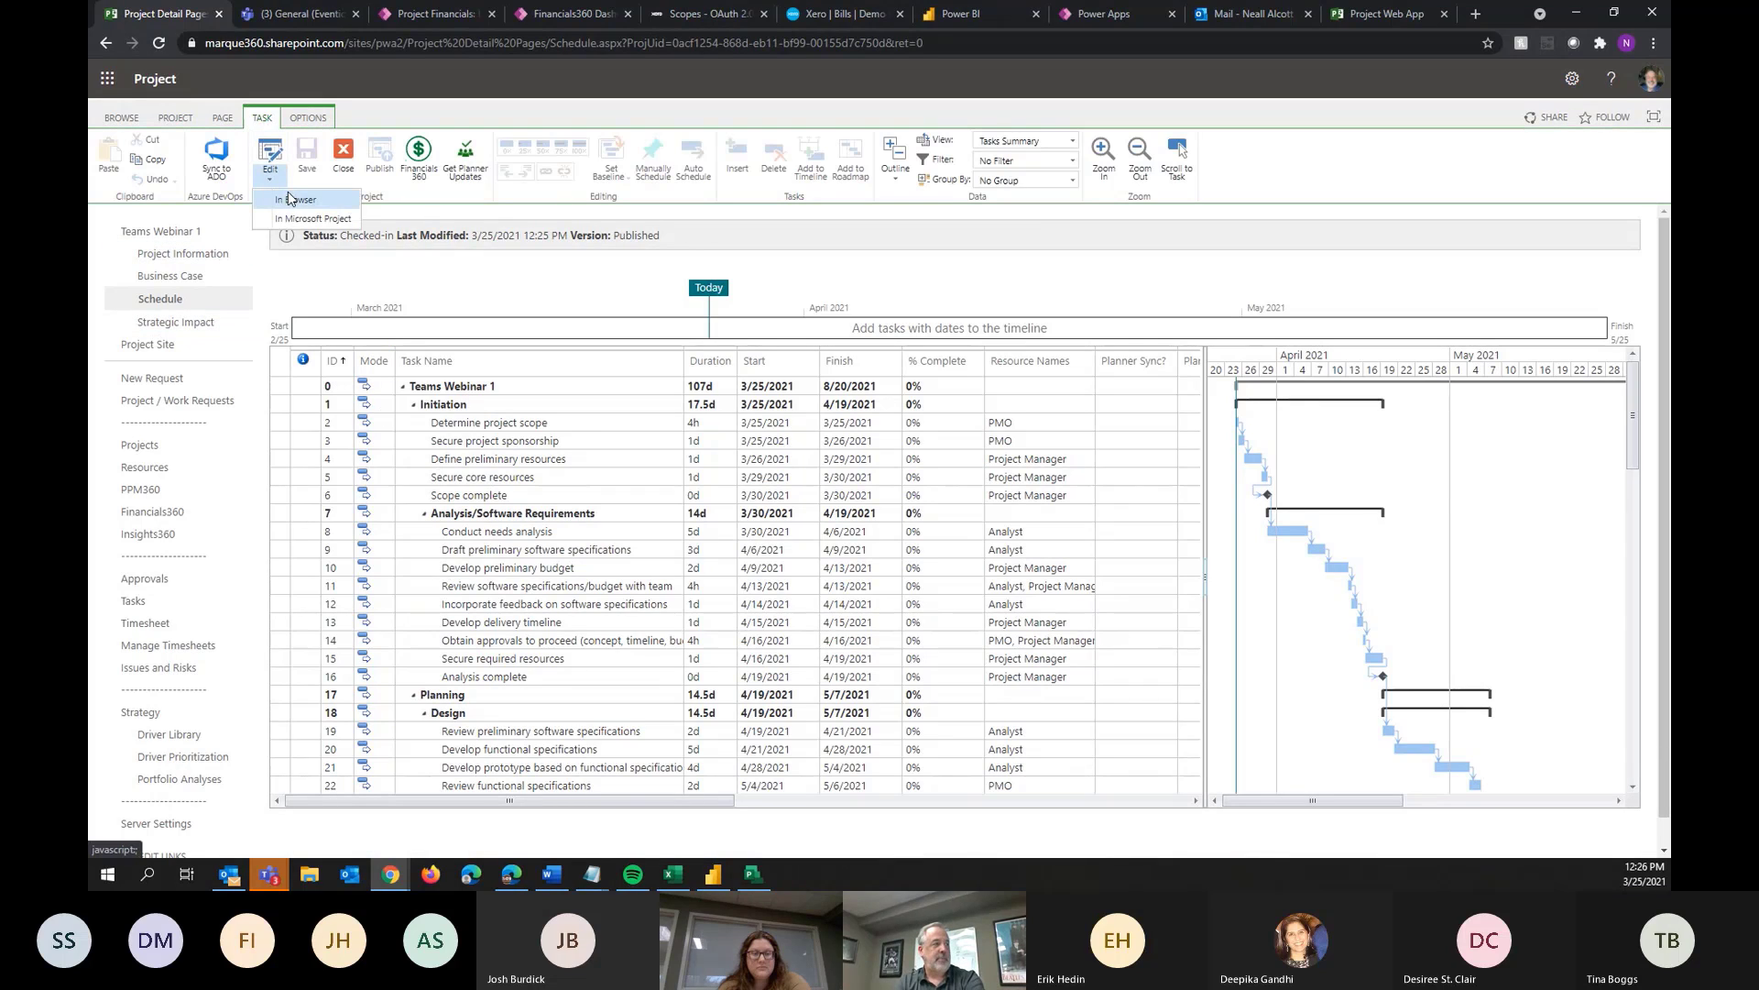
{"action": "left_click", "coordinate": [302, 197]}
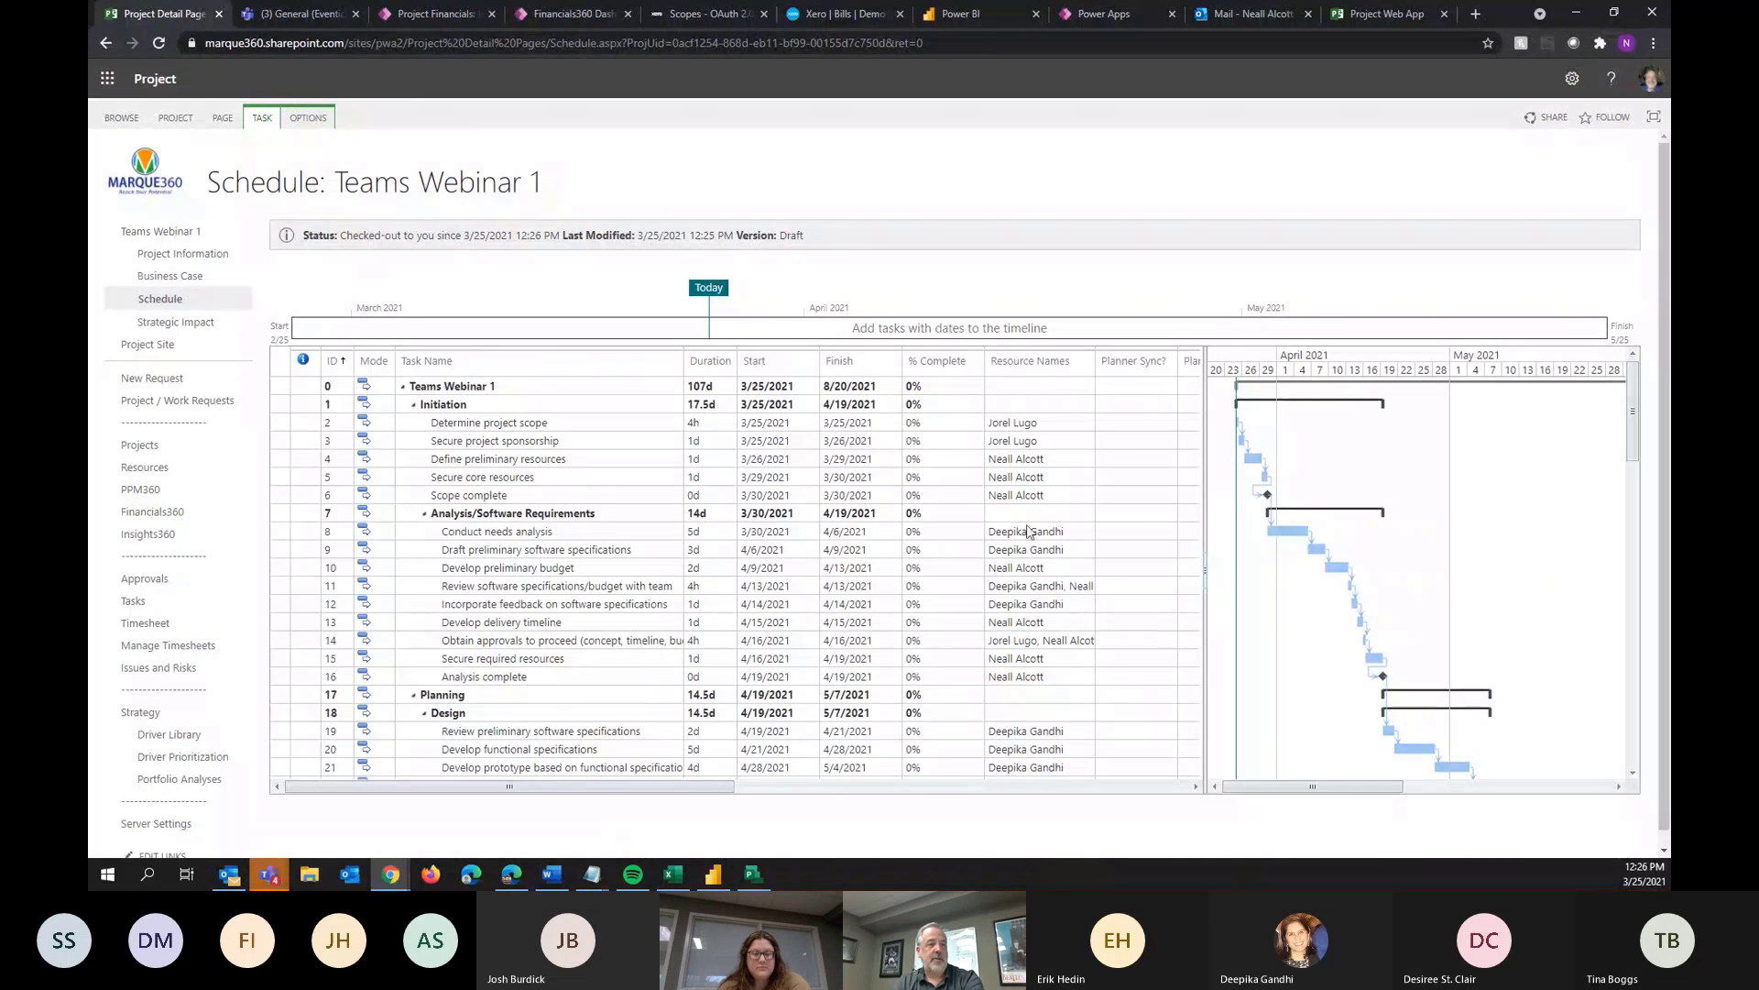
Set Planner Sync? to Yes for Initiation tasks 2 to 6, from Determine project scope to Scope complete
{"action": "left_click", "coordinate": [1150, 422]}
{"action": "left_click", "coordinate": [1191, 420]}
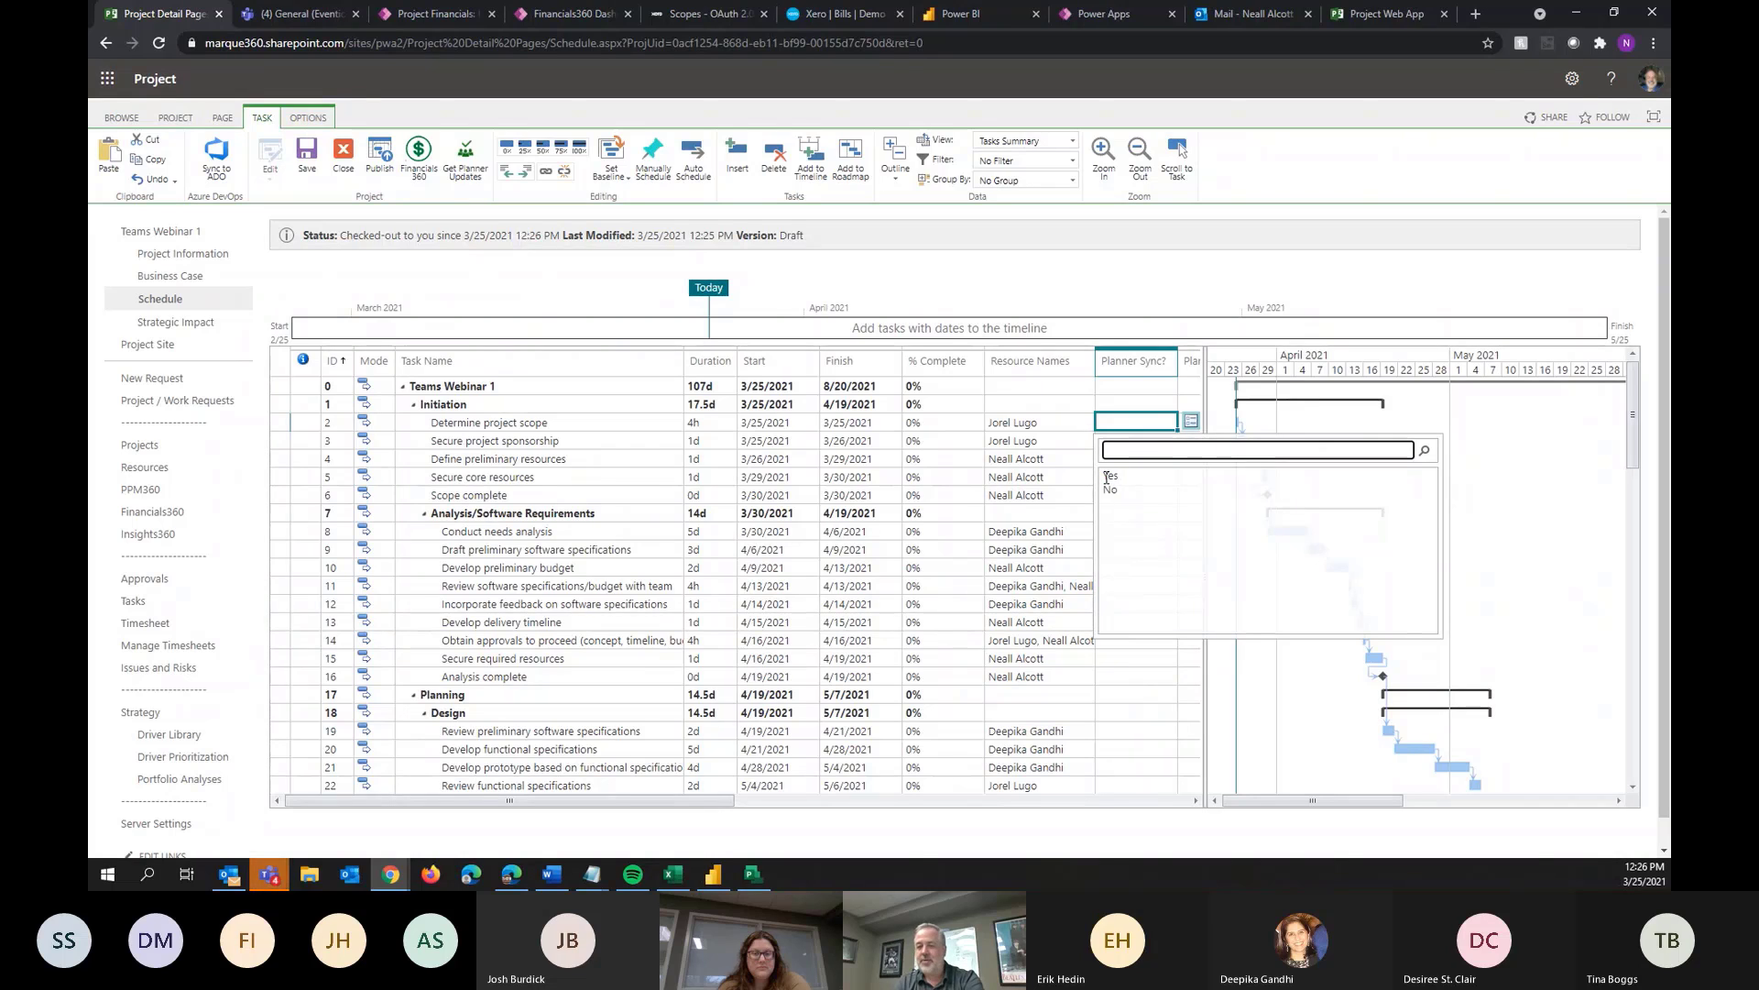
{"action": "left_click", "coordinate": [1109, 476]}
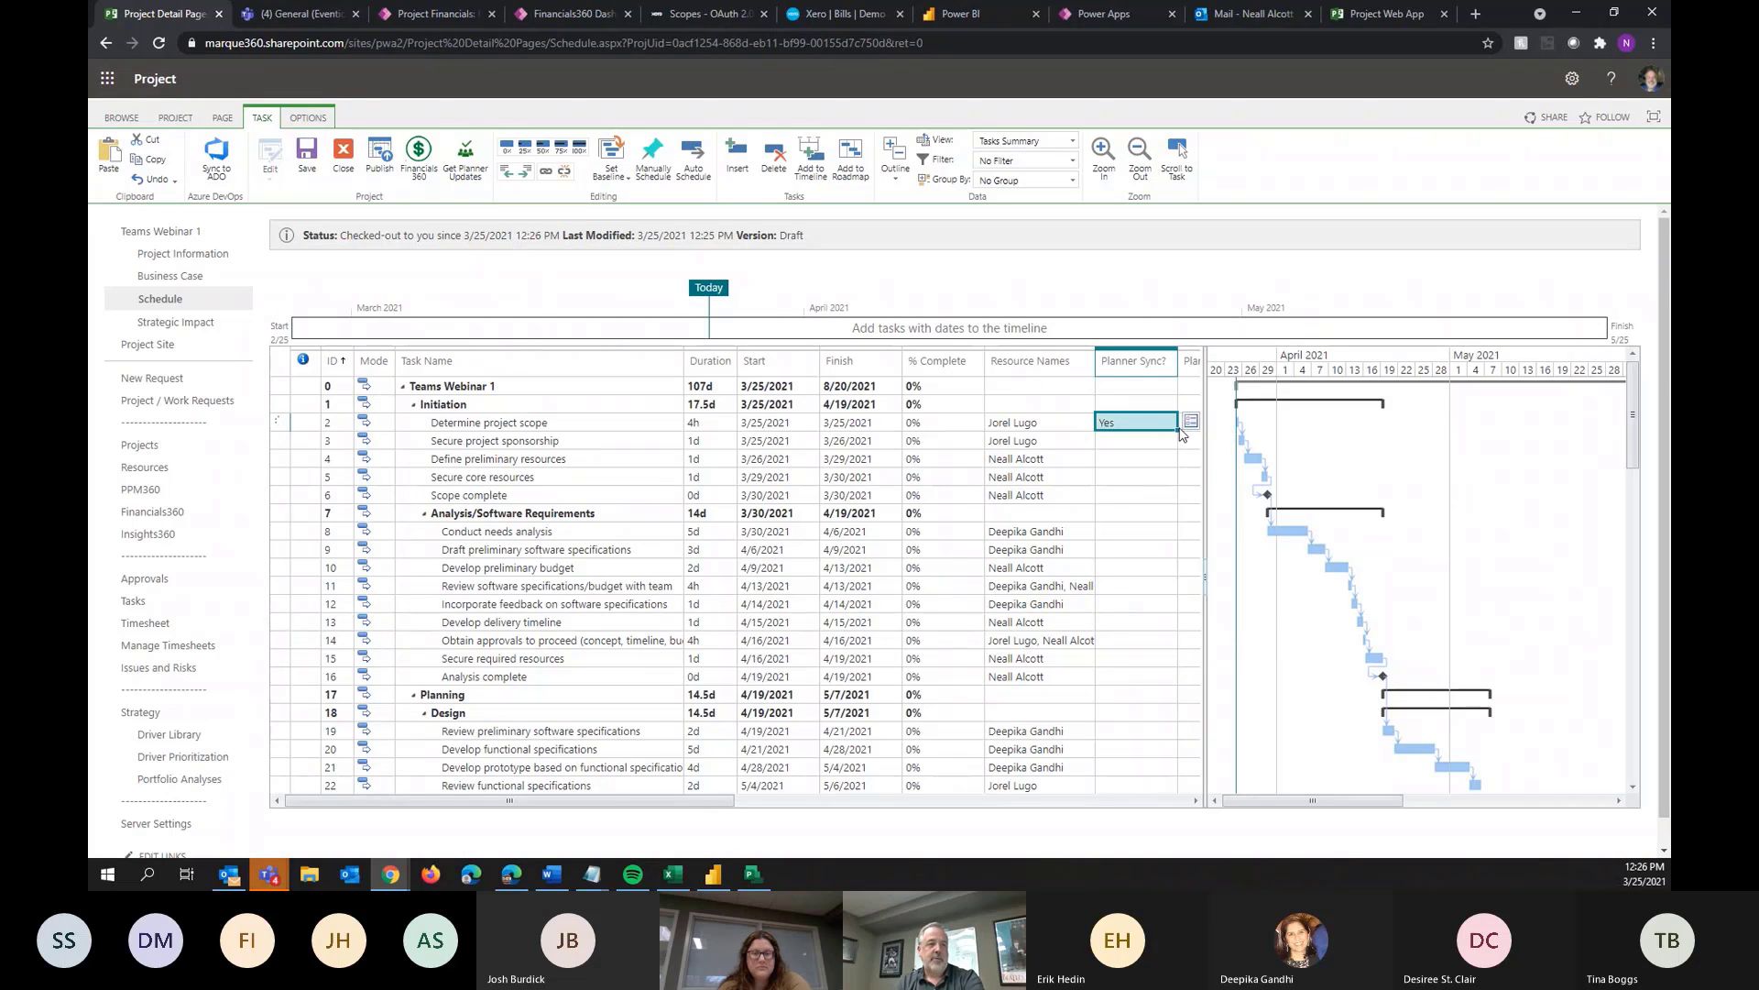
{"action": "left_click_drag", "start_coordinate": [1180, 427], "coordinate": [1162, 513]}
Copy the Planner Sync? value Yes to Analysis/Software Requirements tasks 8 to 16
{"action": "key", "text": "ctrl+c"}
{"action": "left_click", "coordinate": [1153, 534]}
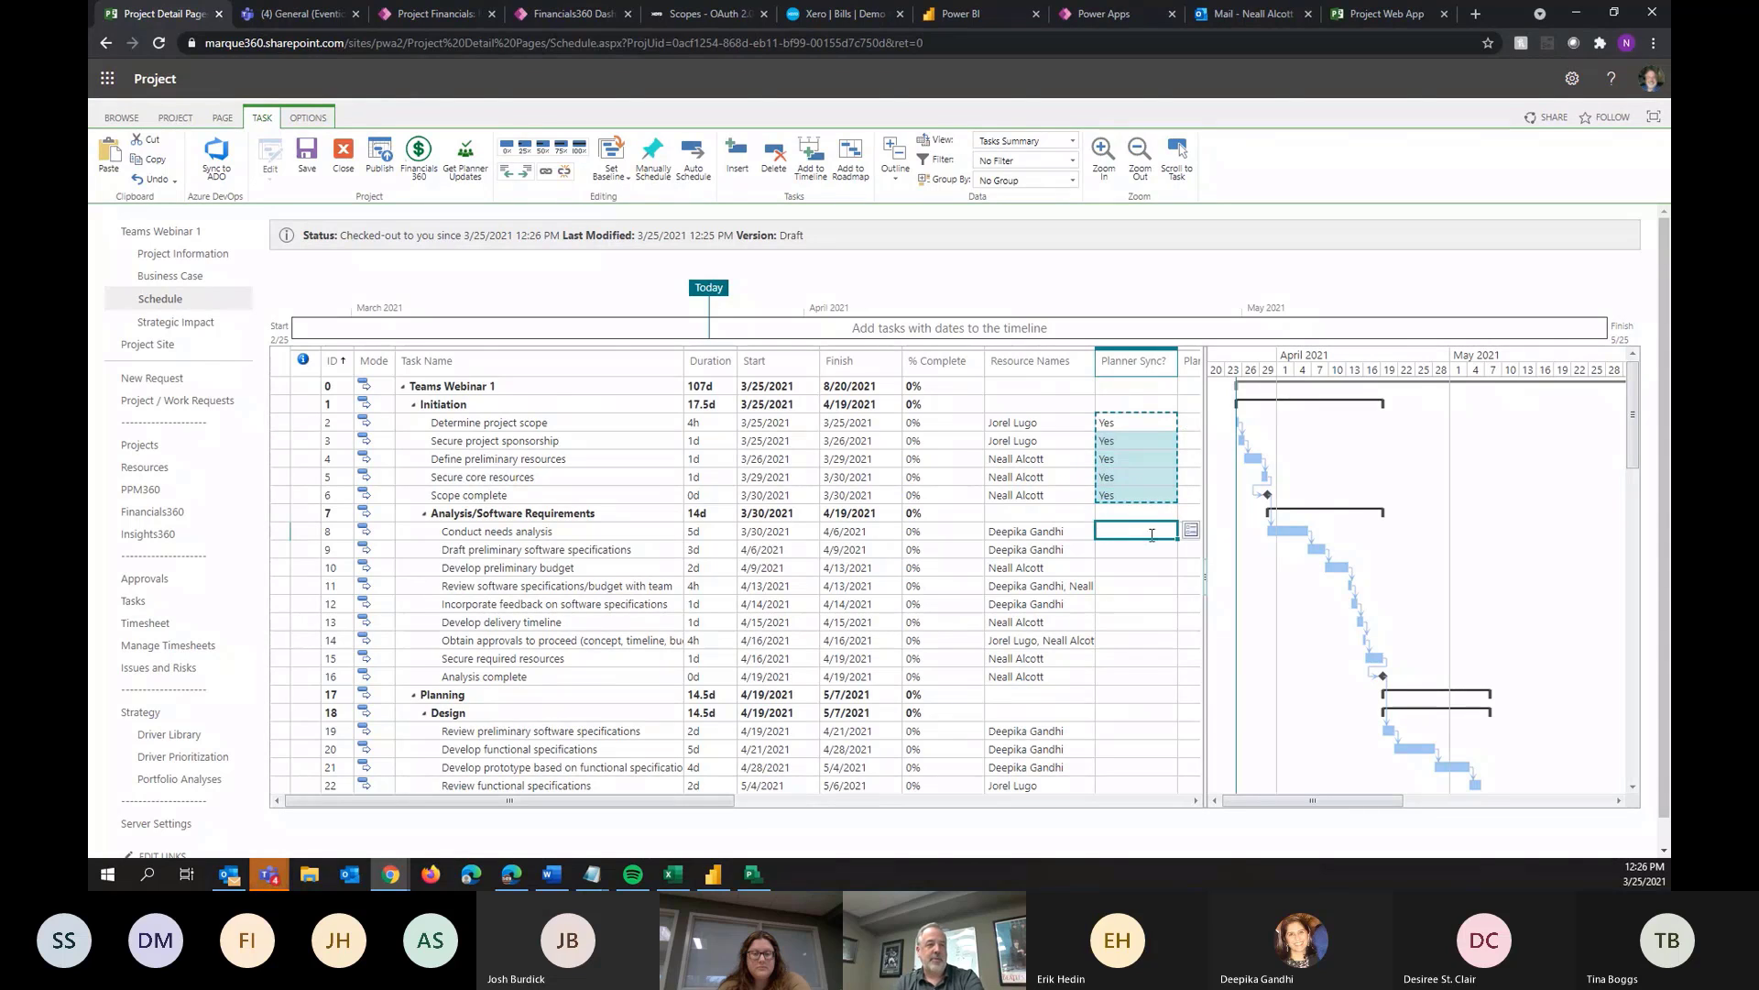
{"action": "key", "text": "ctrl+v"}
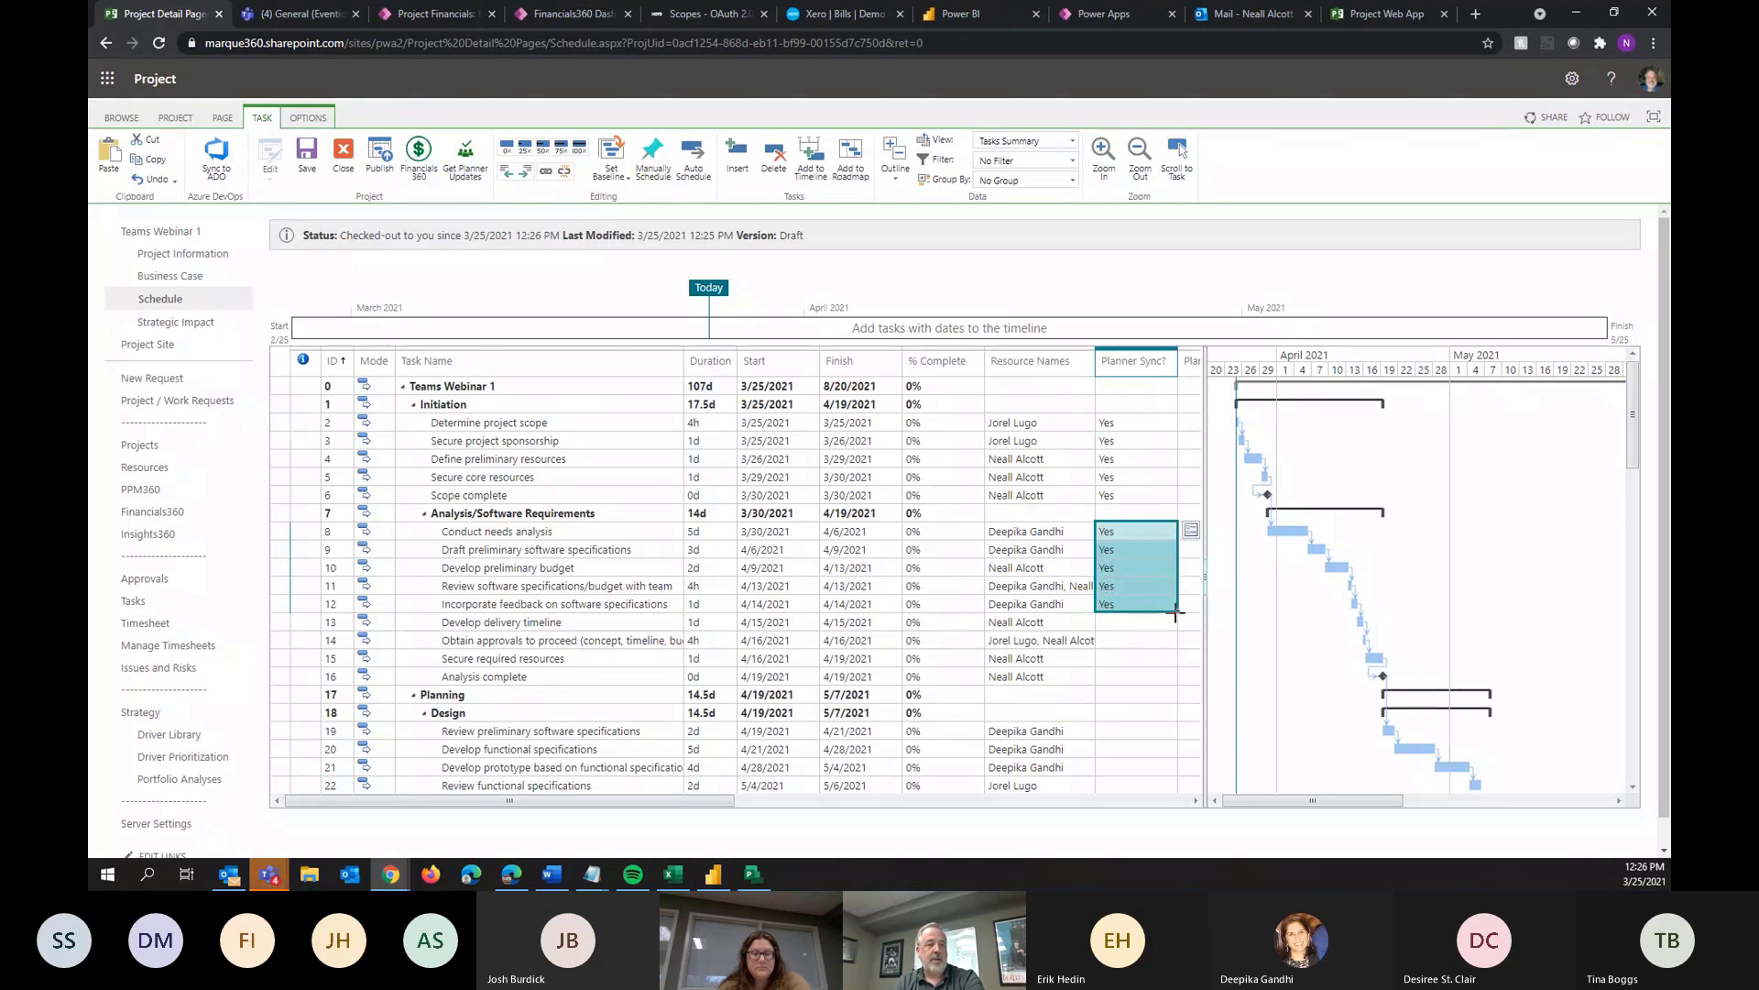
{"action": "left_click_drag", "start_coordinate": [1175, 613], "coordinate": [1156, 678]}
Set Planner Sync? to Yes for Design tasks 19 to 25, from Review preliminary software specifications to Design complete
{"action": "scroll", "coordinate": [1127, 641], "scroll_direction": "down", "scroll_amount": 2}
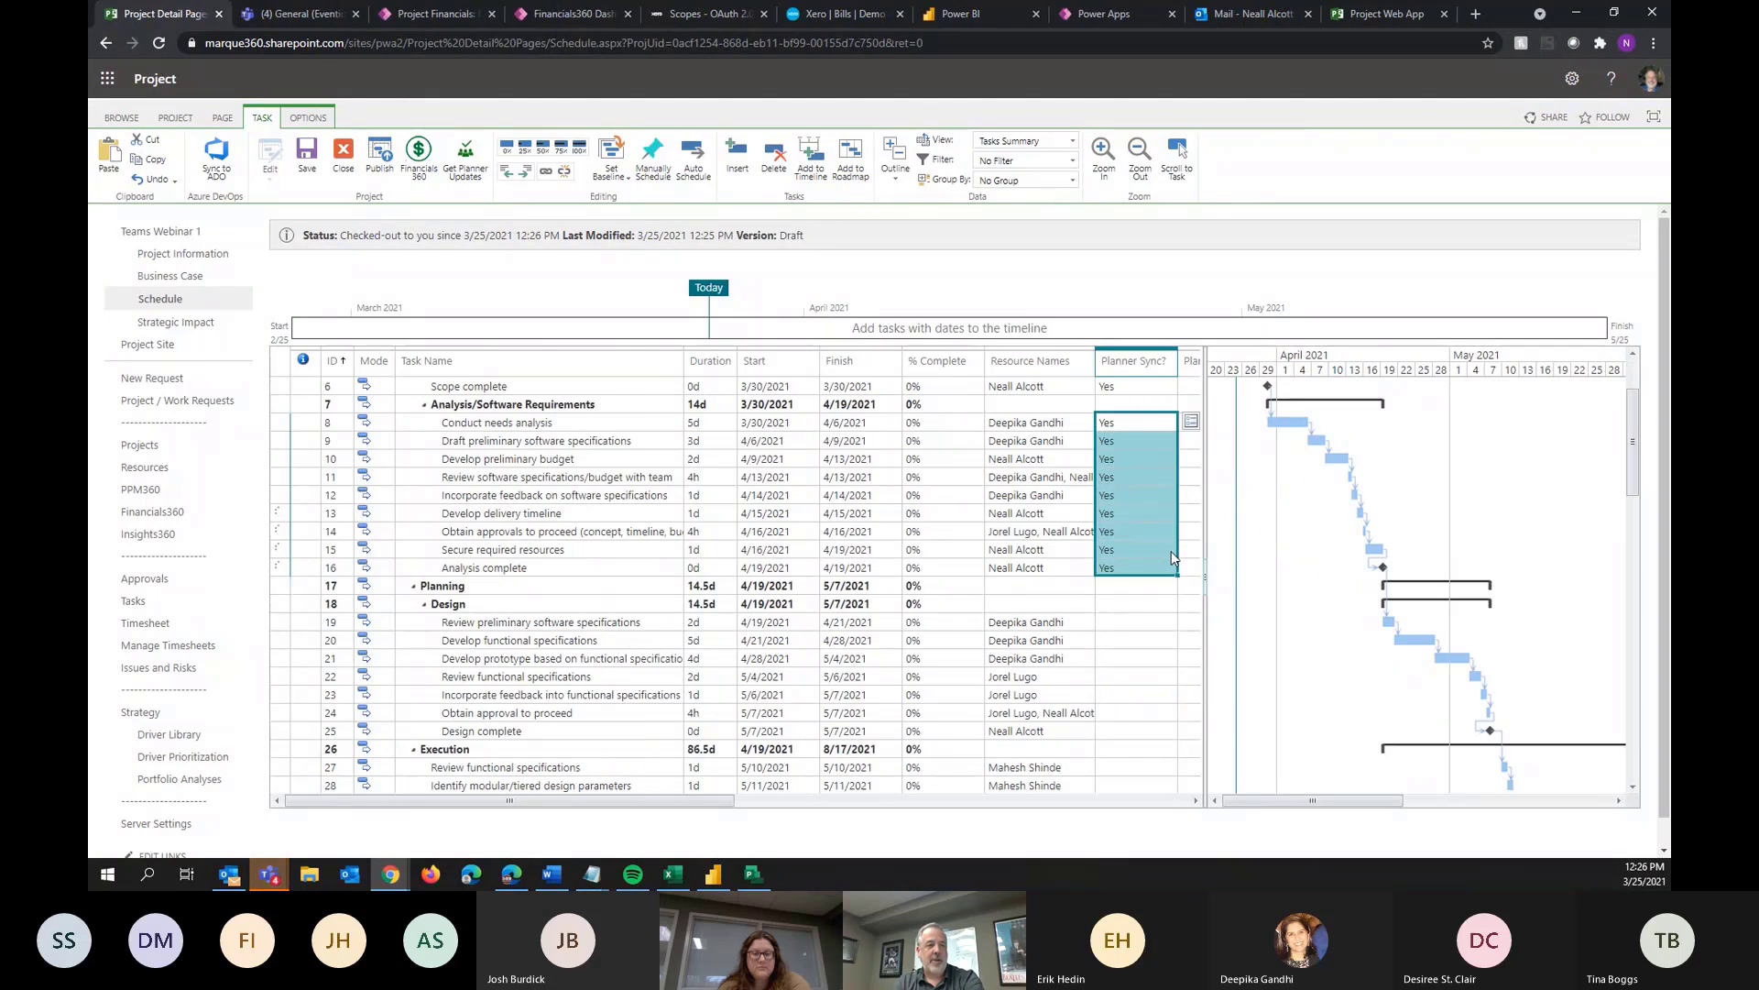
{"action": "left_click", "coordinate": [1123, 623]}
{"action": "left_click", "coordinate": [1190, 621]}
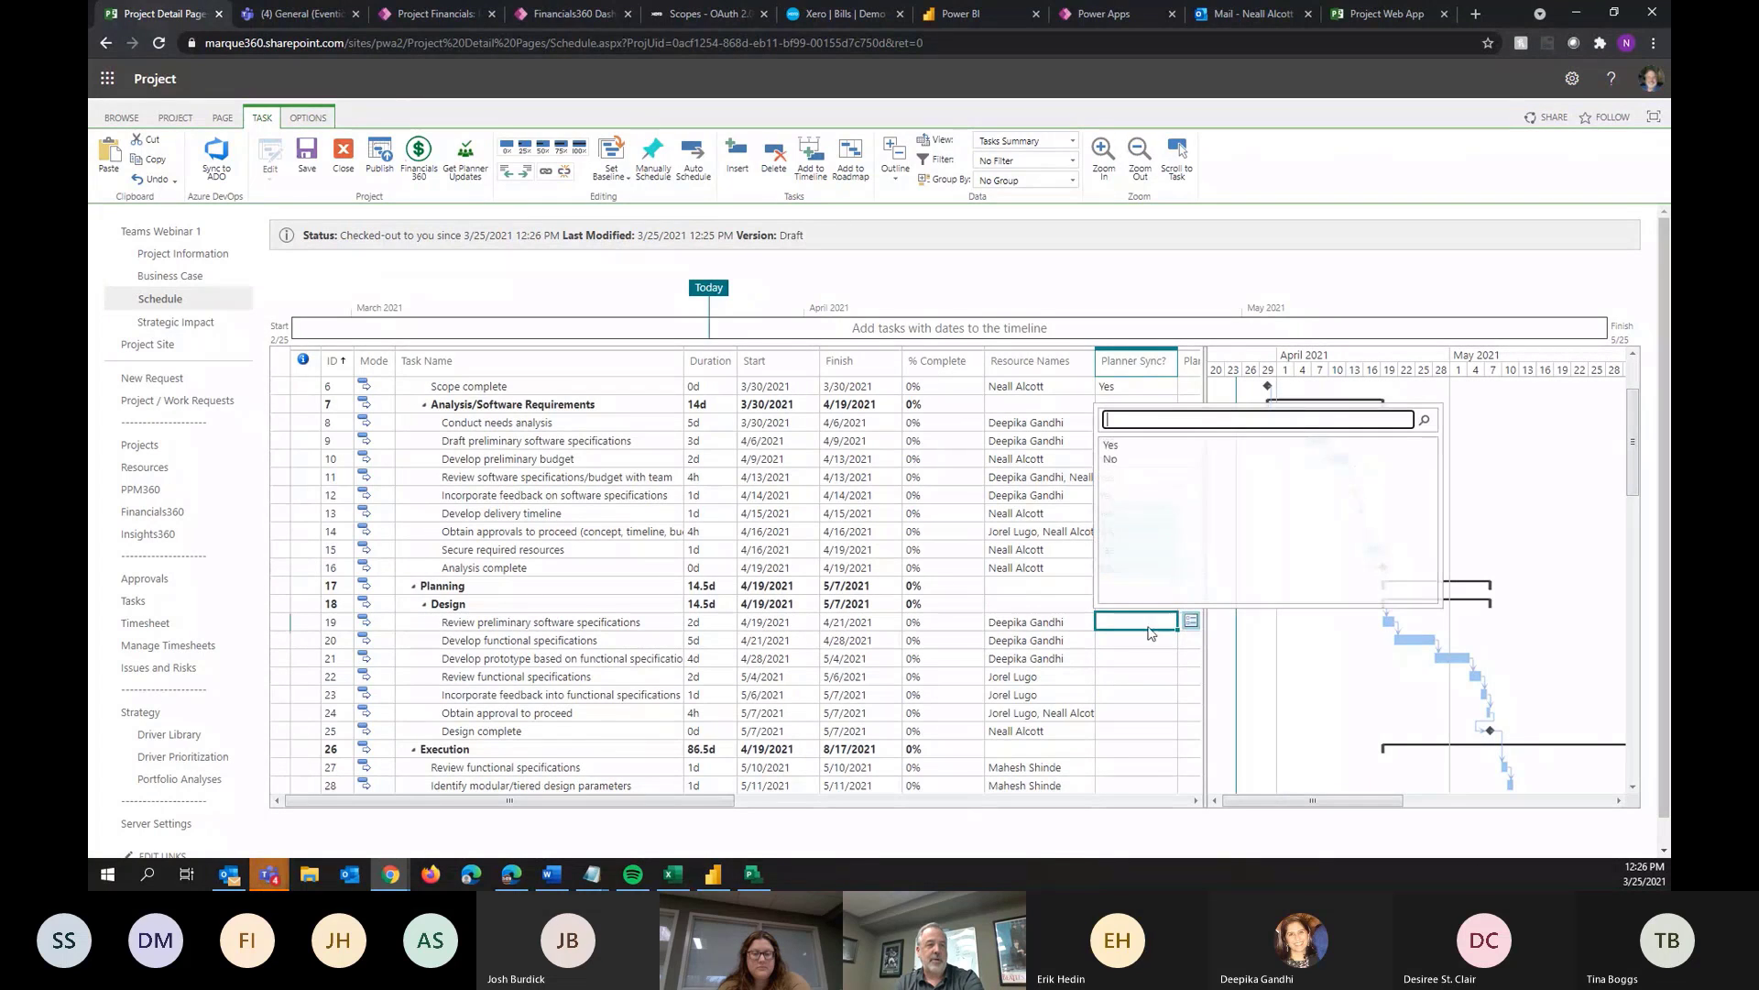
{"action": "left_click", "coordinate": [1111, 444]}
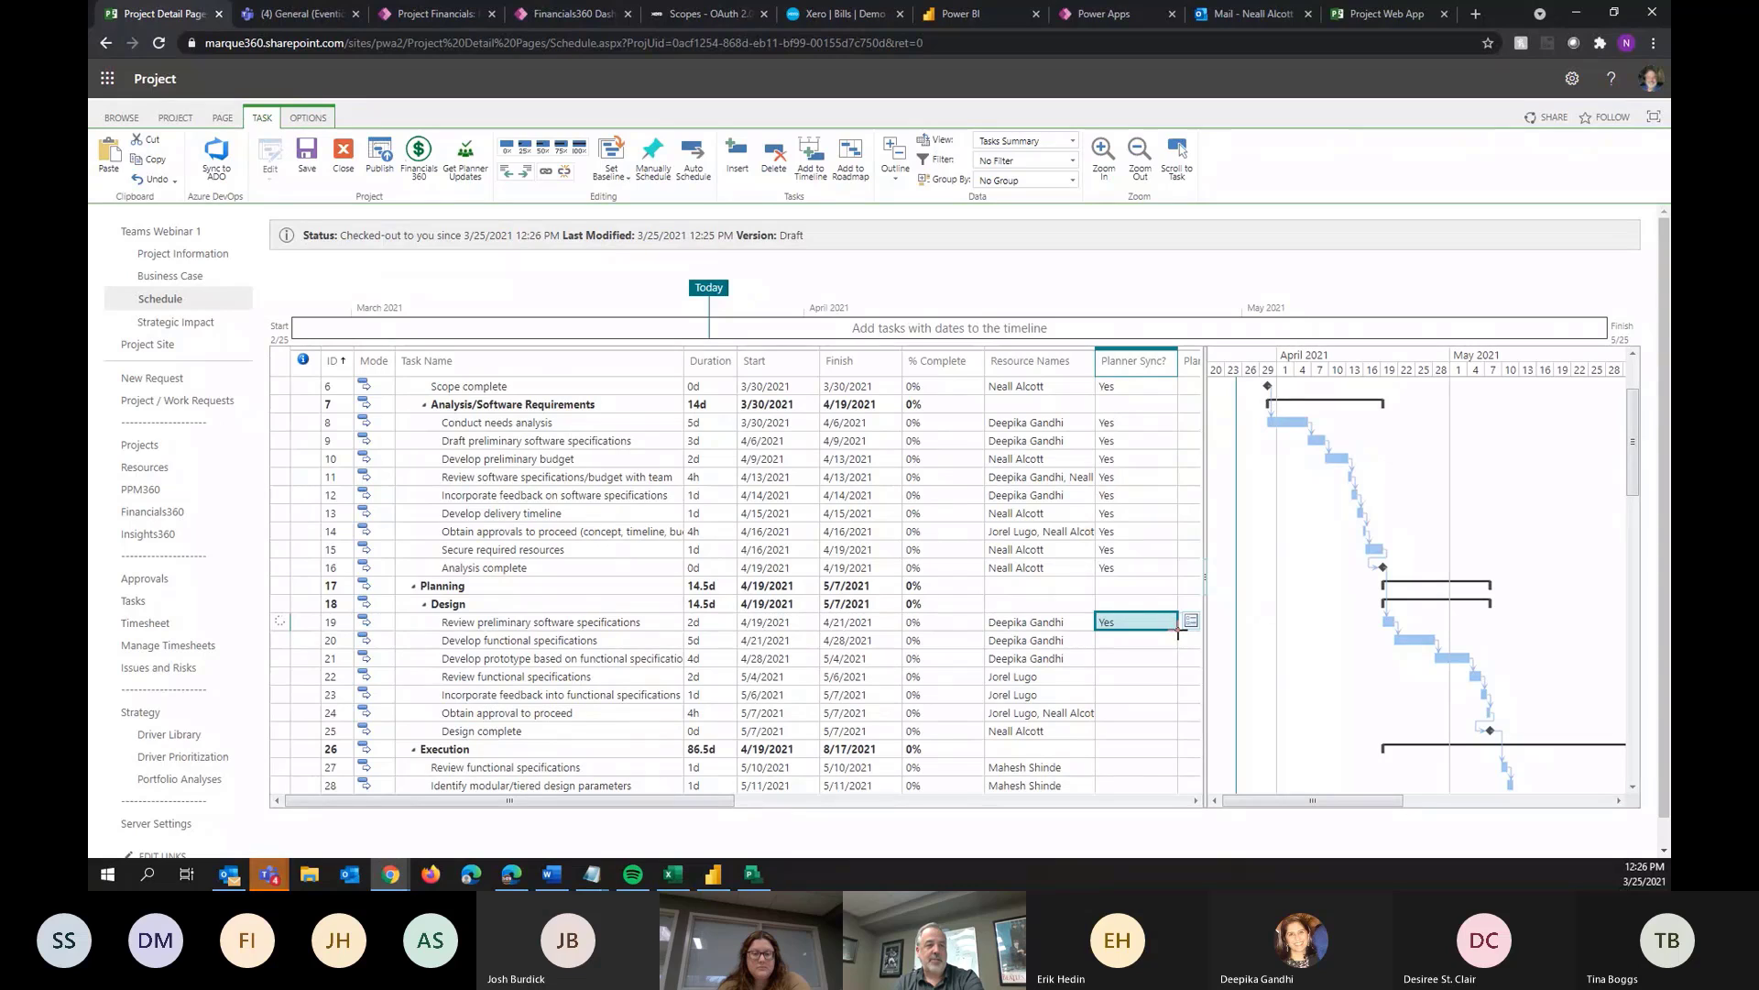
{"action": "left_click_drag", "start_coordinate": [1177, 630], "coordinate": [1163, 728]}
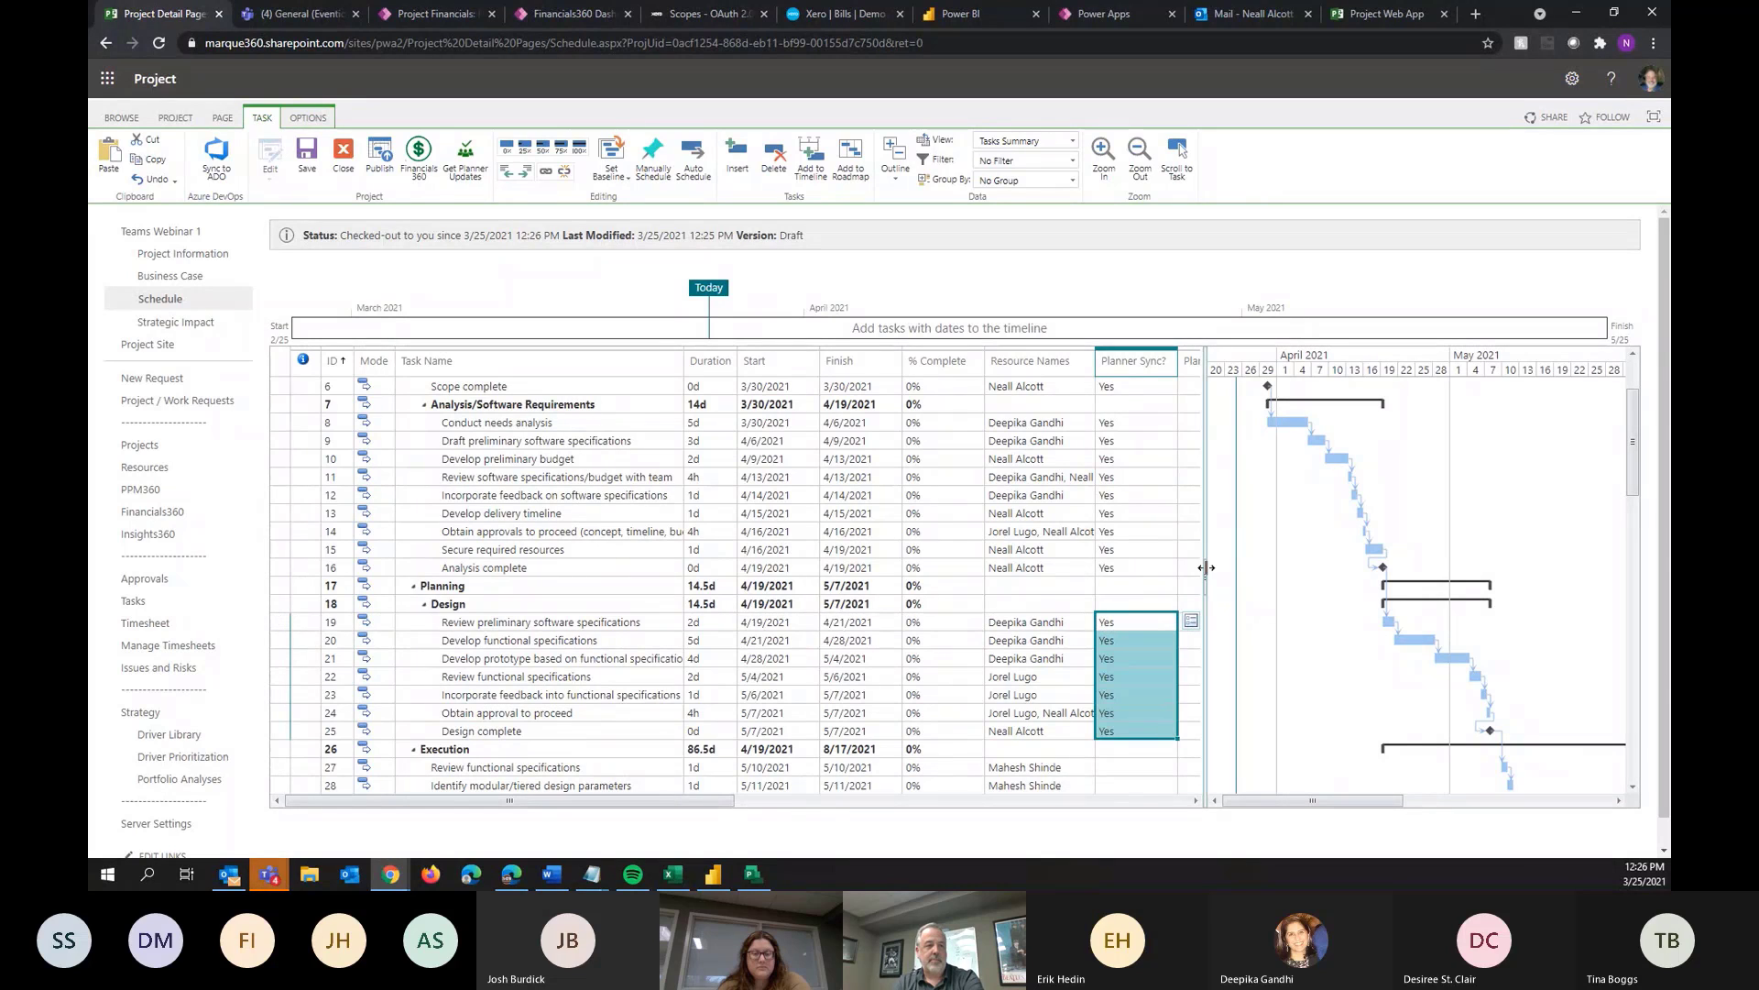
Widen the task grid to show the Planner Bucket column and assign Sprint 1 to Initiation tasks 2 to 6
{"action": "left_click_drag", "start_coordinate": [1209, 571], "coordinate": [1320, 571]}
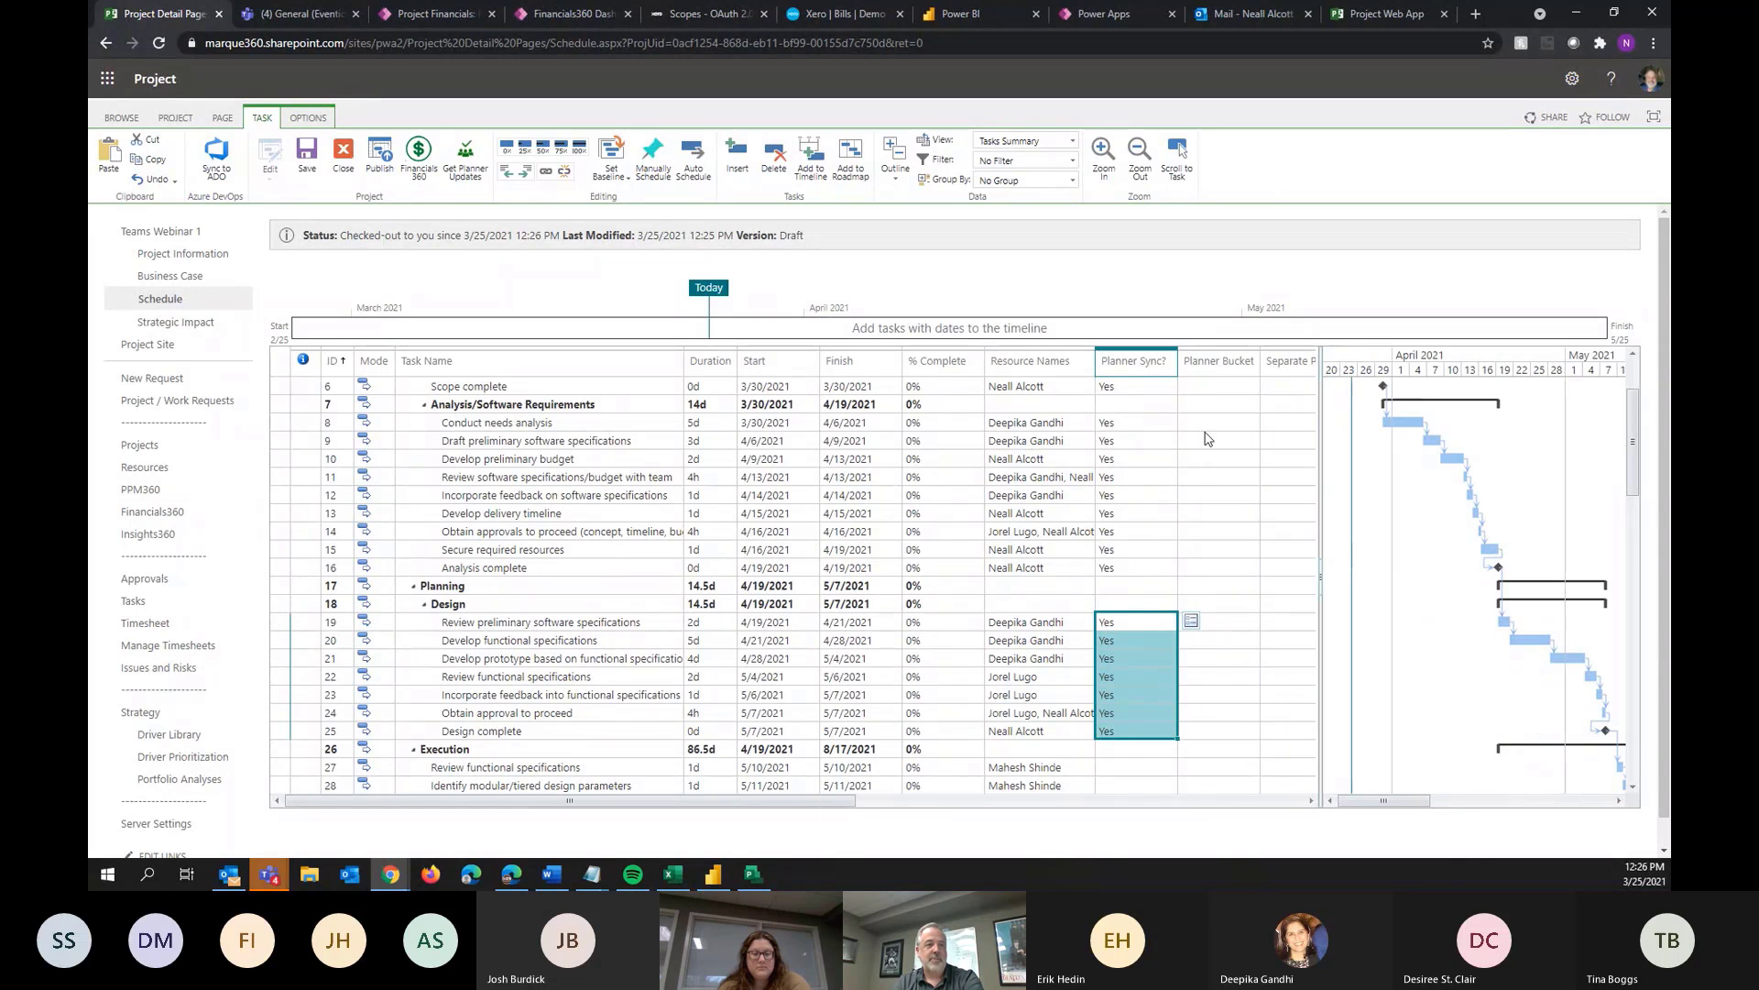
{"action": "scroll", "coordinate": [1245, 457], "scroll_direction": "up", "scroll_amount": 2}
{"action": "left_click", "coordinate": [1218, 420]}
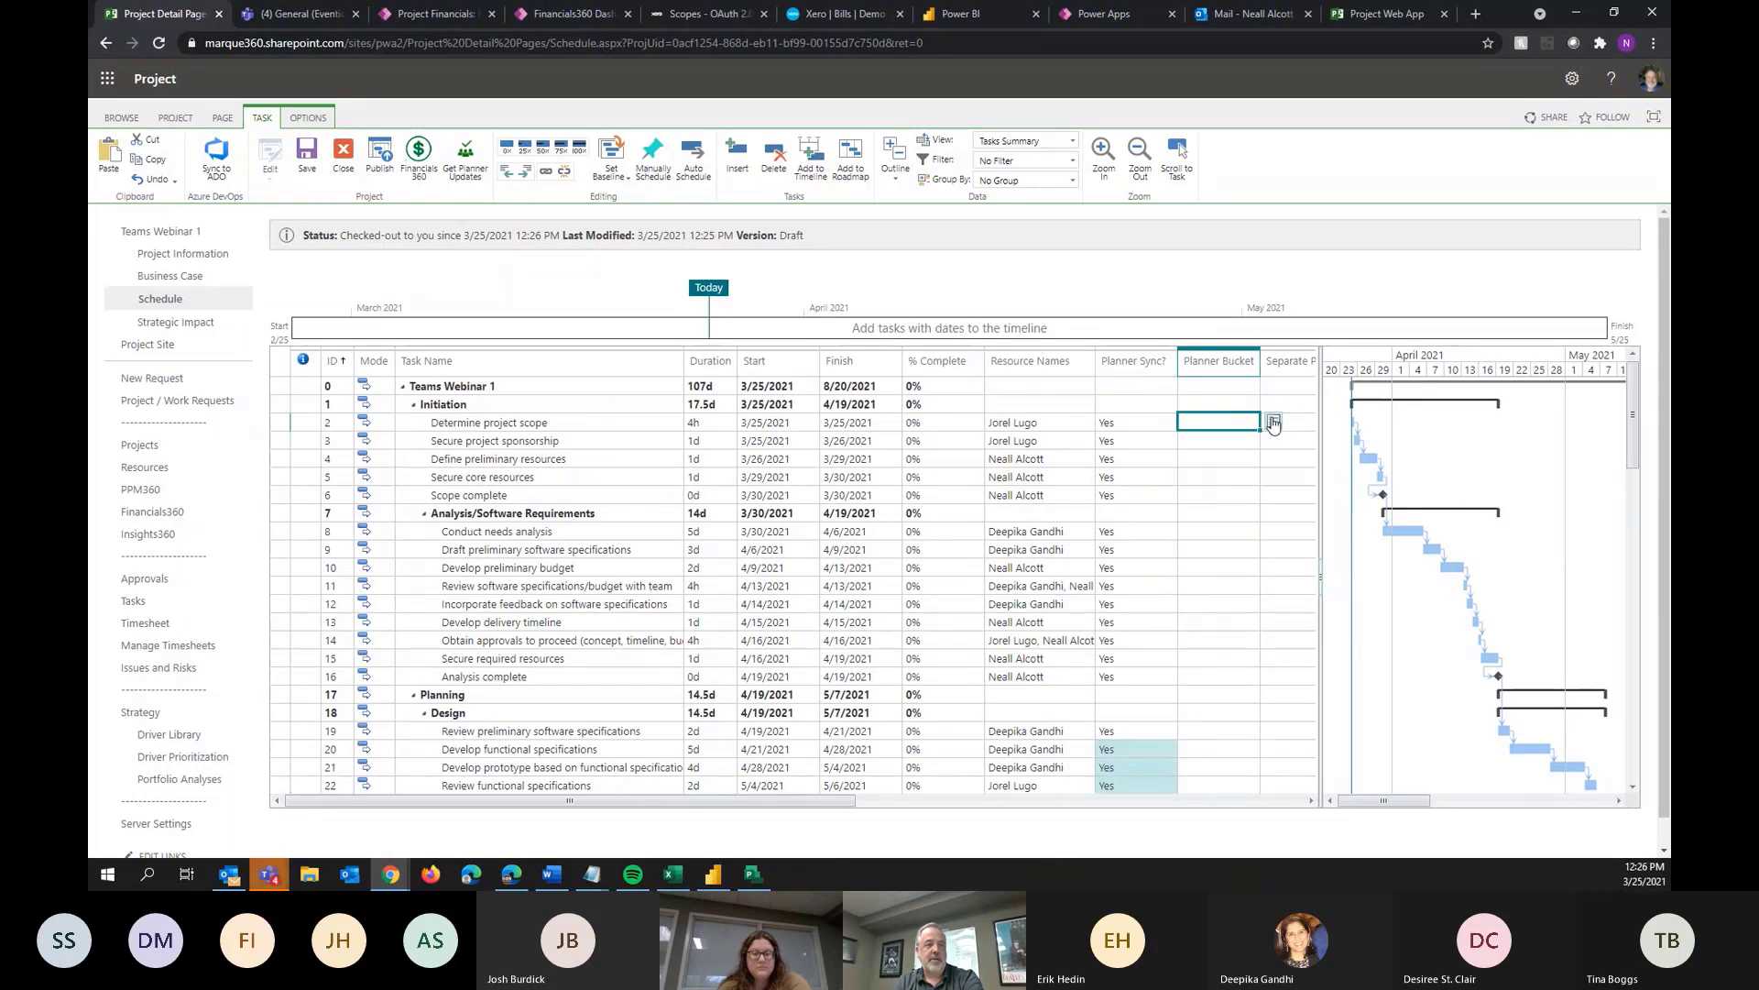
{"action": "left_click", "coordinate": [1274, 421]}
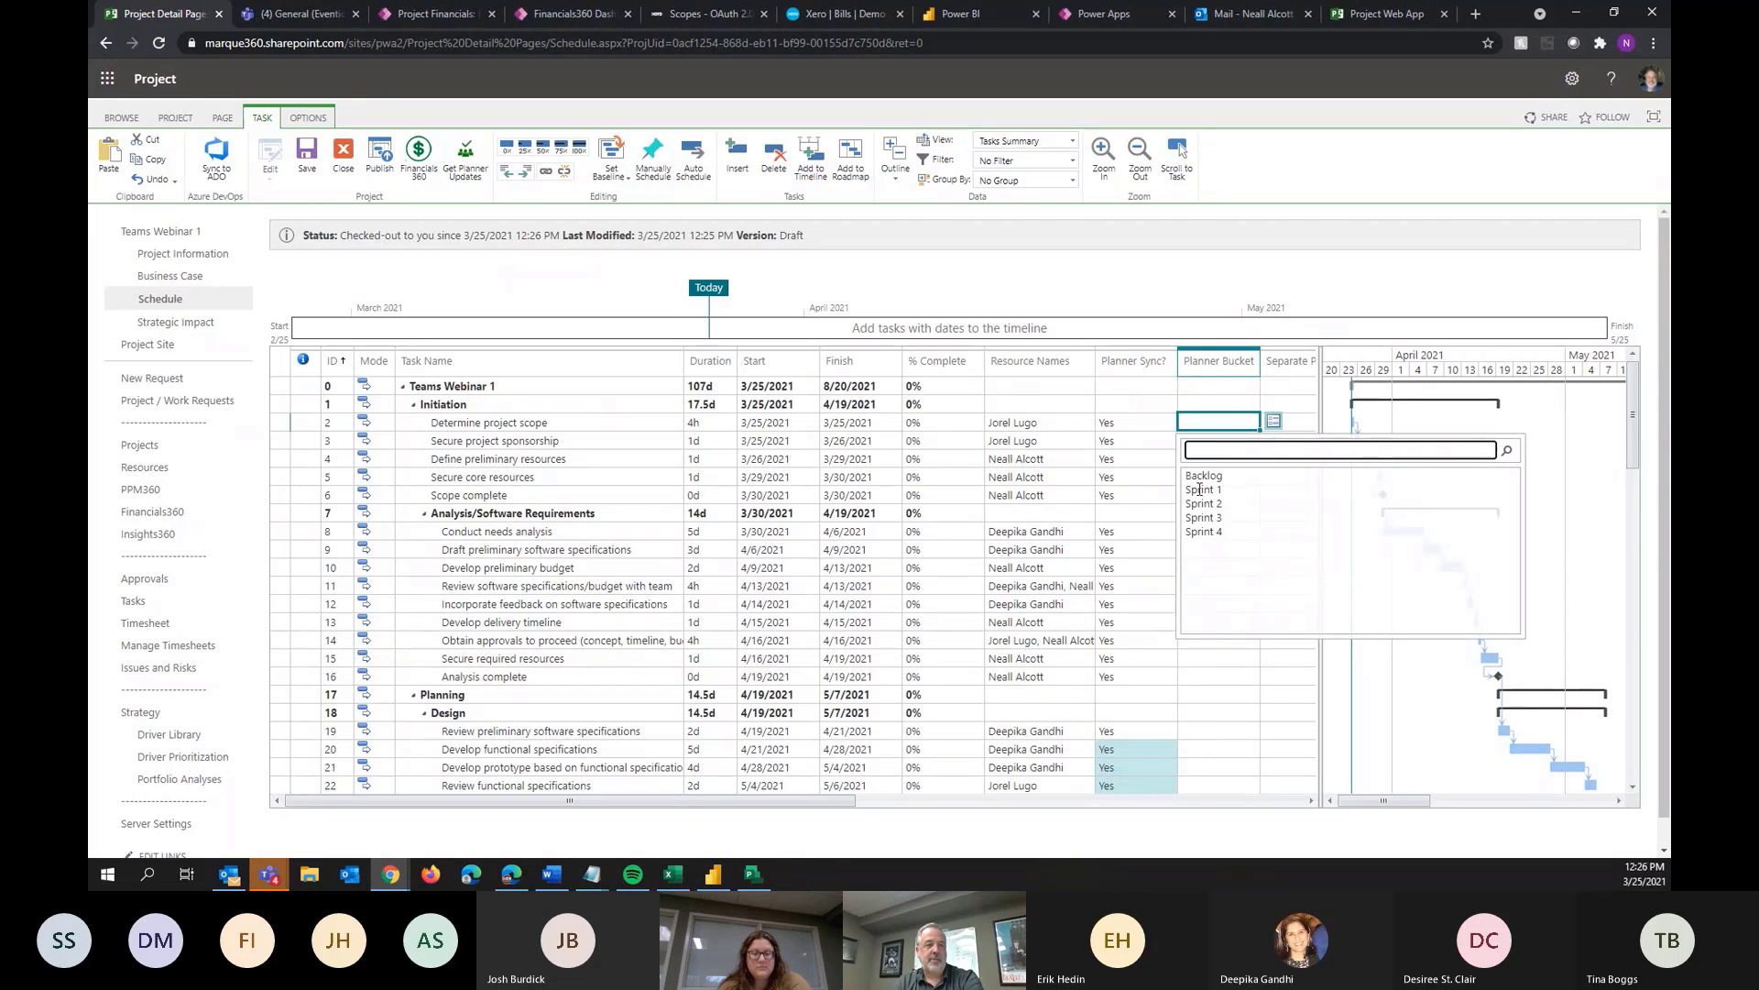
{"action": "left_click", "coordinate": [1204, 490]}
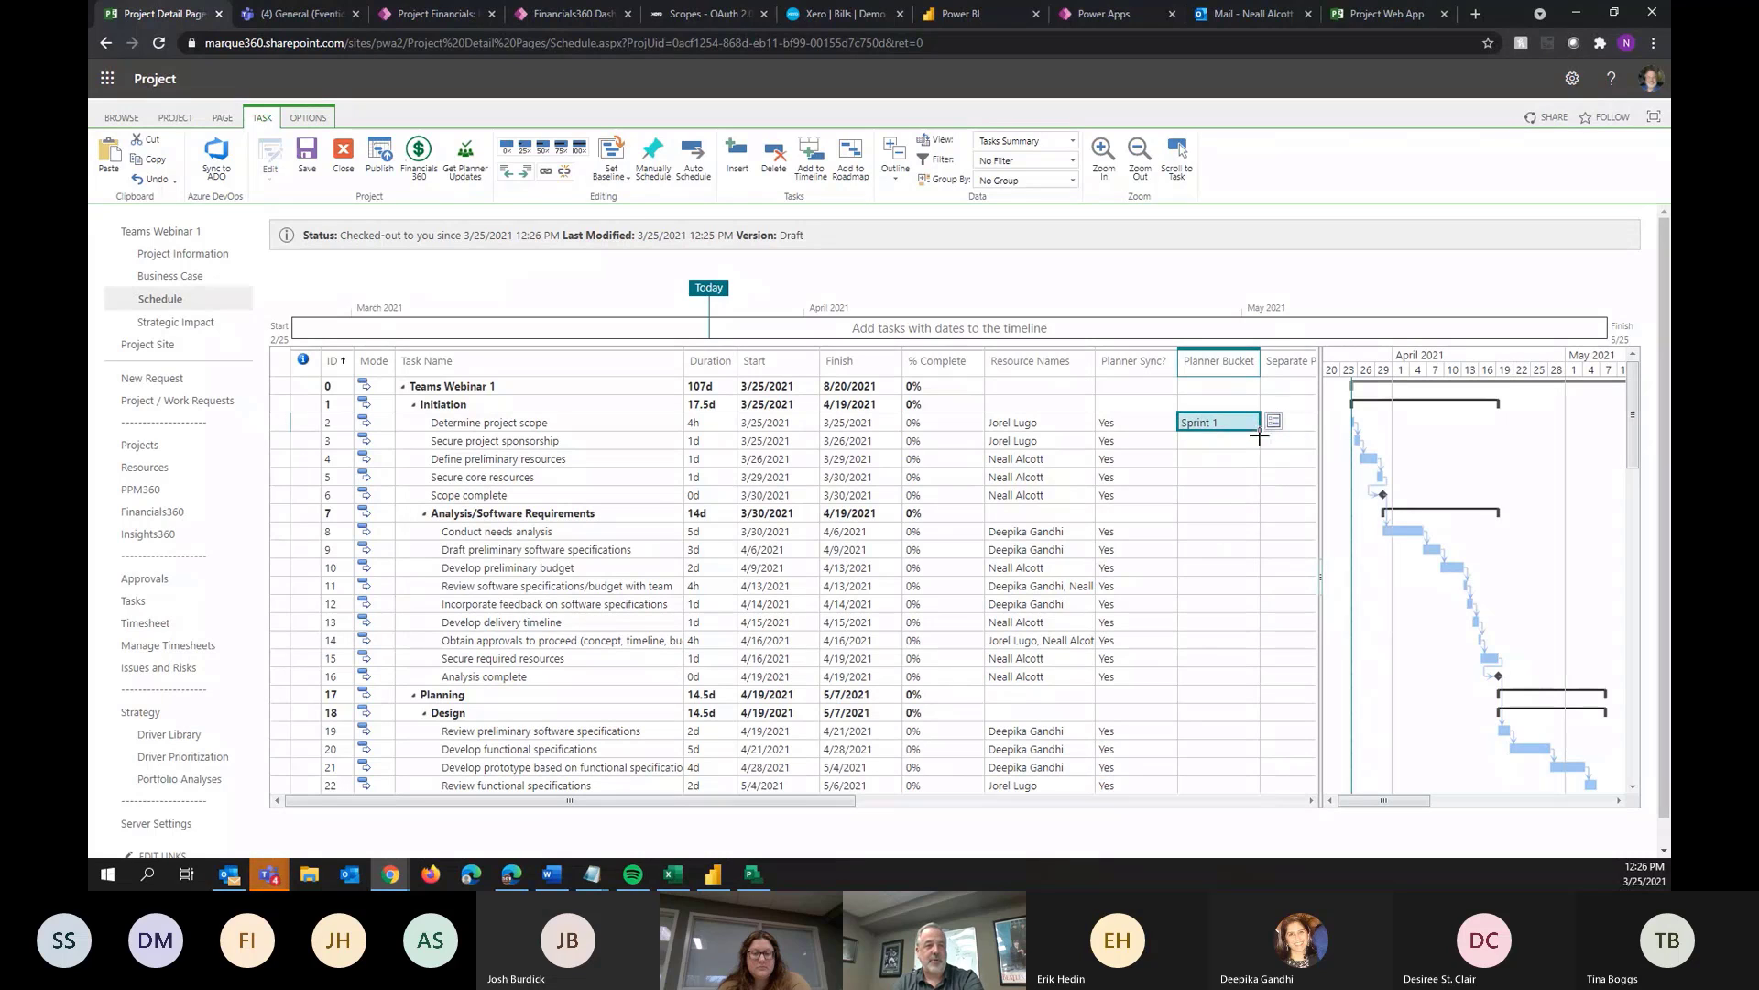
{"action": "left_click_drag", "start_coordinate": [1260, 431], "coordinate": [1249, 496]}
Set the Planner Bucket to Sprint 2 for Analysis/Software Requirements tasks 8 to 16
{"action": "left_click", "coordinate": [1246, 534]}
{"action": "left_click", "coordinate": [1273, 532]}
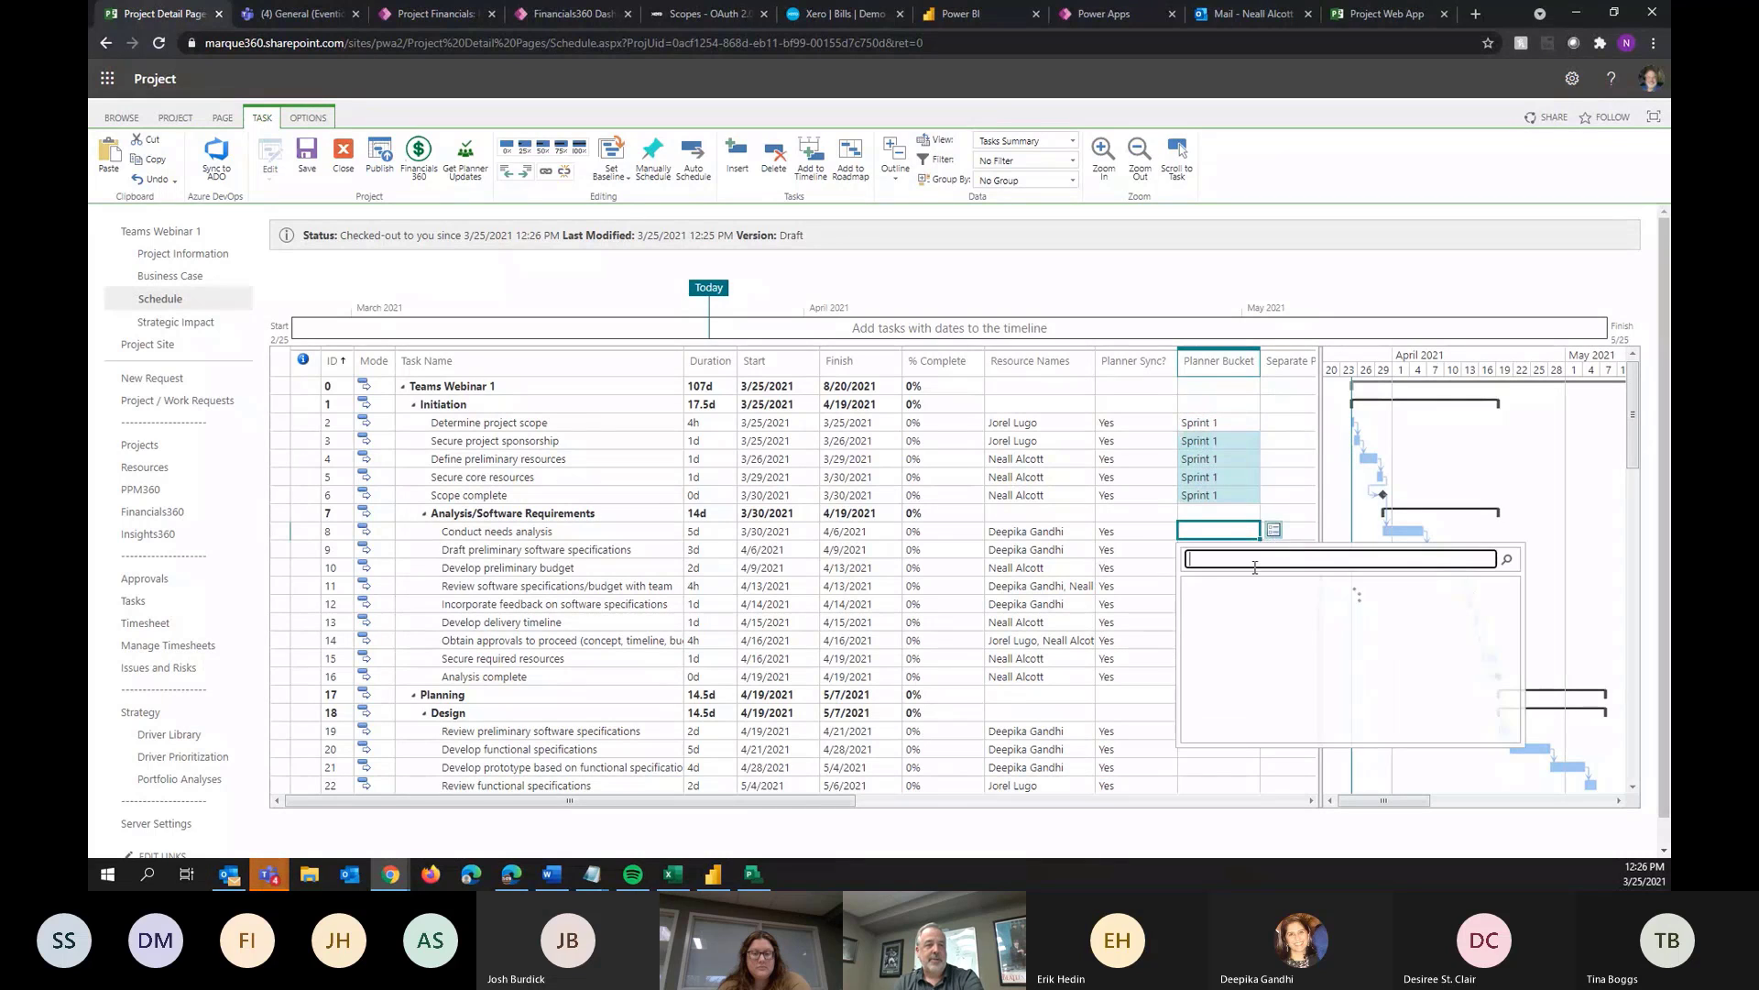
{"action": "left_click", "coordinate": [1219, 603]}
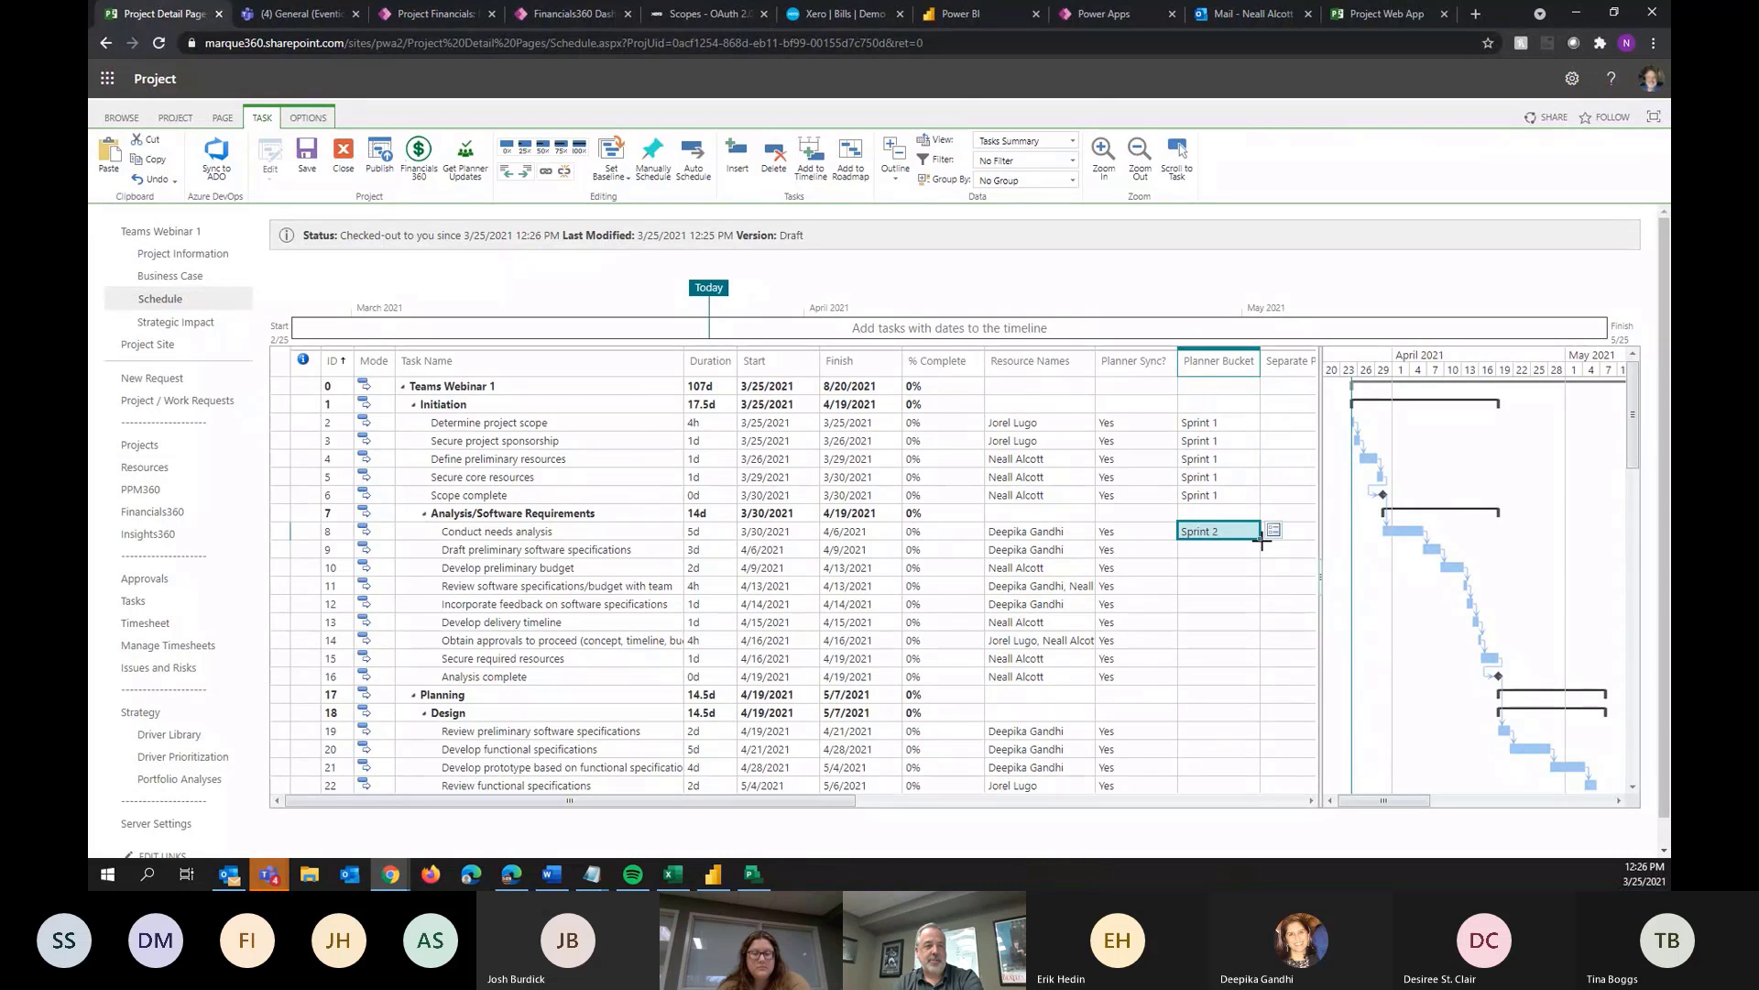
{"action": "left_click_drag", "start_coordinate": [1262, 541], "coordinate": [1242, 678]}
Set the Planner Bucket to Backlog for Design tasks 19 to 25
{"action": "scroll", "coordinate": [1210, 610], "scroll_direction": "down", "scroll_amount": 2}
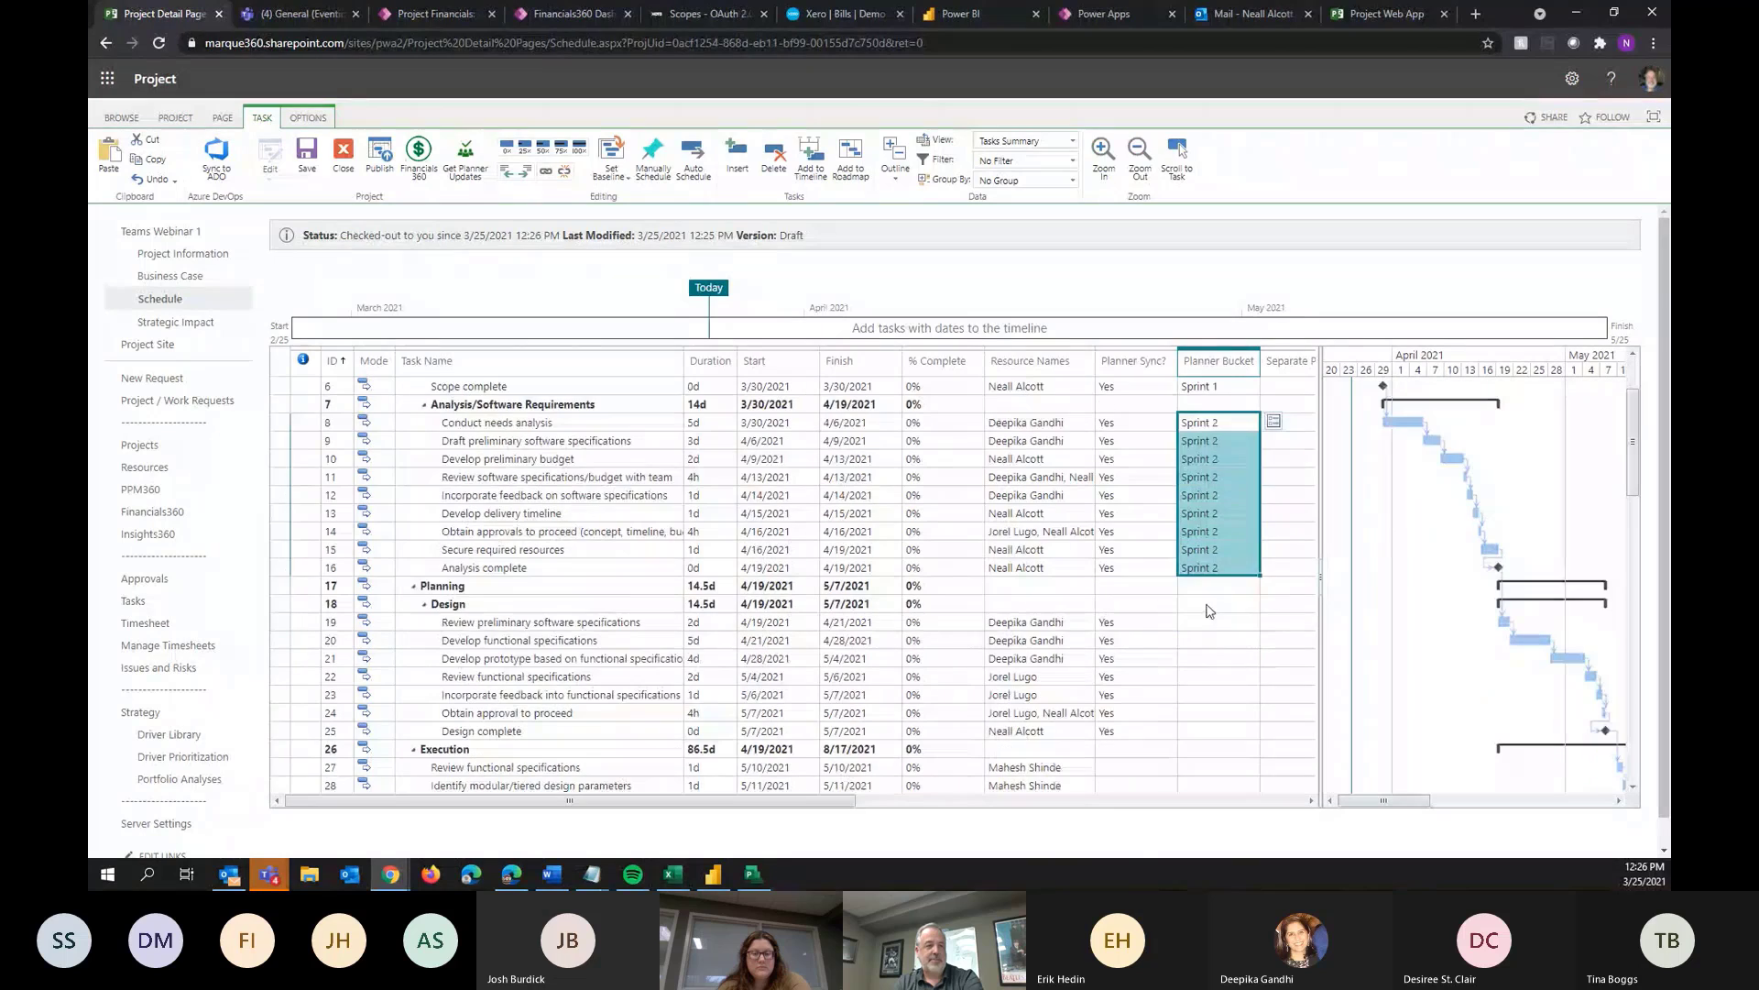
{"action": "left_click", "coordinate": [1209, 619]}
{"action": "left_click", "coordinate": [1274, 621]}
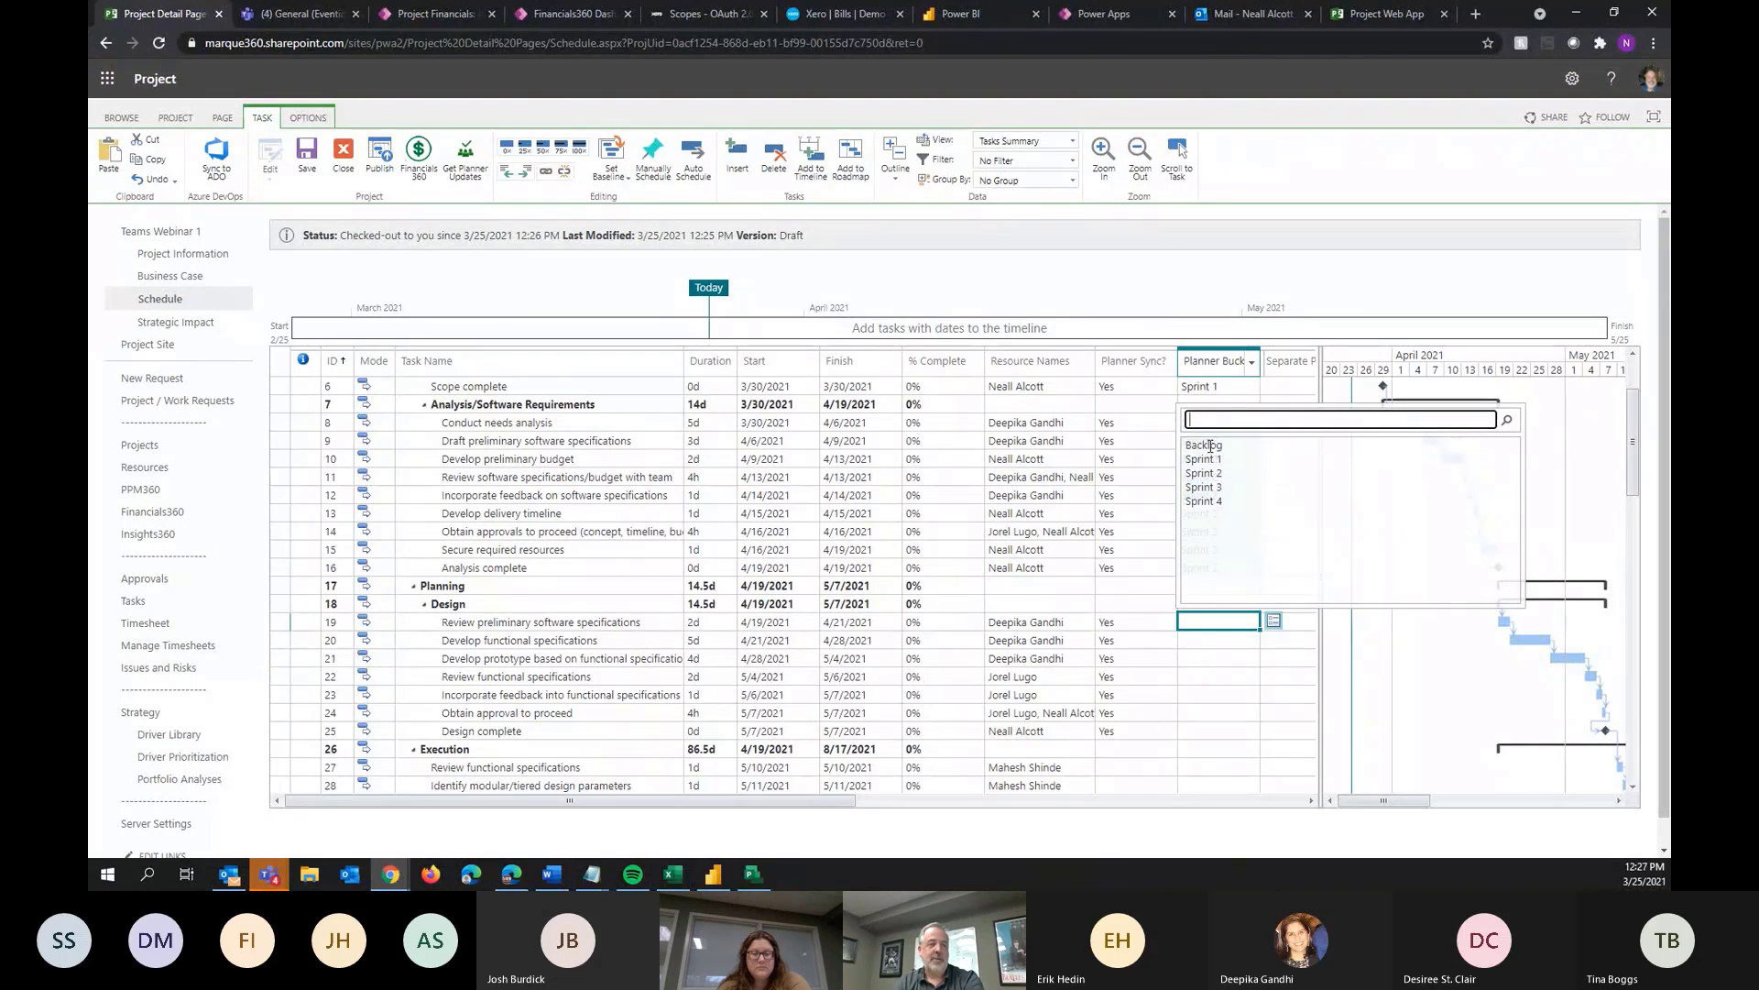
{"action": "left_click", "coordinate": [1210, 445]}
{"action": "left_click_drag", "start_coordinate": [1259, 631], "coordinate": [1243, 727]}
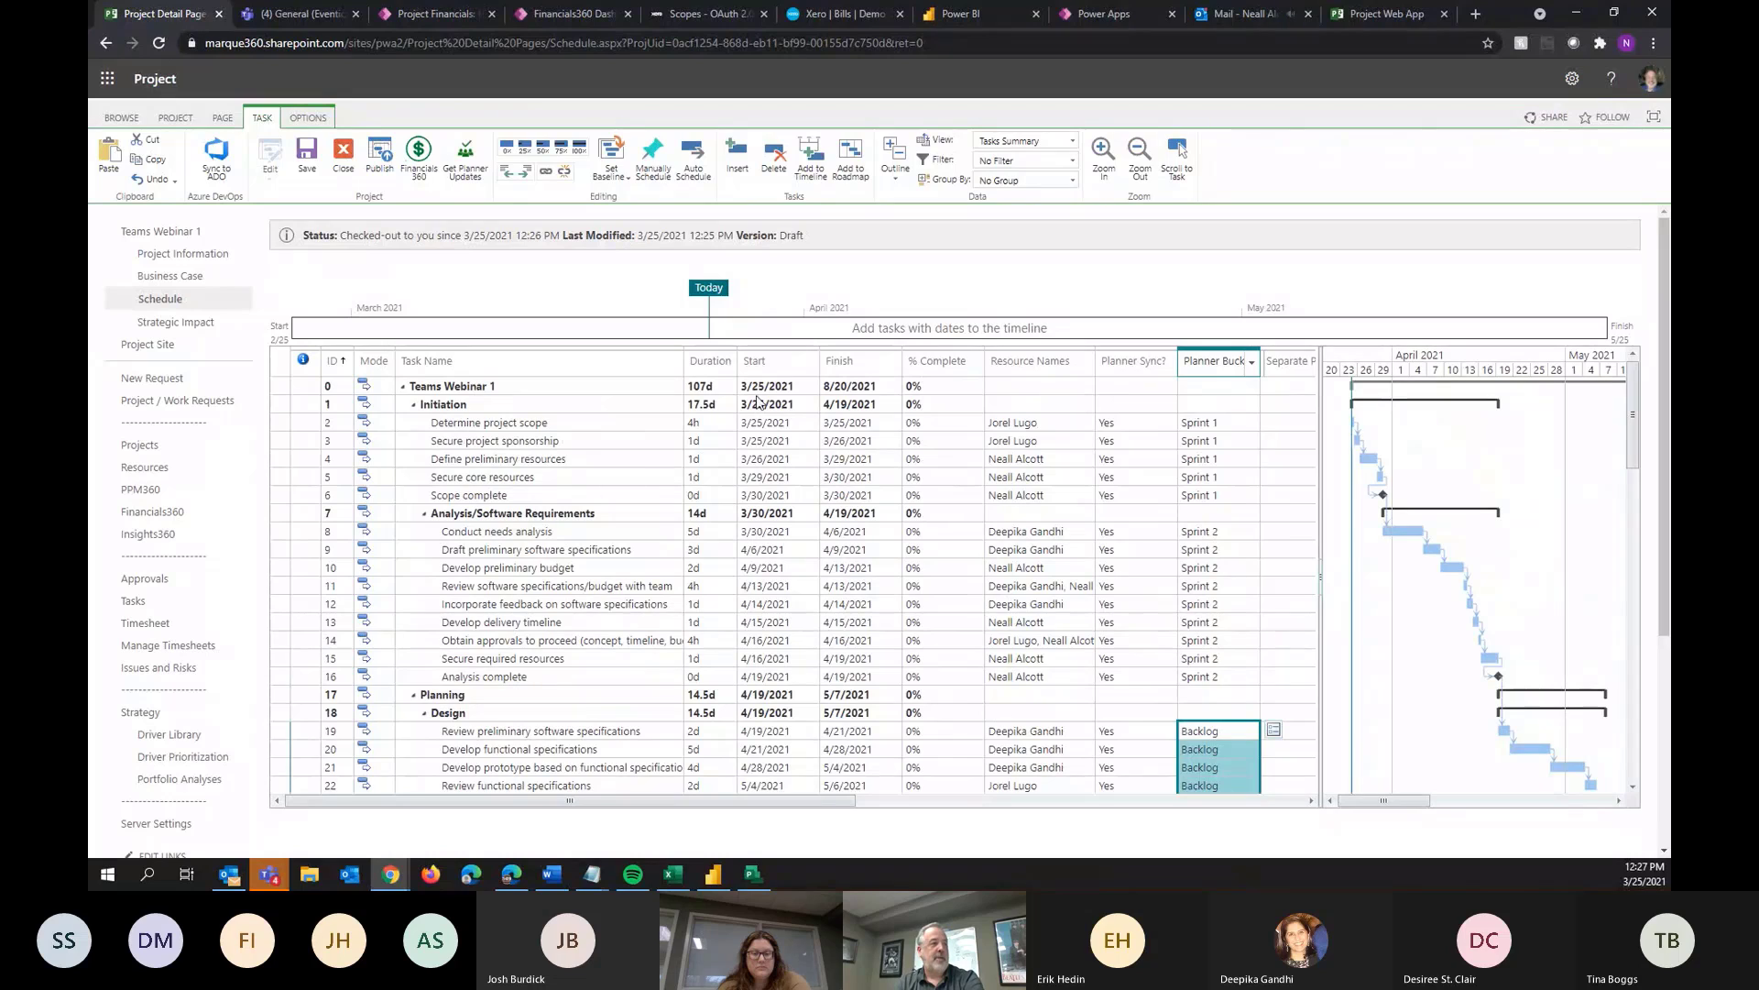
Publish the Teams Webinar 1 schedule and close the project
{"action": "left_click", "coordinate": [460, 483]}
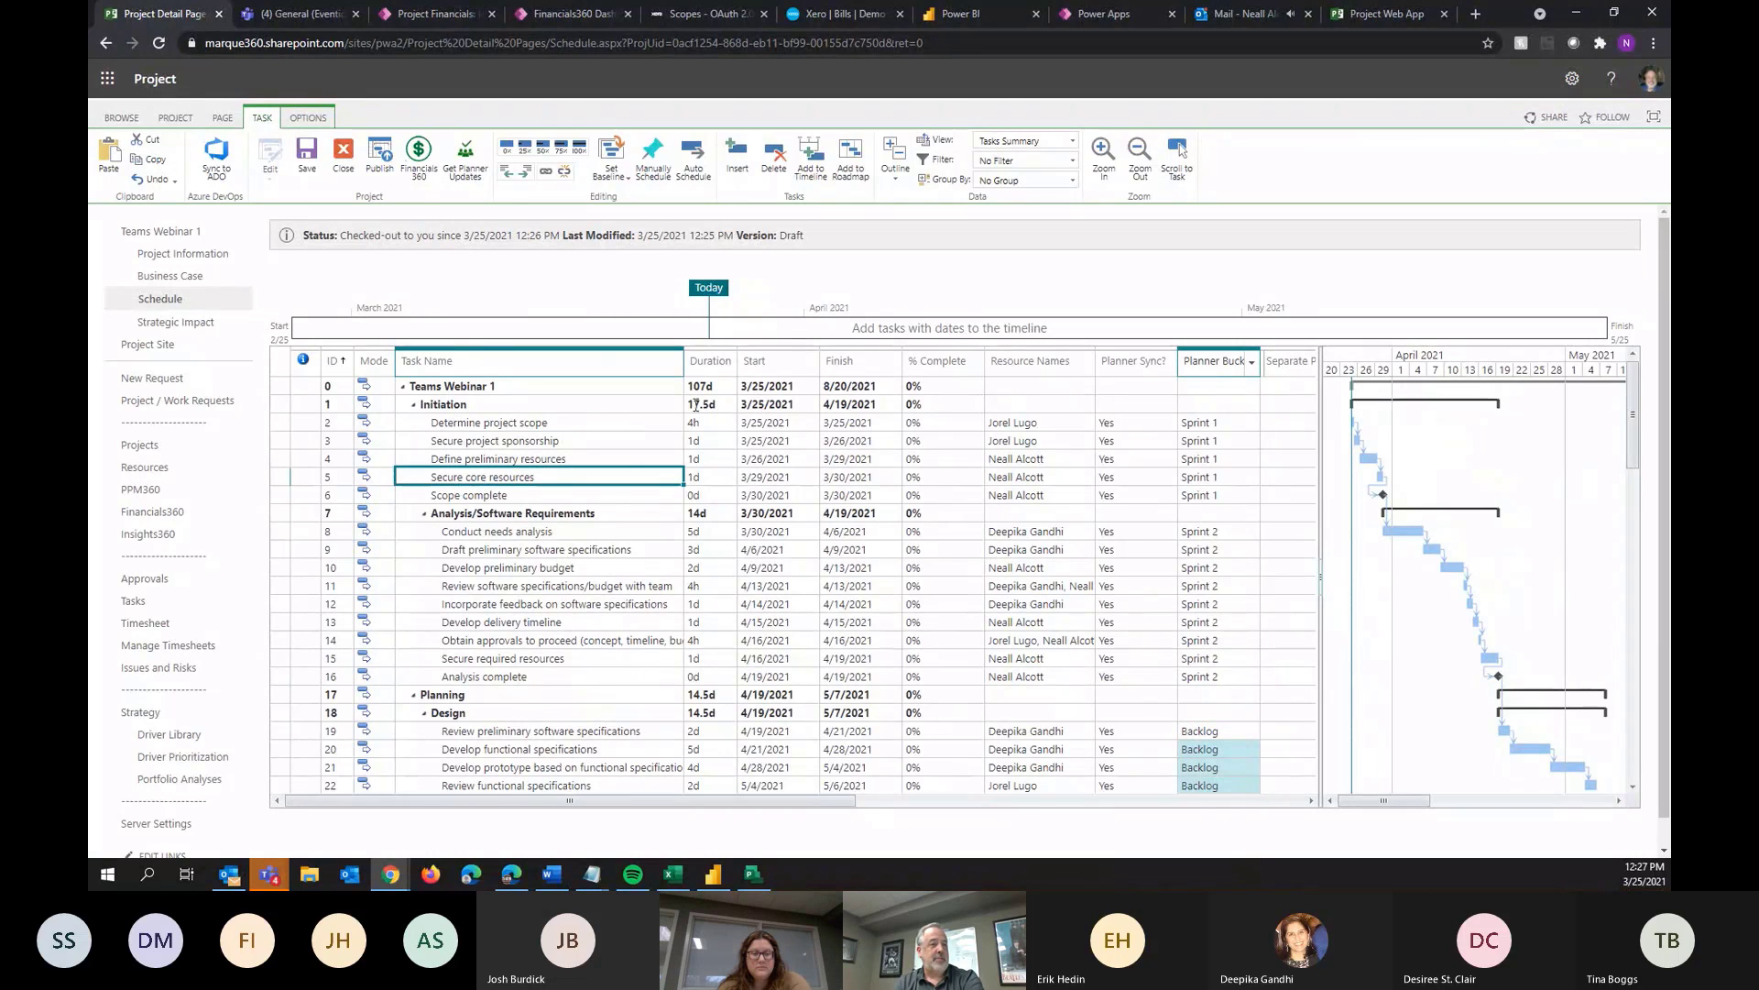
{"action": "left_click", "coordinate": [376, 169]}
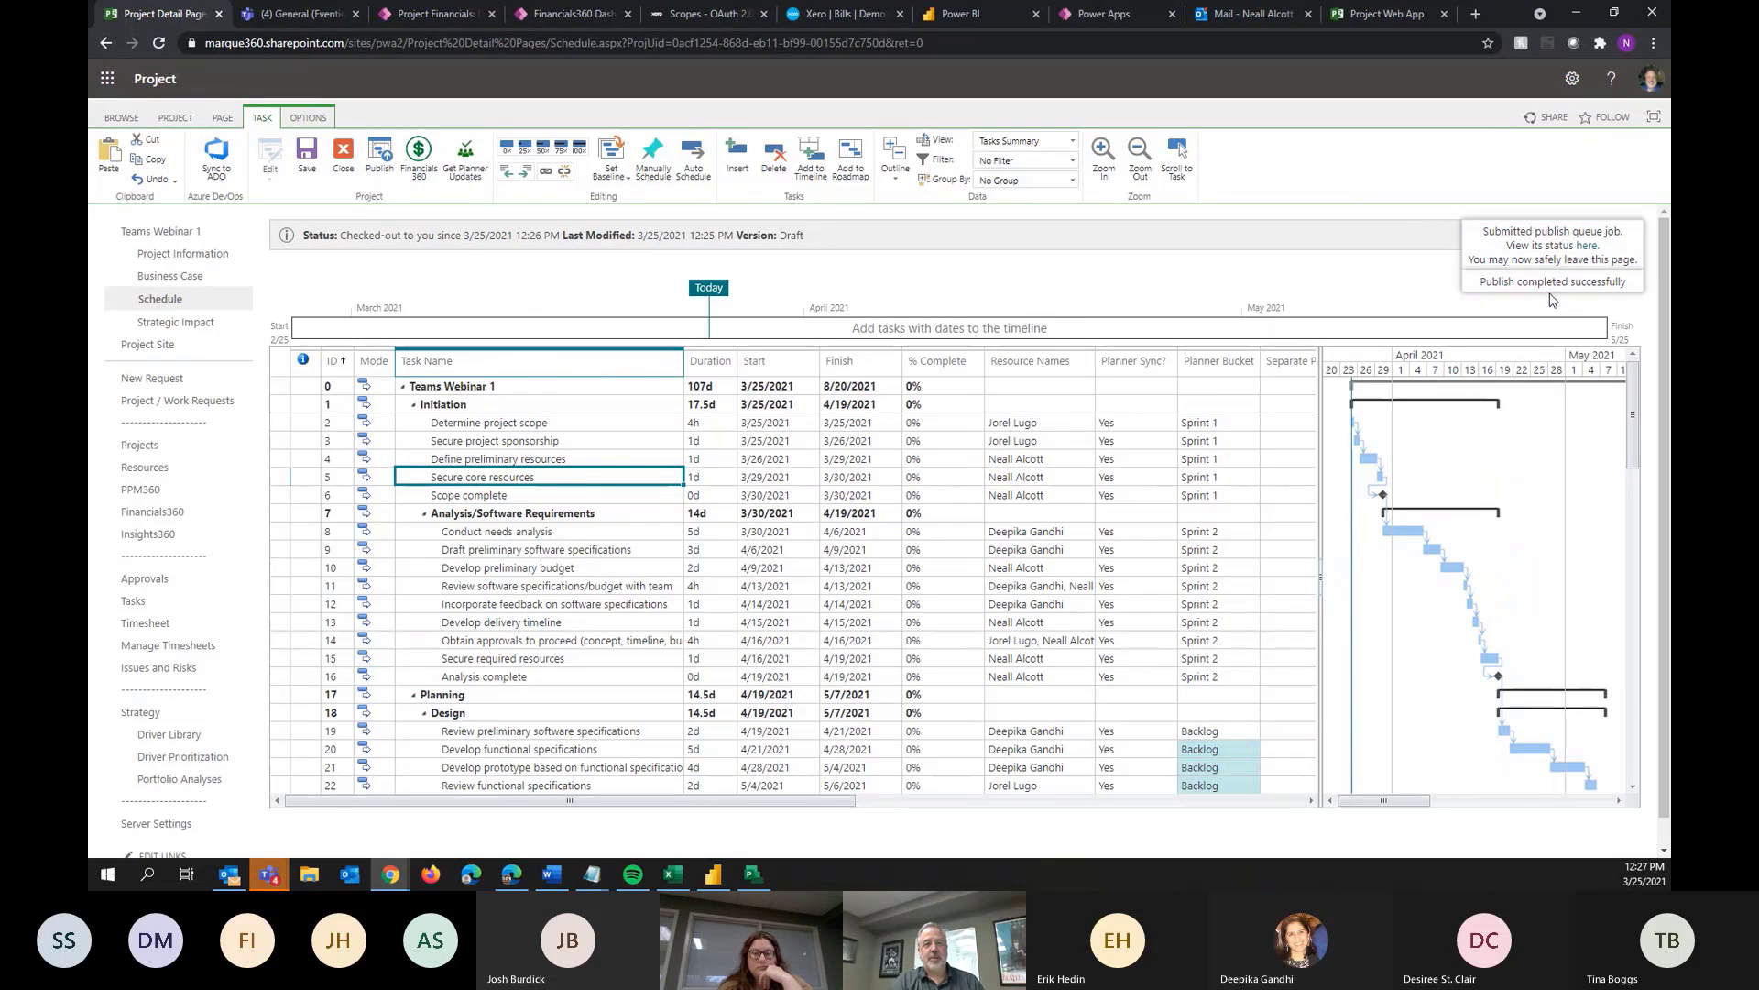
{"action": "left_click", "coordinate": [348, 163]}
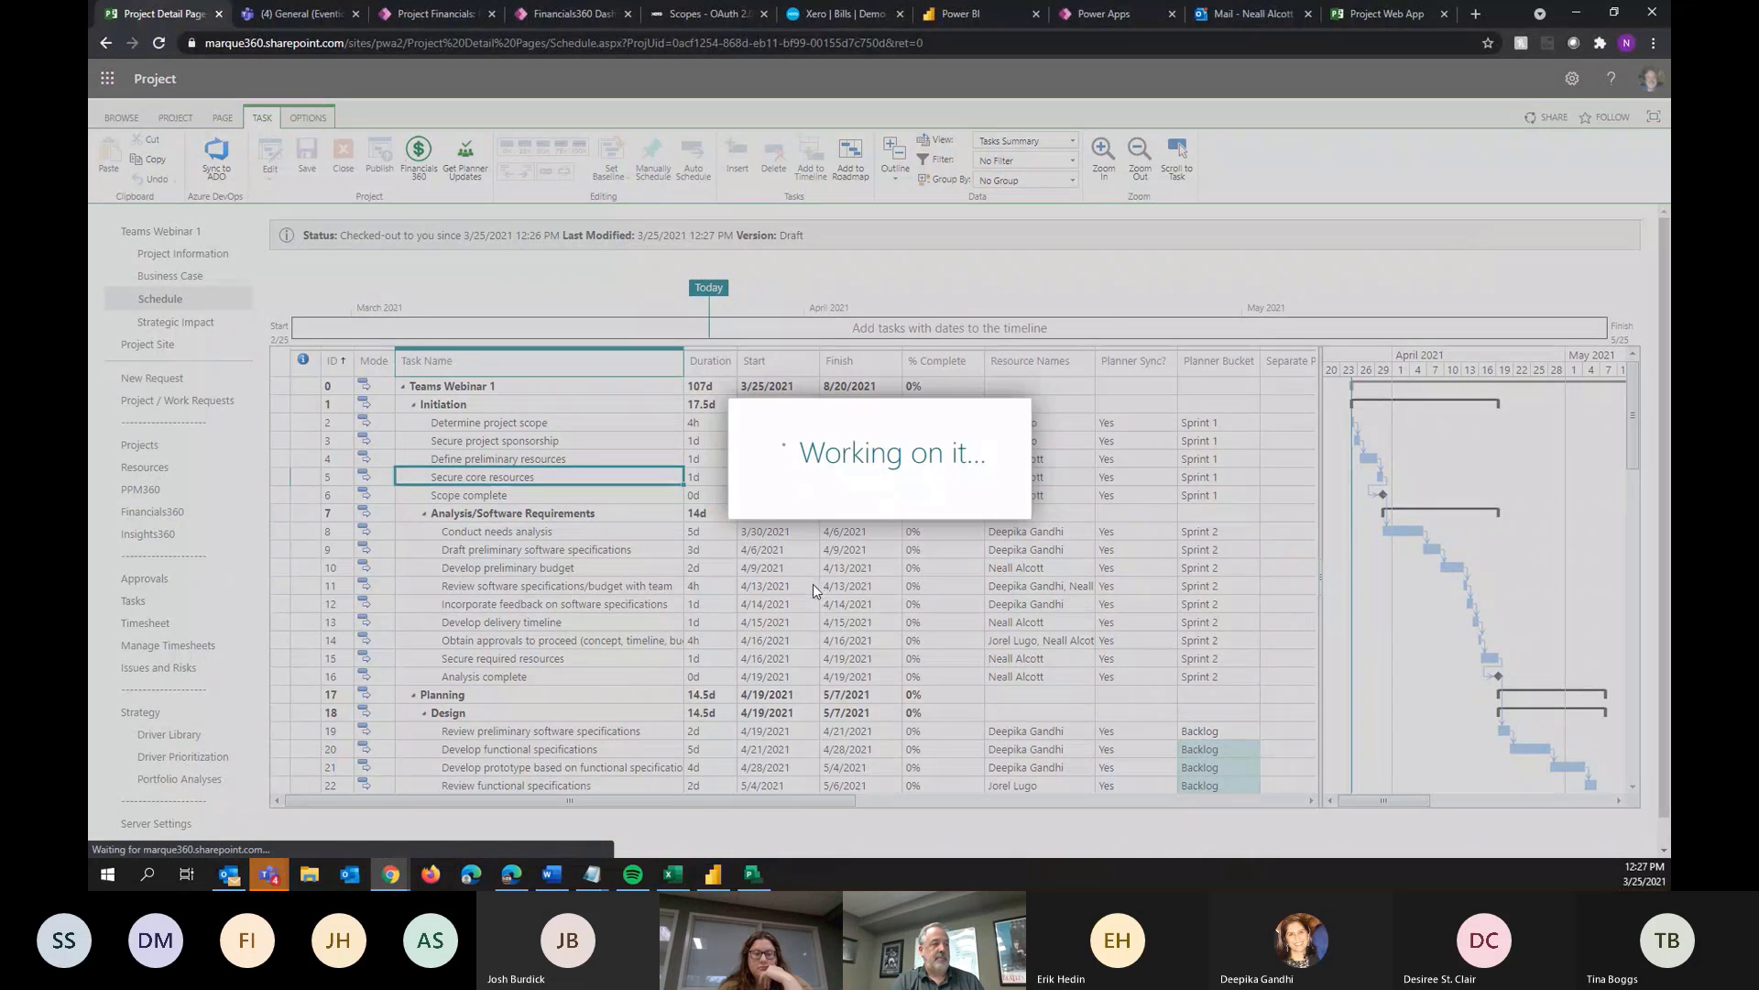
Confirm checking in the project, then switch to Microsoft Teams and open the General channel of the Teams Webinar 1 team
{"action": "left_click", "coordinate": [915, 514]}
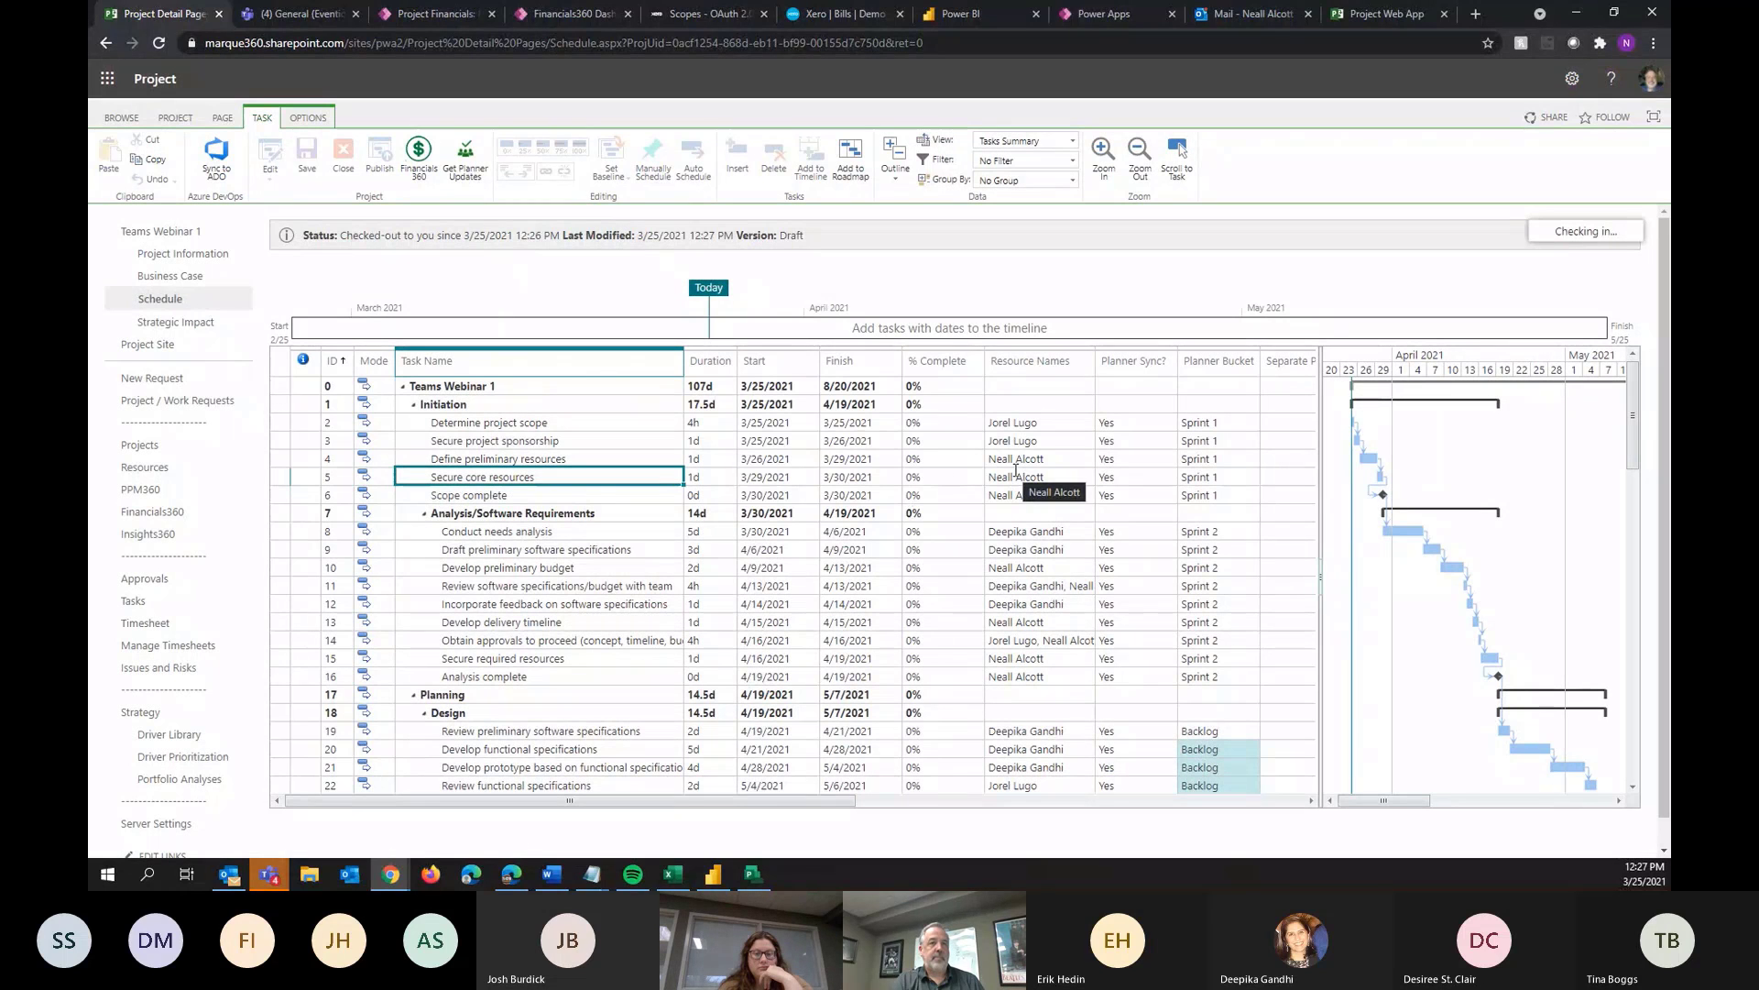
{"action": "left_click", "coordinate": [312, 15]}
{"action": "scroll", "coordinate": [311, 605], "scroll_direction": "down", "scroll_amount": 3}
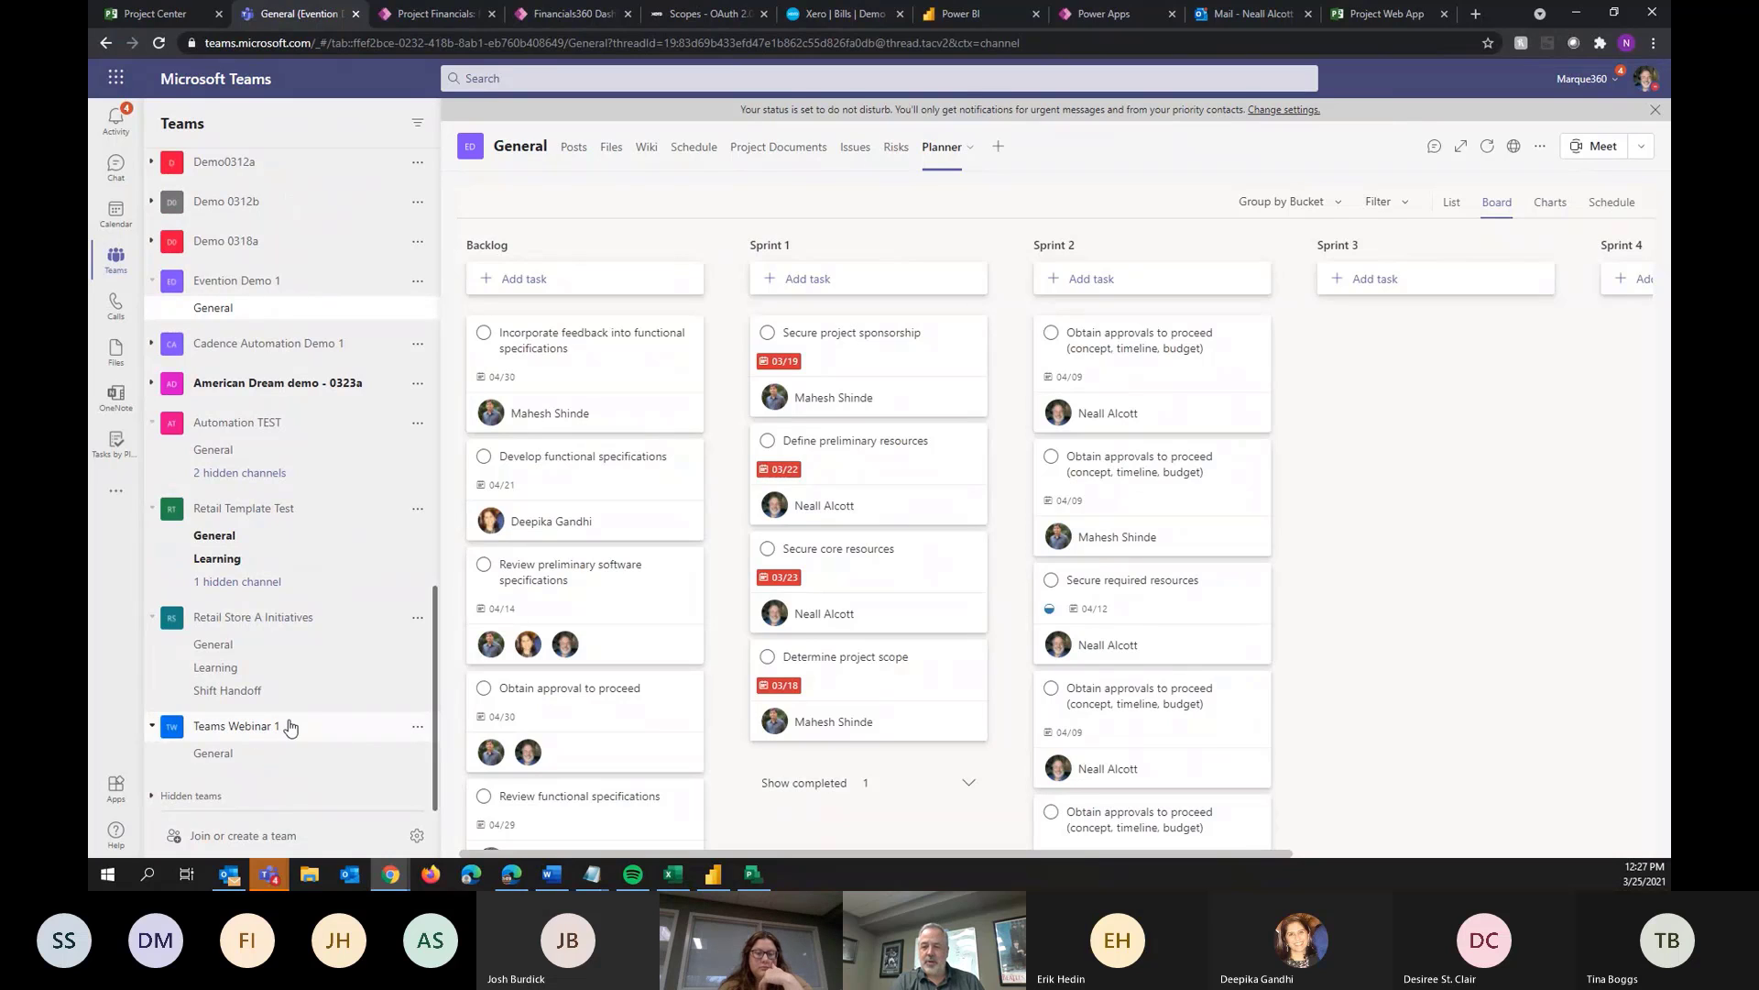
{"action": "left_click", "coordinate": [236, 758]}
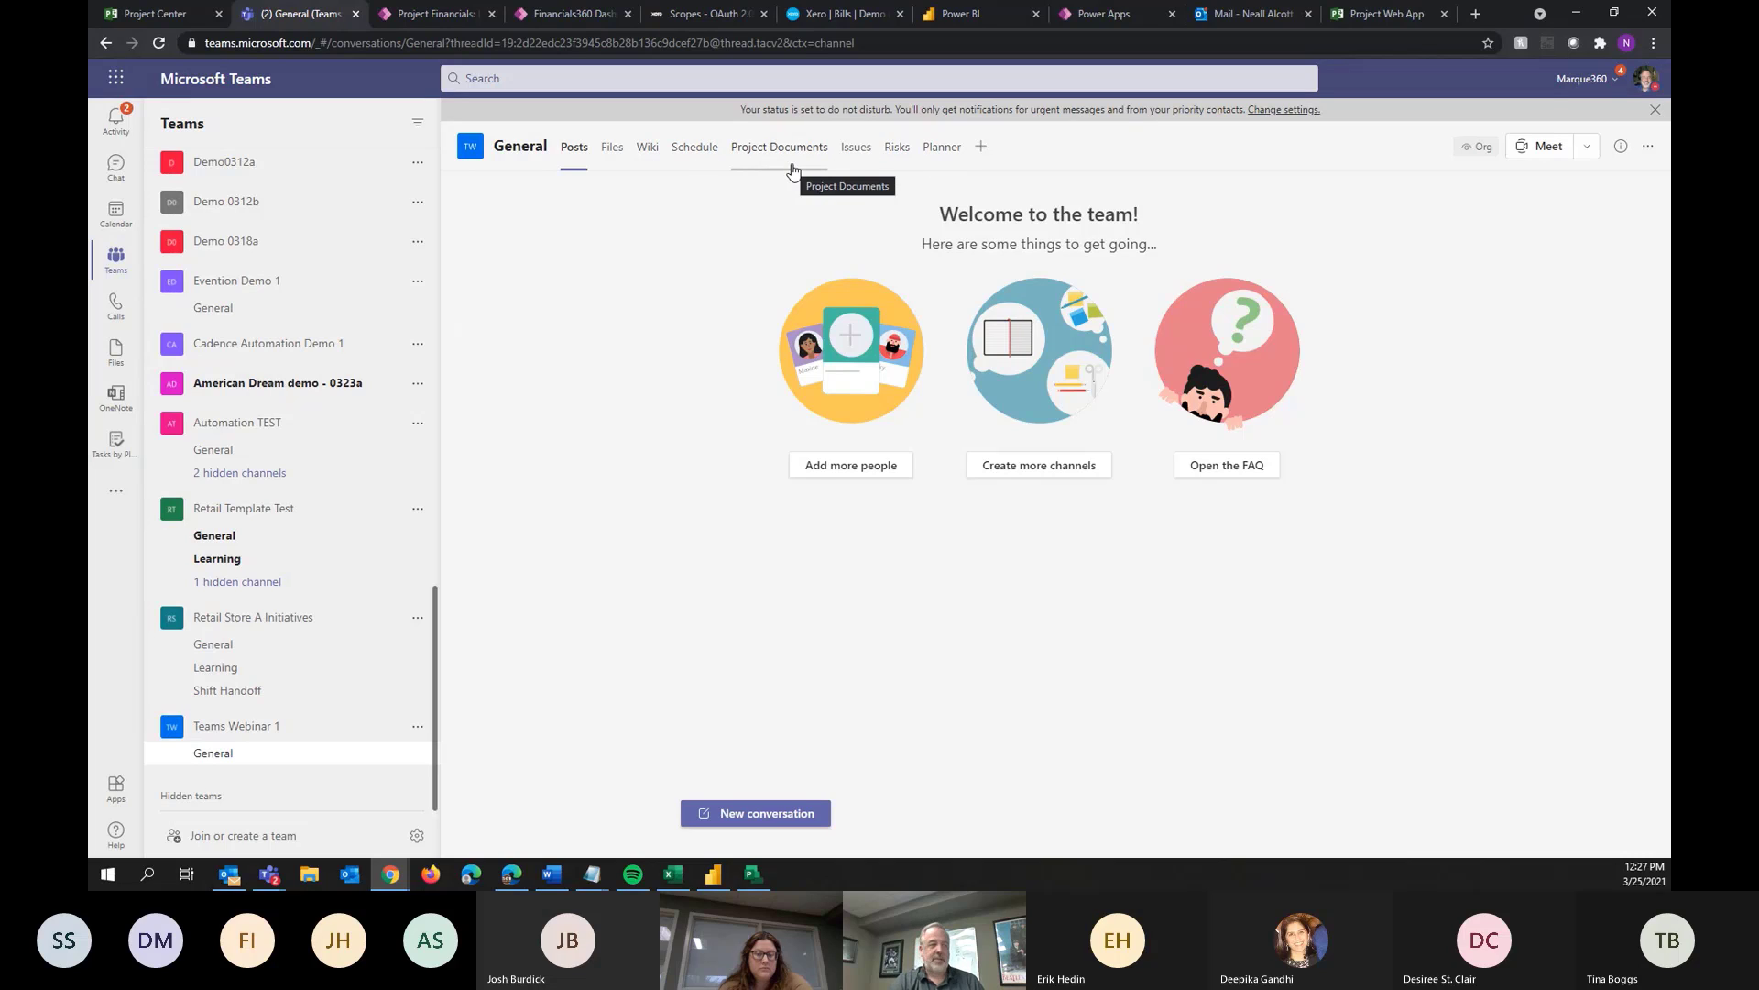
View the project schedule embedded in the Teams Webinar 1 channel and check its options for editing the project
{"action": "left_click", "coordinate": [697, 151]}
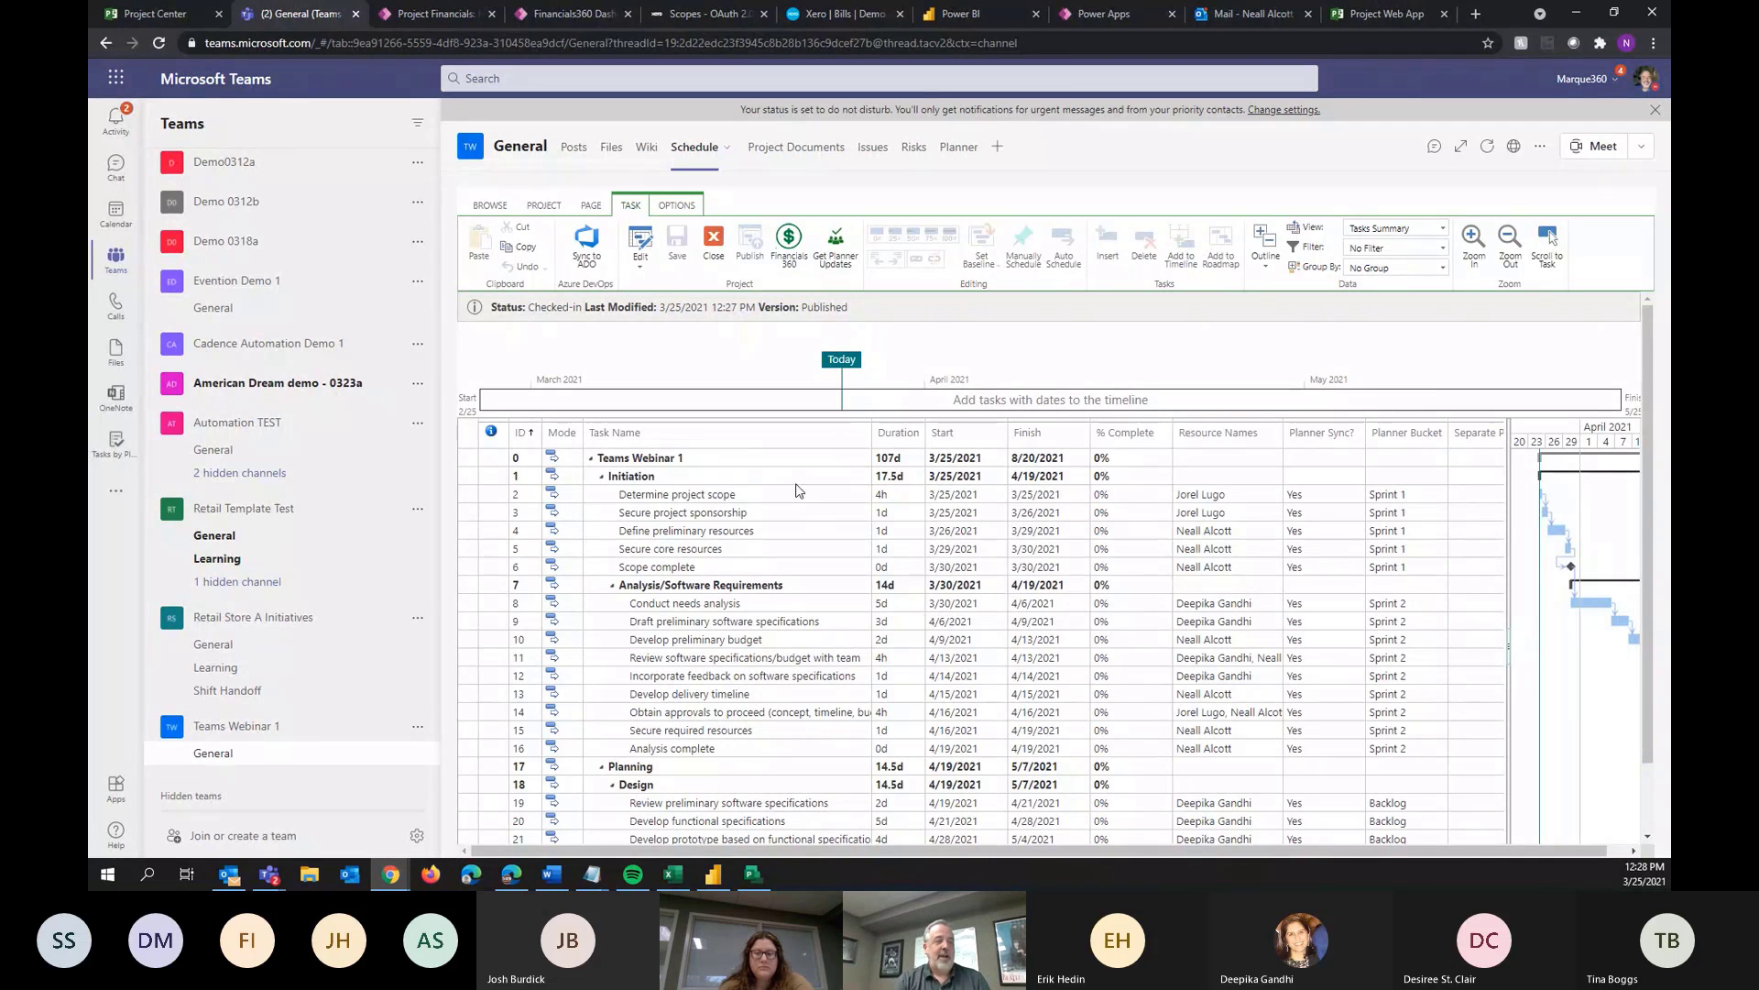
{"action": "left_click", "coordinate": [640, 256]}
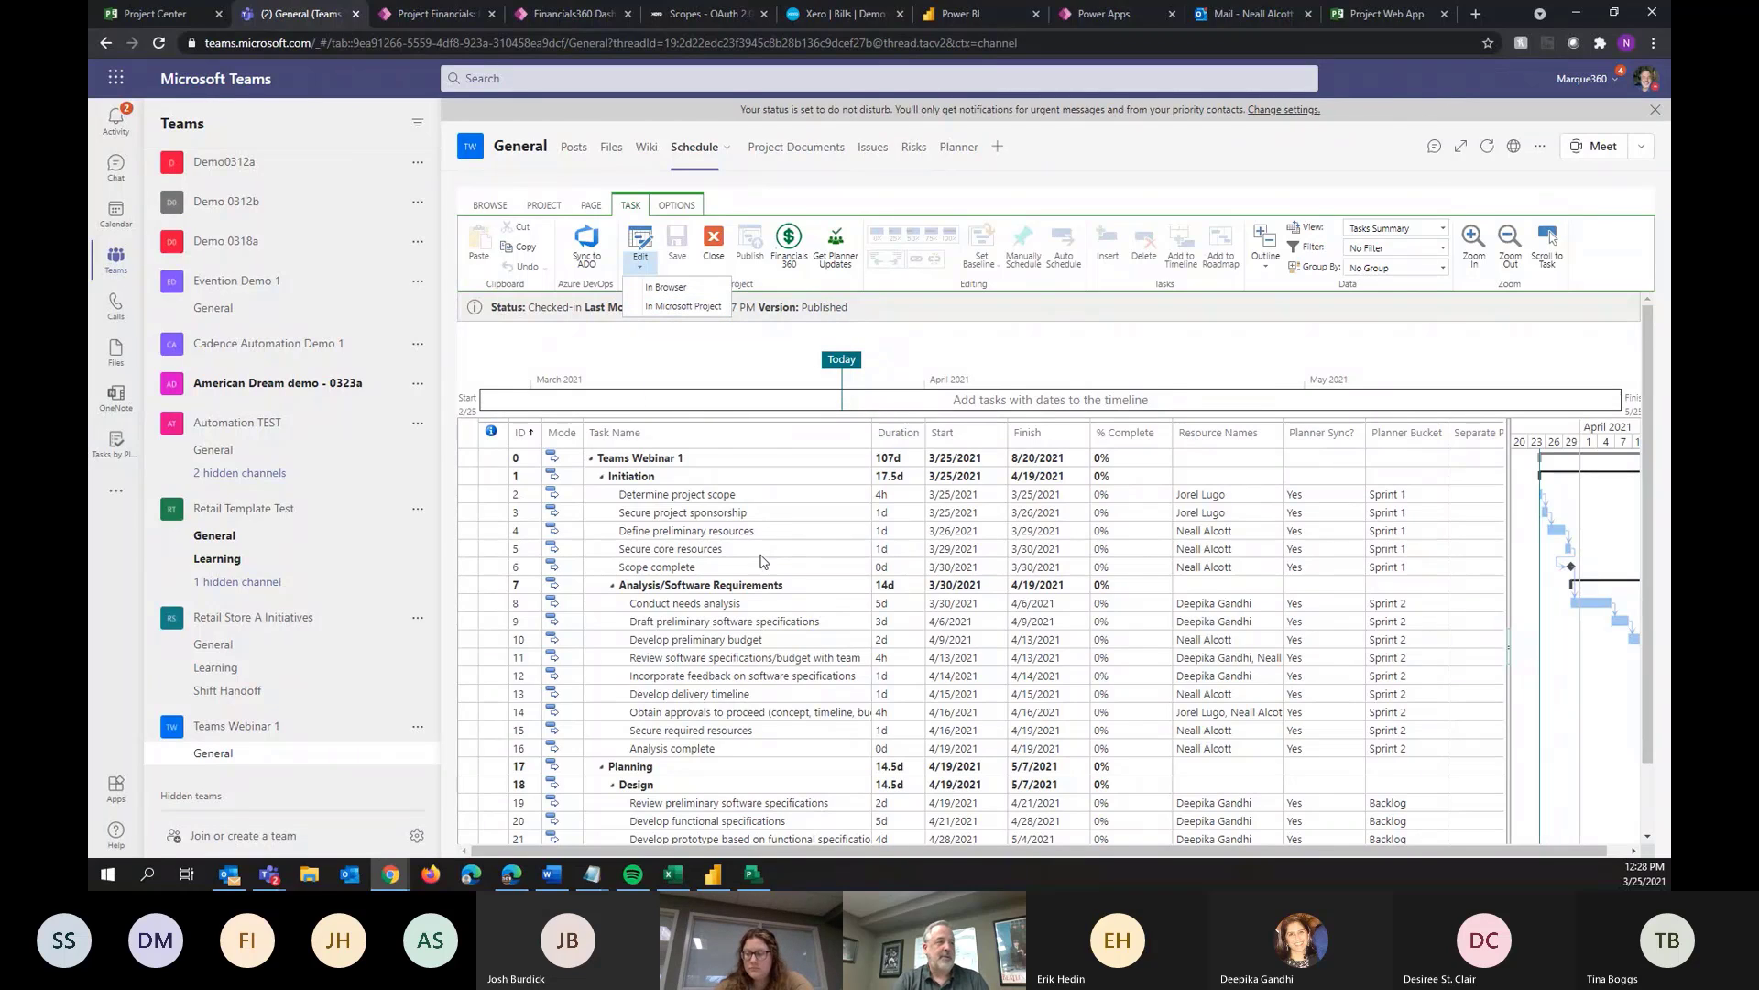
{"action": "left_click", "coordinate": [739, 538]}
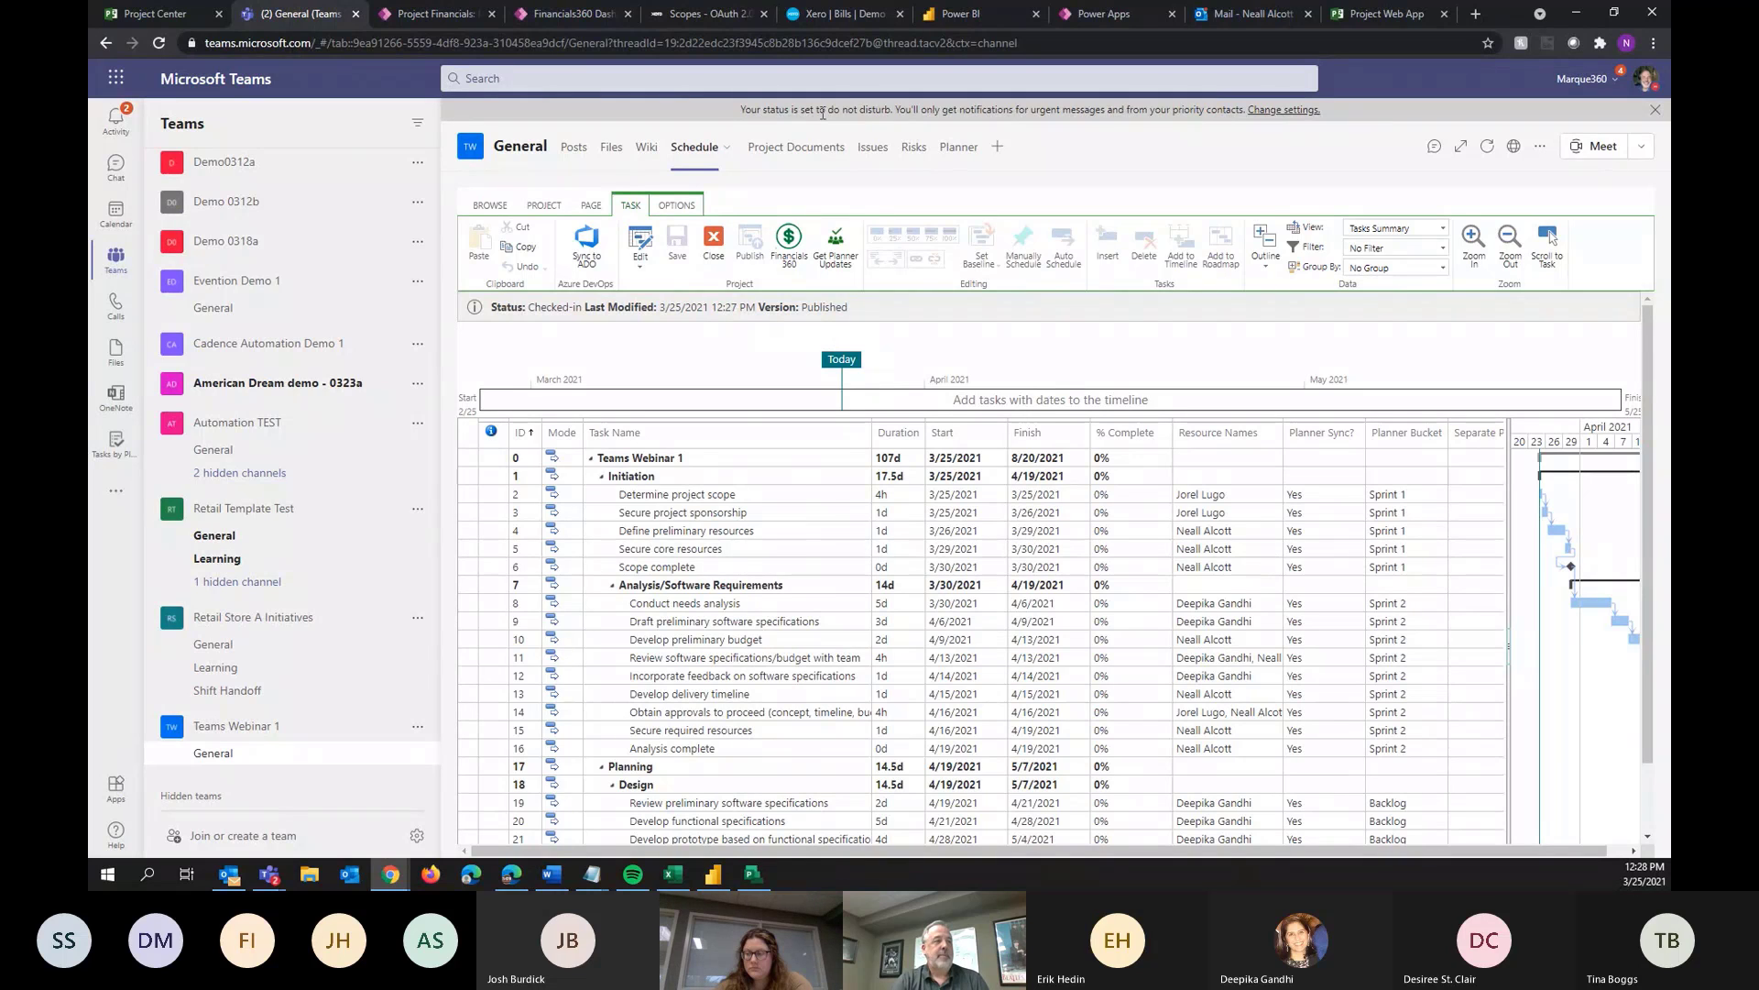
Look through the Teams Webinar 1 channel's Project Documents, Issues, Planner board and Files
{"action": "left_click", "coordinate": [818, 150]}
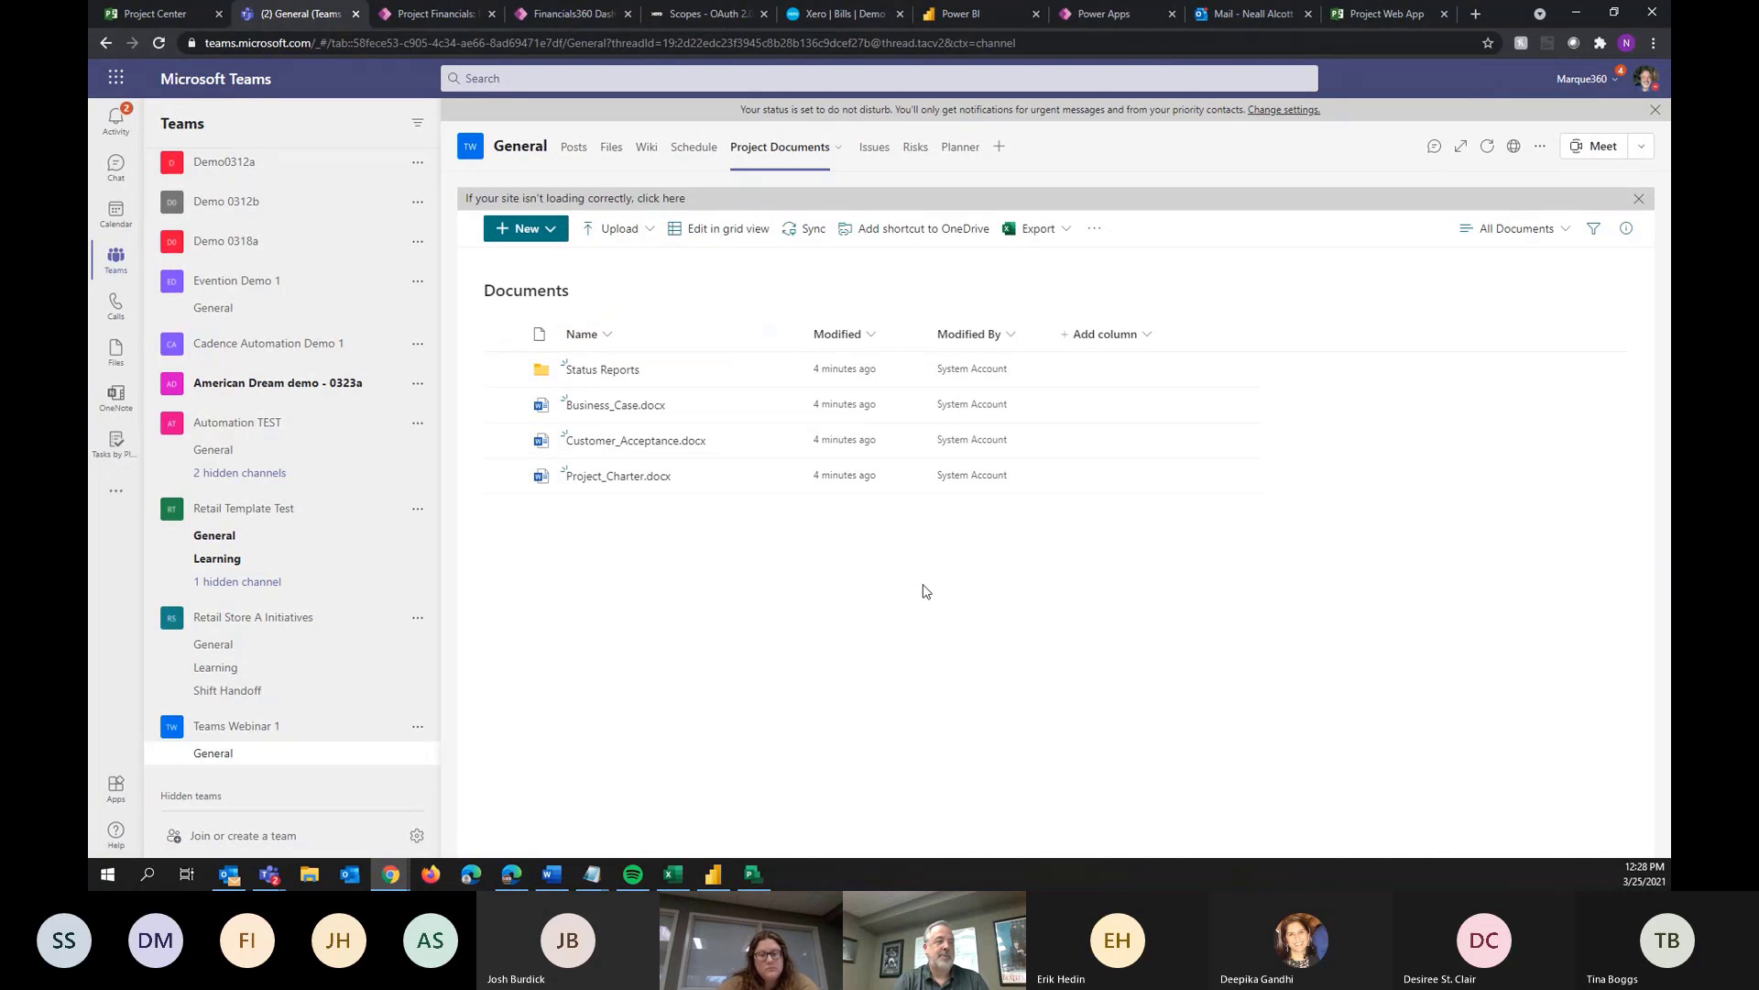
{"action": "left_click", "coordinate": [861, 152]}
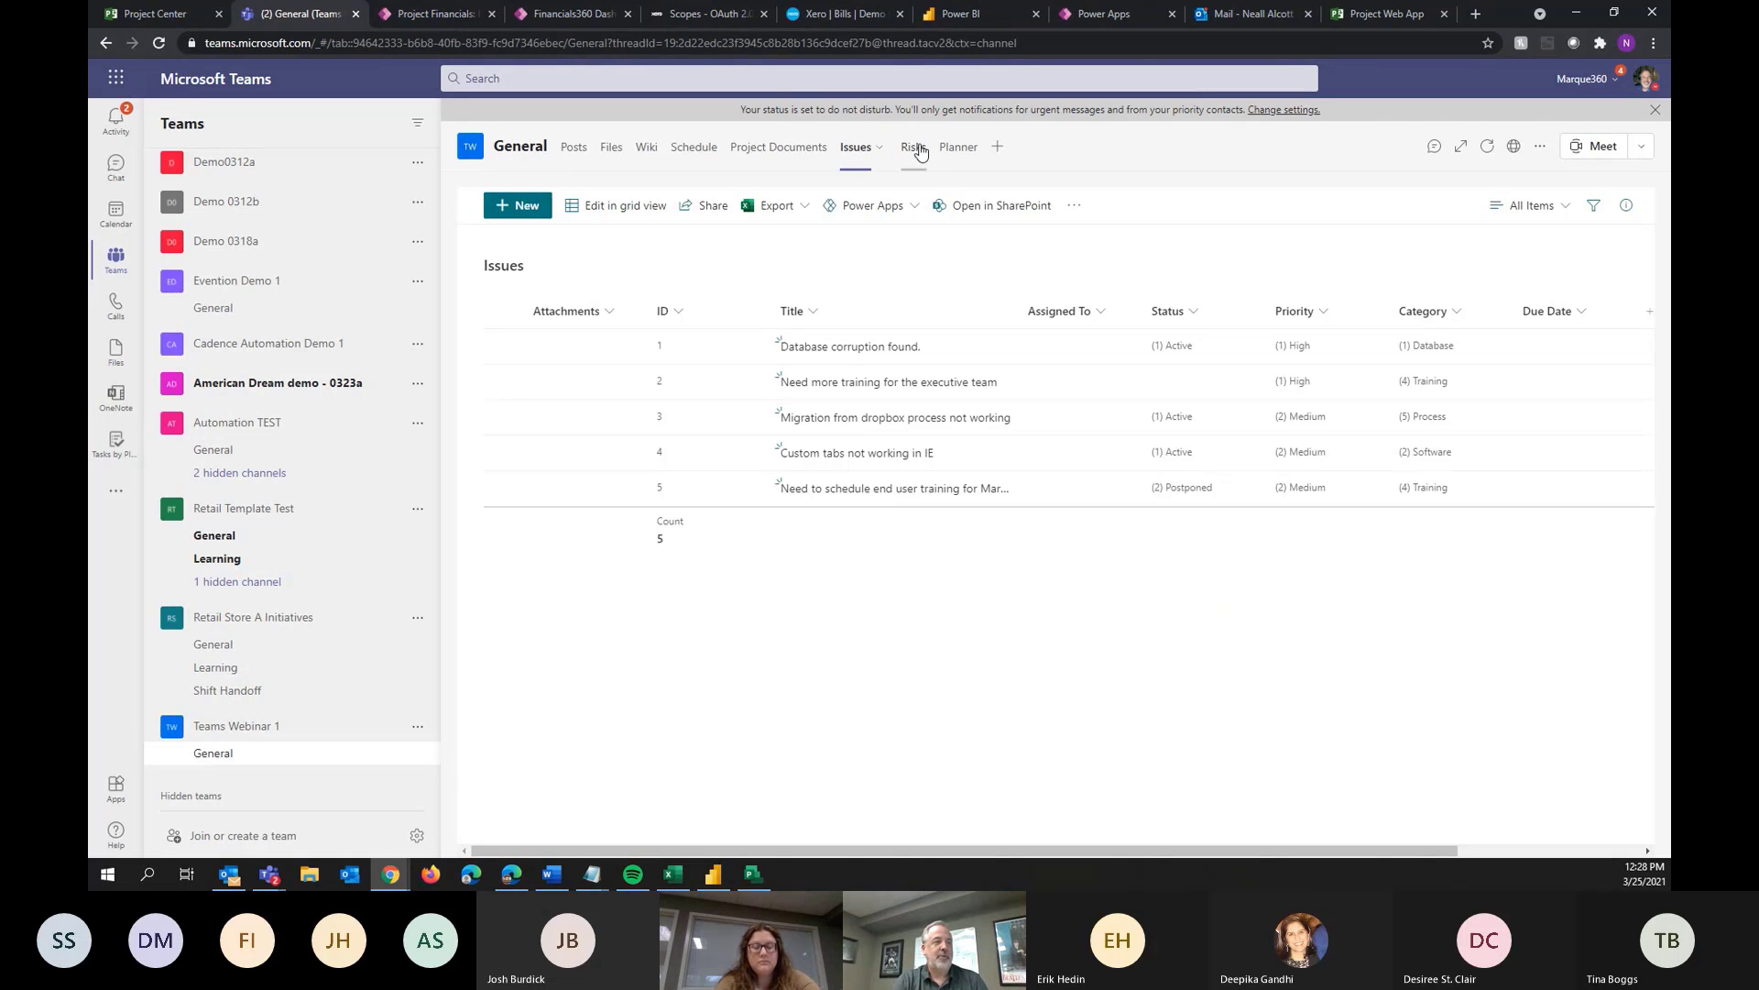
{"action": "left_click", "coordinate": [958, 147]}
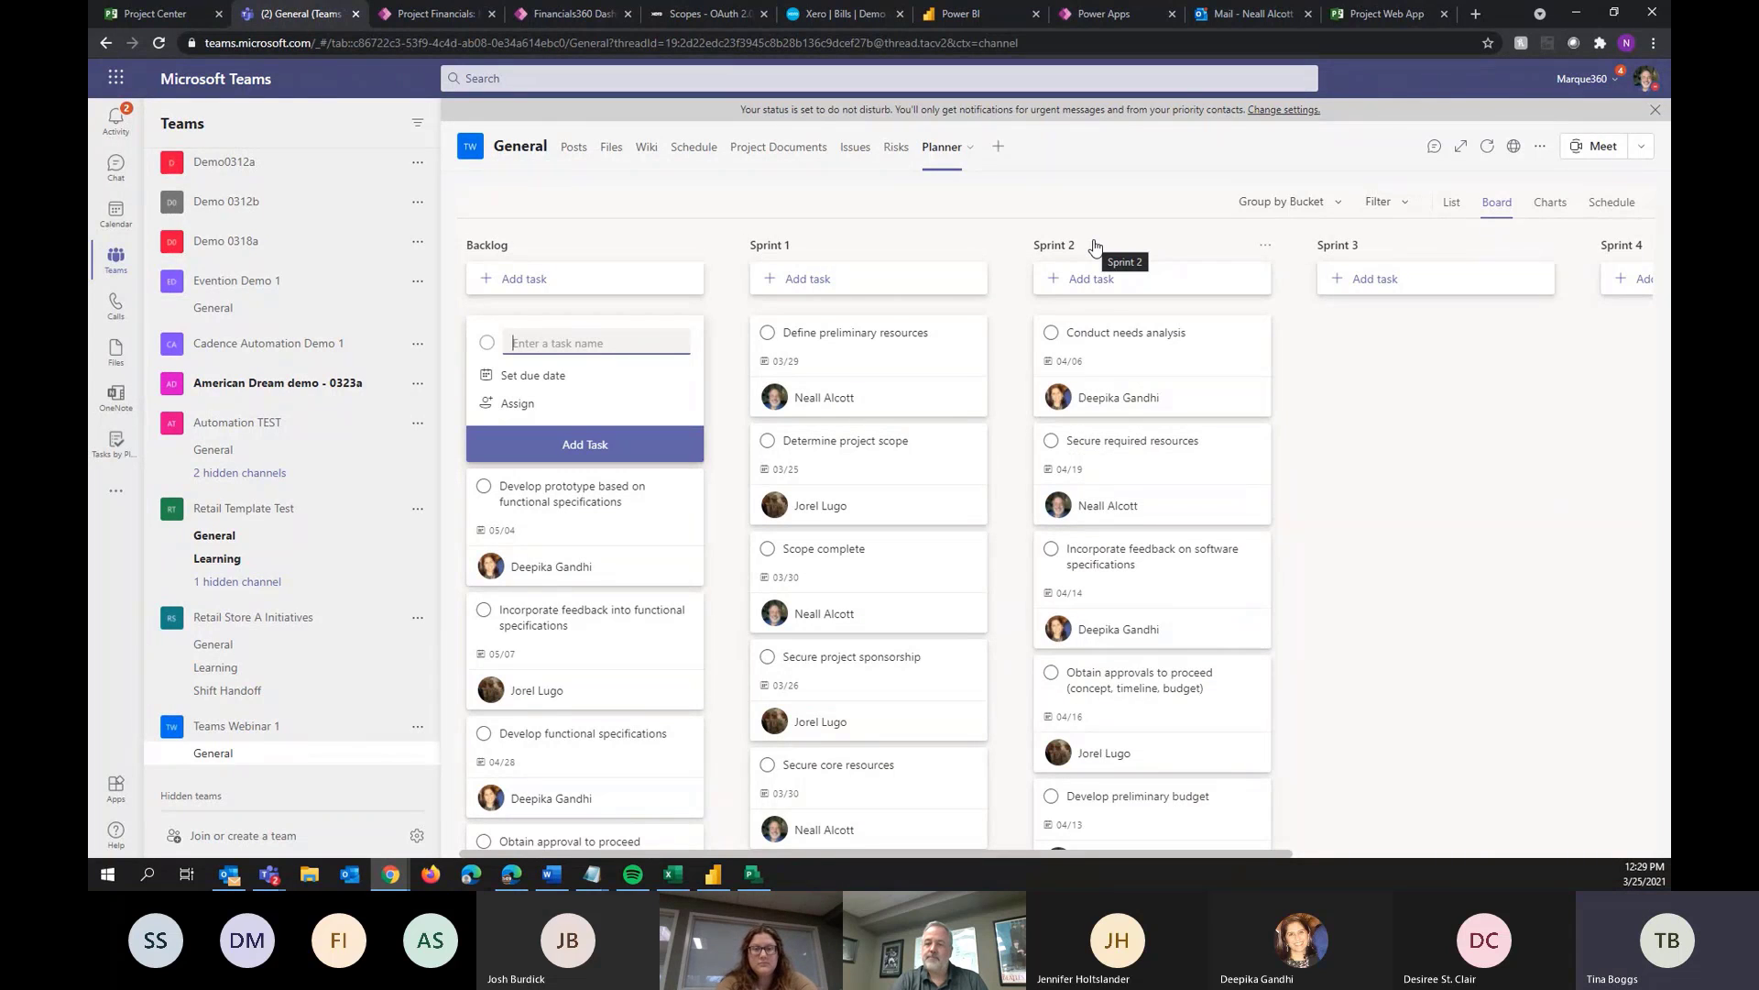
{"action": "key", "text": "alt+Tab"}
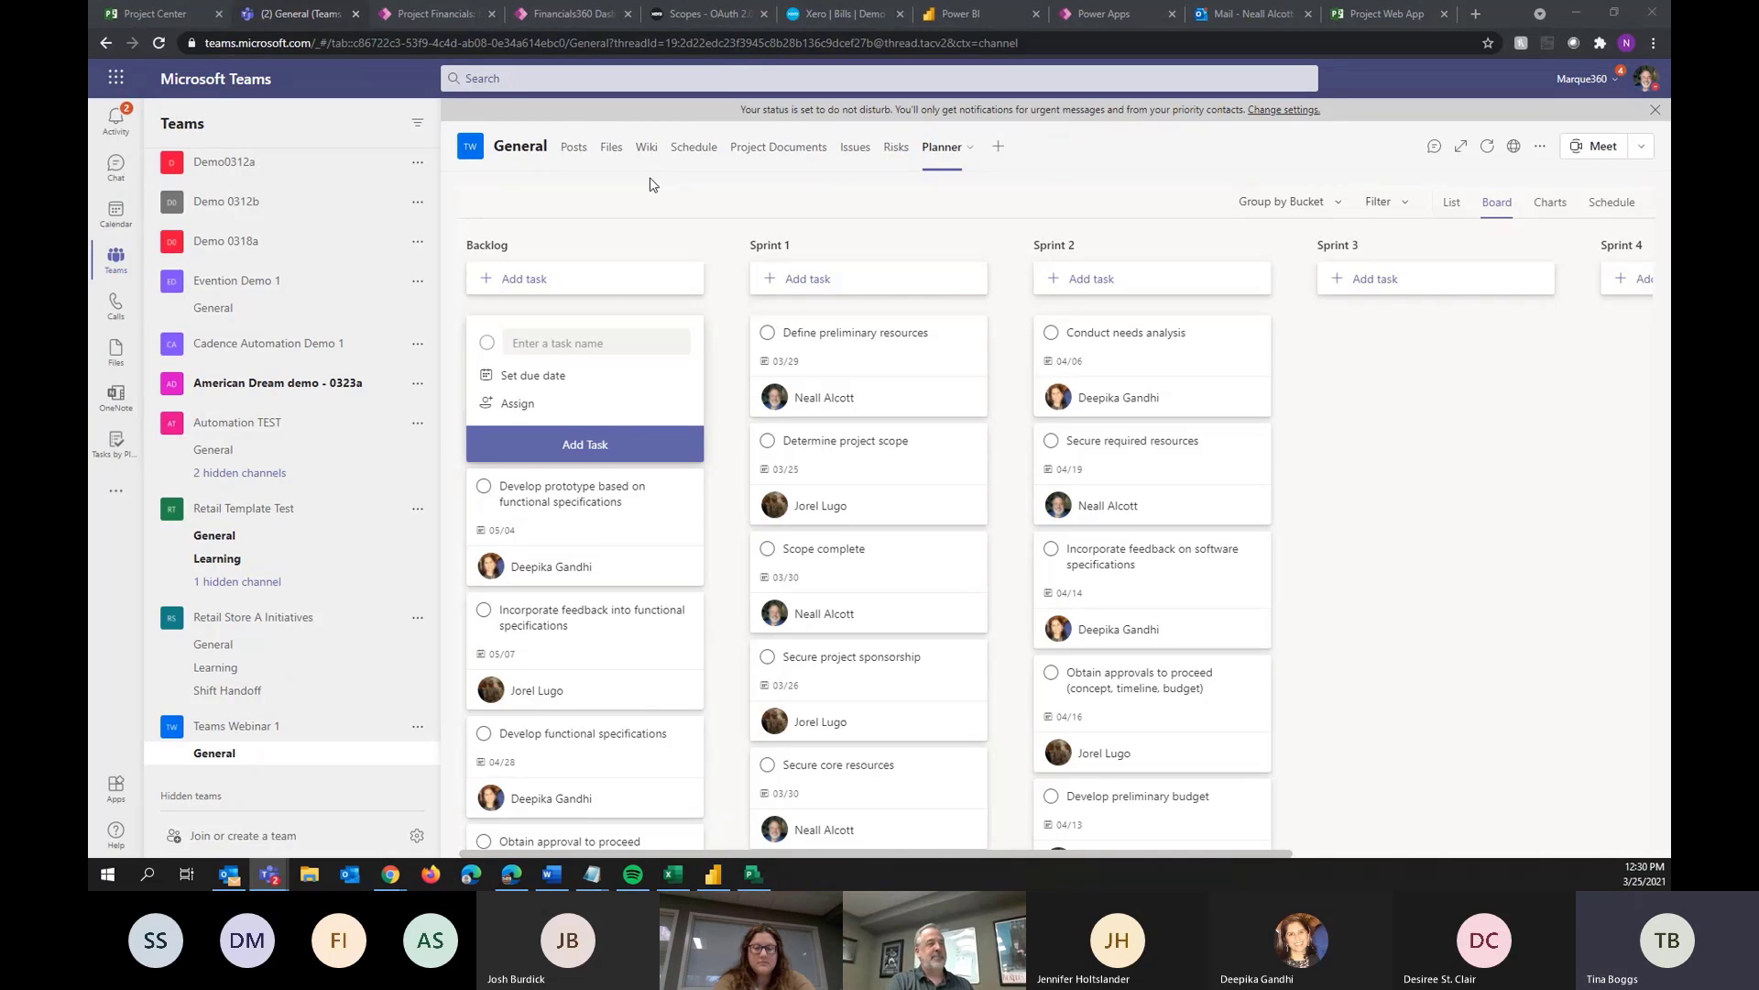
{"action": "left_click", "coordinate": [612, 149]}
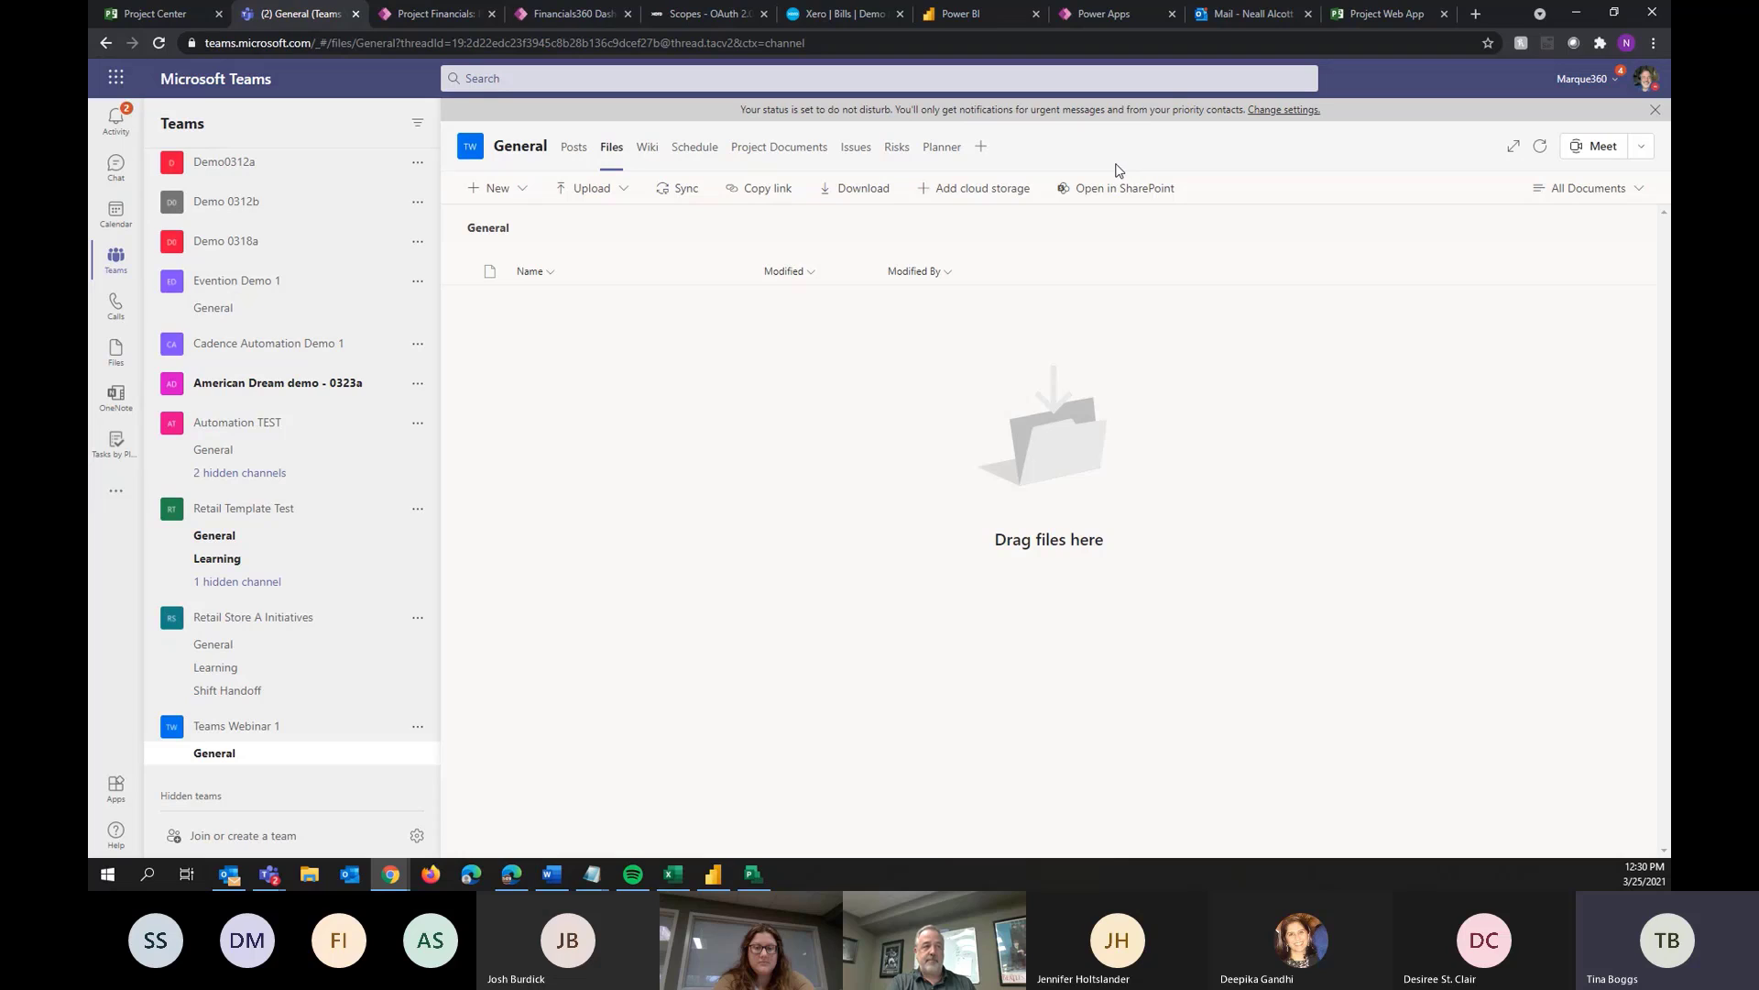
Group the Teams Webinar 1 channel's Planner board by Progress
{"action": "left_click", "coordinate": [942, 153]}
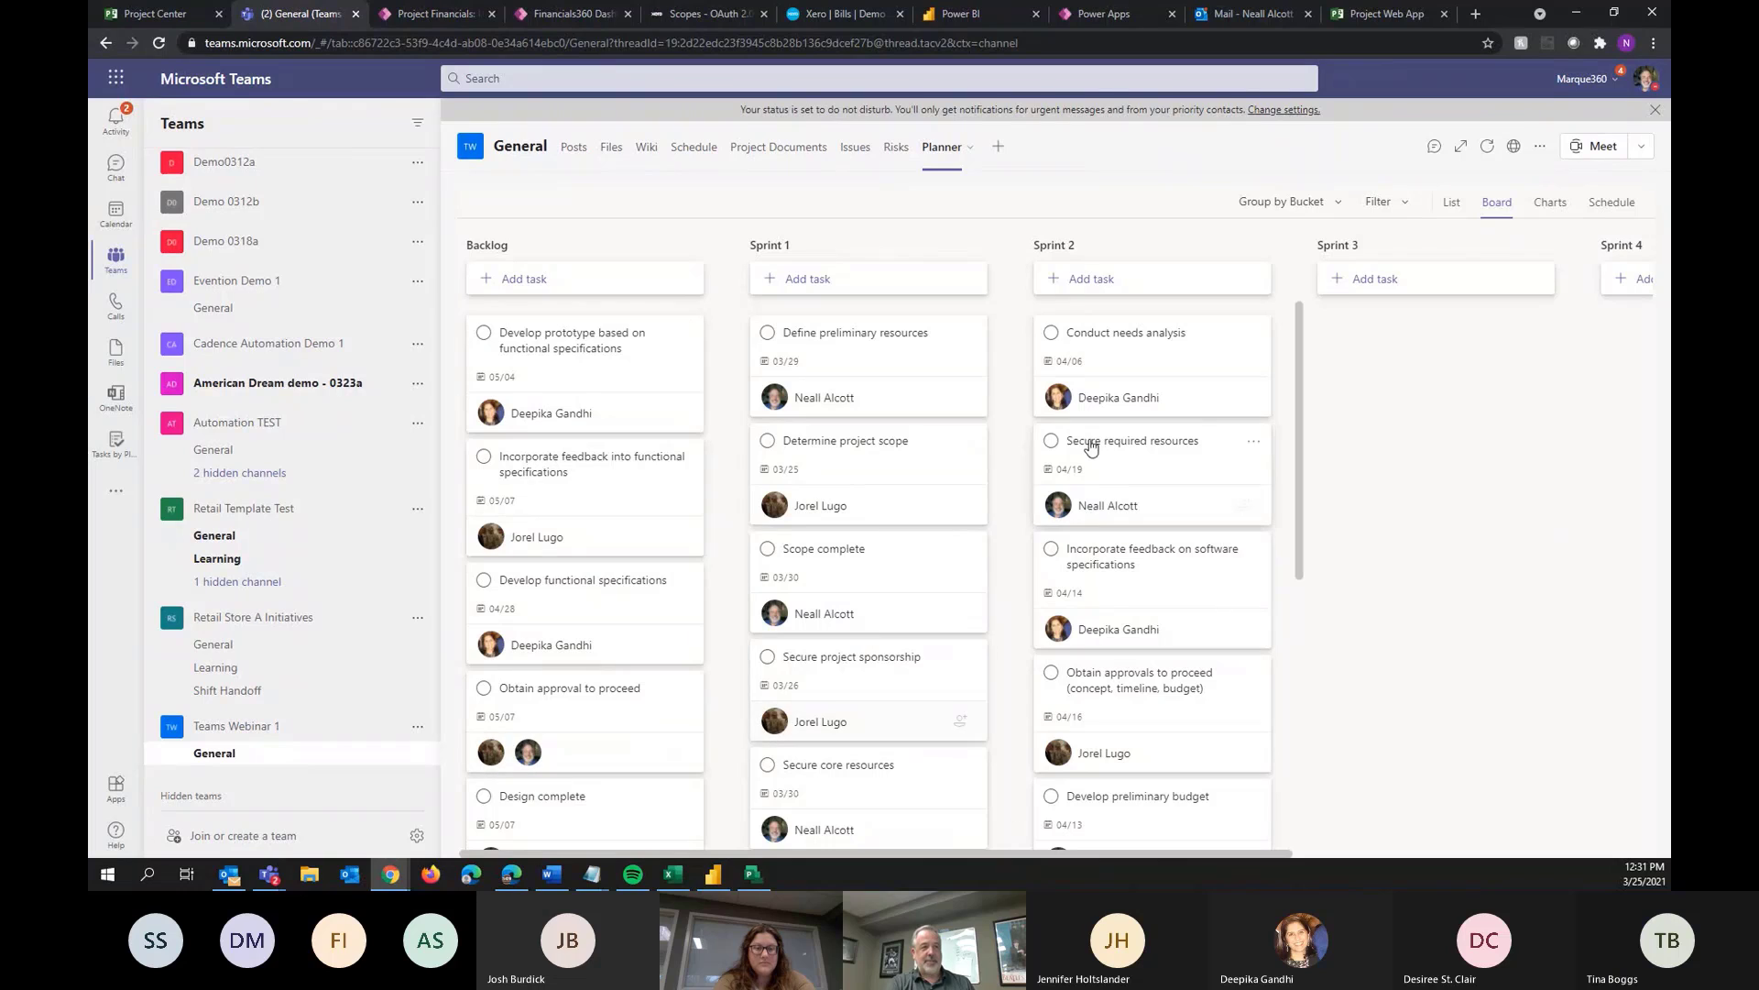
{"action": "left_click", "coordinate": [1325, 202]}
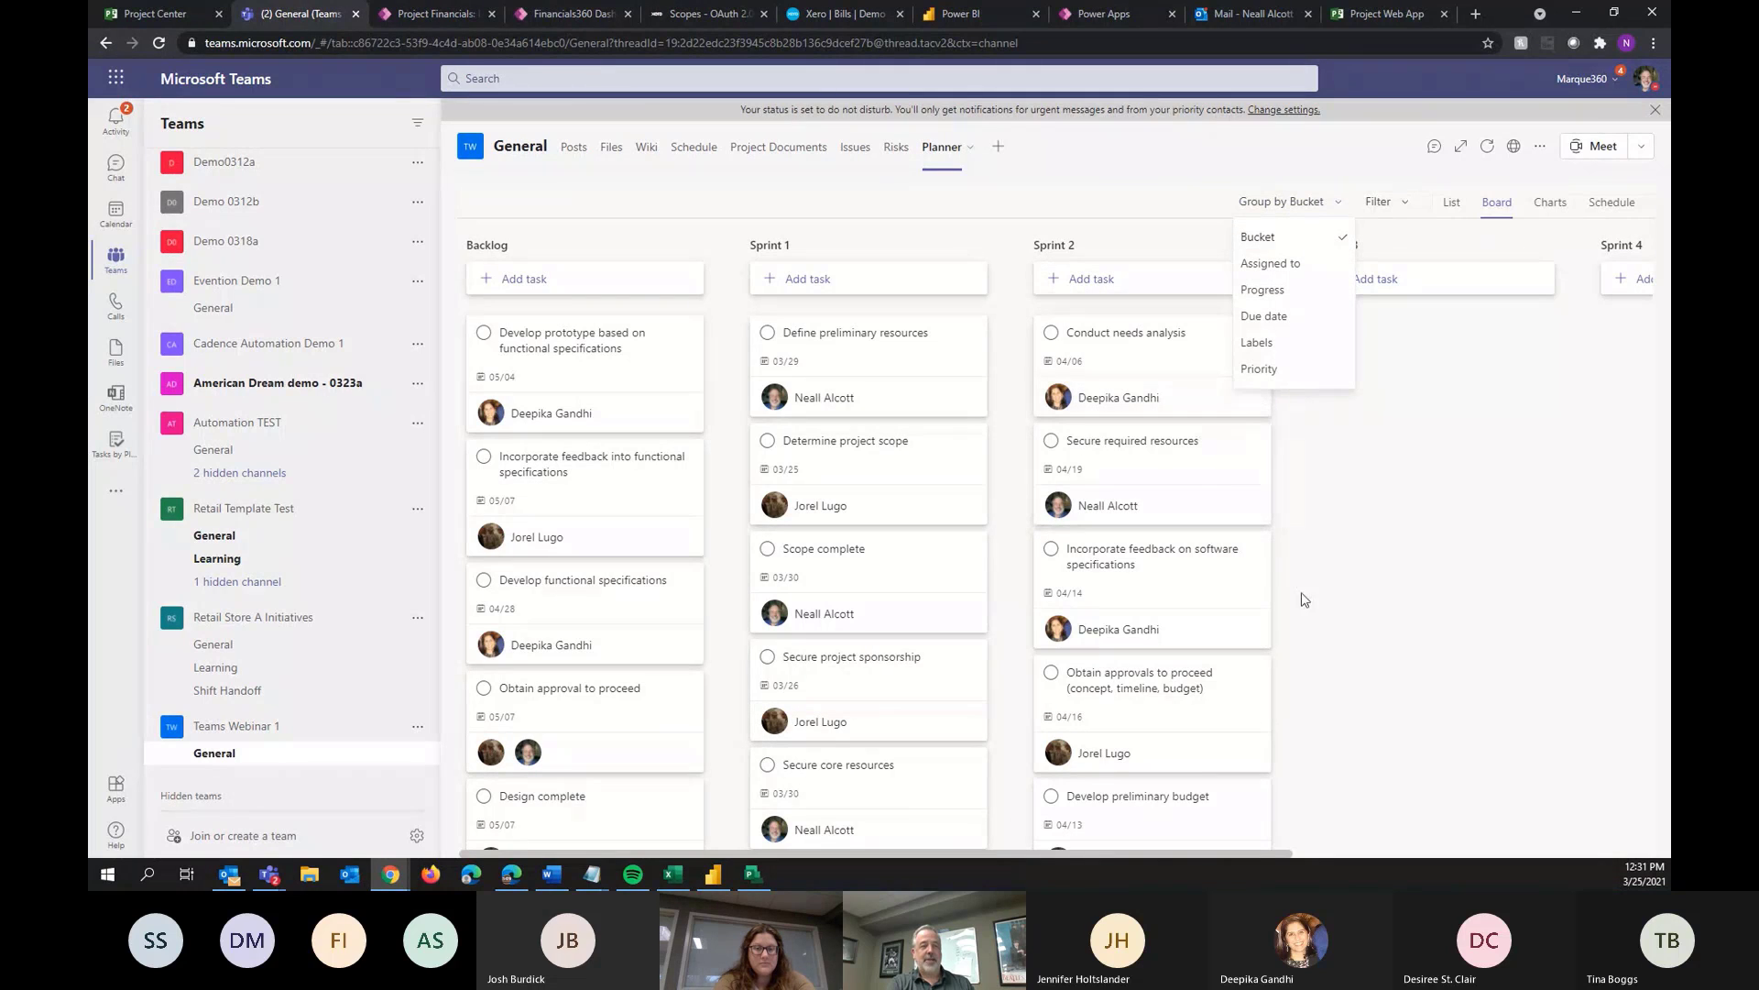
{"action": "left_click", "coordinate": [1275, 291]}
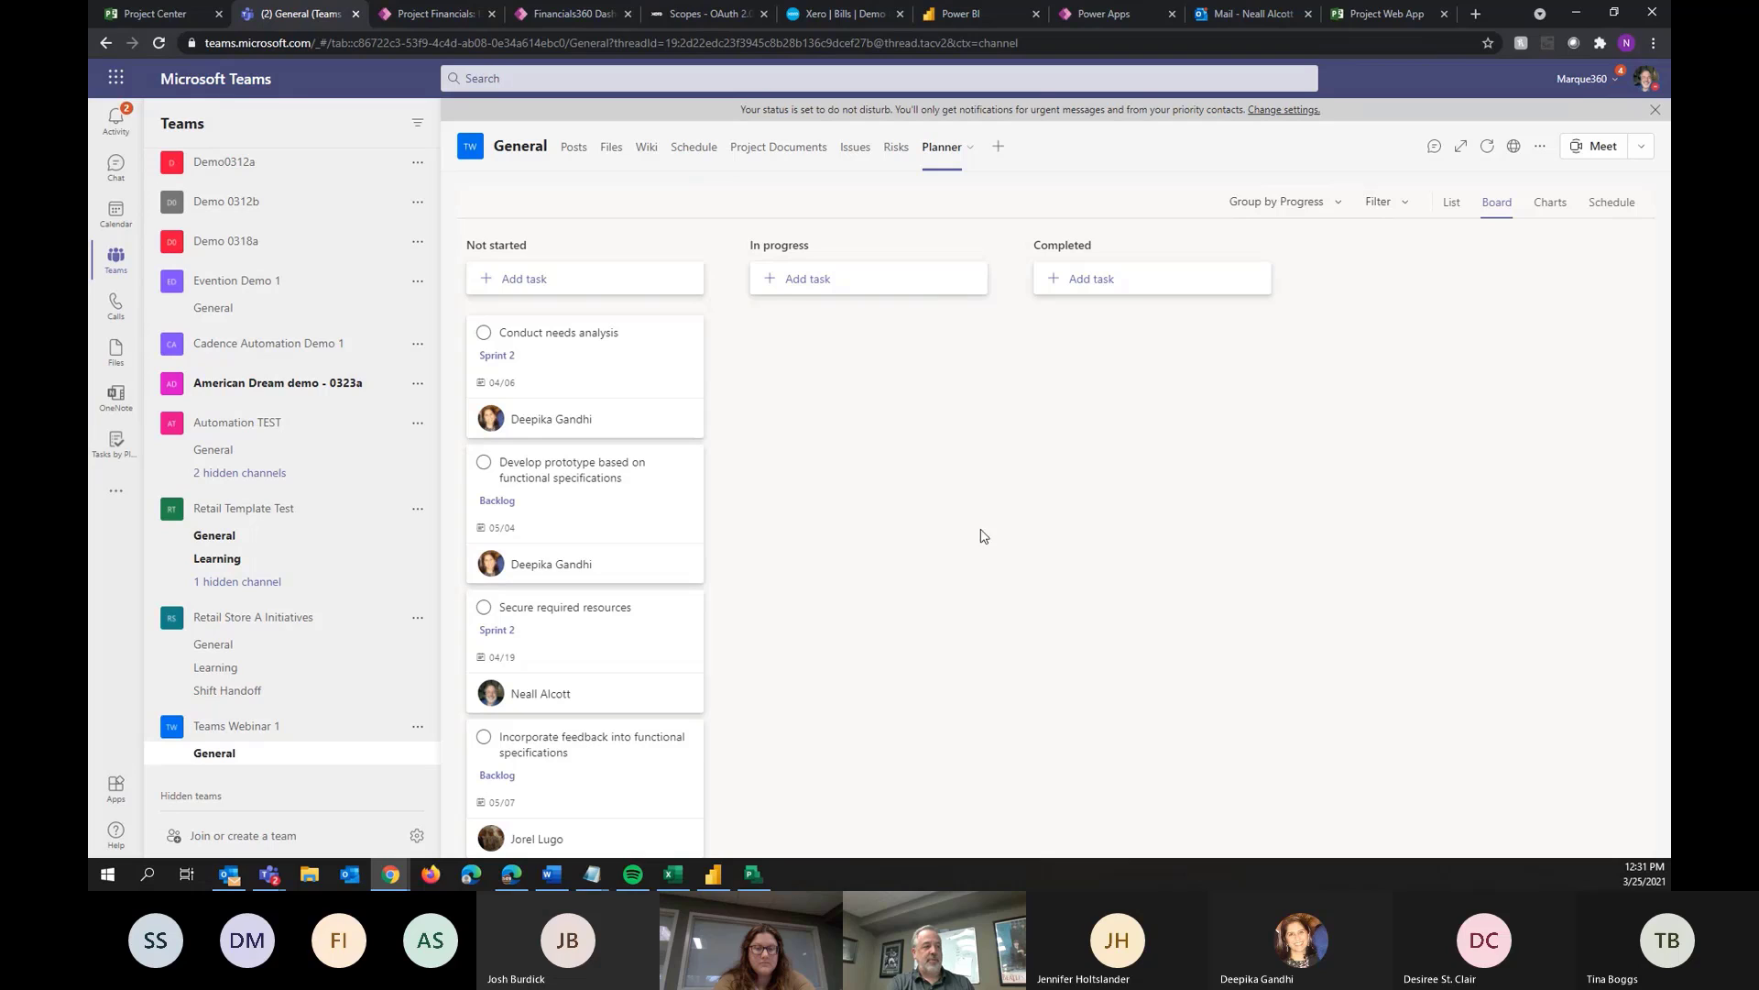
Move Secure required resources and Scope complete to In progress, and Define preliminary resources and Develop preliminary budget to Completed
{"action": "left_click_drag", "start_coordinate": [609, 609], "coordinate": [915, 333]}
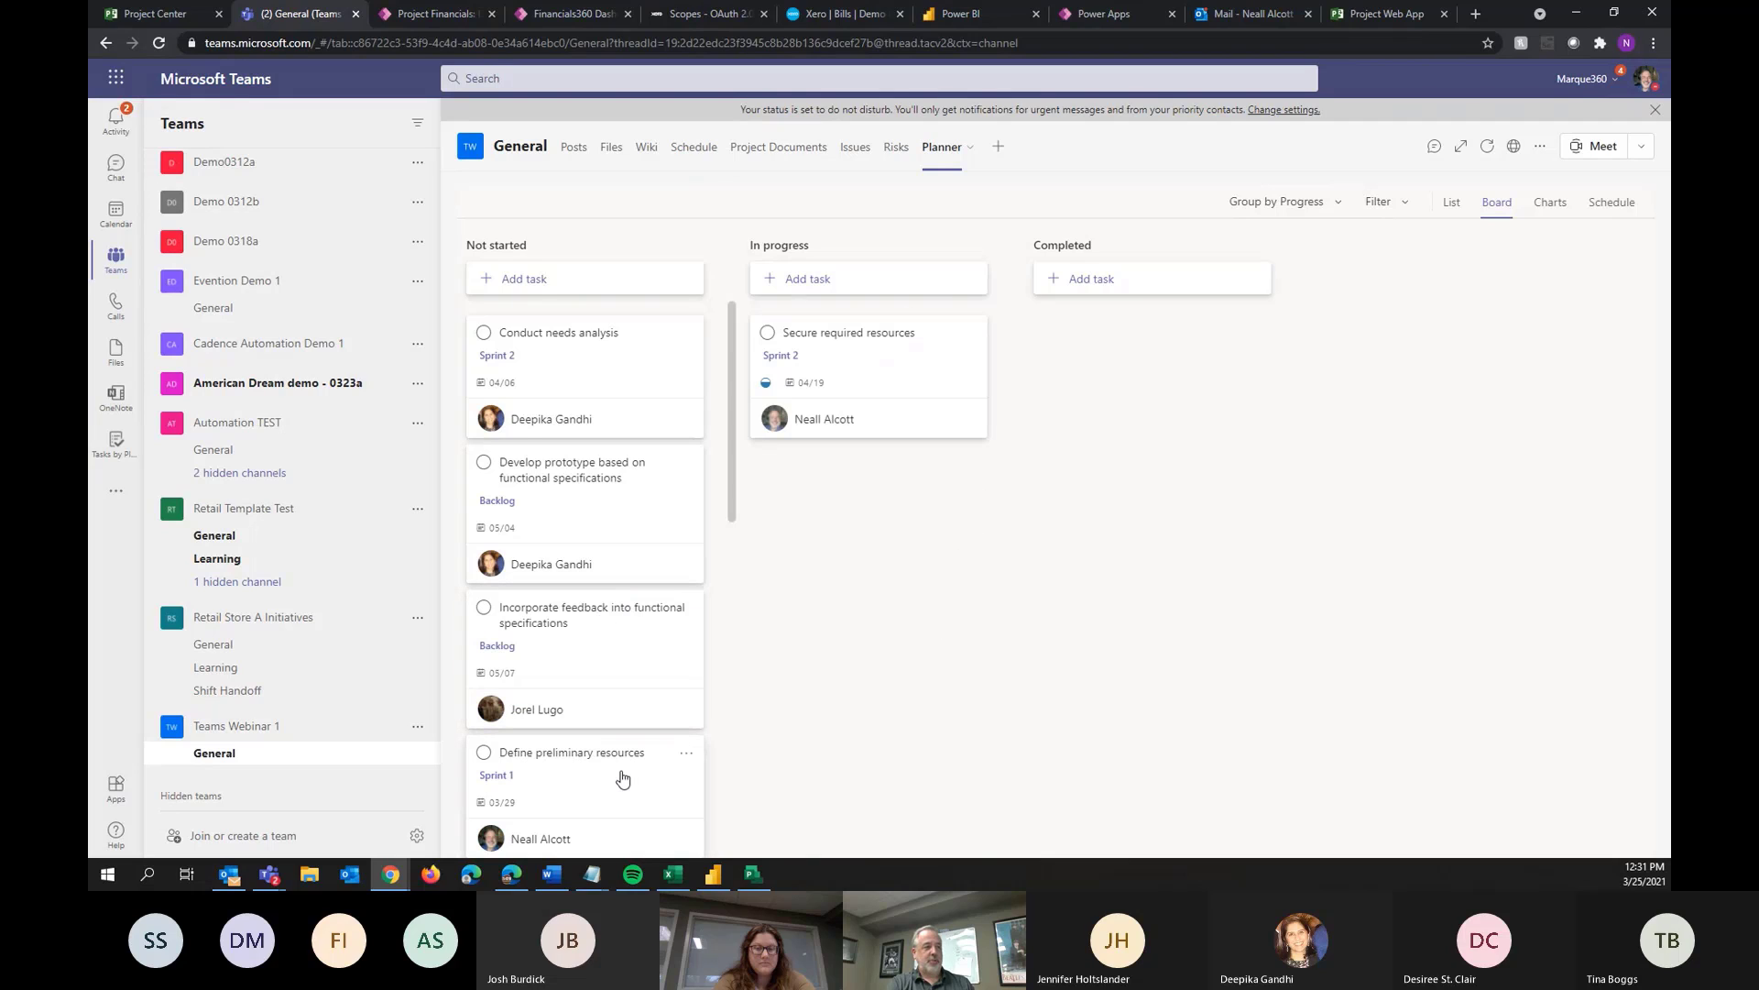
{"action": "left_click_drag", "start_coordinate": [630, 744], "coordinate": [1219, 302]}
{"action": "scroll", "coordinate": [601, 754], "scroll_direction": "down", "scroll_amount": 4}
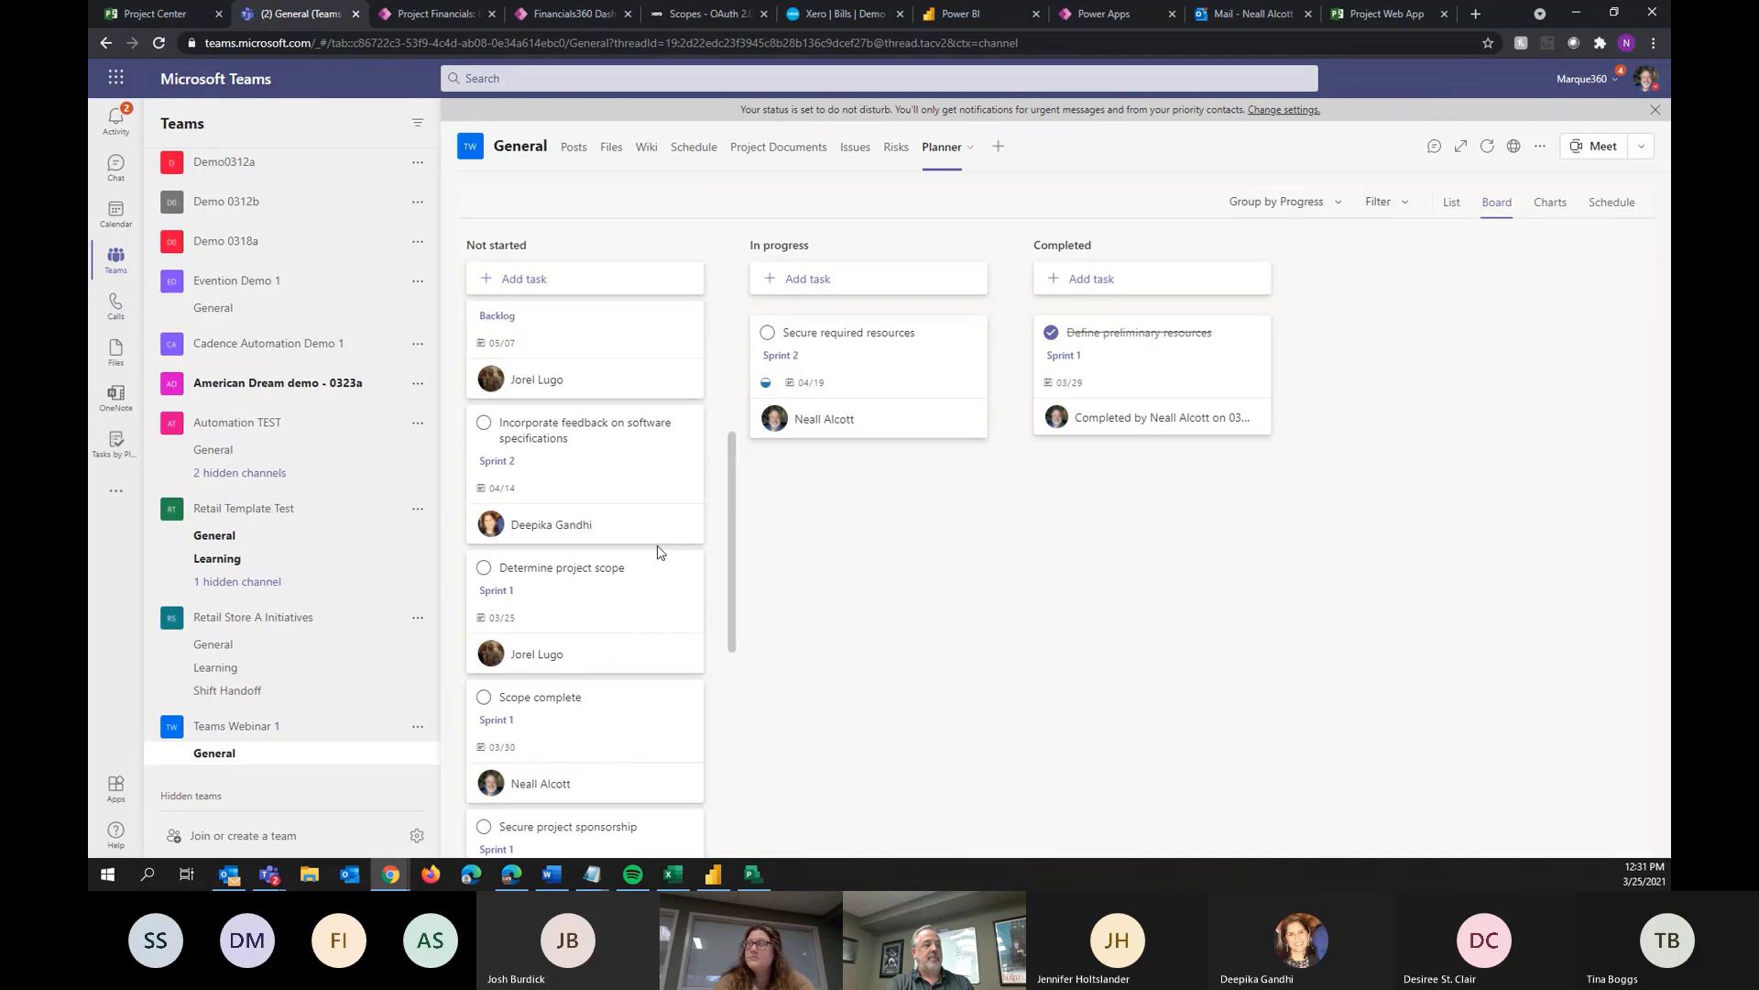
{"action": "scroll", "coordinate": [661, 605], "scroll_direction": "down", "scroll_amount": 3}
{"action": "left_click_drag", "start_coordinate": [550, 573], "coordinate": [831, 499]}
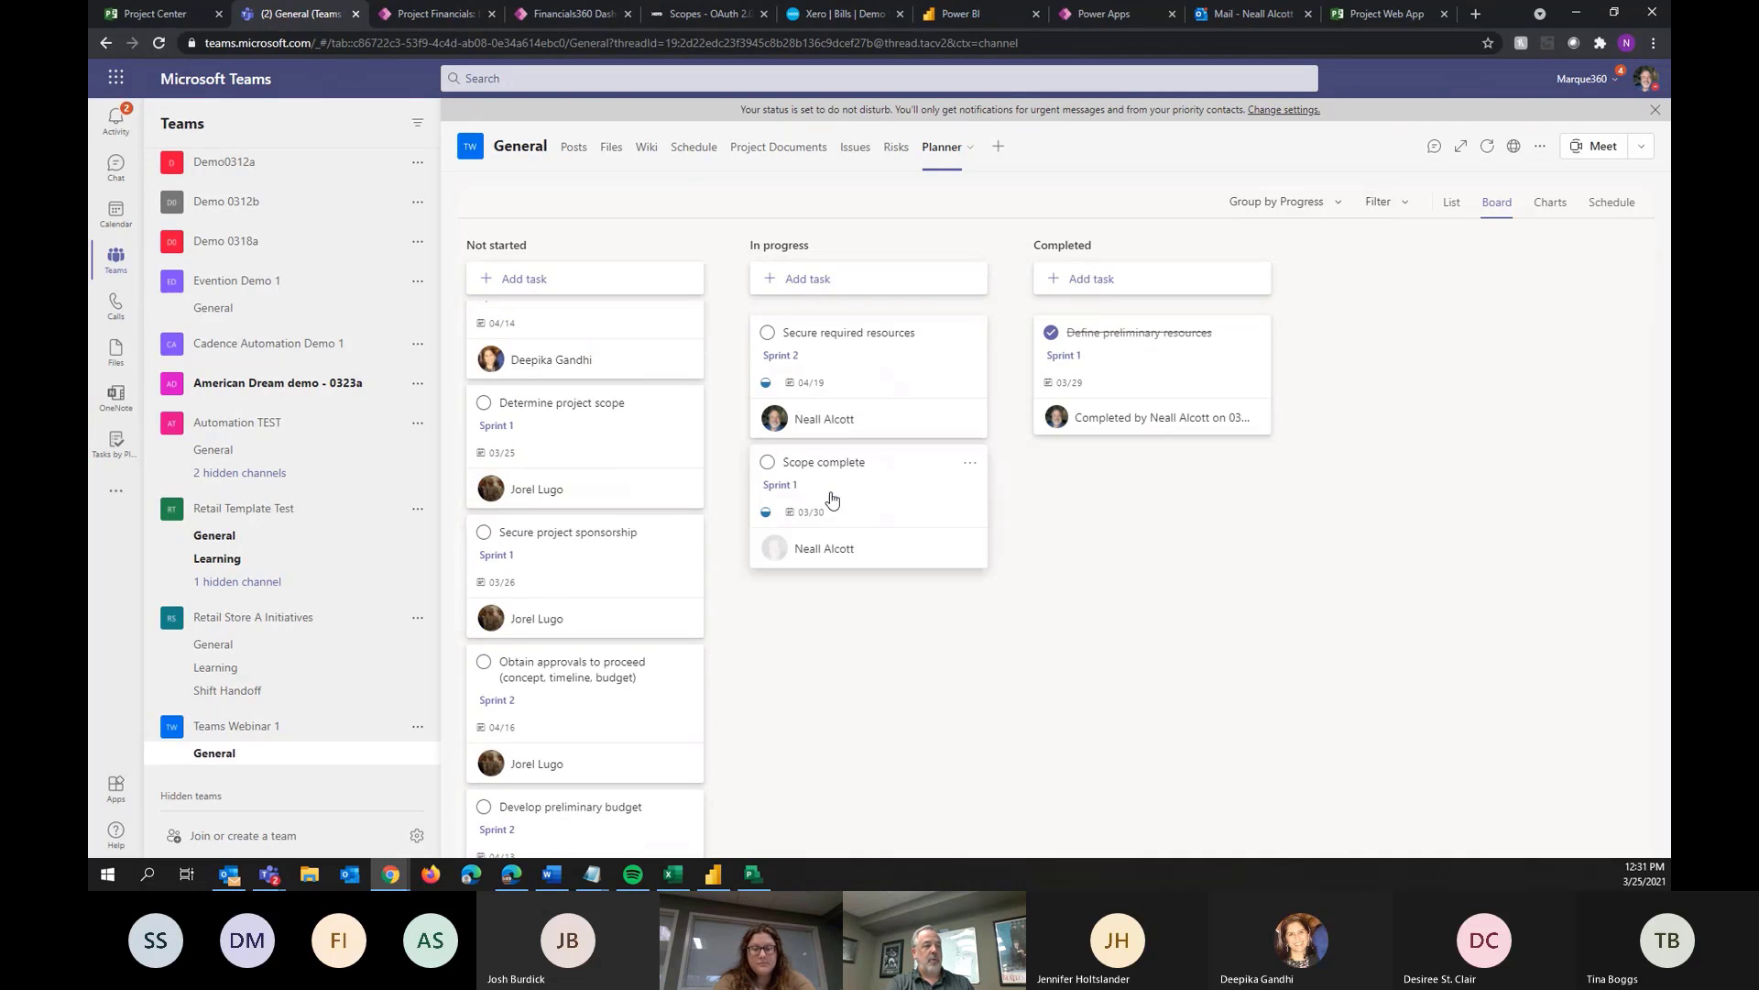
{"action": "scroll", "coordinate": [647, 698], "scroll_direction": "down", "scroll_amount": 3}
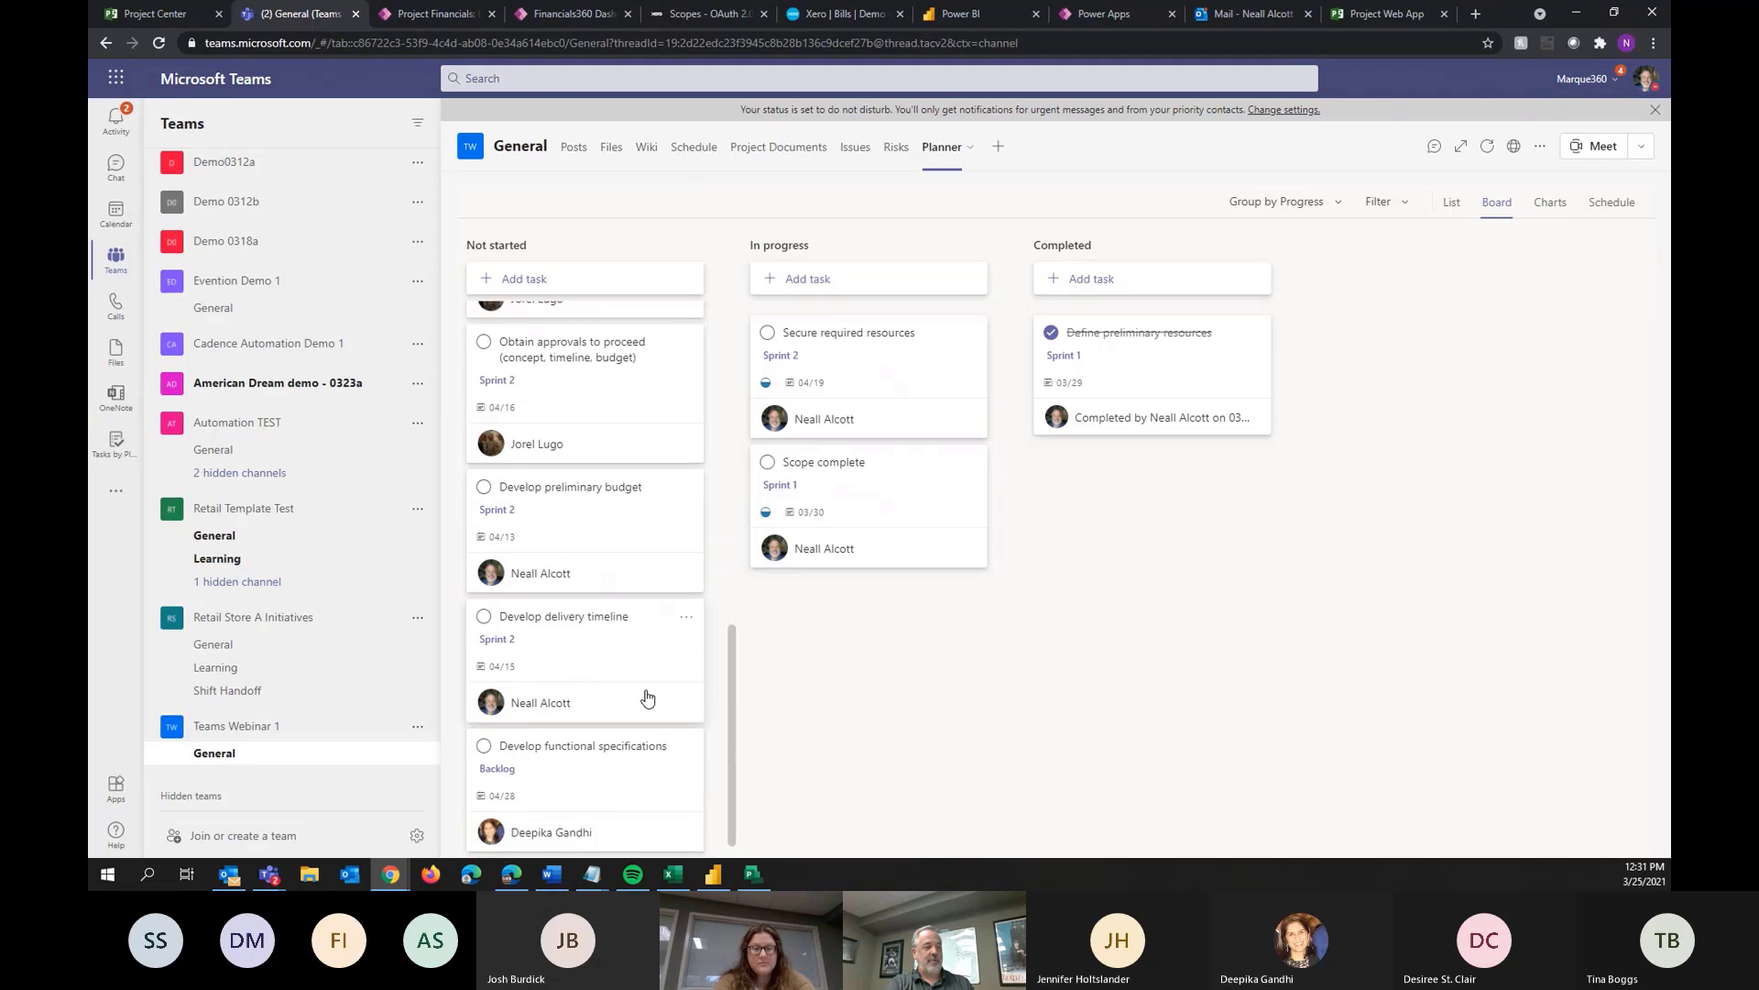
{"action": "left_click_drag", "start_coordinate": [651, 493], "coordinate": [1224, 458]}
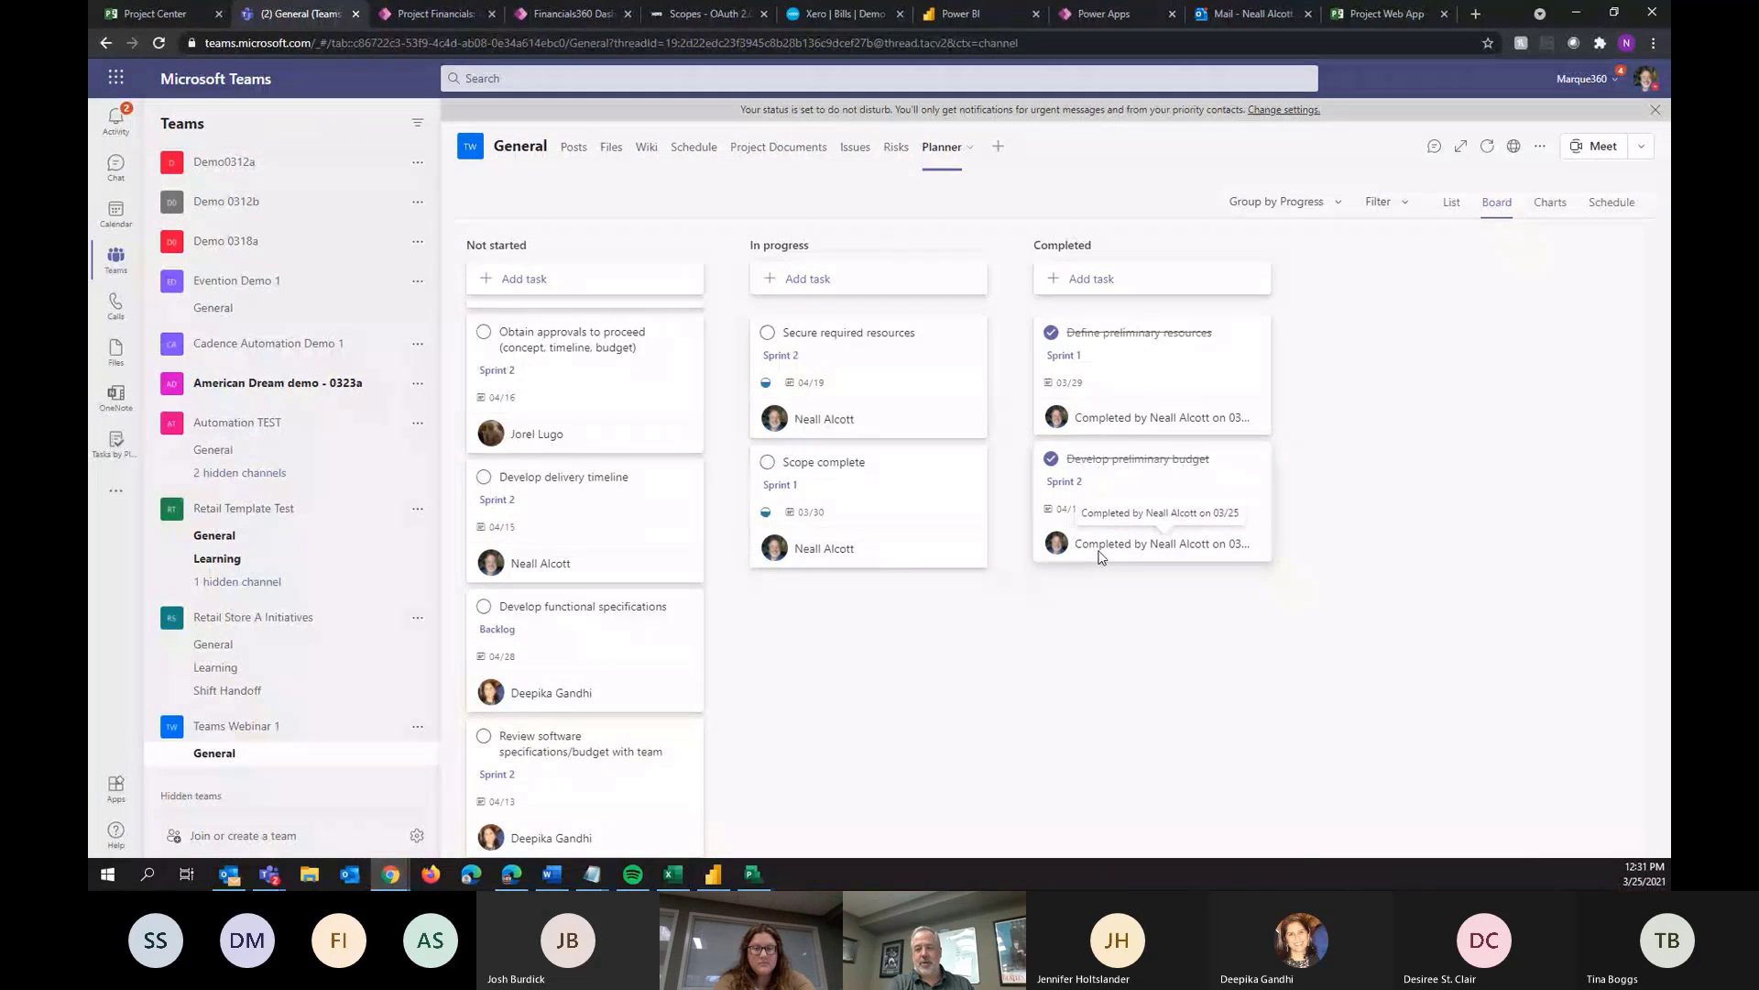
Get the Planner updates for the channel's project schedule and examine the % Complete values of the Analysis/Software Requirements tasks
{"action": "left_click", "coordinate": [679, 150]}
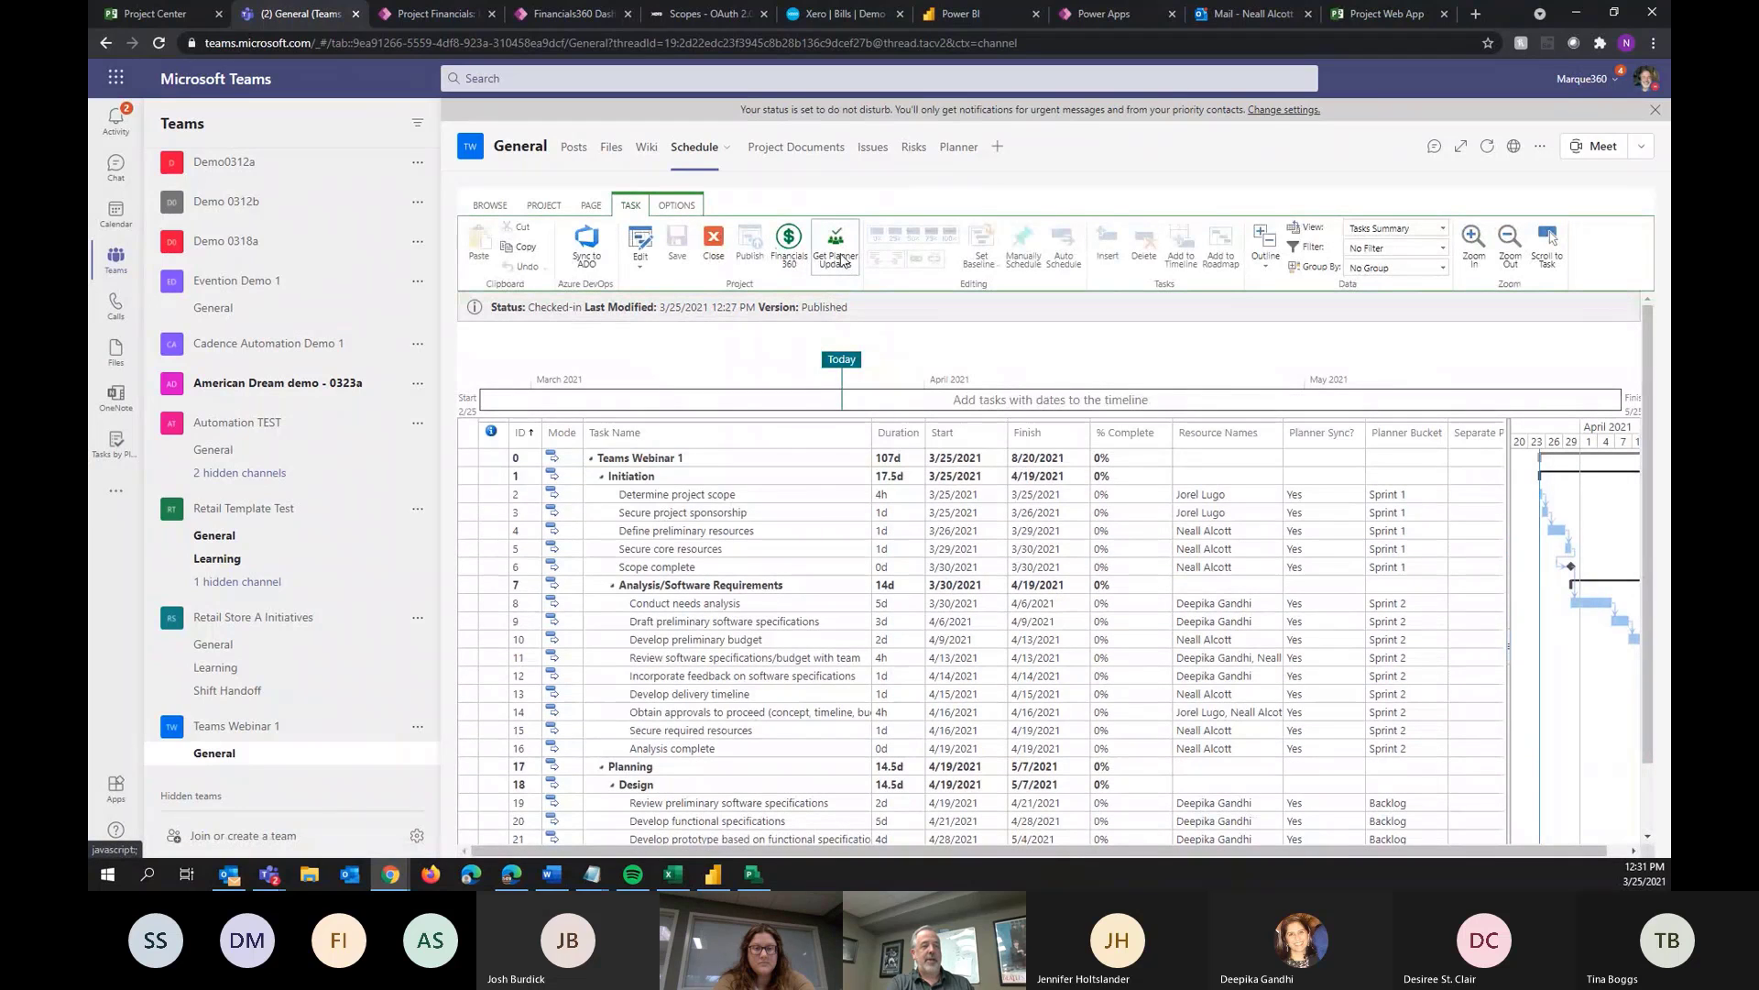
{"action": "left_click", "coordinate": [839, 256]}
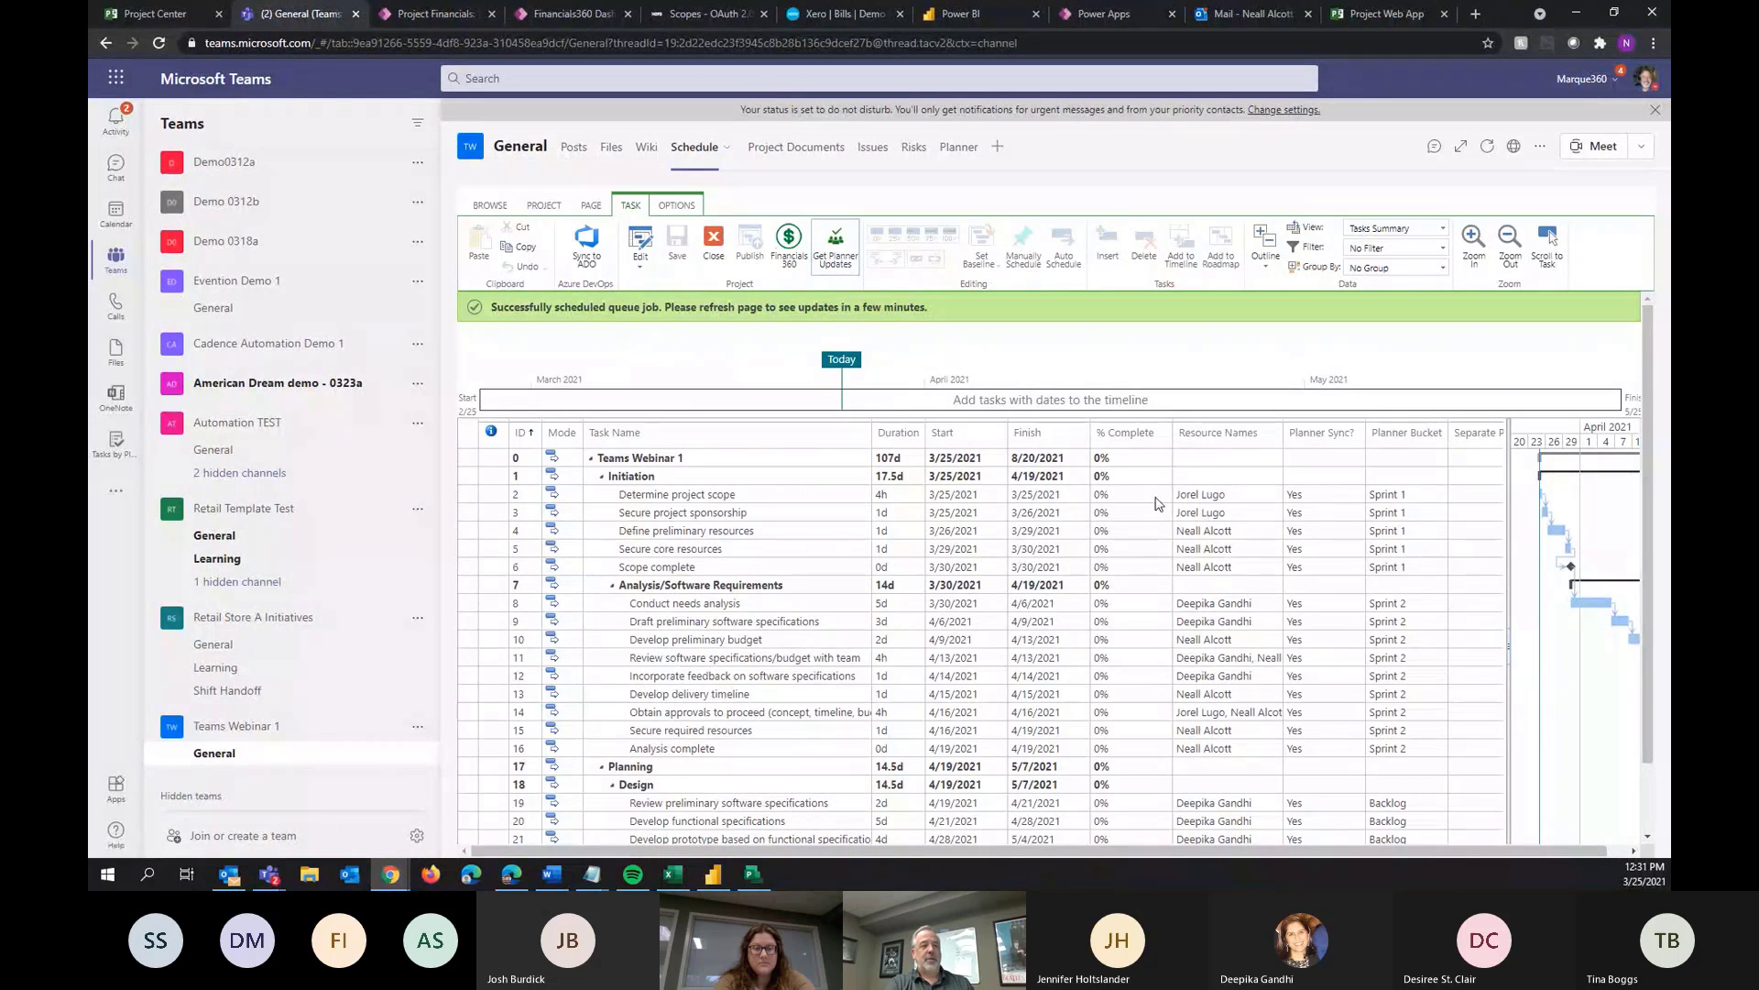
{"action": "left_click_drag", "start_coordinate": [1155, 495], "coordinate": [1120, 750]}
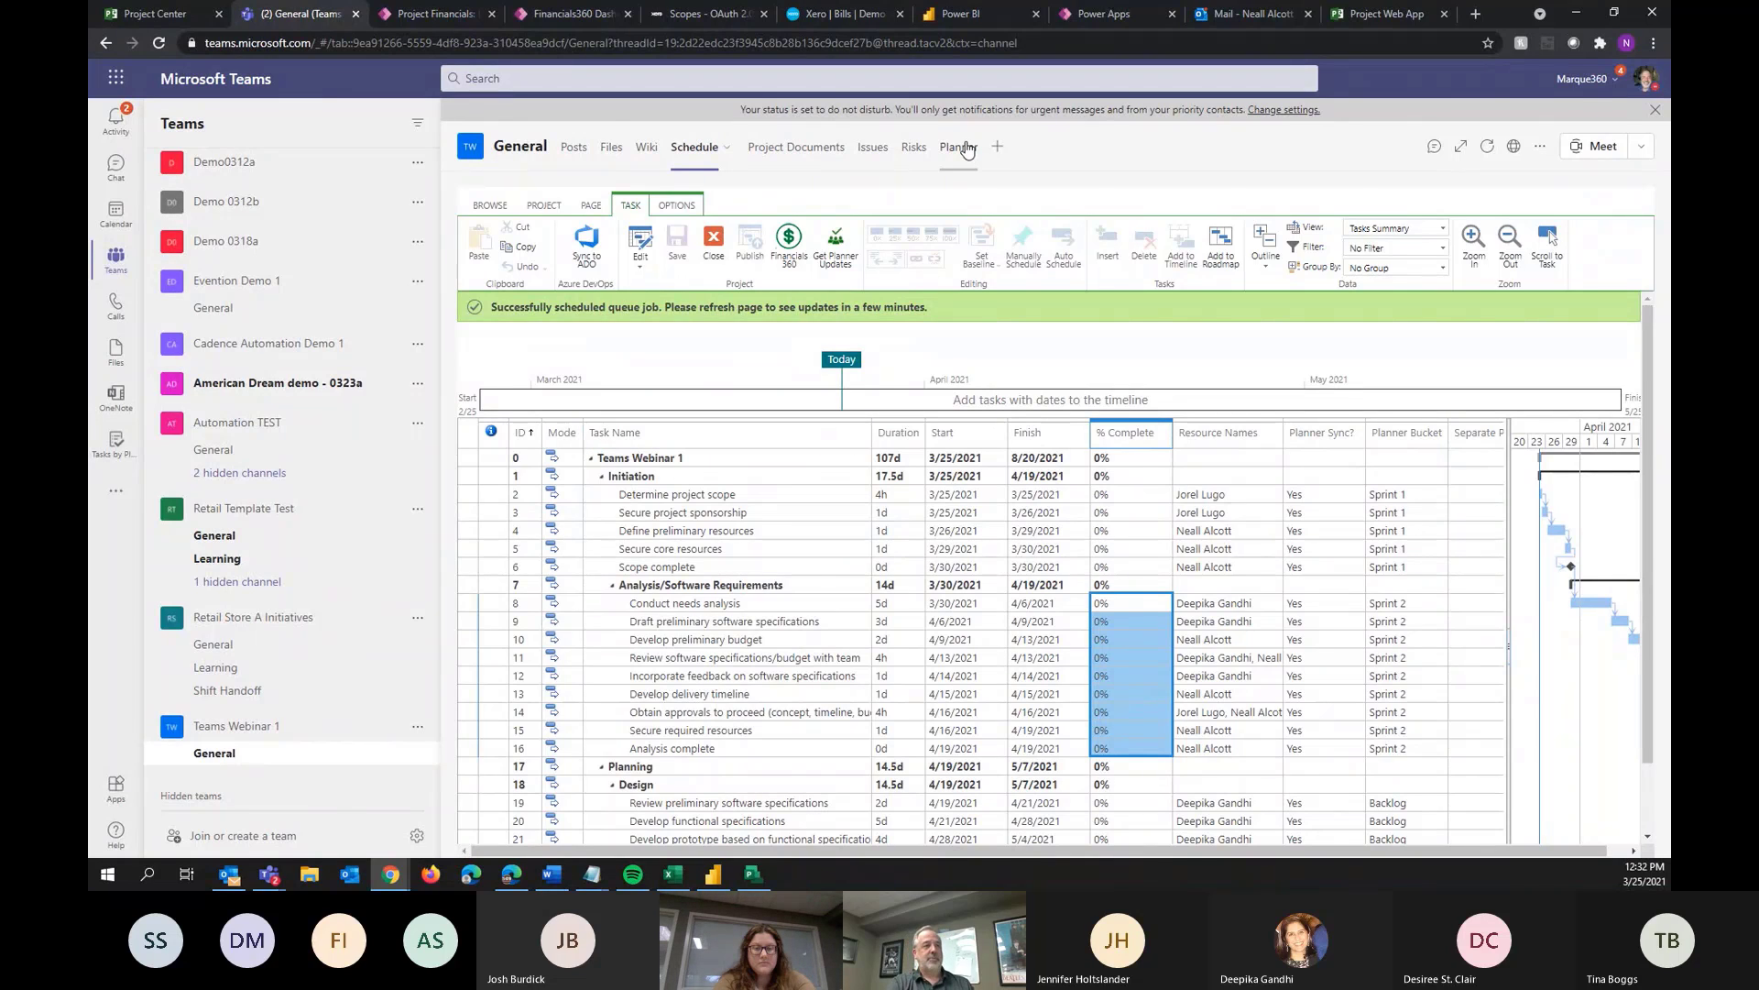
View the Planner board by bucket and read the automated project update in the channel's posts
{"action": "left_click", "coordinate": [966, 149]}
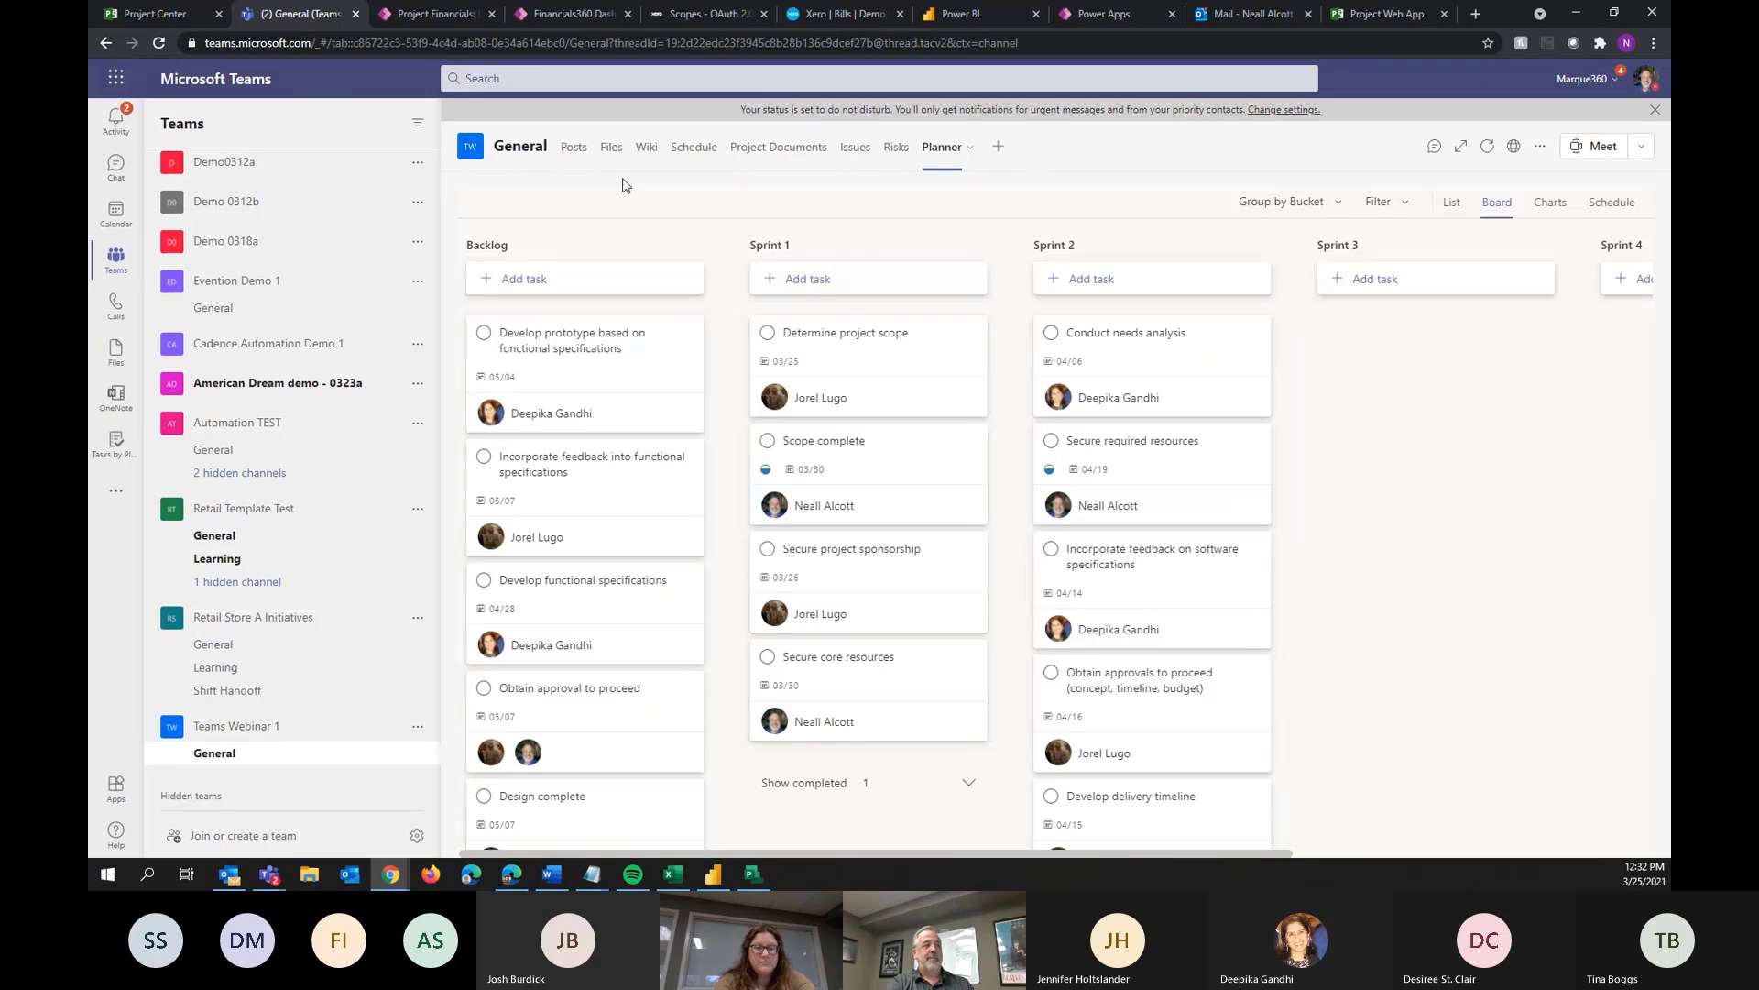
{"action": "left_click", "coordinate": [573, 149]}
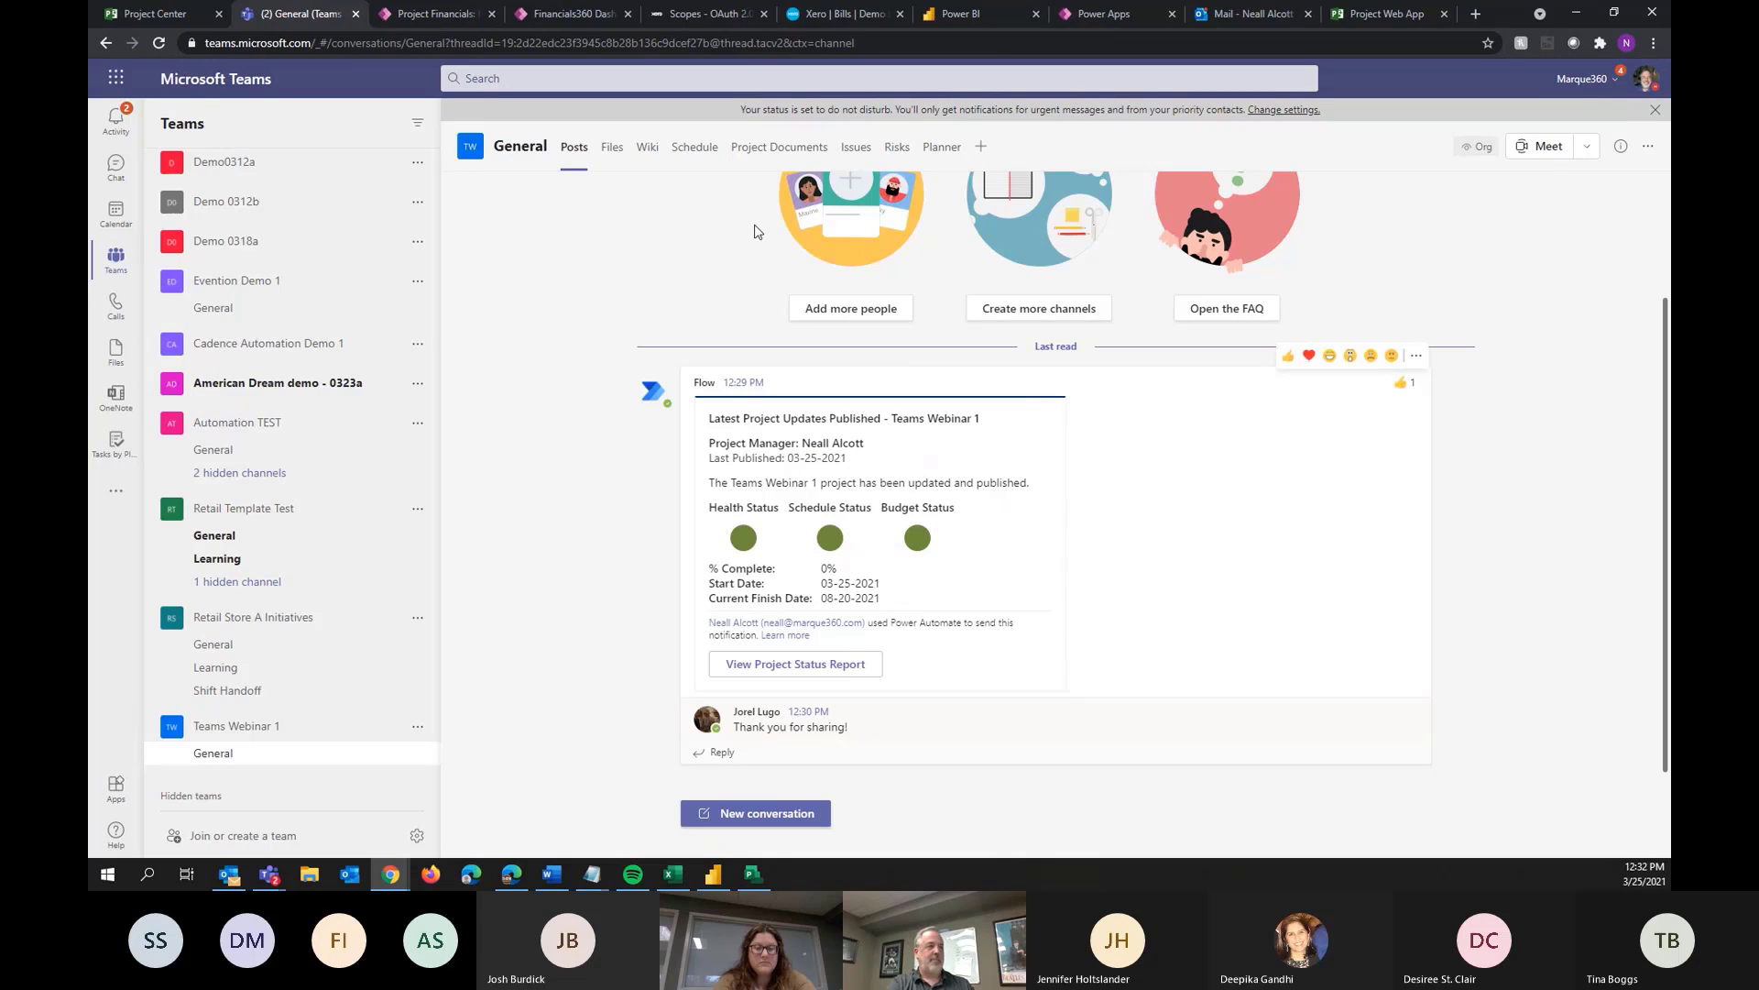
Reopen the schedule and check % Complete for Define preliminary resources, Scope complete, Develop preliminary budget and Secure required resources
{"action": "left_click", "coordinate": [685, 149]}
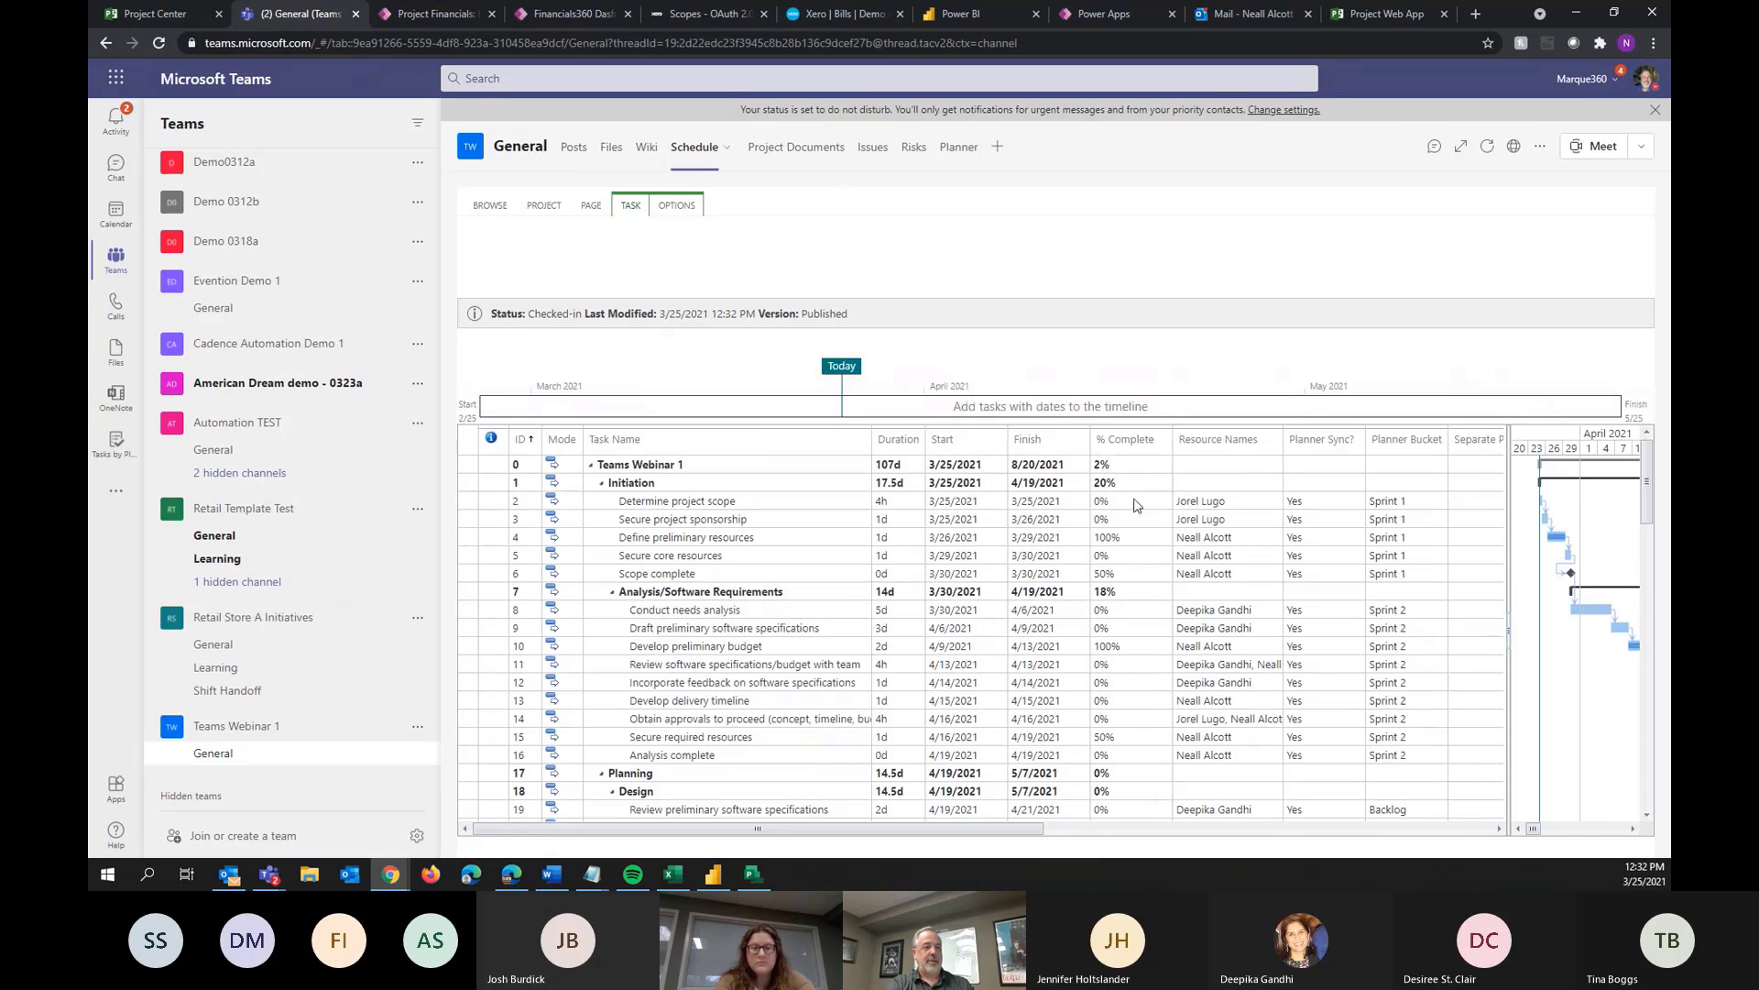
{"action": "left_click", "coordinate": [1144, 546]}
{"action": "left_click", "coordinate": [1146, 592]}
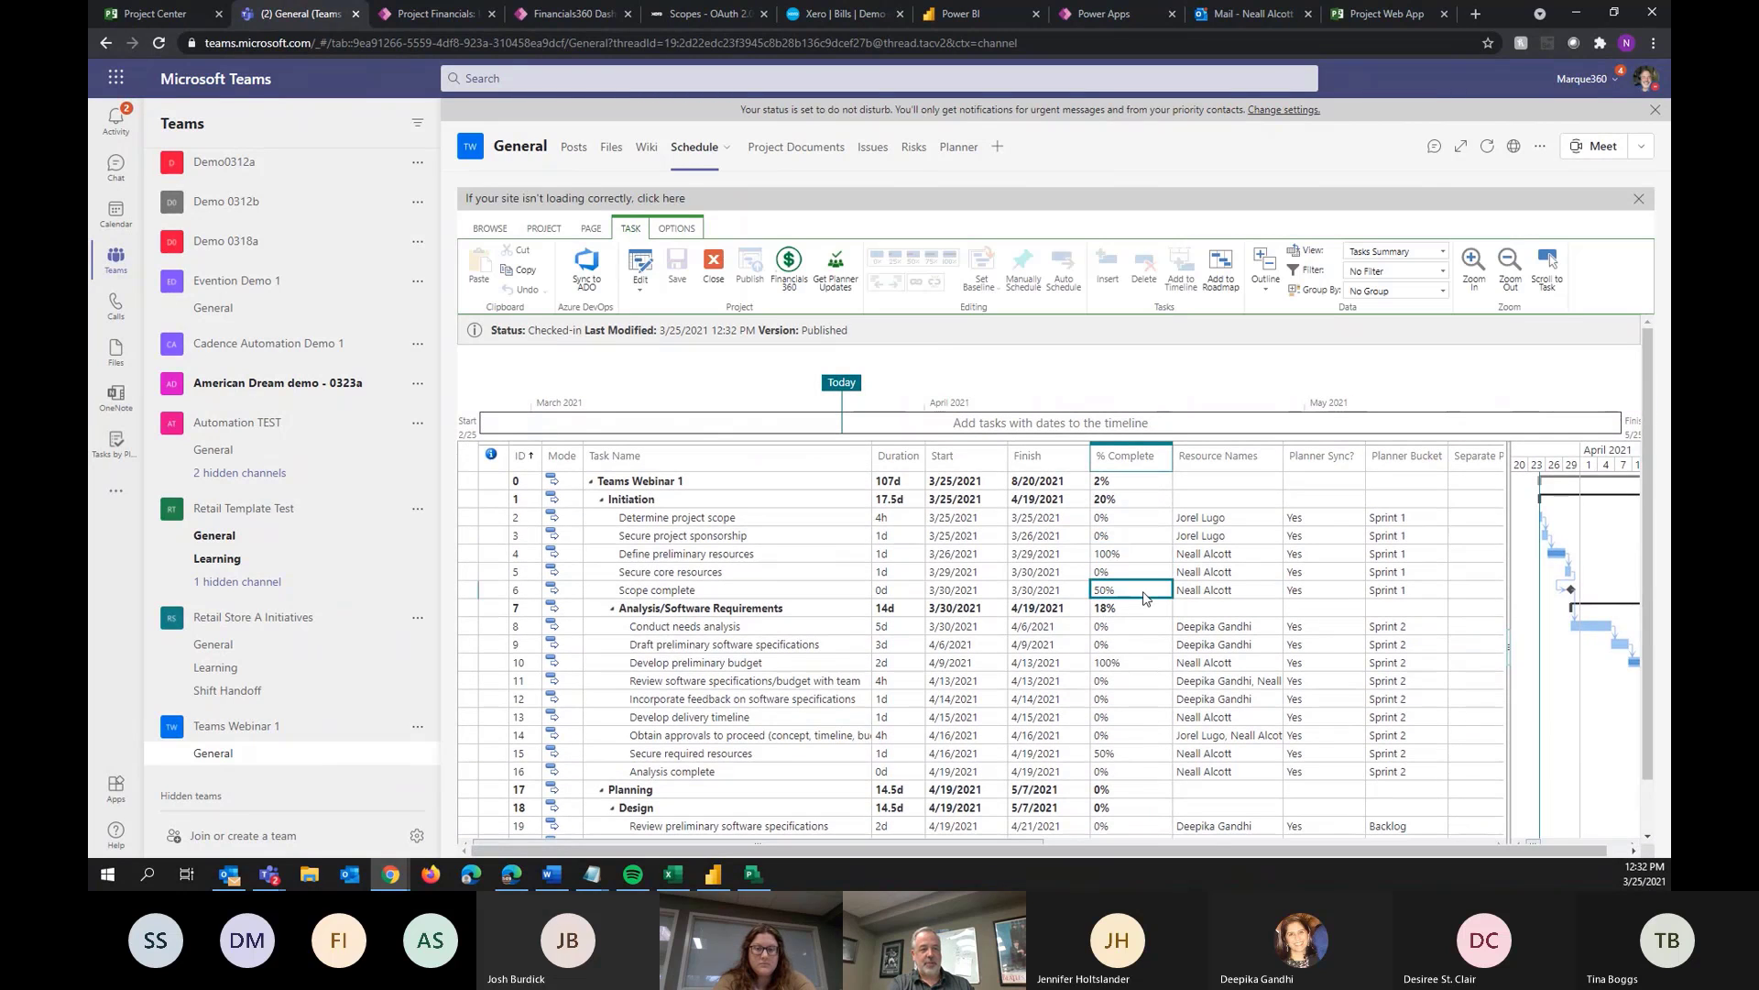
{"action": "left_click", "coordinate": [1145, 661]}
{"action": "left_click", "coordinate": [1135, 754]}
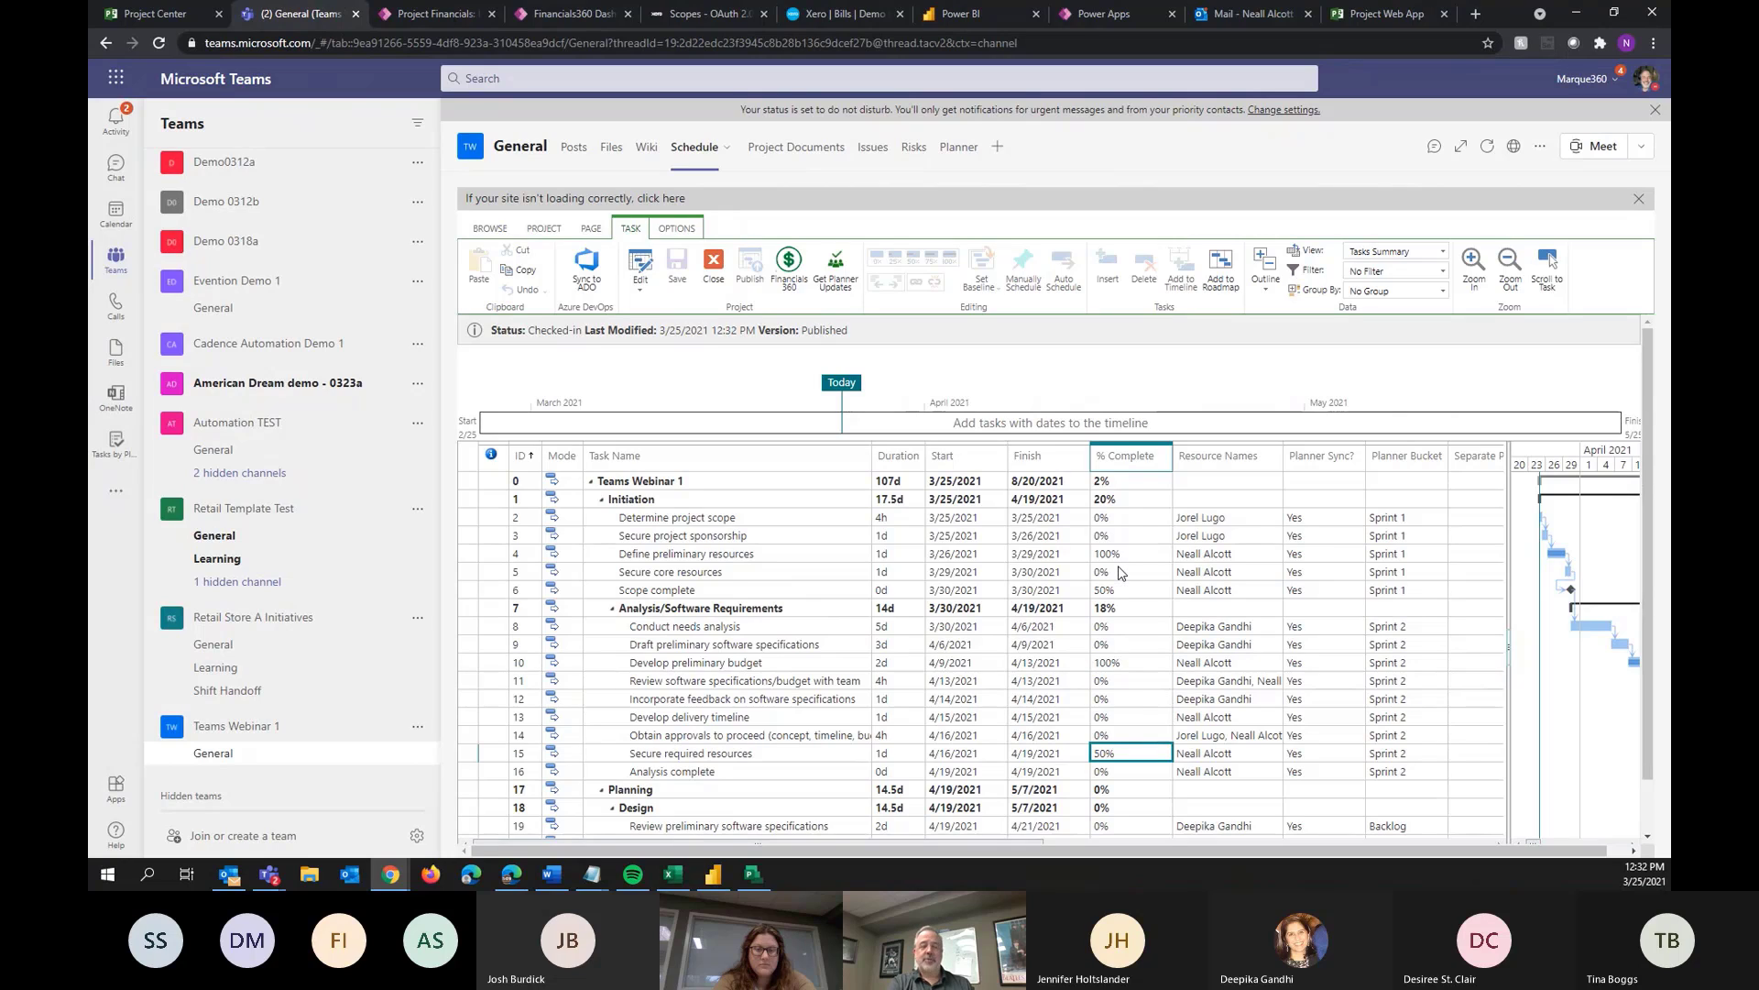
Revisit the channel's Planner board and posts, and list the members and guests in the Teams Webinar 1 team management page
{"action": "left_click", "coordinate": [944, 148]}
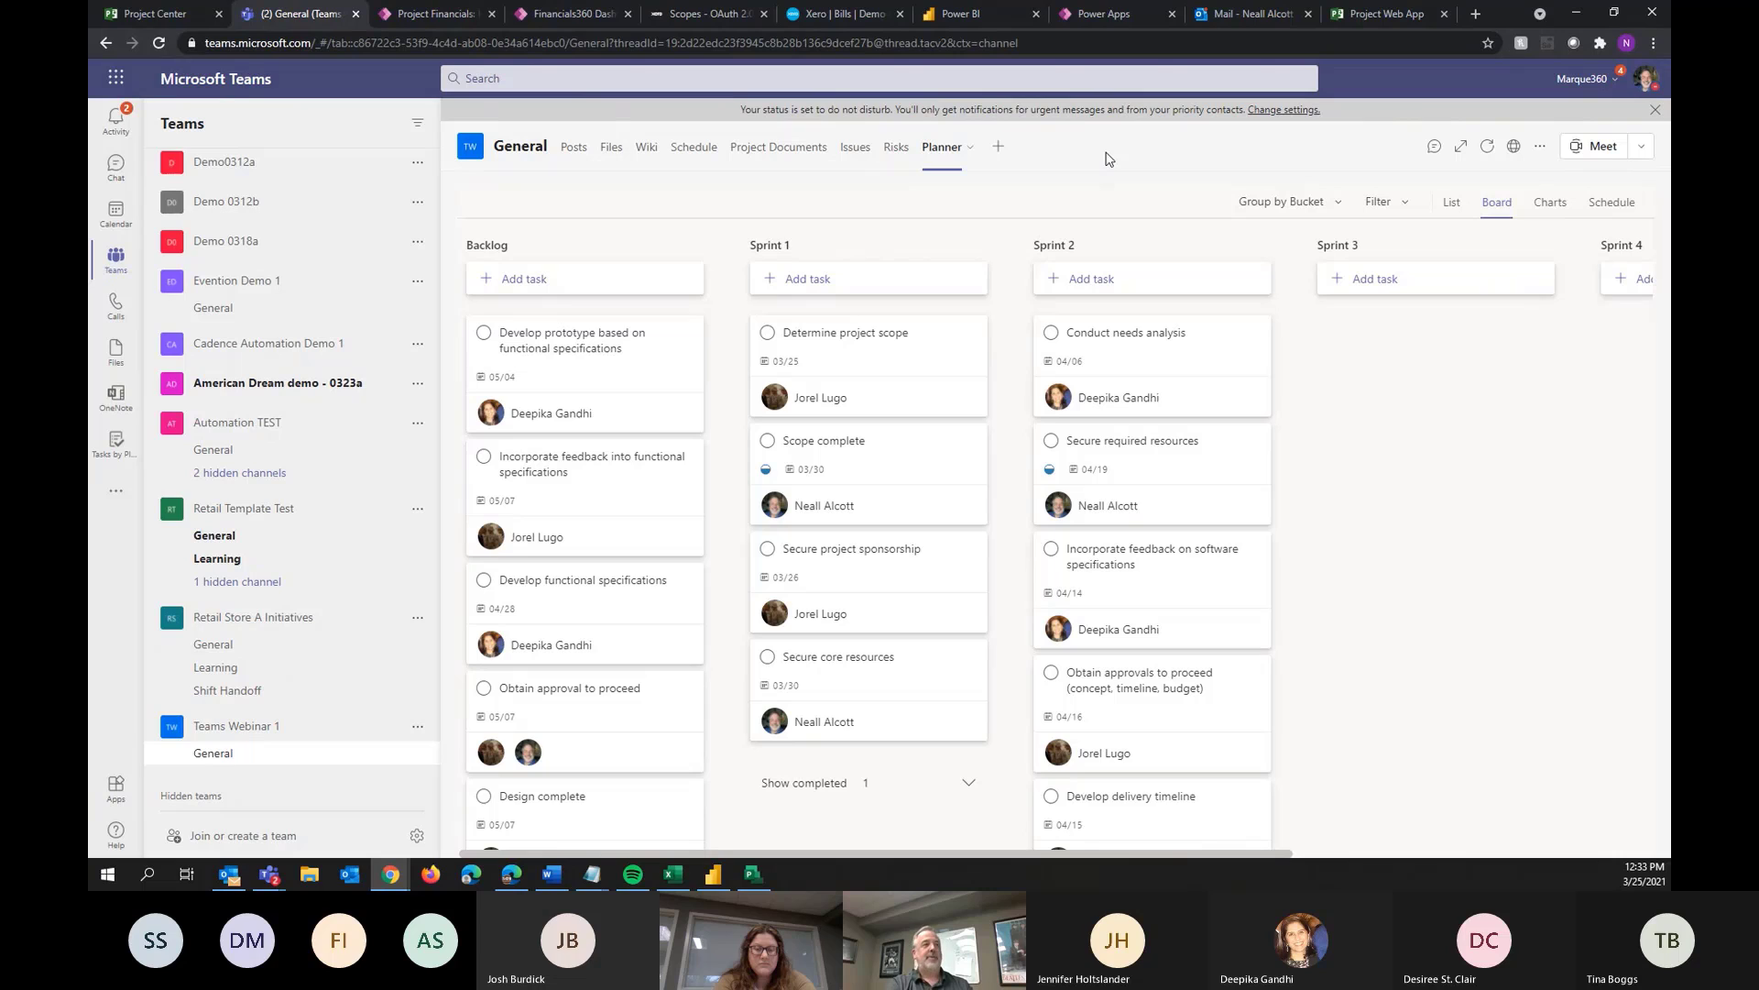
{"action": "left_click", "coordinate": [570, 152]}
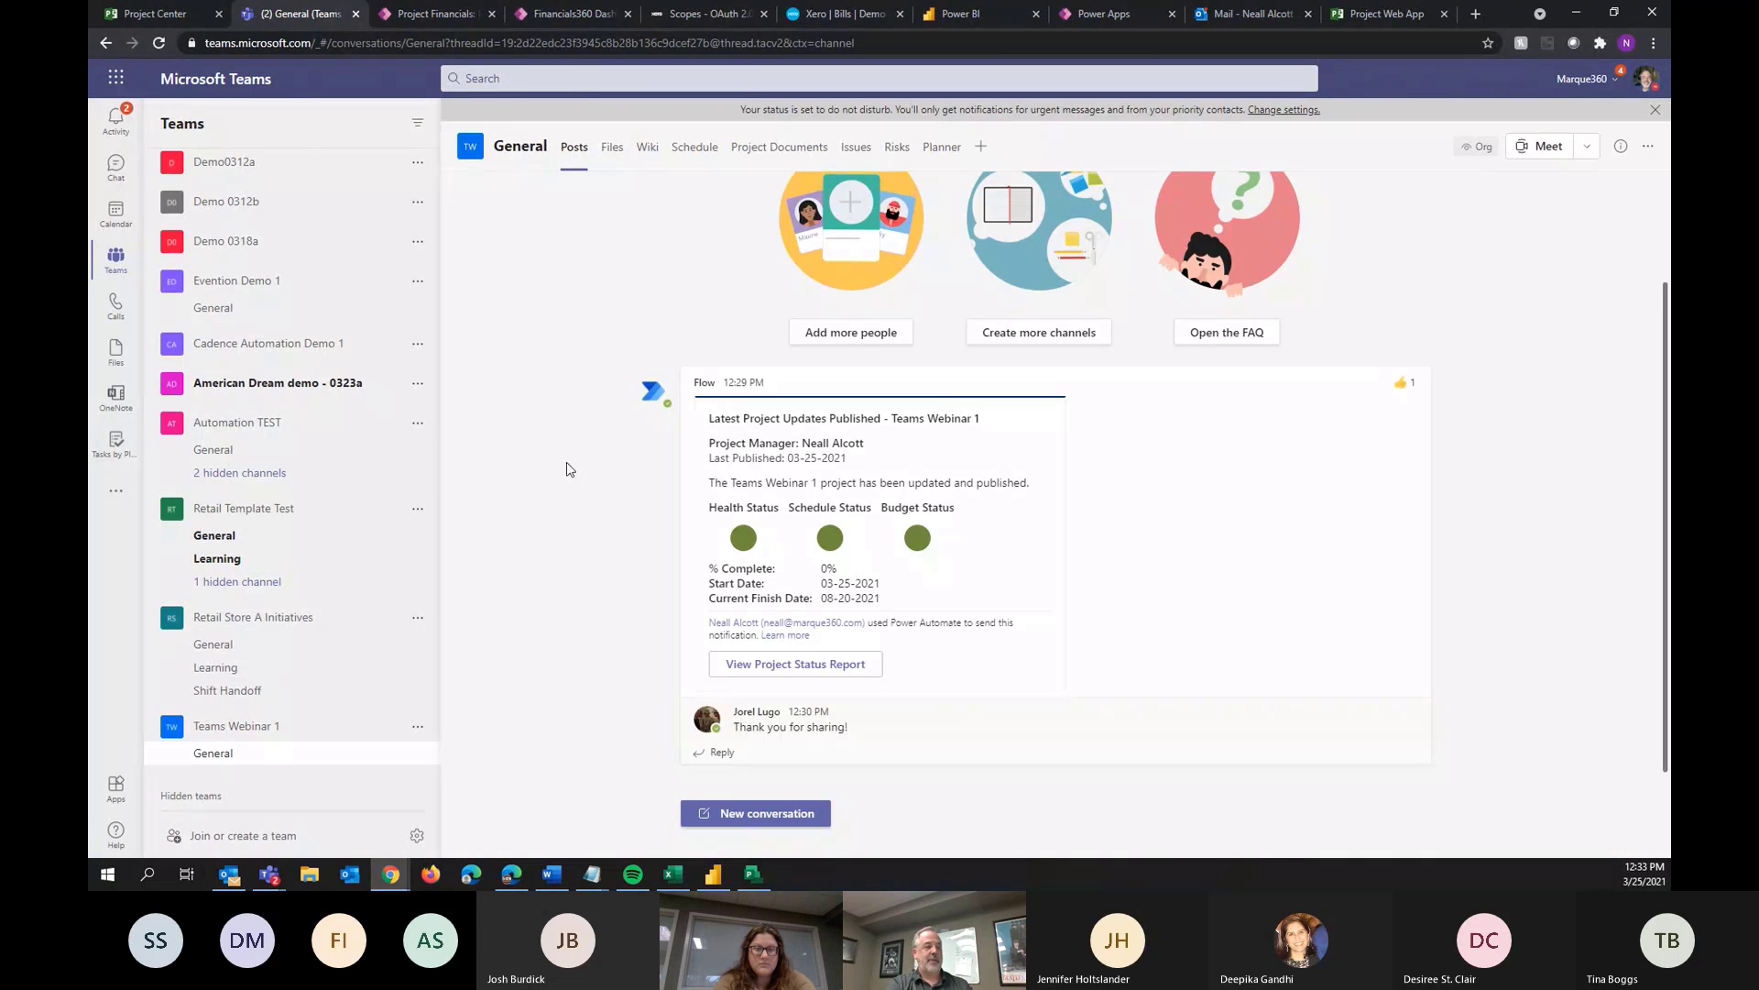
{"action": "left_click", "coordinate": [418, 733]}
{"action": "left_click", "coordinate": [501, 495]}
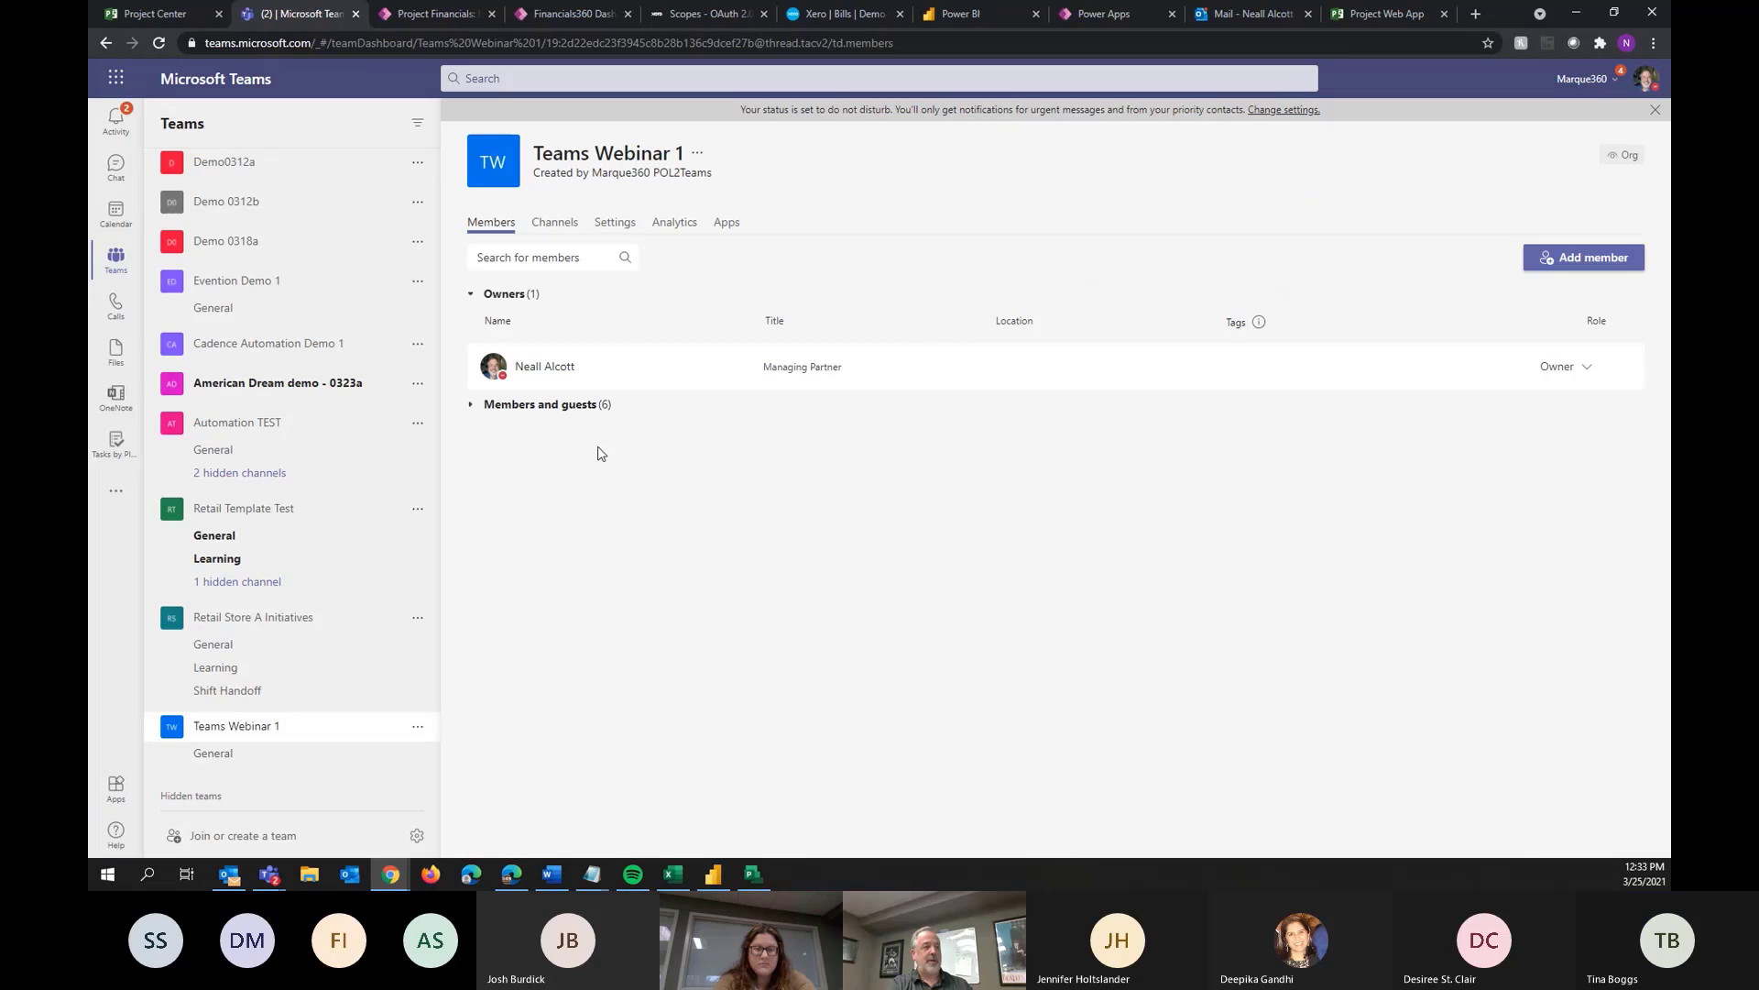
{"action": "left_click", "coordinate": [471, 405]}
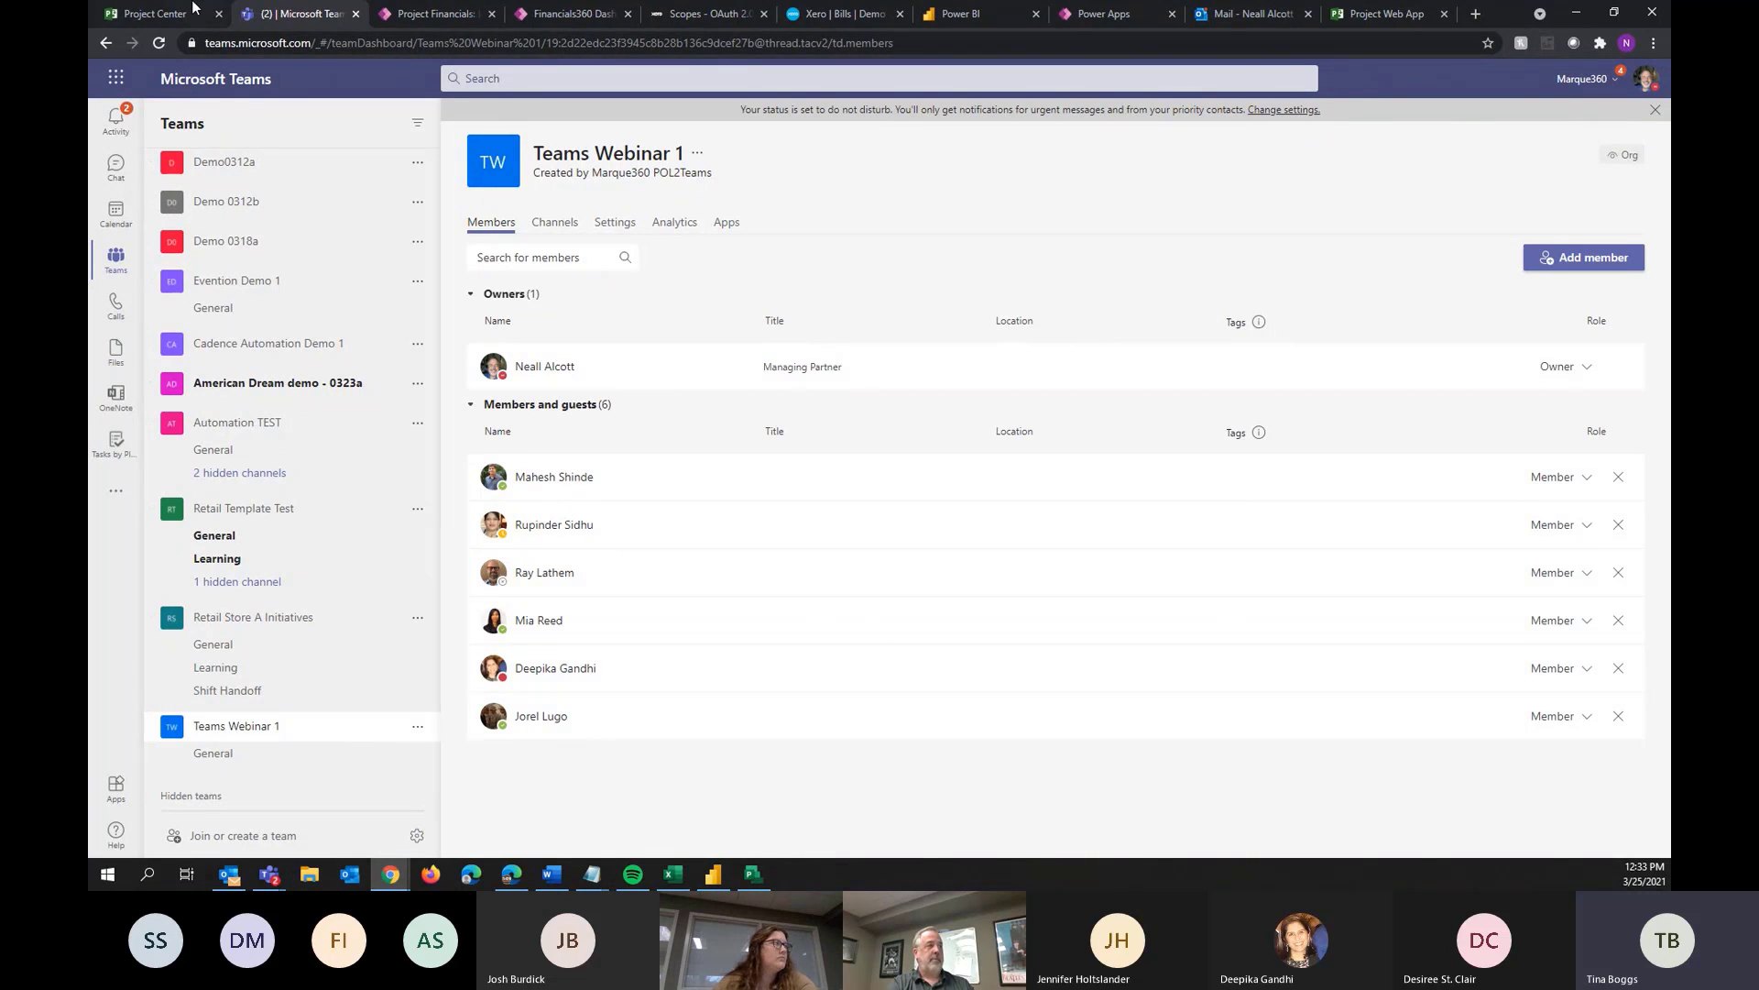
Switch to Project Web App, view the RequestType options in a new project request form, and cancel the form
{"action": "left_click", "coordinate": [155, 15]}
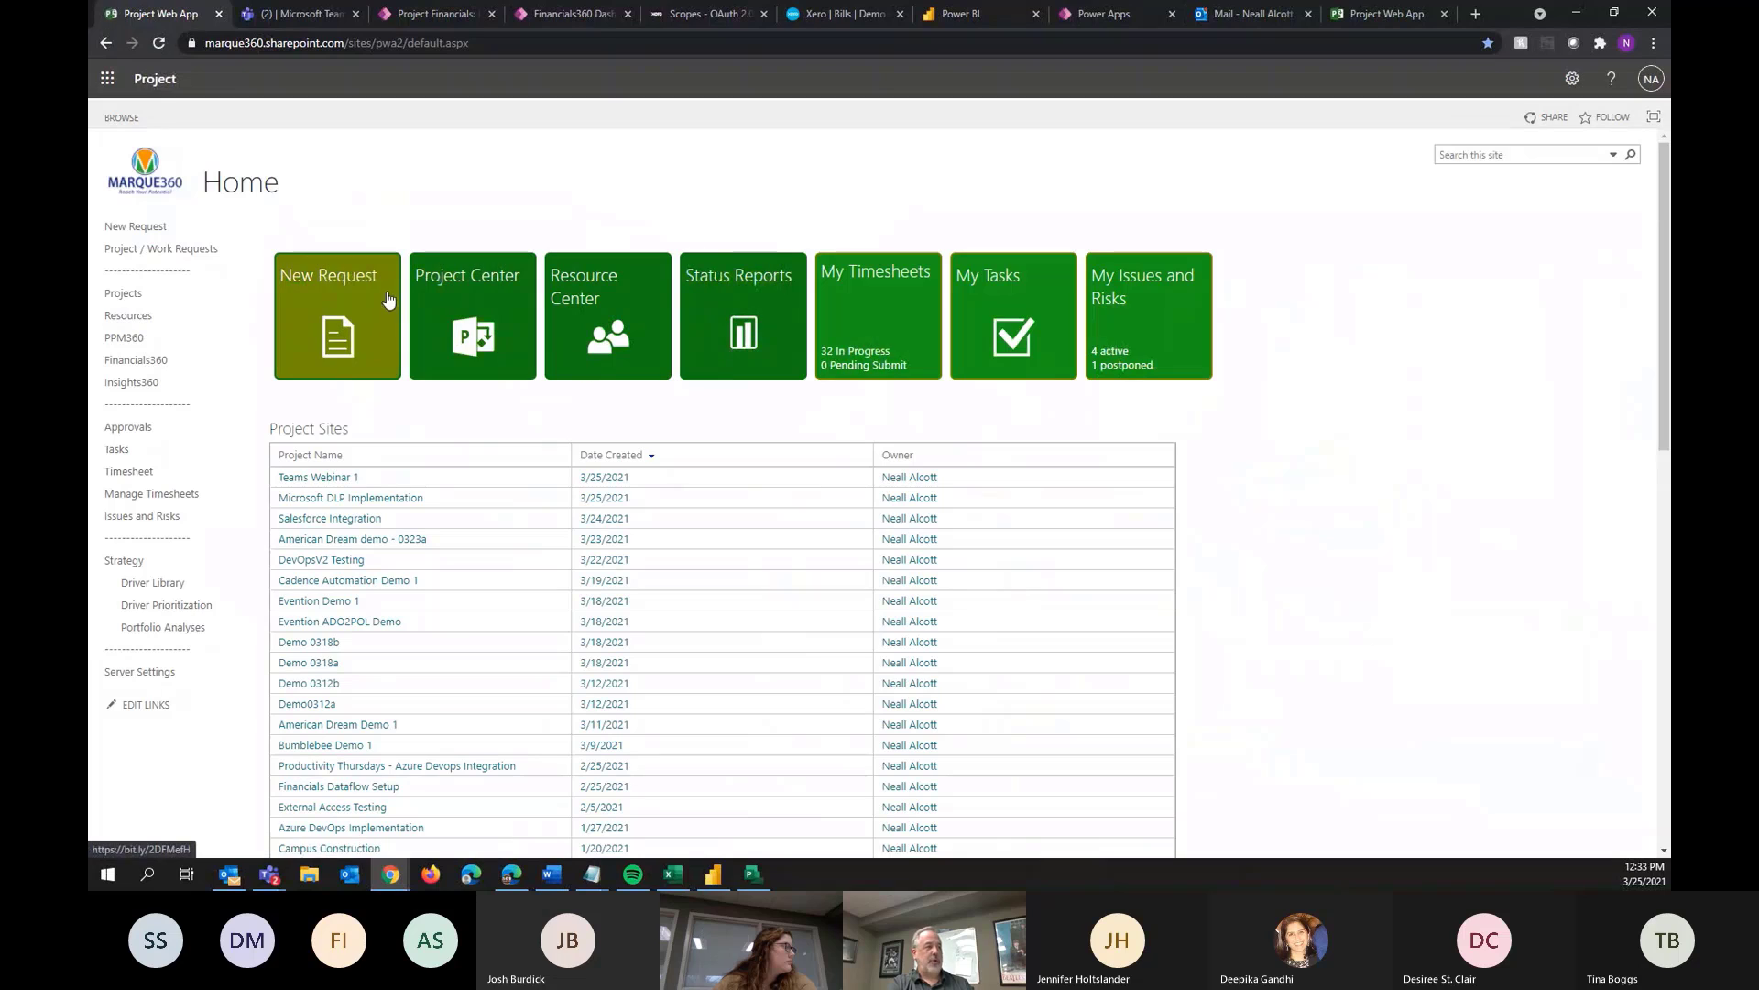
{"action": "left_click", "coordinate": [346, 281]}
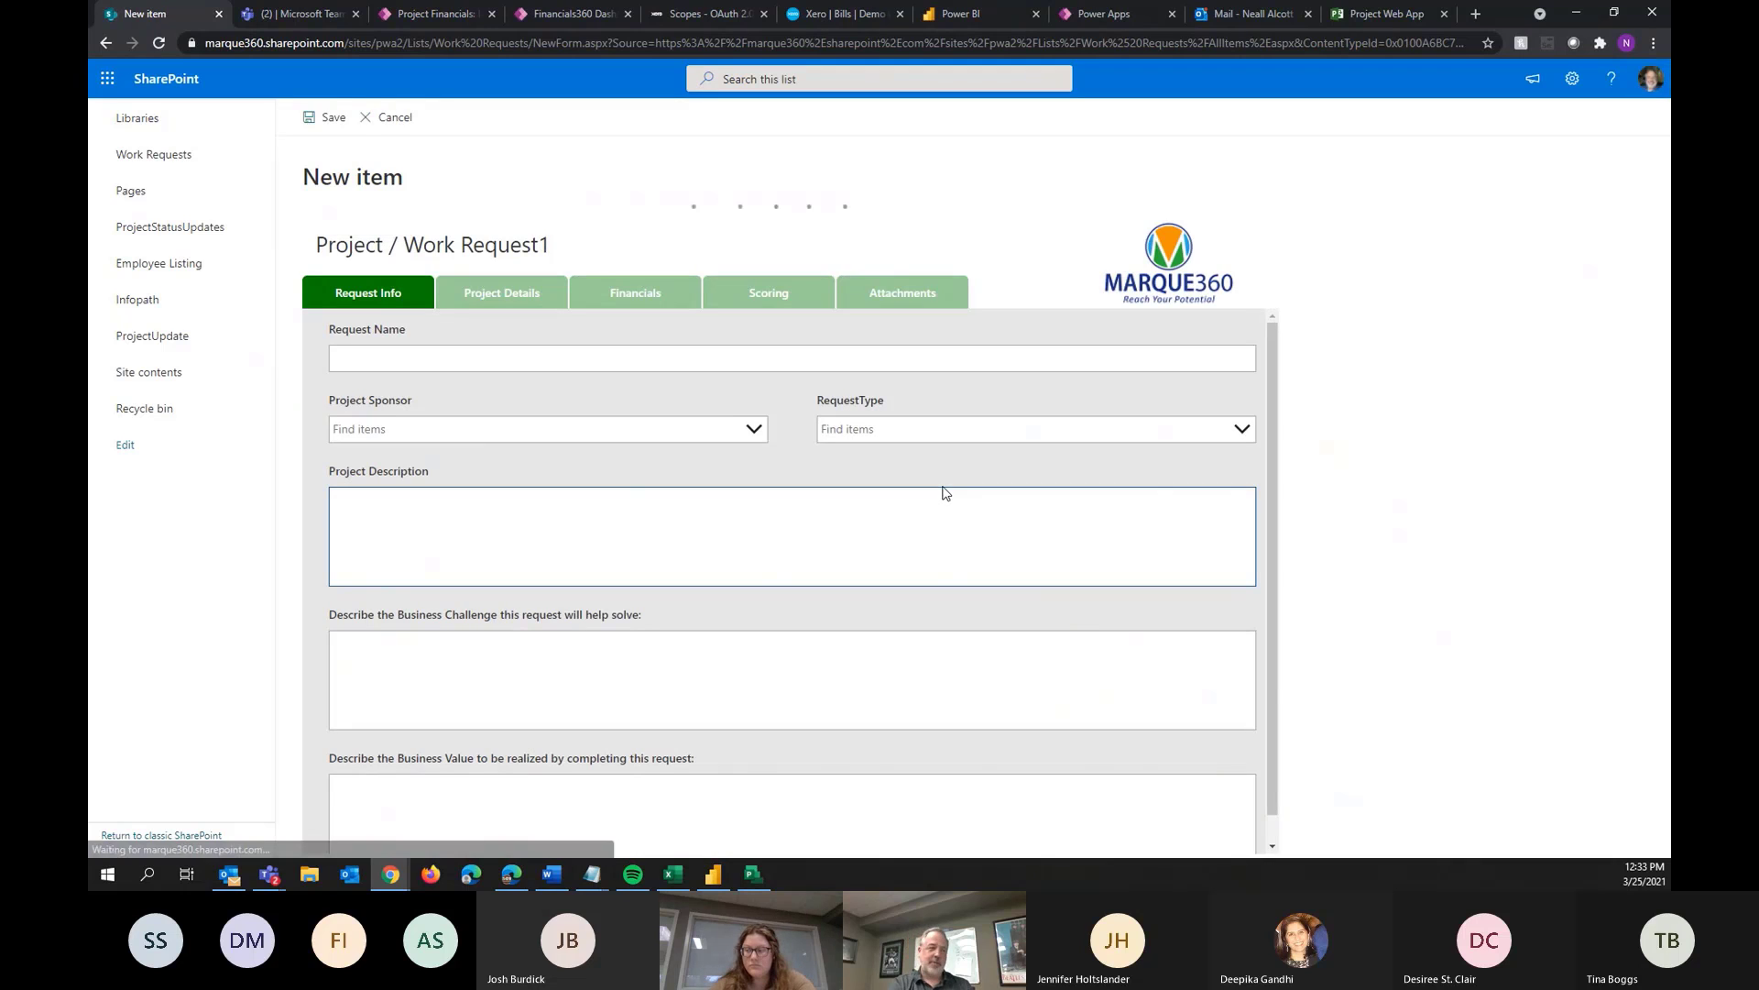
{"action": "left_click", "coordinate": [1240, 430]}
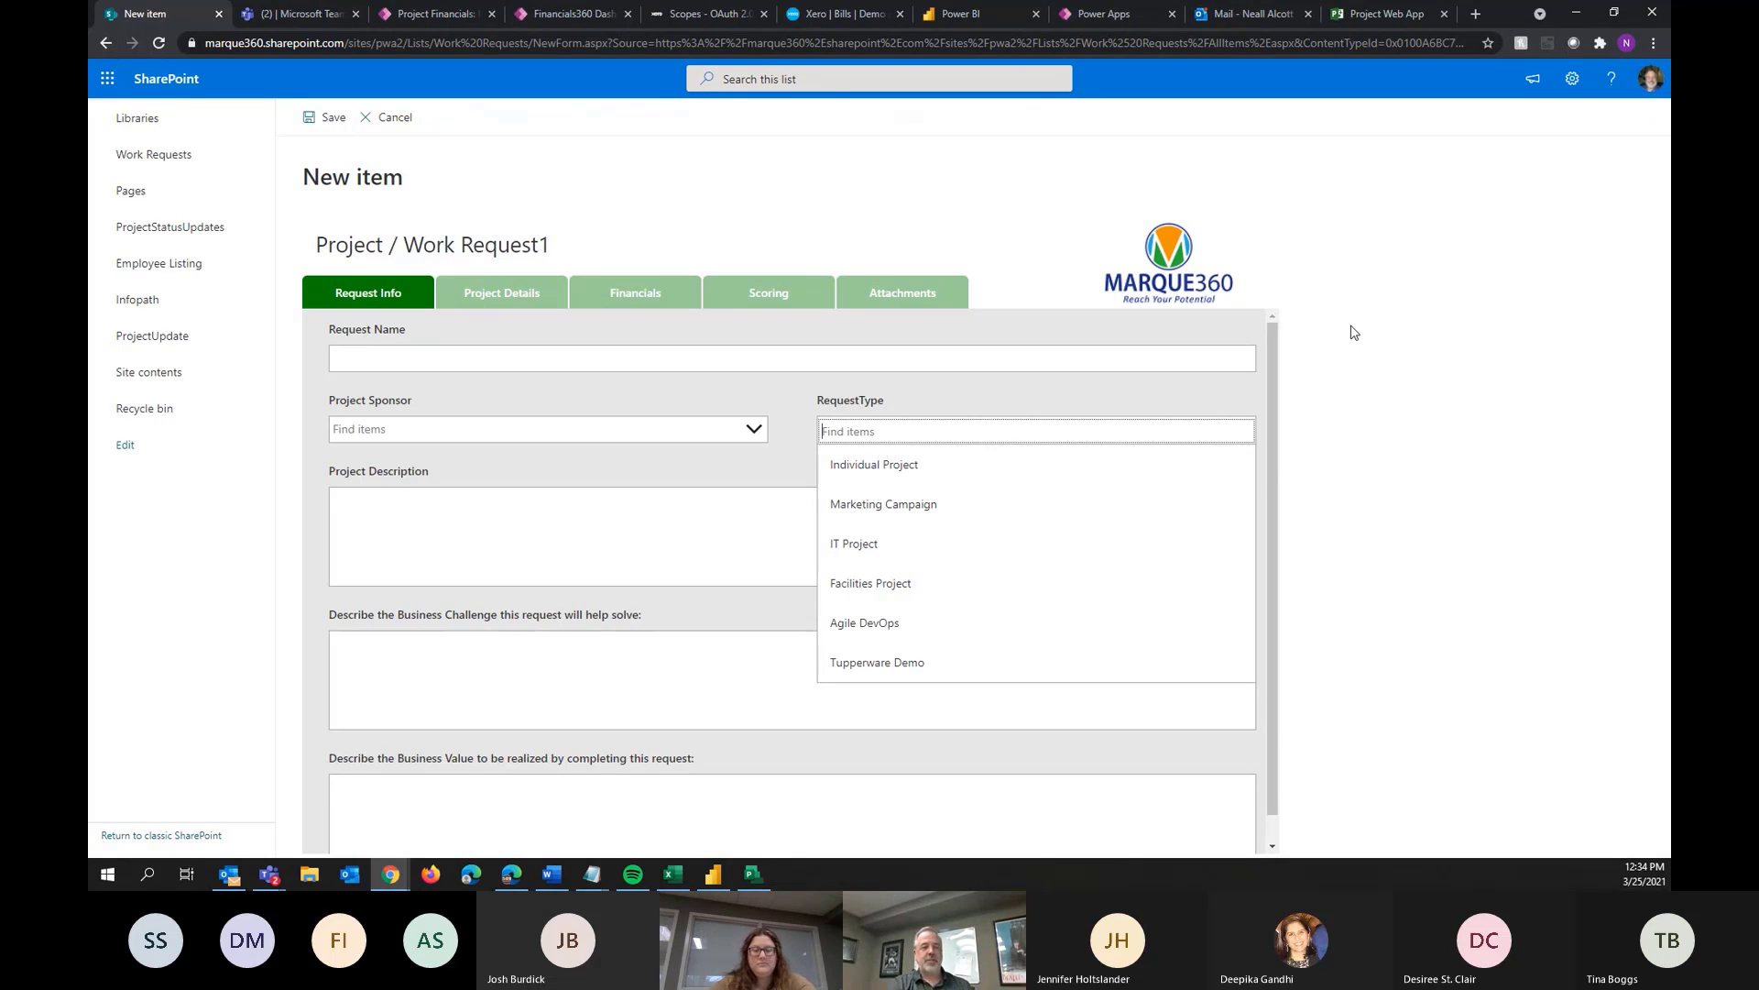
{"action": "left_click", "coordinate": [394, 119]}
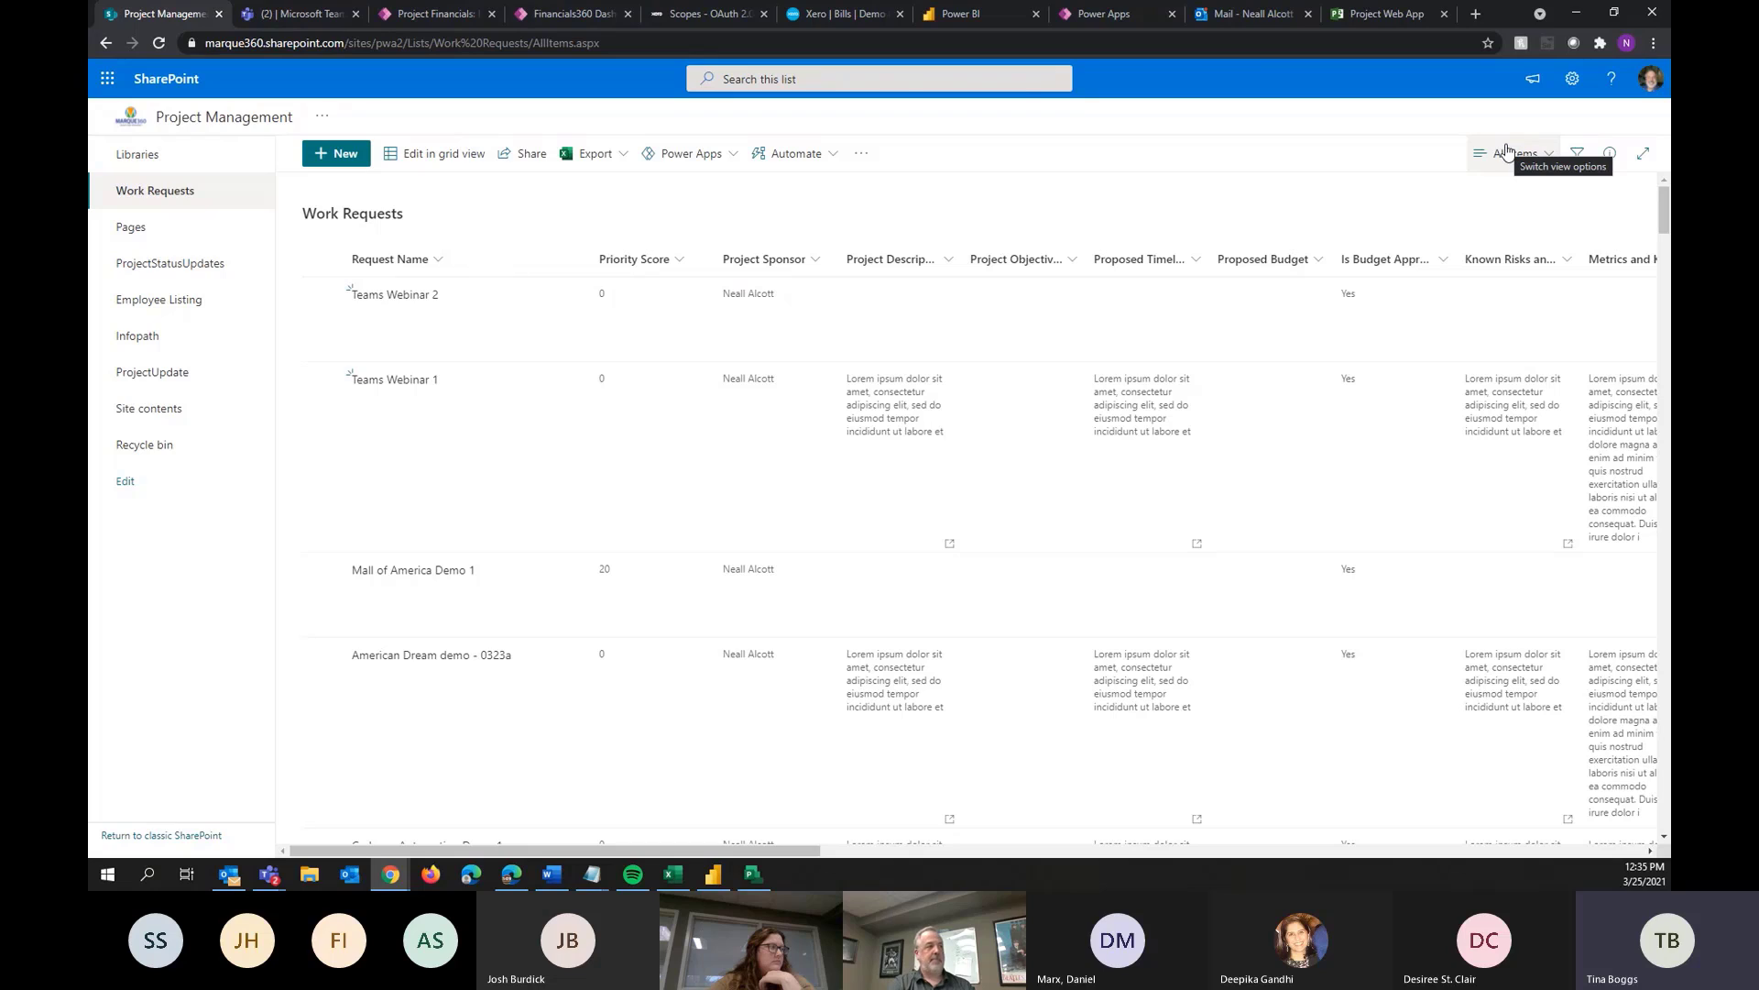
Return from the Work Requests list to the Project Web App home page
{"action": "left_click", "coordinate": [227, 119]}
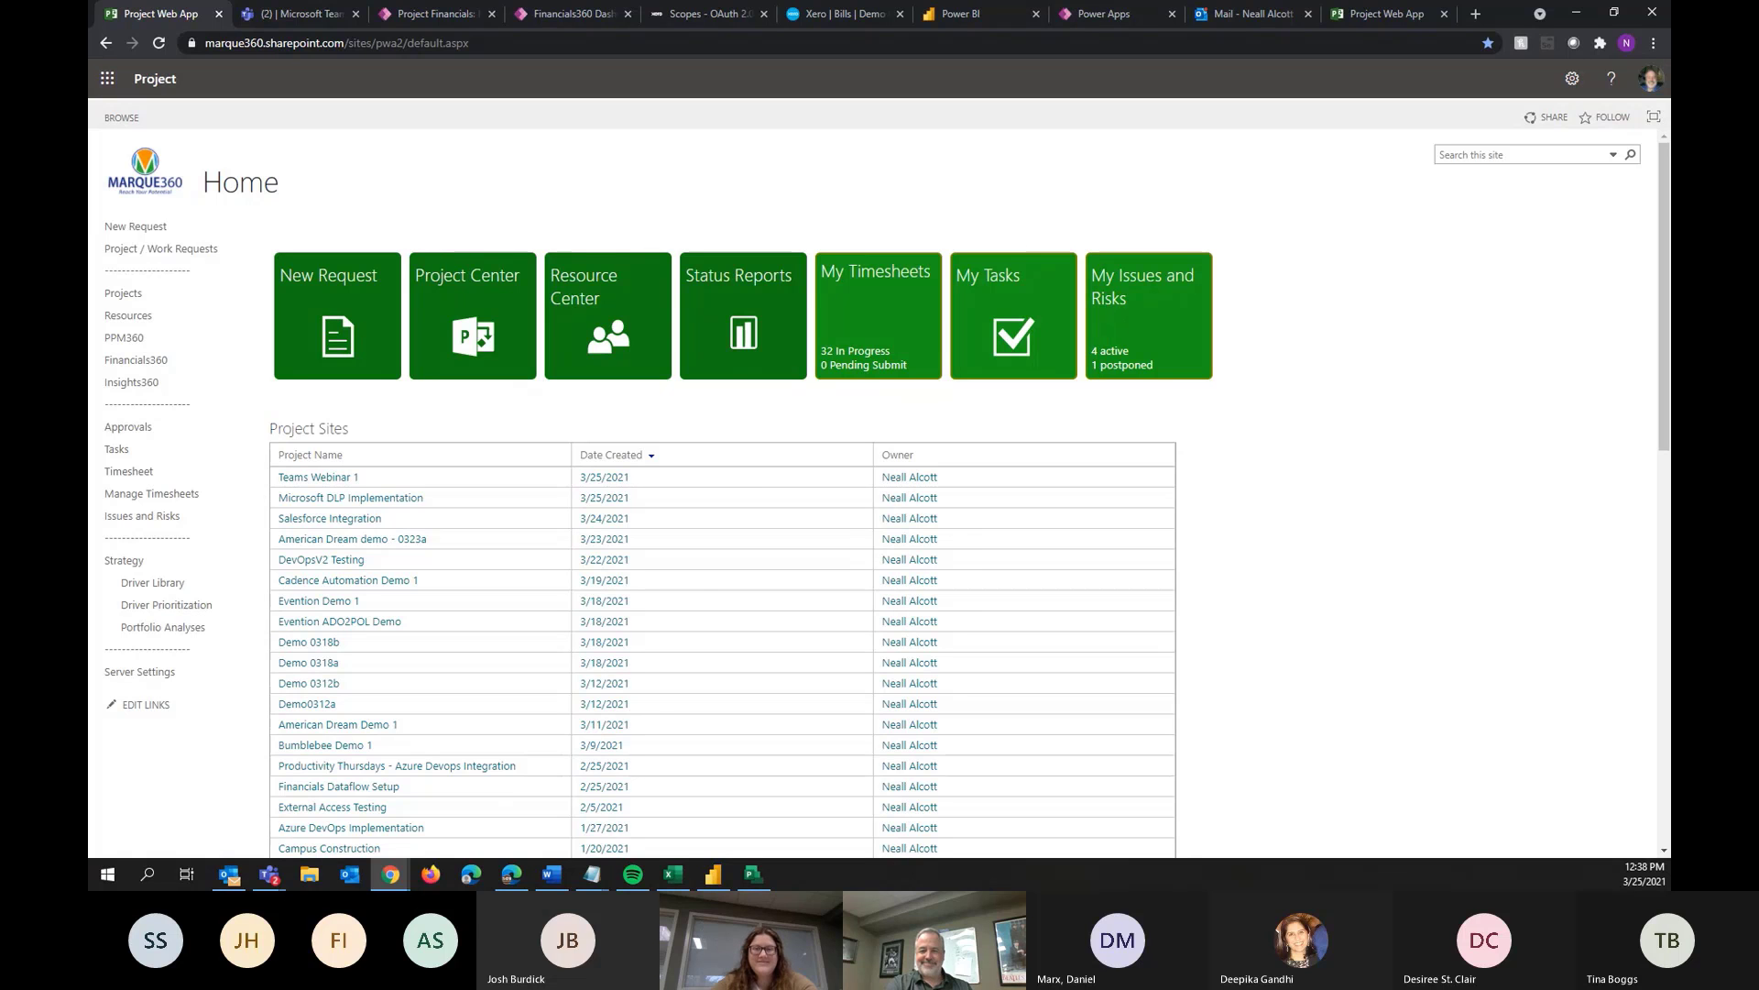
{"action": "key", "text": "alt+Tab"}
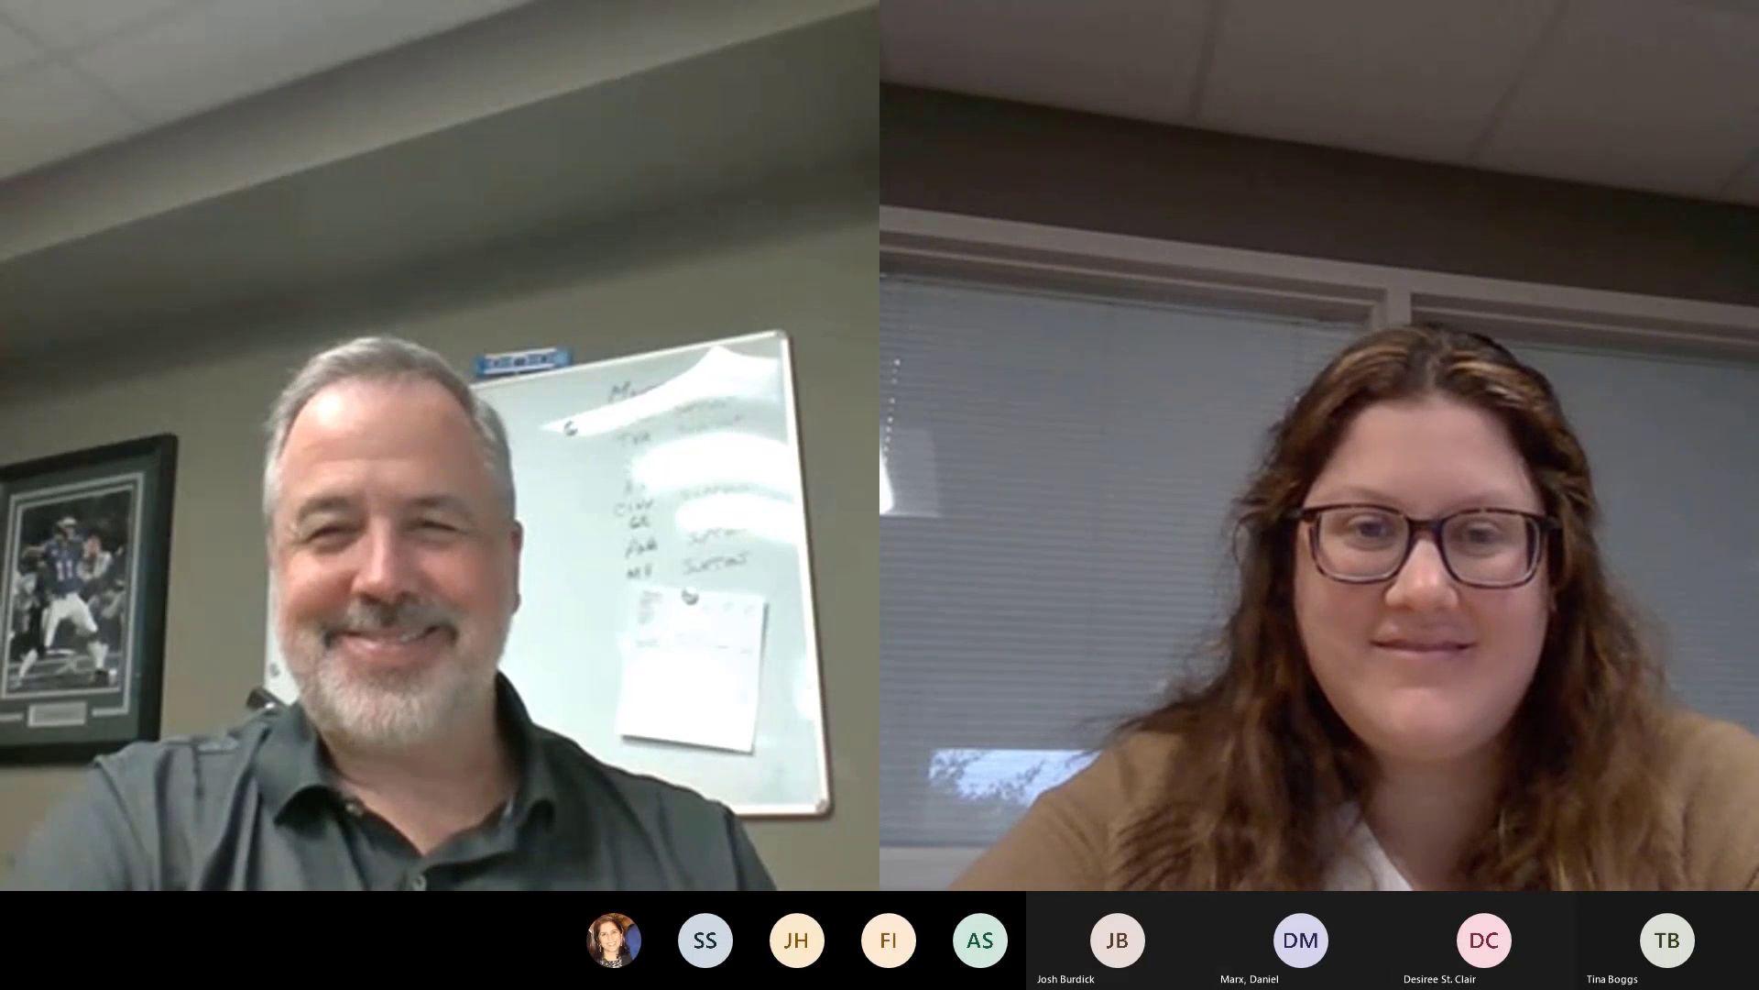